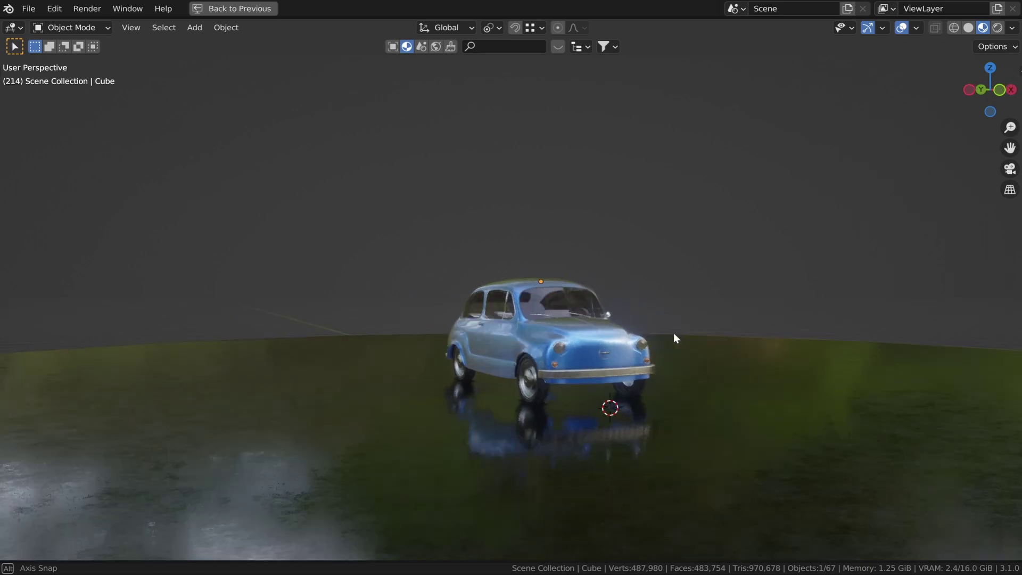
{"action": "middle_click_drag", "start_coordinate": [649, 381], "coordinate": [630, 321], "text": "ctrl"}
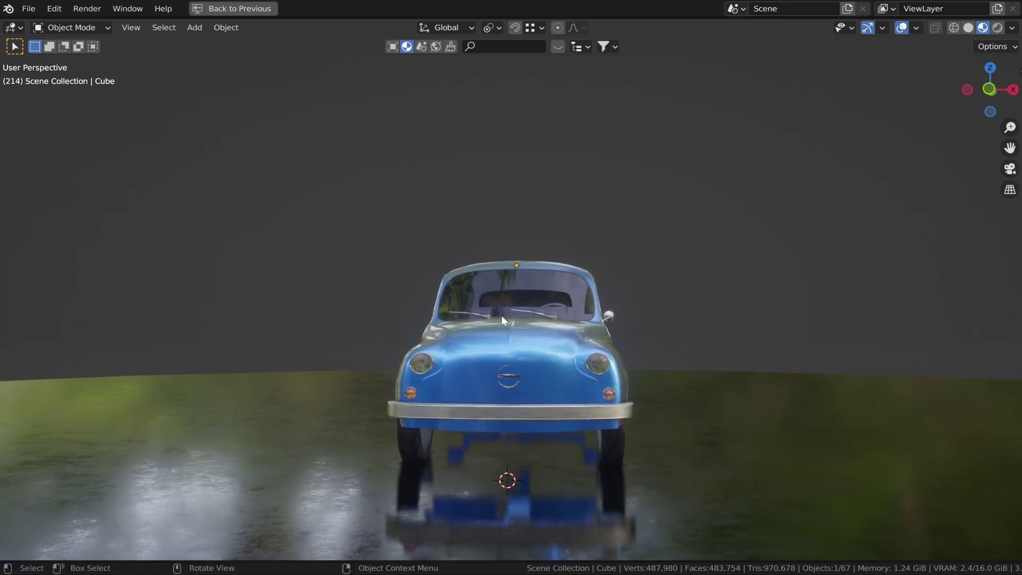
{"action": "middle_click_drag", "start_coordinate": [501, 315], "coordinate": [503, 423]}
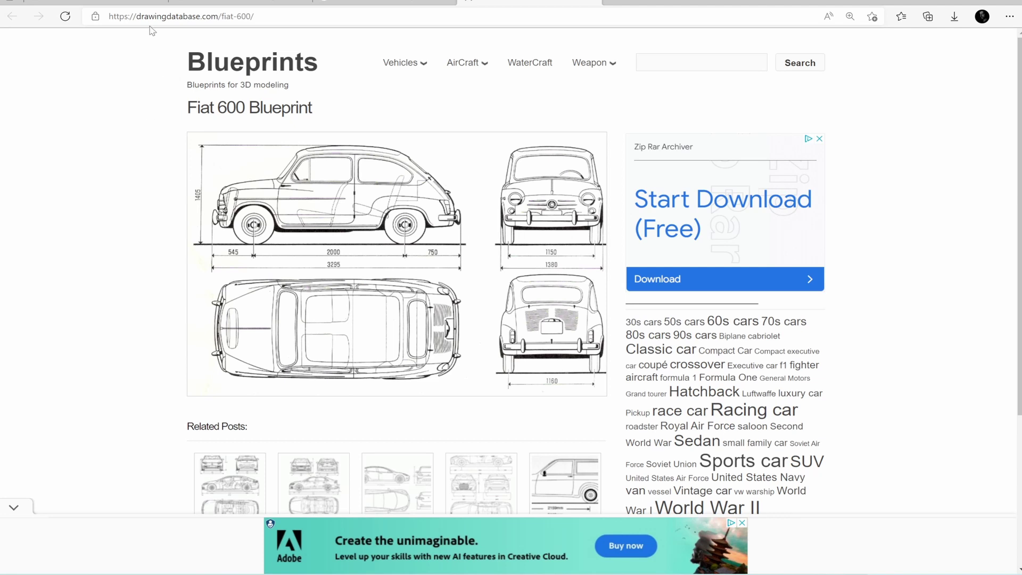
- Open the Fiat 600 blueprint image at full size and bring up its copy and save options
{"action": "left_click", "coordinate": [404, 233]}
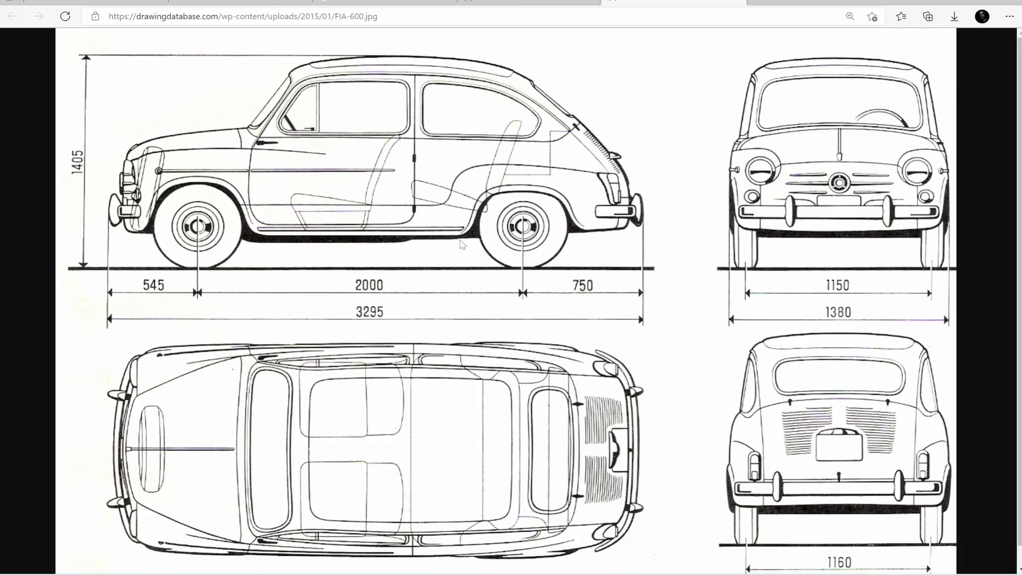
{"action": "right_click", "coordinate": [603, 253]}
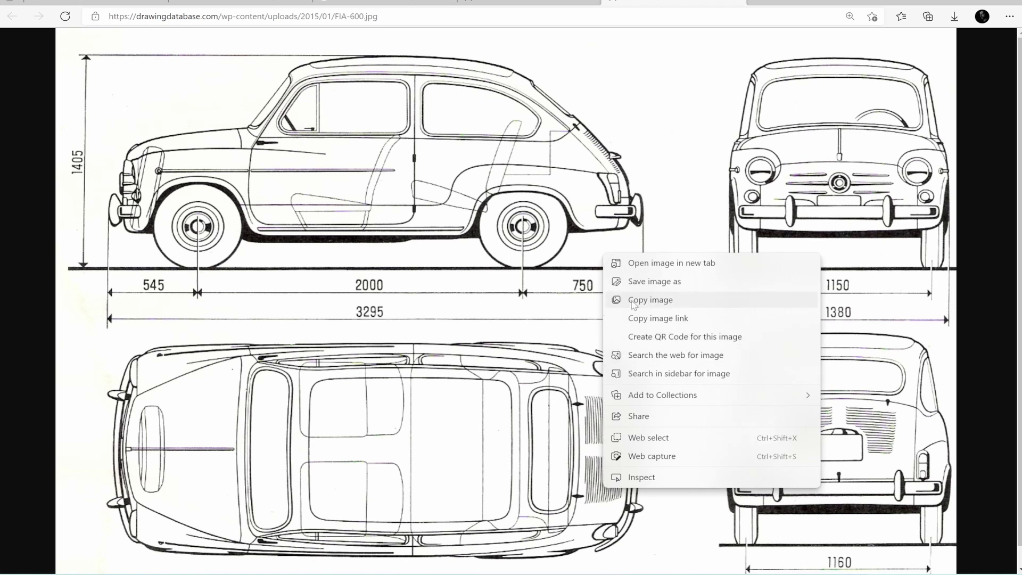
{"action": "left_click", "coordinate": [549, 226]}
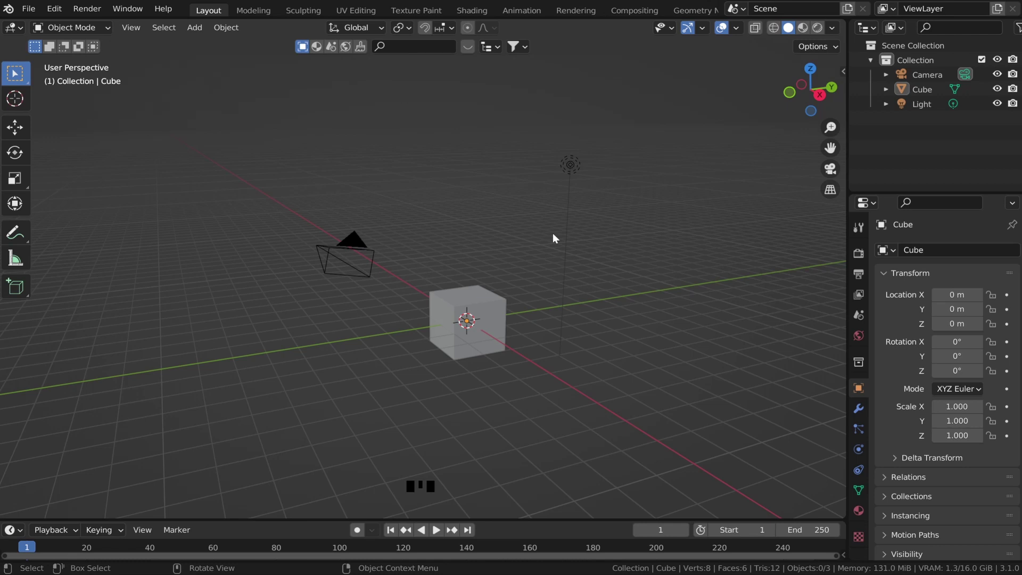
- Delete the default camera and light from the scene
{"action": "left_click_drag", "start_coordinate": [523, 129], "coordinate": [565, 170]}
{"action": "left_click_drag", "start_coordinate": [339, 187], "coordinate": [390, 311], "text": "shift"}
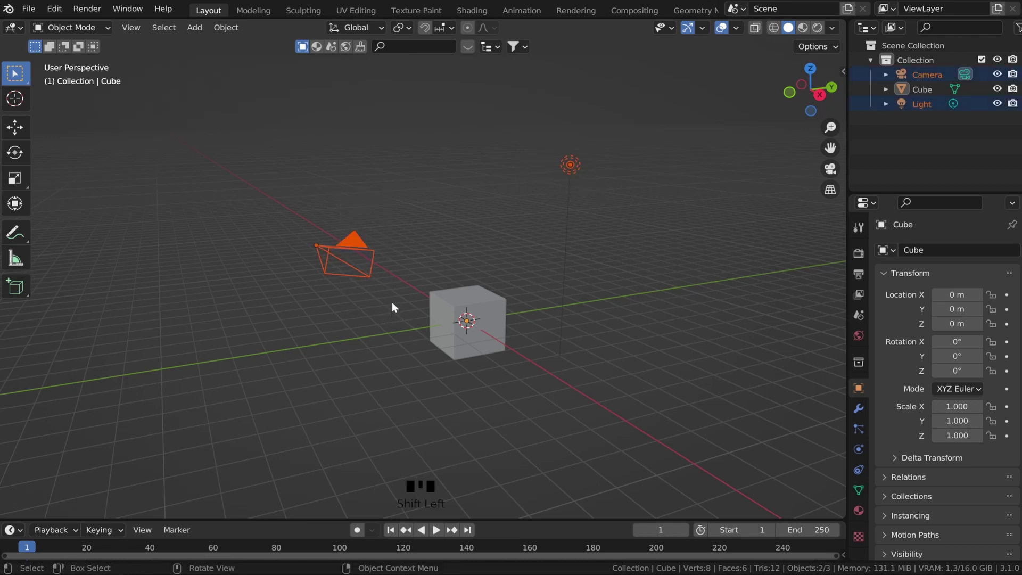
{"action": "key", "text": "Delete"}
- Move the default cube up 1 m along the Z axis
{"action": "left_click", "coordinate": [454, 306]}
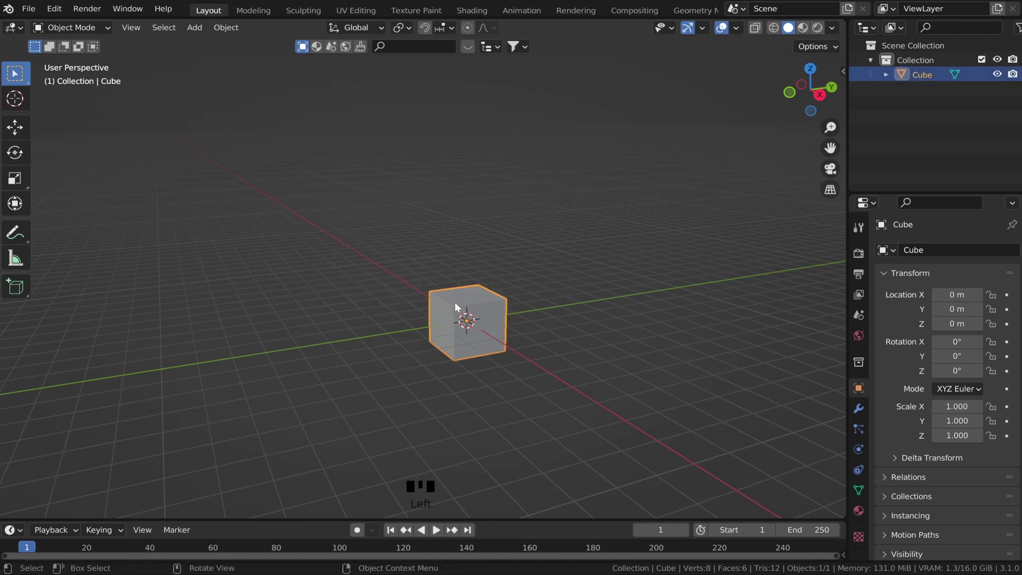
{"action": "key", "text": "g"}
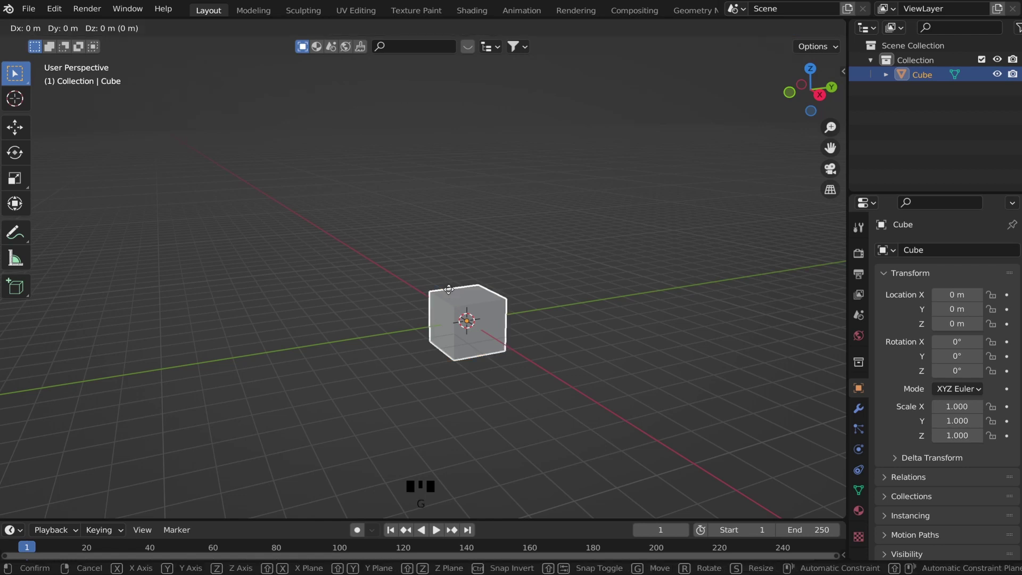
{"action": "type", "text": "z"}
{"action": "type", "text": "1"}
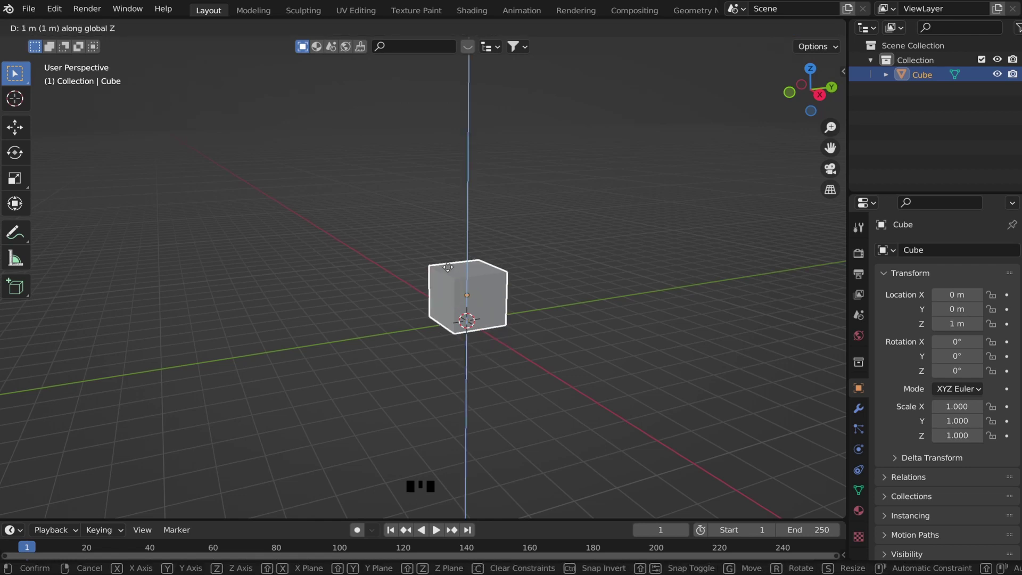
{"action": "key", "text": "Return"}
- Add the Fiat 600 blueprint as a background image in the front orthographic view
{"action": "scroll", "coordinate": [462, 286], "scroll_direction": "up", "scroll_amount": 4}
{"action": "middle_click_drag", "start_coordinate": [461, 285], "coordinate": [398, 272]}
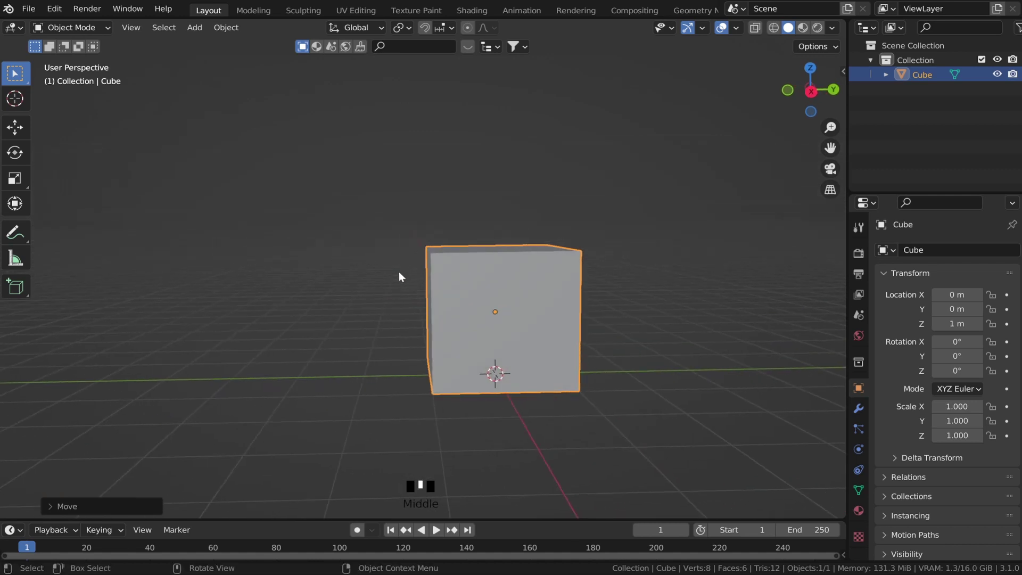
{"action": "scroll", "coordinate": [452, 378], "scroll_direction": "down", "scroll_amount": 2}
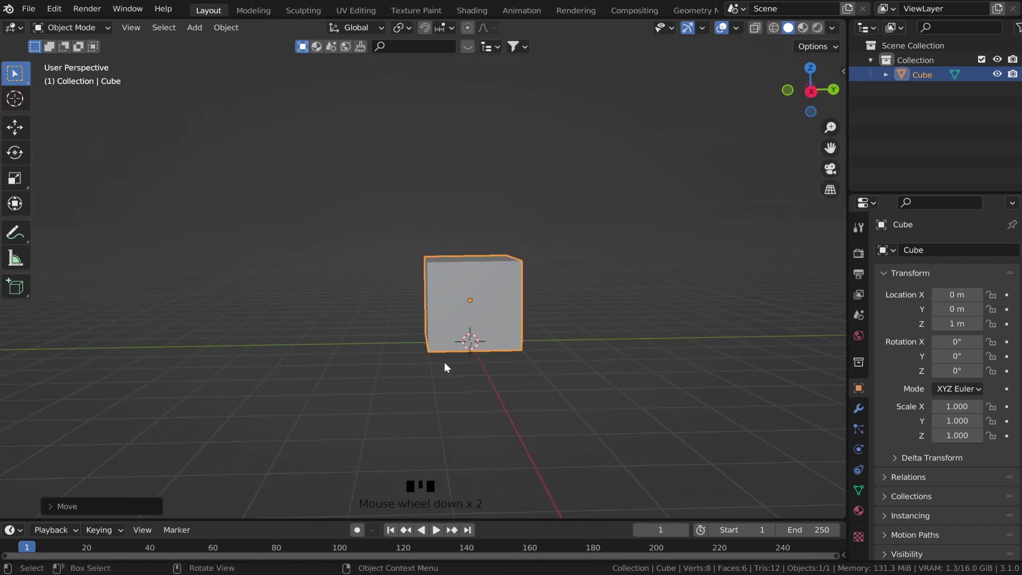
{"action": "key", "text": "KP_1"}
{"action": "scroll", "coordinate": [443, 365], "scroll_direction": "up", "scroll_amount": 2}
{"action": "middle_click_drag", "start_coordinate": [439, 362], "coordinate": [369, 337], "text": "shift"}
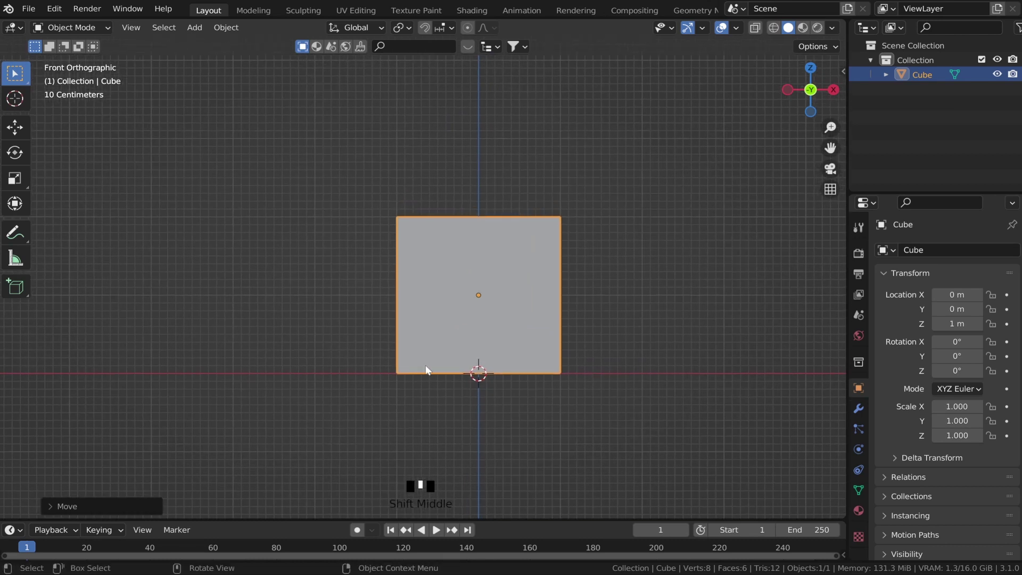
{"action": "middle_click_drag", "start_coordinate": [426, 365], "coordinate": [421, 362], "text": "shift"}
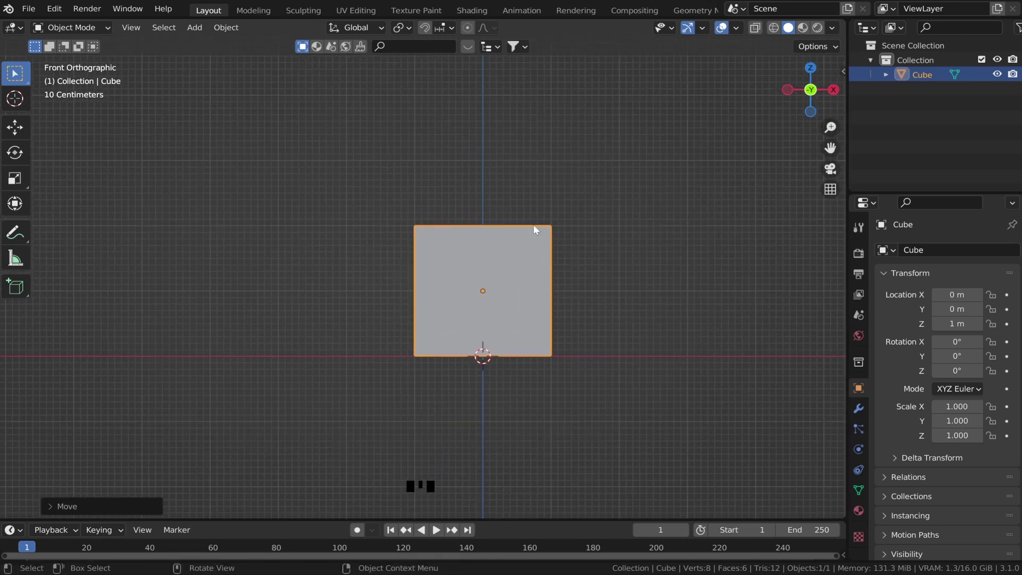
{"action": "middle_click_drag", "start_coordinate": [492, 292], "coordinate": [492, 292], "text": "shift"}
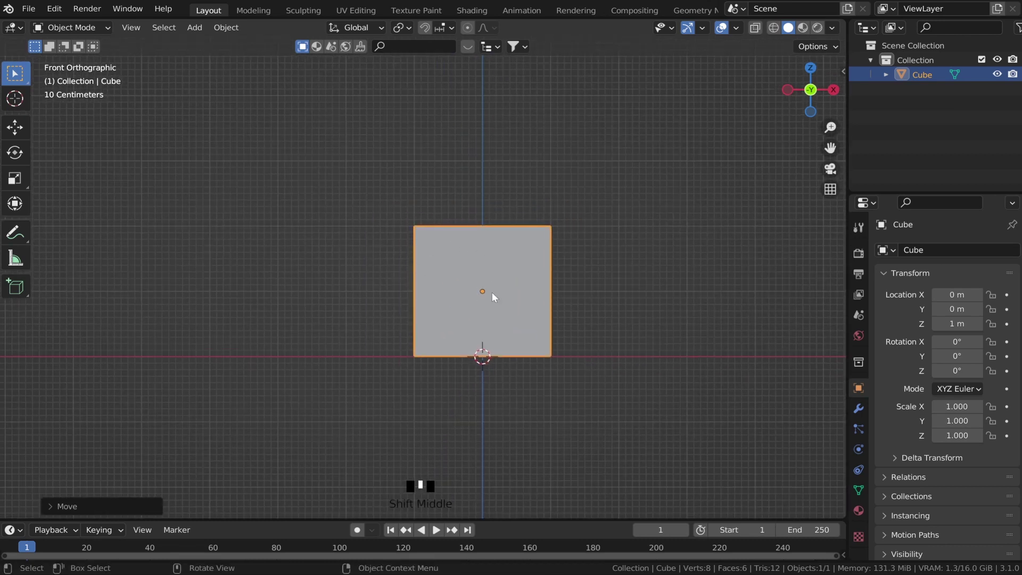
{"action": "key", "text": "shift+a"}
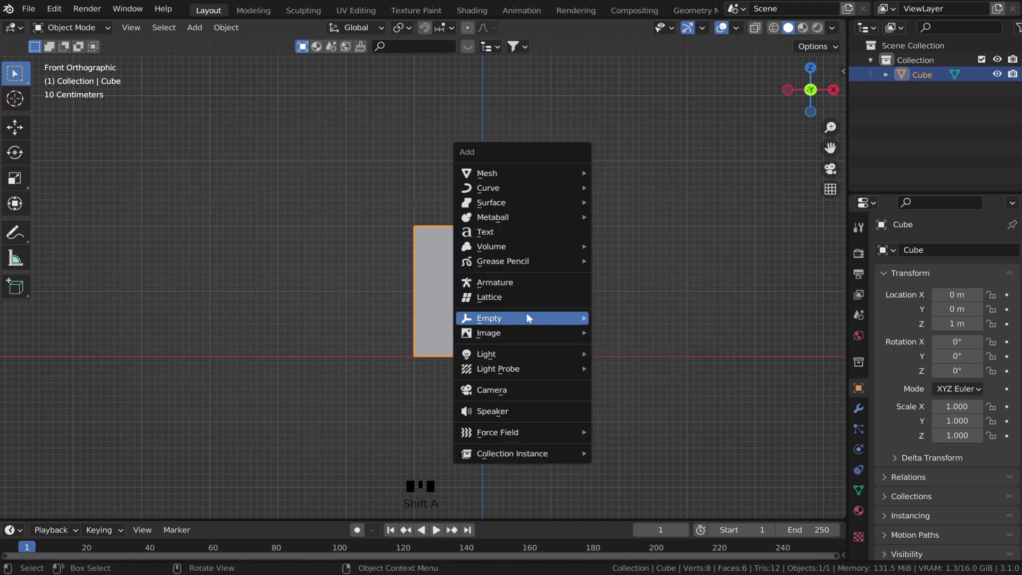
{"action": "mouse_move", "coordinate": [501, 334]}
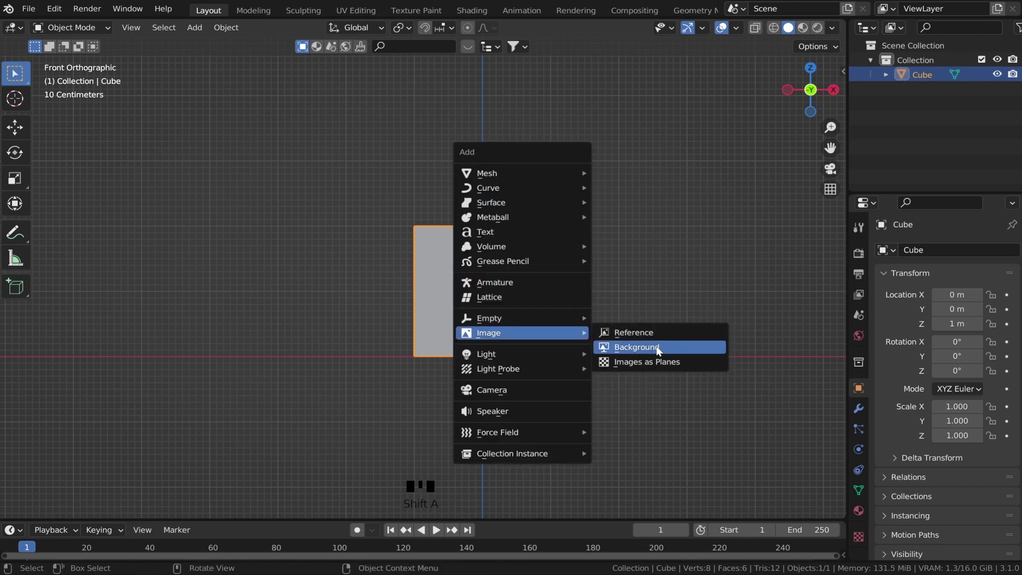
{"action": "left_click", "coordinate": [657, 349]}
{"action": "double_click", "coordinate": [328, 170]}
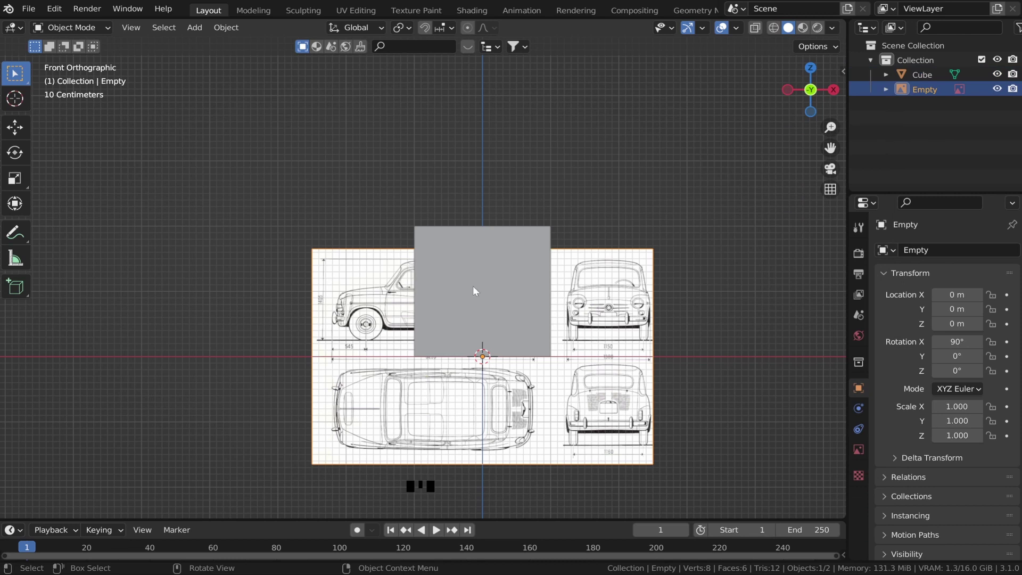
- Switch the viewport shading to wireframe so the blueprint shows through the cube
{"action": "scroll", "coordinate": [525, 279], "scroll_direction": "up", "scroll_amount": 2}
{"action": "middle_click_drag", "start_coordinate": [525, 279], "coordinate": [511, 279], "text": "shift"}
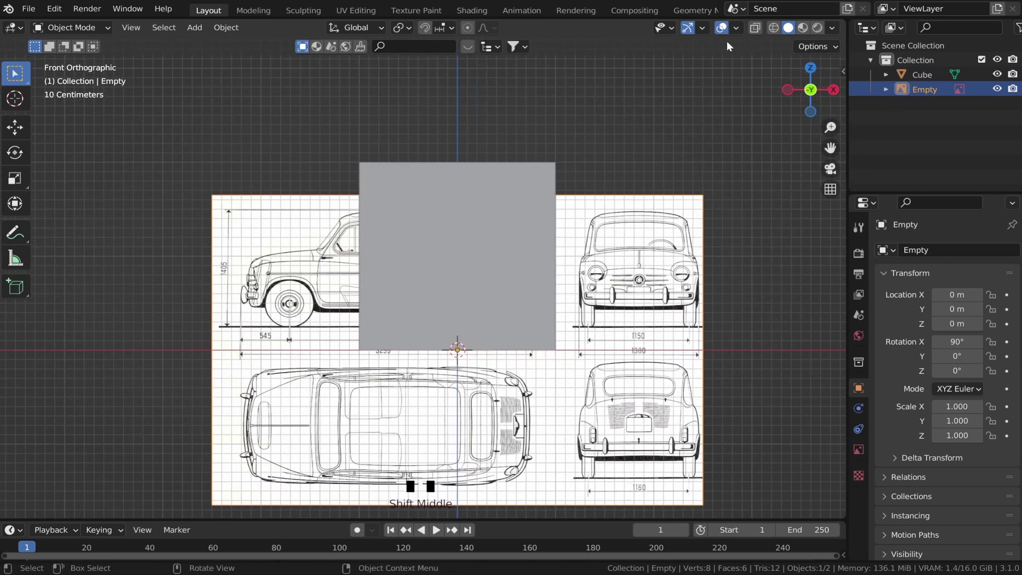
{"action": "left_click", "coordinate": [774, 28]}
{"action": "scroll", "coordinate": [524, 242], "scroll_direction": "down", "scroll_amount": 2}
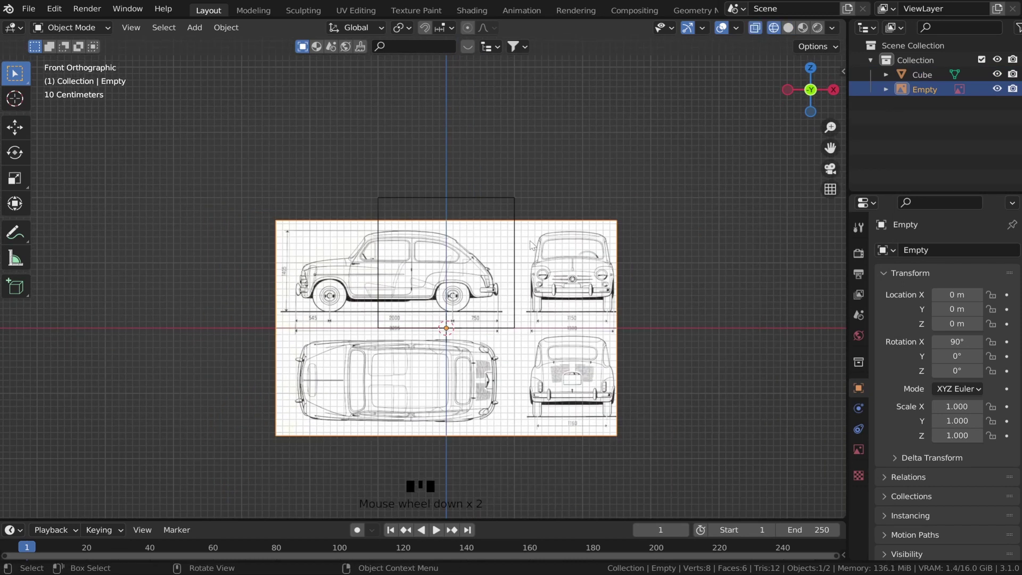
- Move the blueprint about -0.27 m along Z and about -1.82 m along X, placing its front-view car on the origin
{"action": "key", "text": "g"}
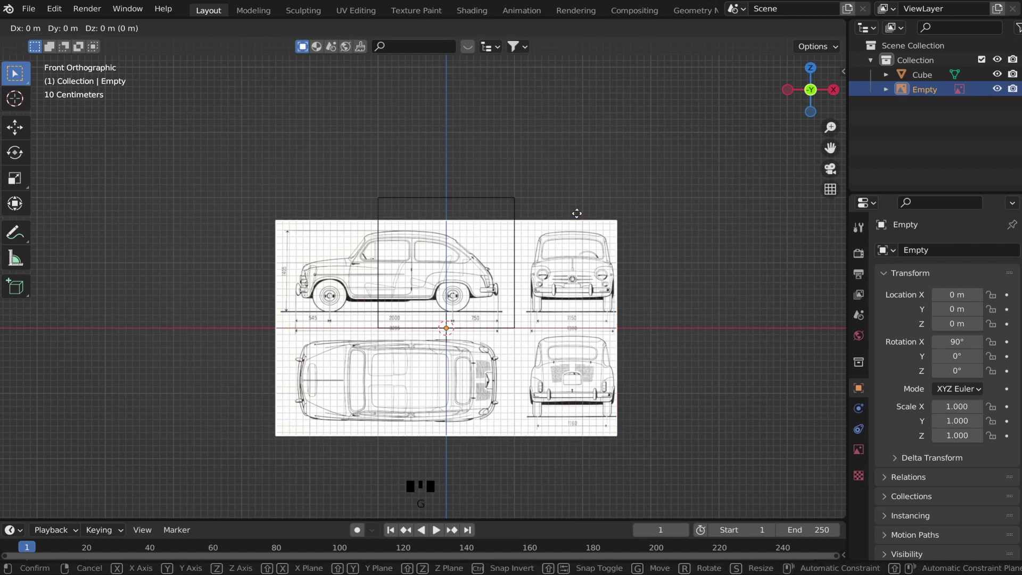
{"action": "key", "text": "z"}
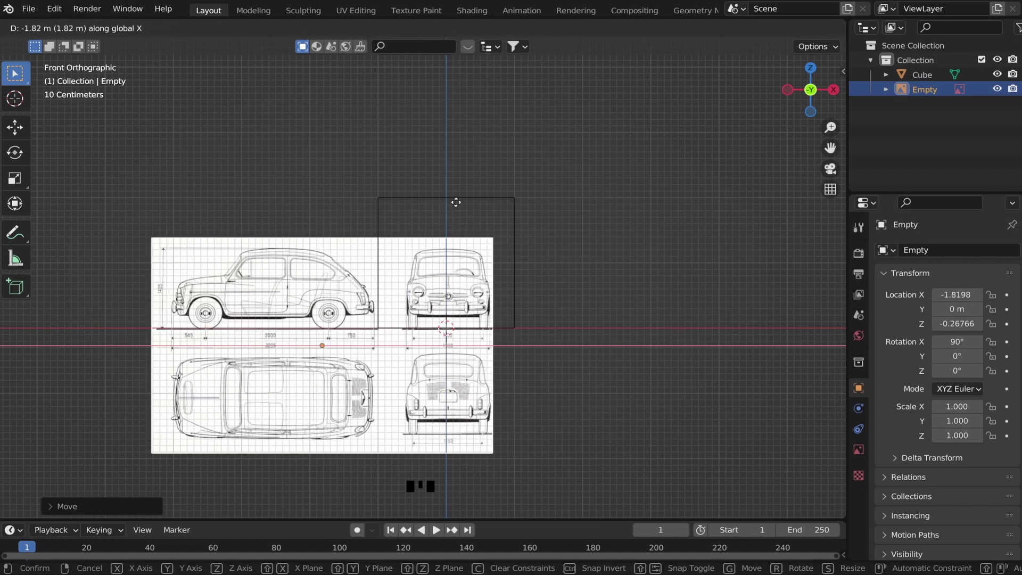
{"action": "left_click", "coordinate": [456, 201]}
- Set the cube's origin to the 3D cursor
{"action": "scroll", "coordinate": [534, 269], "scroll_direction": "up", "scroll_amount": 2}
{"action": "left_click", "coordinate": [567, 240]}
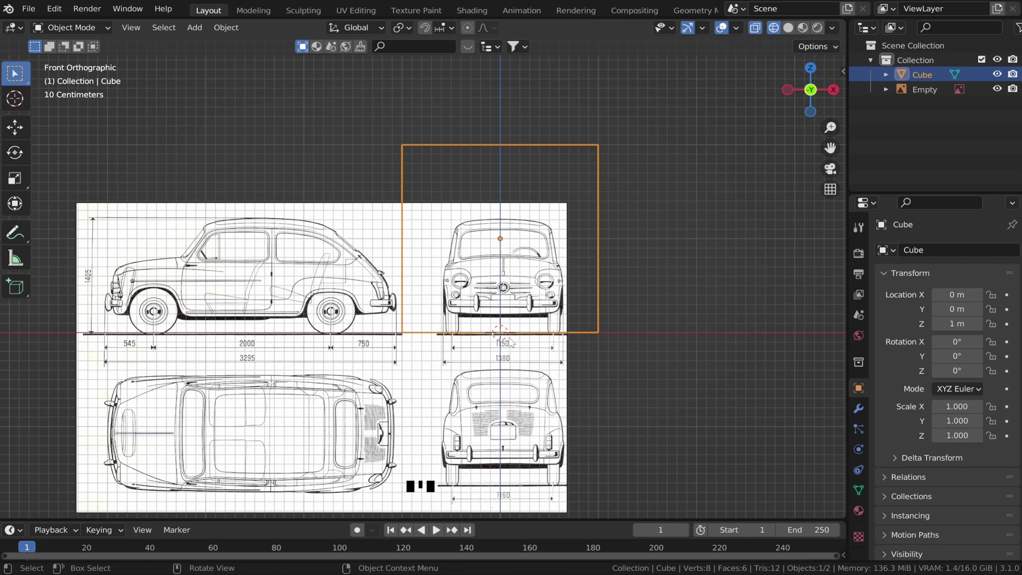
{"action": "left_click", "coordinate": [225, 31]}
{"action": "mouse_move", "coordinate": [246, 61]}
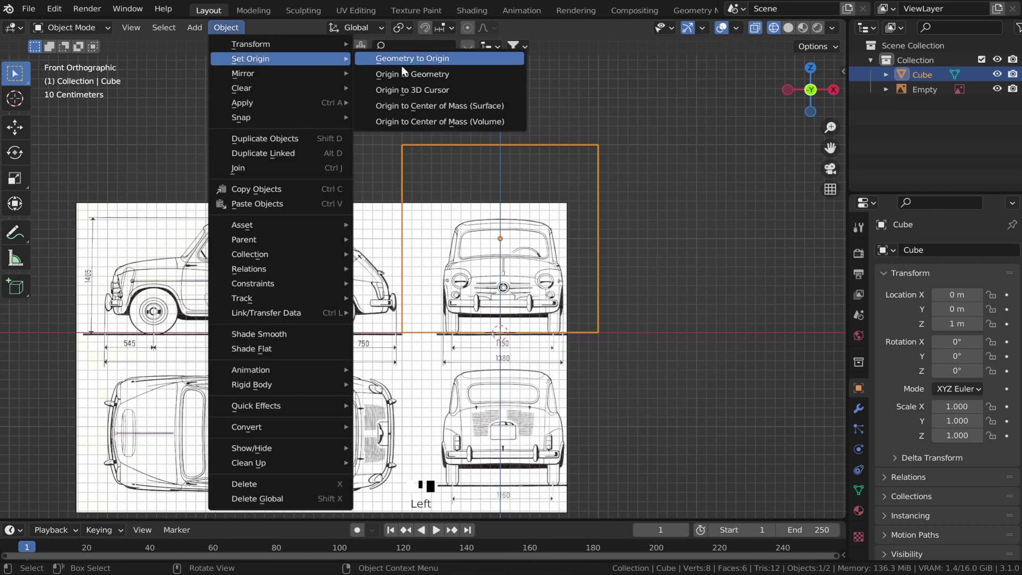
{"action": "left_click", "coordinate": [422, 90]}
- Set the cube's Z dimension to 1.405 m, matching the car height on the blueprint
{"action": "scroll", "coordinate": [532, 335], "scroll_direction": "up", "scroll_amount": 3}
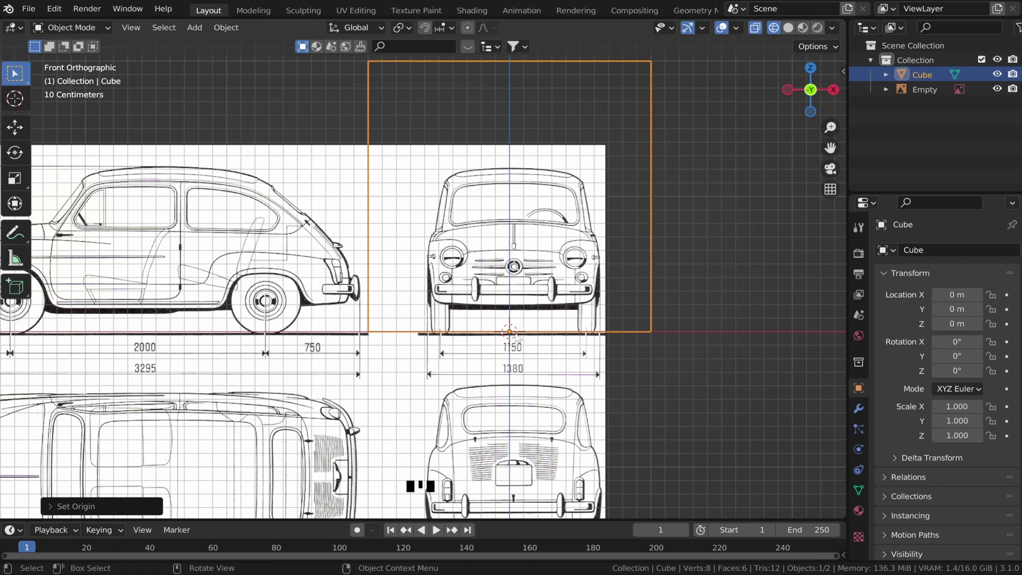
{"action": "scroll", "coordinate": [565, 229], "scroll_direction": "down", "scroll_amount": 1}
{"action": "middle_click_drag", "start_coordinate": [562, 238], "coordinate": [496, 279], "text": "shift"}
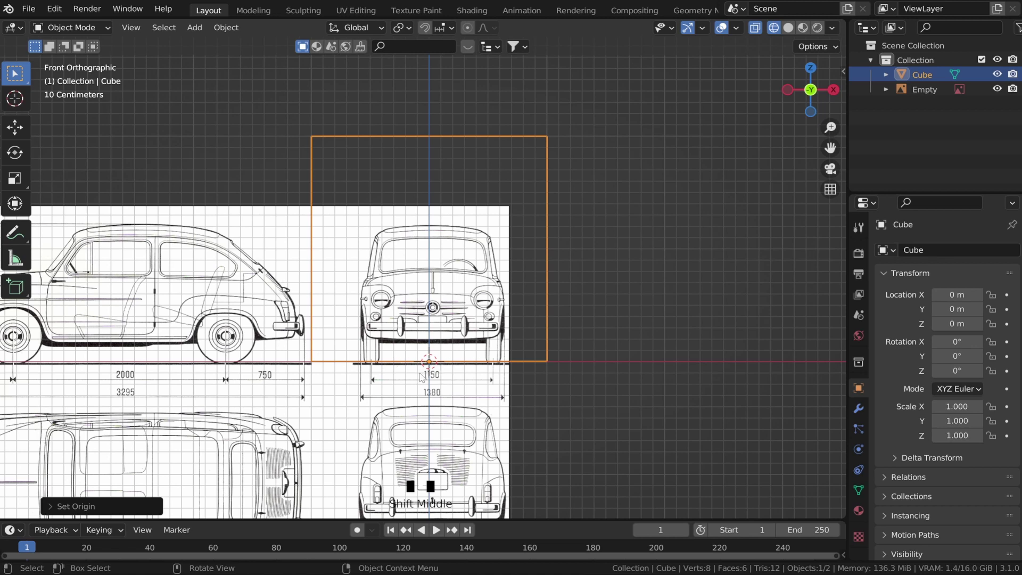
{"action": "scroll", "coordinate": [380, 329], "scroll_direction": "down", "scroll_amount": 2}
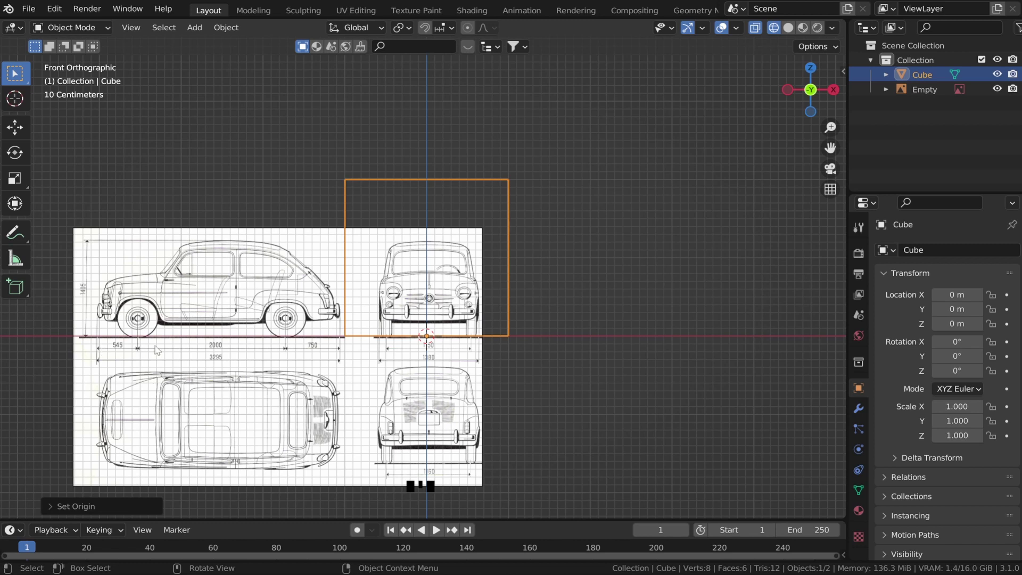
{"action": "key", "text": "n"}
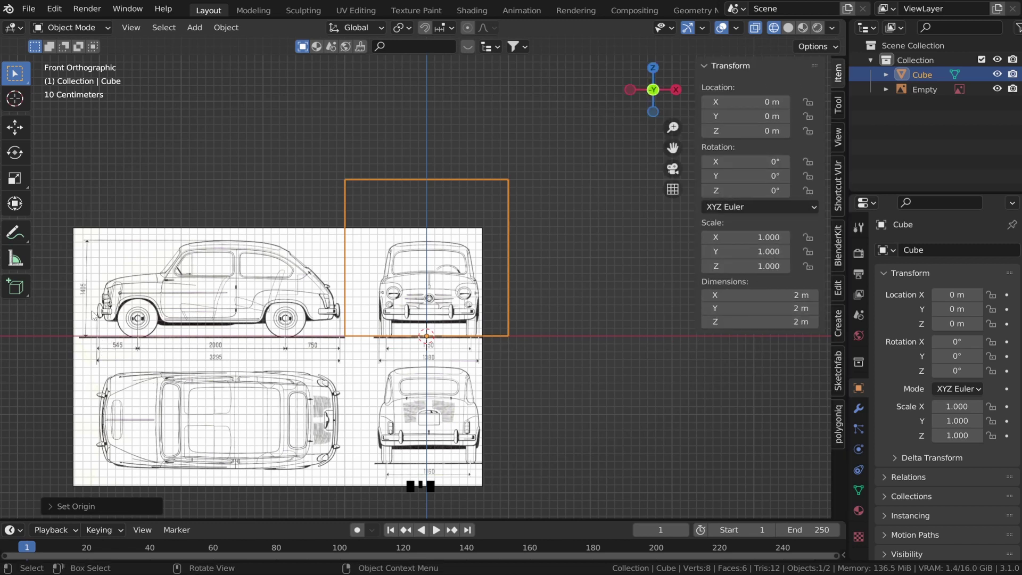
{"action": "left_click", "coordinate": [718, 321]}
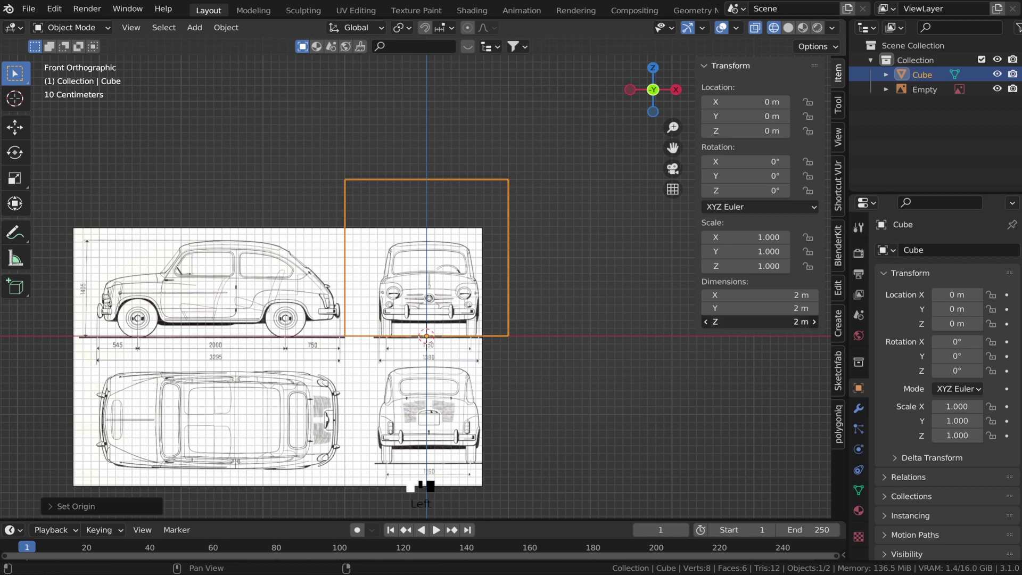
{"action": "type", "text": "1.405"}
{"action": "key", "text": "Return"}
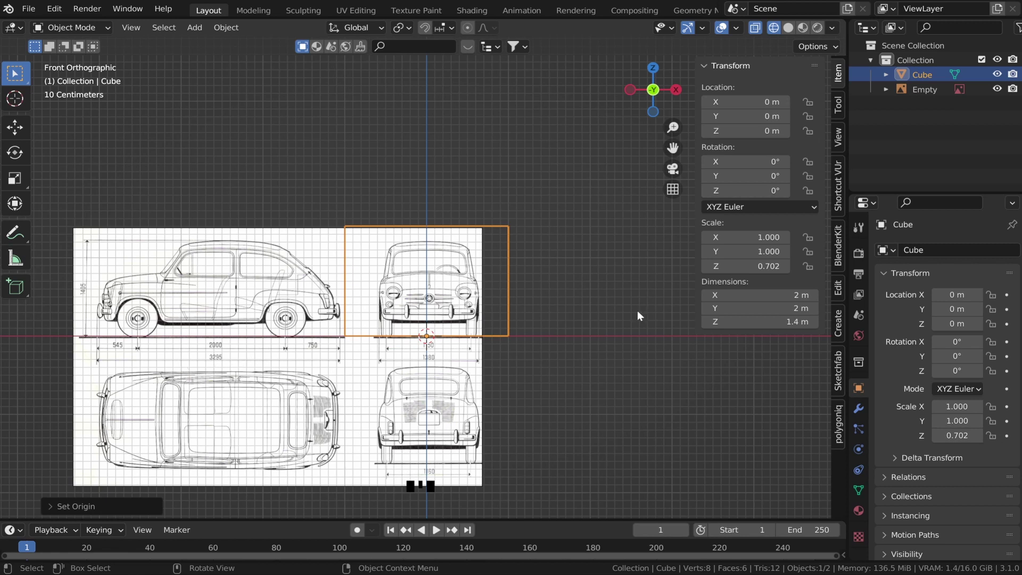
- Set the cube's Y dimension to 3.295 m and its X dimension to 1.38 m, the blueprint's length and width
{"action": "left_click", "coordinate": [762, 308]}
{"action": "type", "text": "3.295"}
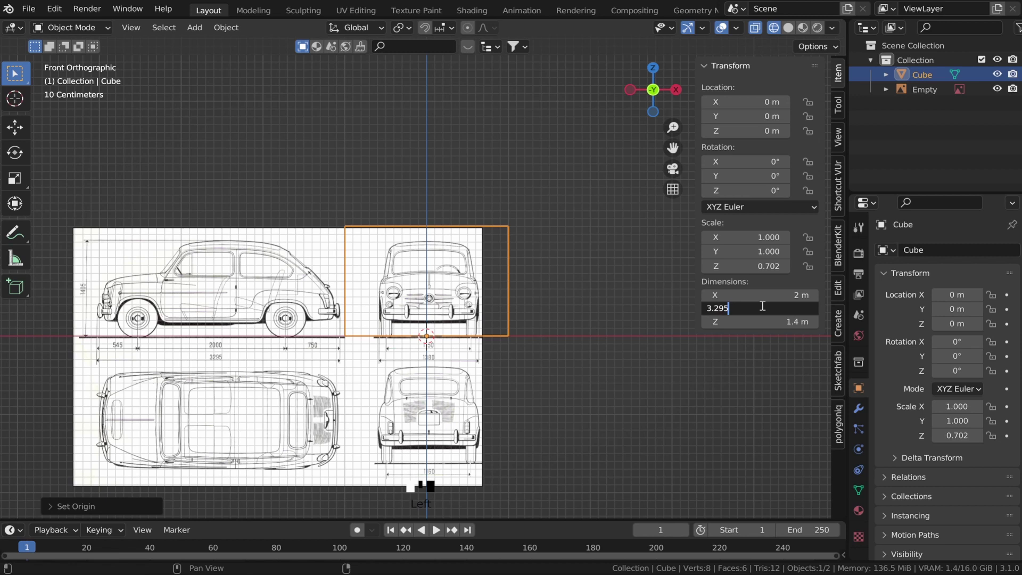
{"action": "key", "text": "Return"}
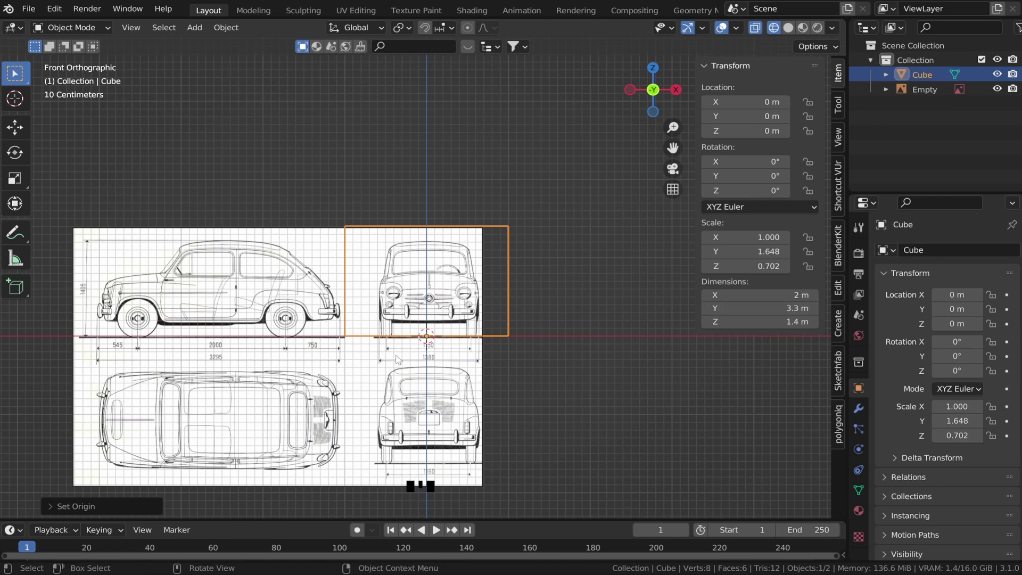
{"action": "left_click", "coordinate": [769, 294]}
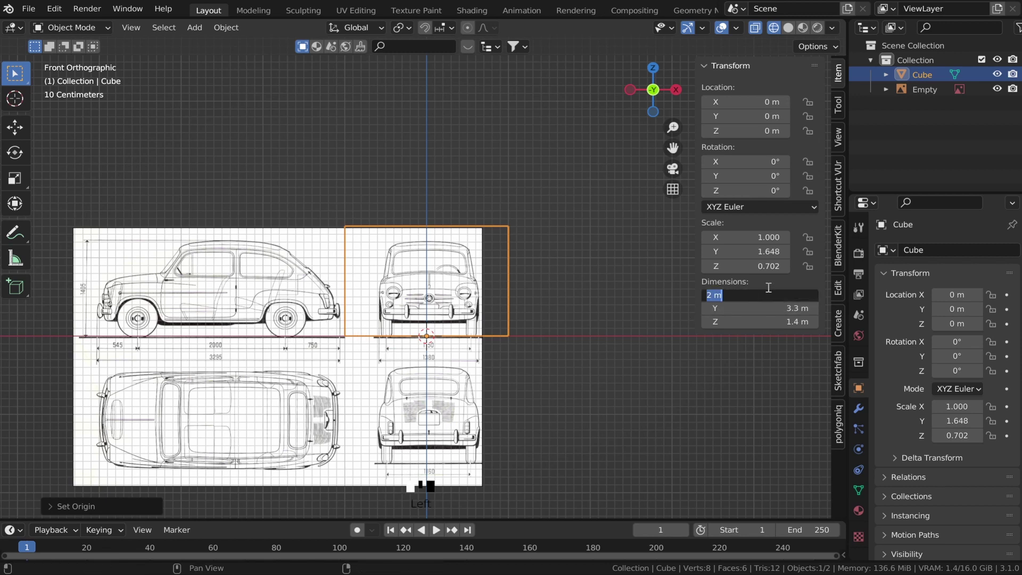
{"action": "type", "text": "1.38"}
{"action": "key", "text": "Return"}
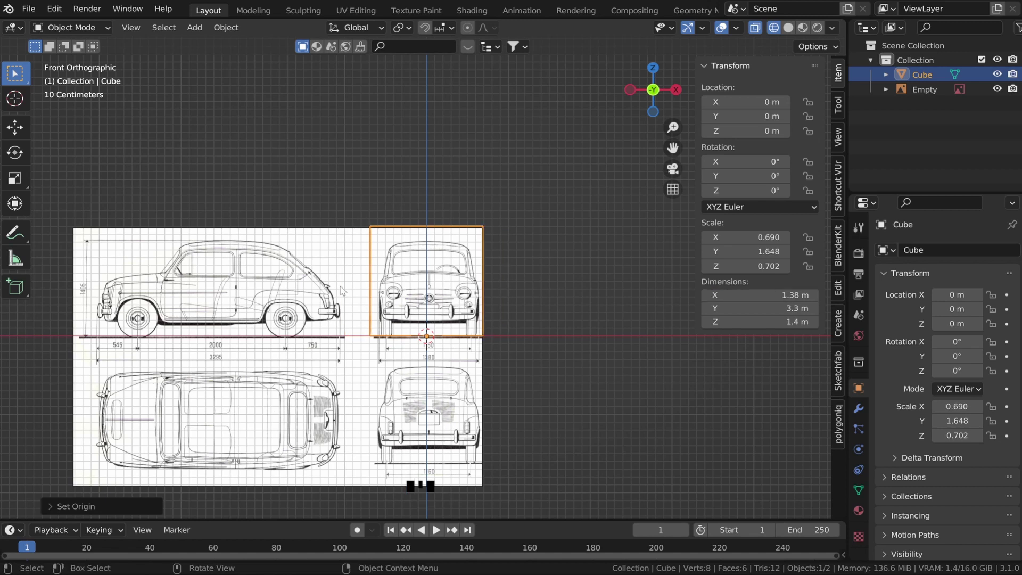
- Select the blueprint image in the front view, around the front-view car
{"action": "scroll", "coordinate": [341, 290], "scroll_direction": "up", "scroll_amount": 2}
{"action": "key", "text": "KP_1"}
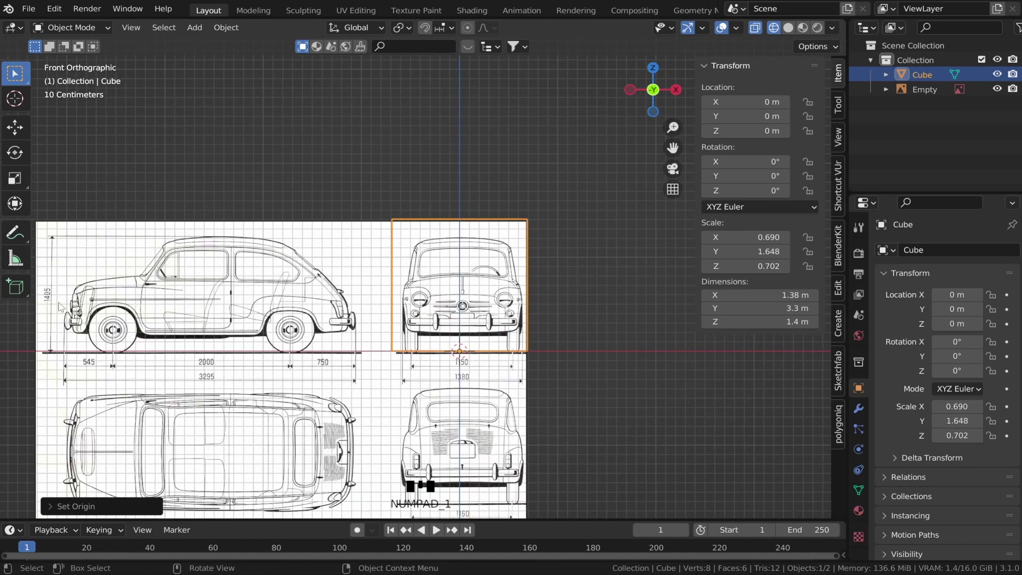
{"action": "scroll", "coordinate": [445, 301], "scroll_direction": "up", "scroll_amount": 5}
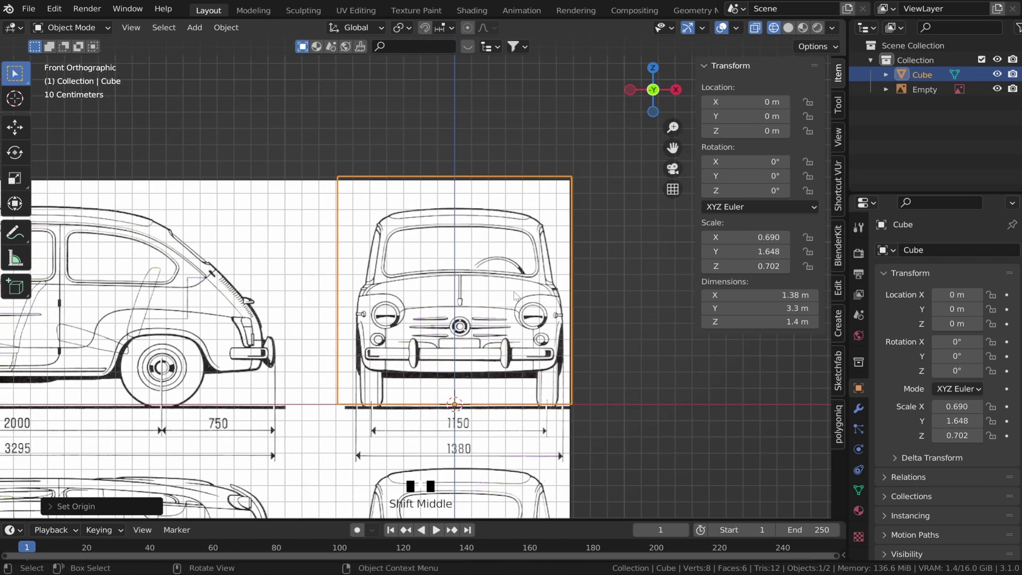
{"action": "left_click", "coordinate": [479, 350]}
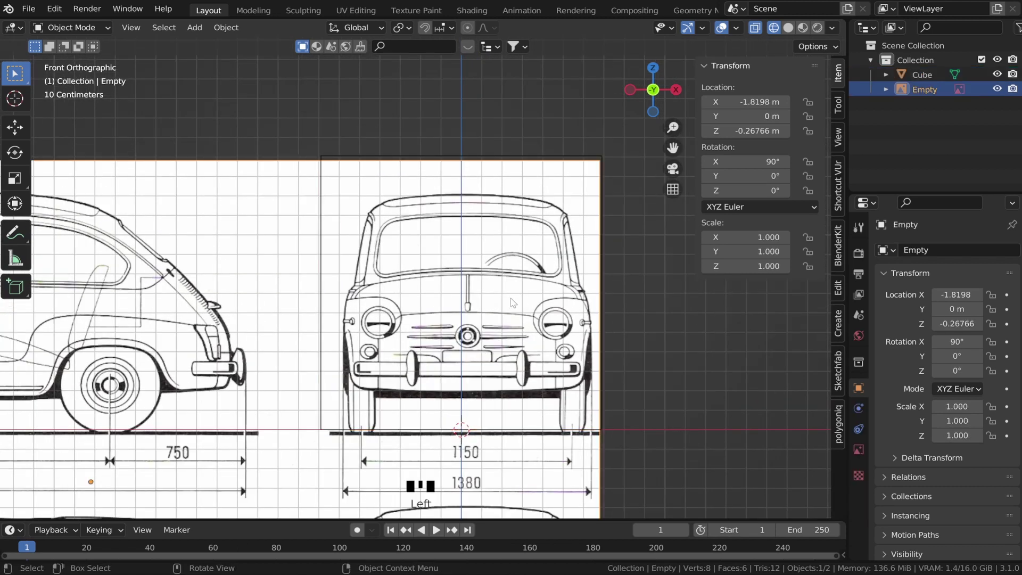
{"action": "middle_click_drag", "start_coordinate": [490, 321], "coordinate": [460, 250], "text": "shift"}
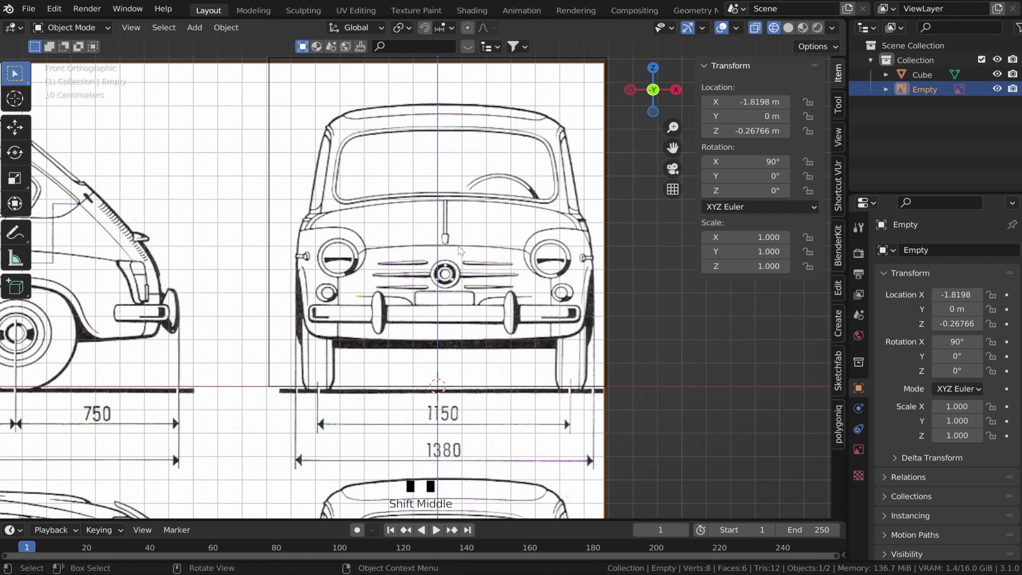
{"action": "key", "text": "g"}
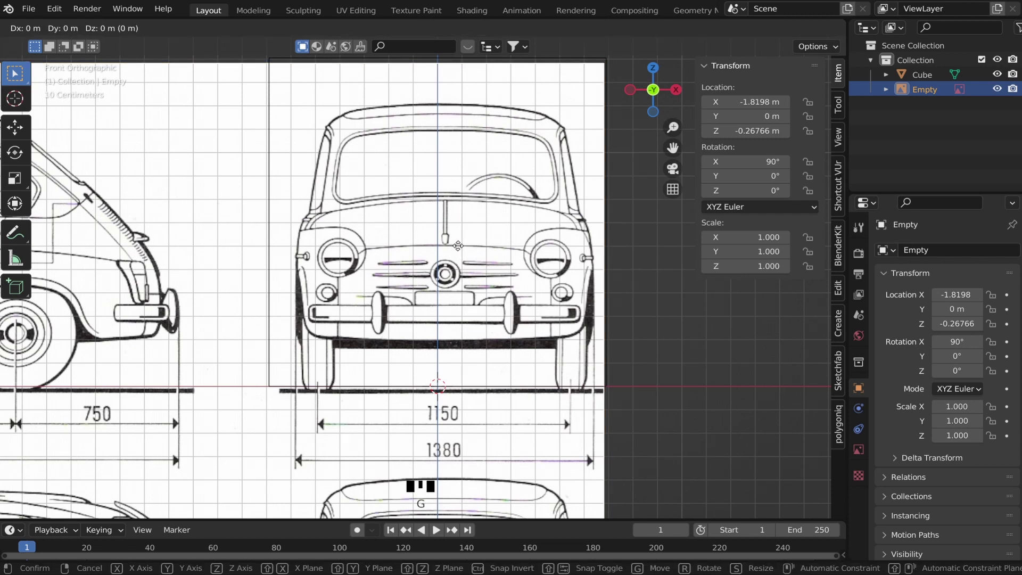
{"action": "key", "text": "x"}
{"action": "right_click", "coordinate": [486, 227]}
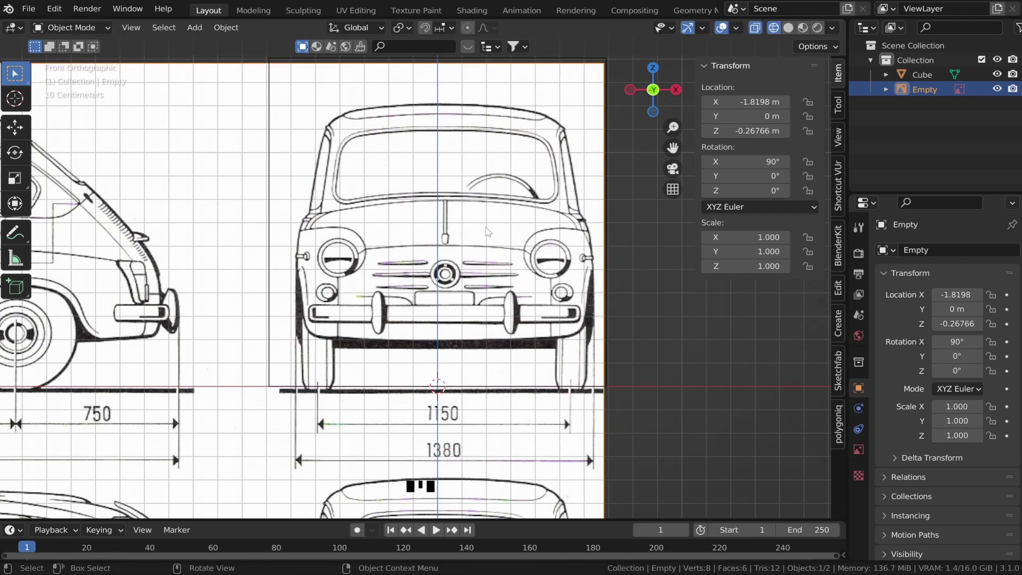
- Raise the blueprint along Z to about -0.253 m, aligning the front-view car's ground line with the X axis
{"action": "key", "text": "g"}
{"action": "key", "text": "z"}
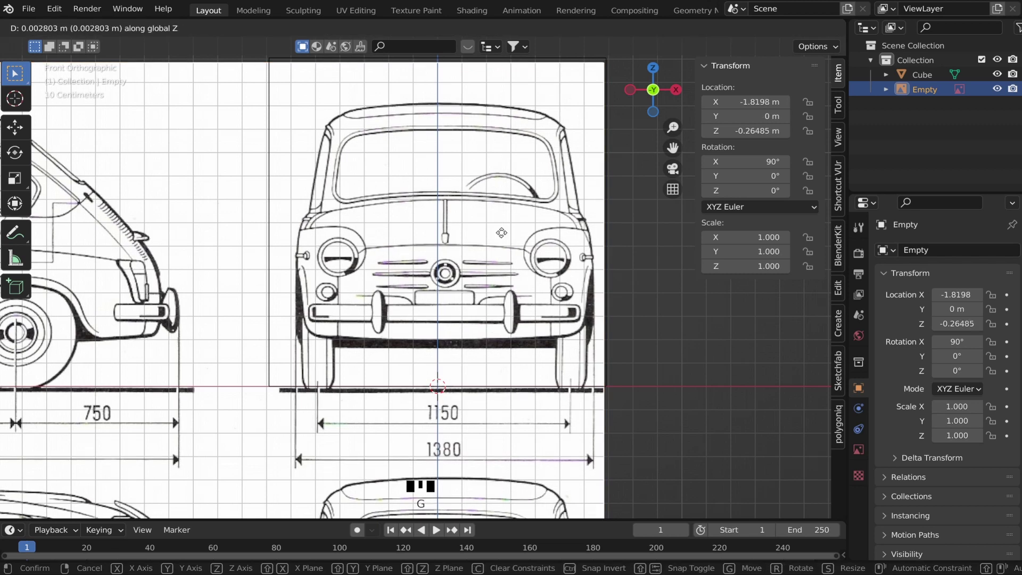
{"action": "left_click", "coordinate": [499, 199]}
{"action": "scroll", "coordinate": [495, 208], "scroll_direction": "up", "scroll_amount": 2}
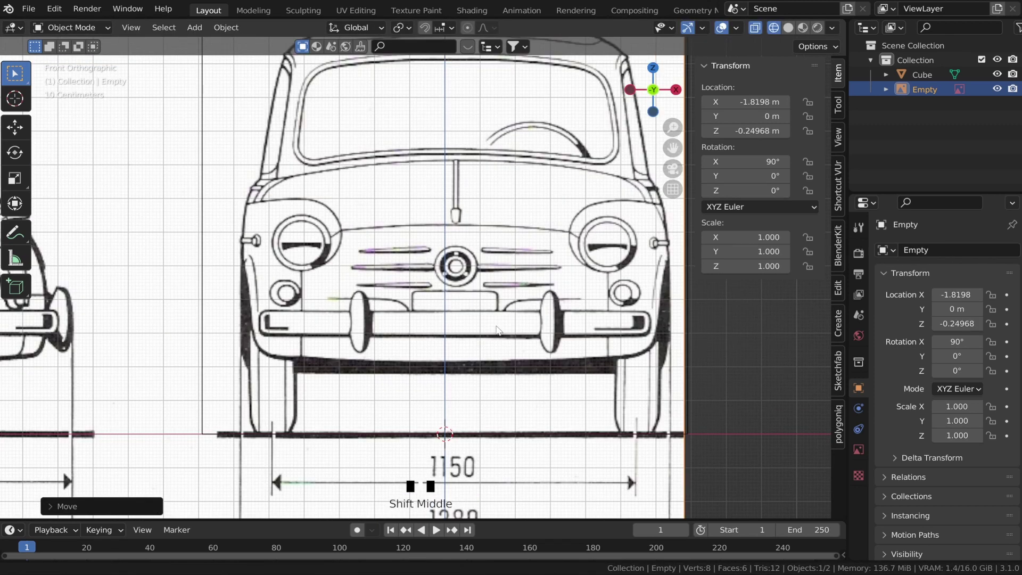
{"action": "scroll", "coordinate": [459, 282], "scroll_direction": "up", "scroll_amount": 3}
{"action": "middle_click_drag", "start_coordinate": [387, 380], "coordinate": [488, 268], "text": "shift"}
{"action": "key", "text": "g"}
{"action": "key", "text": "z"}
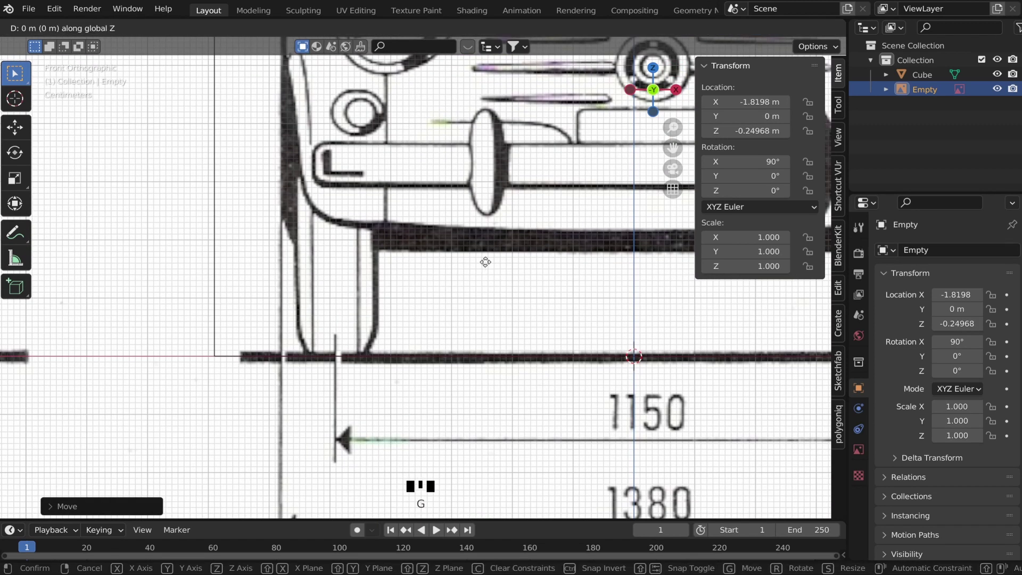
{"action": "left_click", "coordinate": [485, 282]}
- Move the blueprint along X to about -1.851 m, centring the front-view car on the vertical axis
{"action": "scroll", "coordinate": [485, 282], "scroll_direction": "down", "scroll_amount": 3}
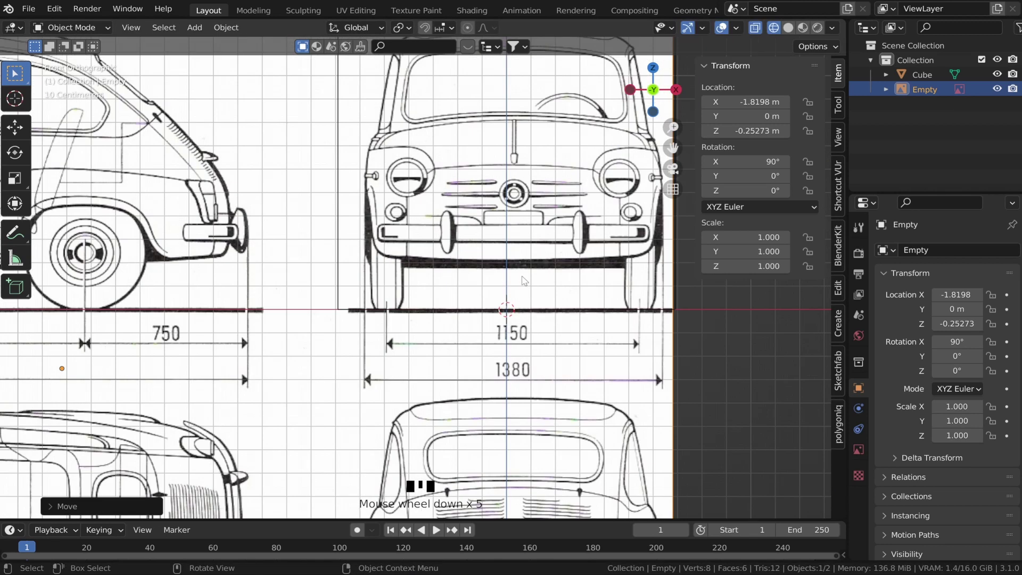
{"action": "middle_click_drag", "start_coordinate": [485, 282], "coordinate": [436, 392], "text": "shift"}
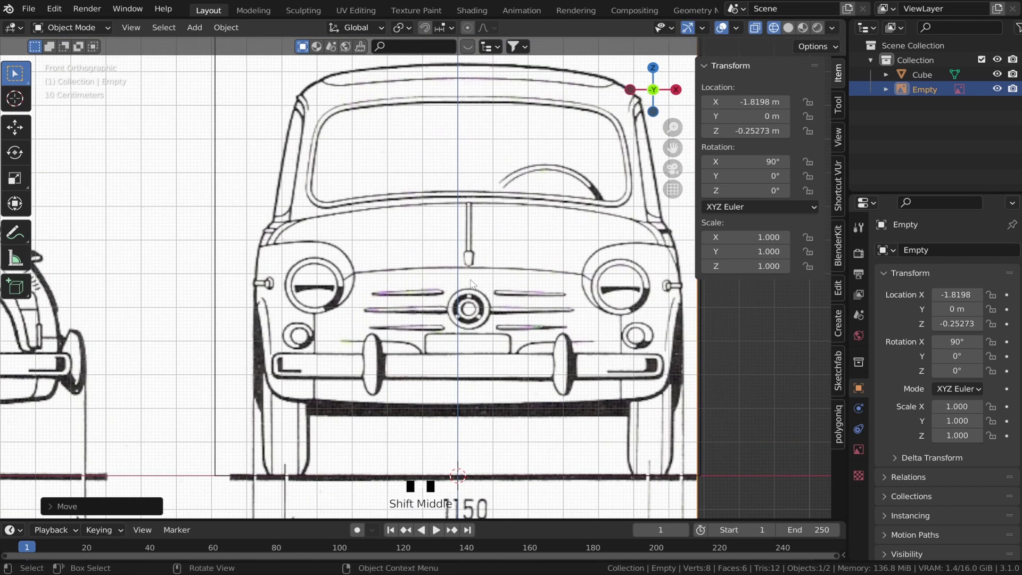
{"action": "key", "text": "g"}
{"action": "key", "text": "x"}
{"action": "left_click", "coordinate": [431, 341]}
{"action": "scroll", "coordinate": [431, 341], "scroll_direction": "up", "scroll_amount": 6}
{"action": "key", "text": "g"}
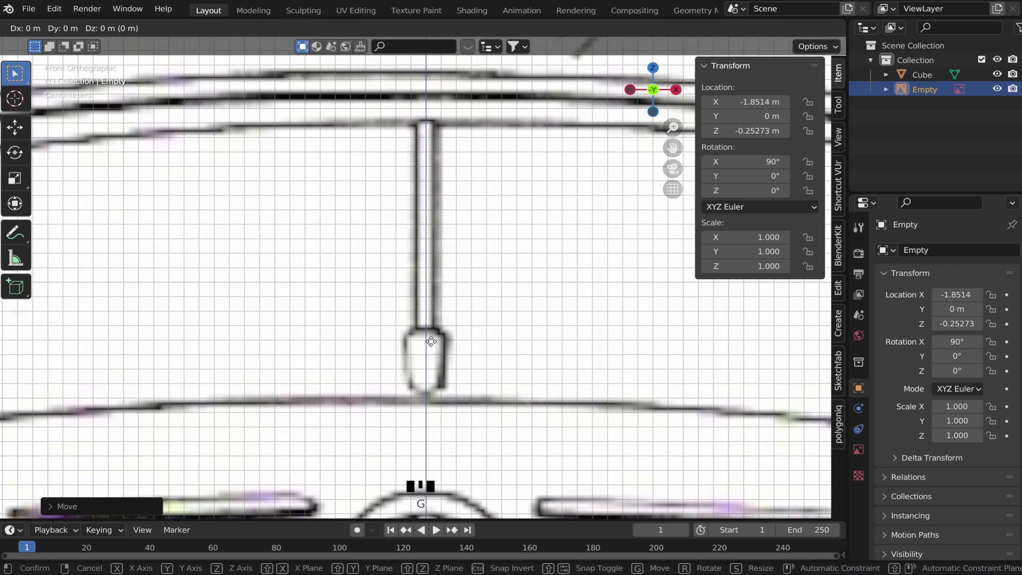
{"action": "key", "text": "x"}
{"action": "left_click", "coordinate": [449, 339]}
- Set the transform pivot point to 3D Cursor and scale the blueprint uniformly by about 1.129, matching the front-view car's width to the cube
{"action": "scroll", "coordinate": [450, 339], "scroll_direction": "down", "scroll_amount": 3}
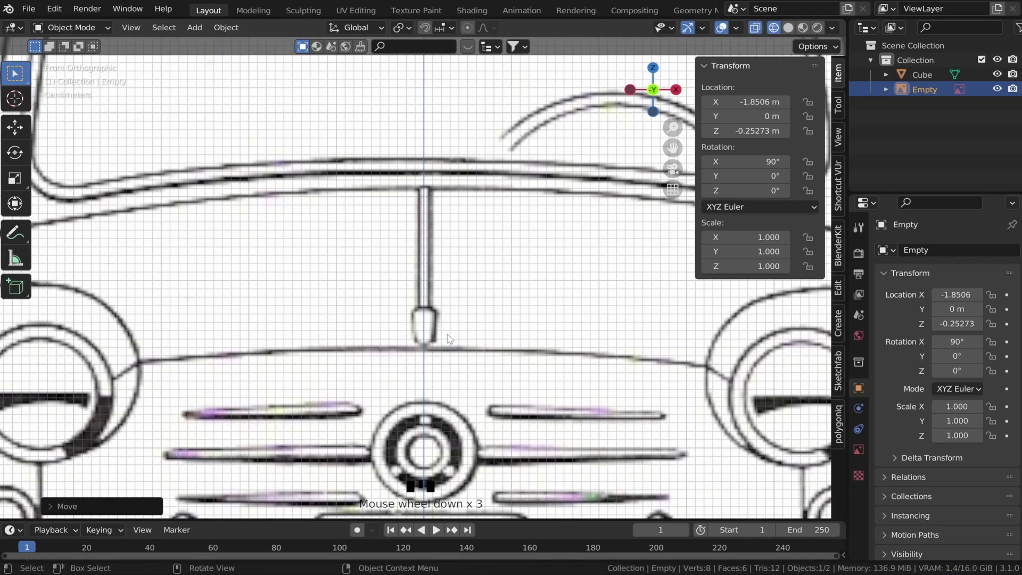
{"action": "scroll", "coordinate": [450, 339], "scroll_direction": "down", "scroll_amount": 7}
{"action": "key", "text": "s"}
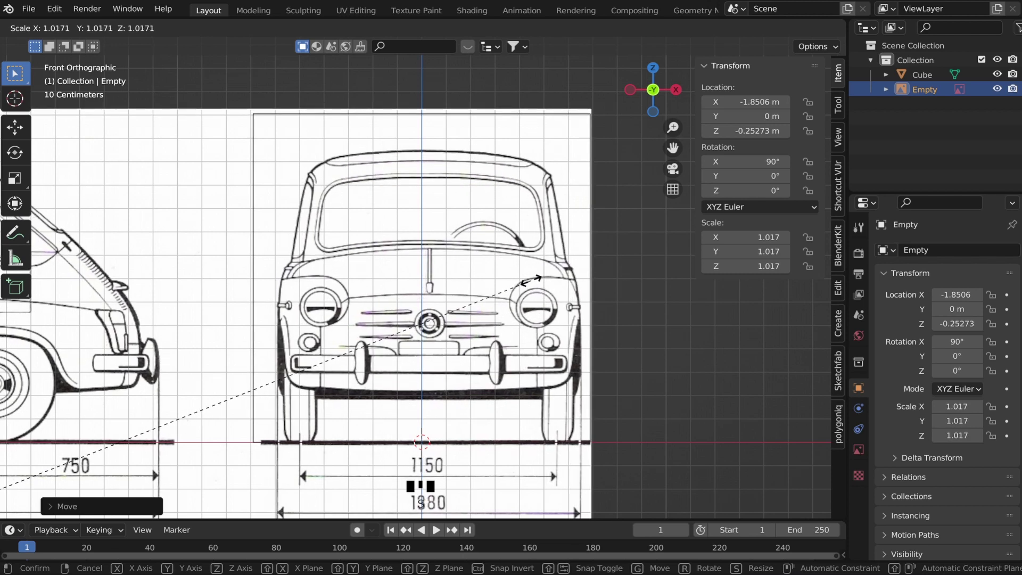
{"action": "right_click", "coordinate": [533, 286]}
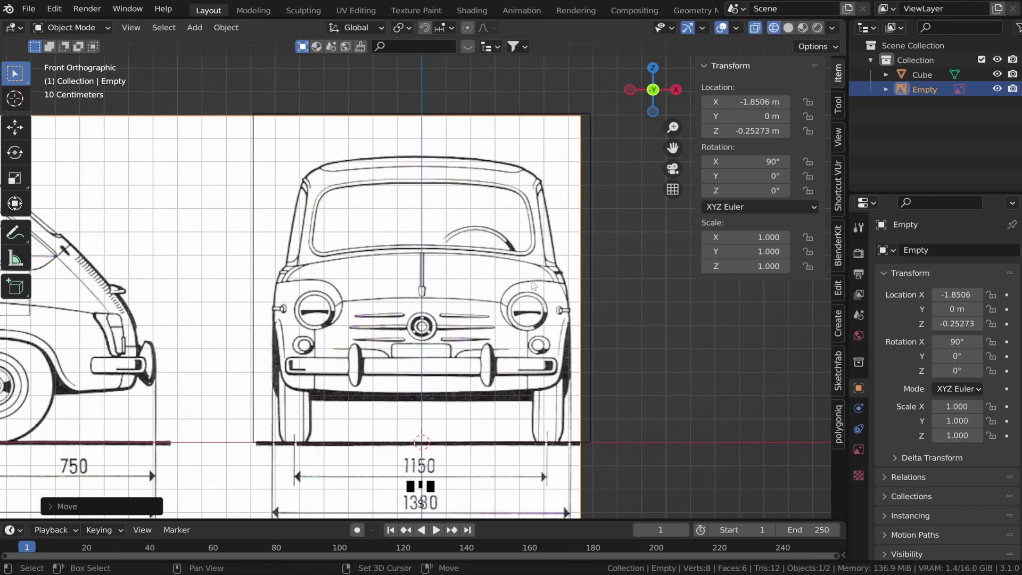
{"action": "left_click", "coordinate": [402, 28]}
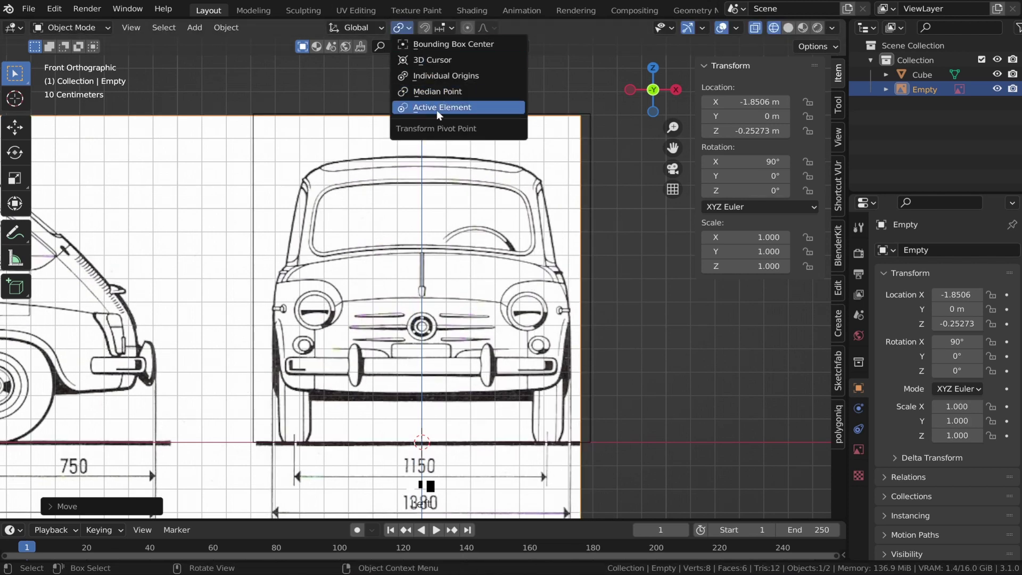
{"action": "left_click", "coordinate": [432, 60]}
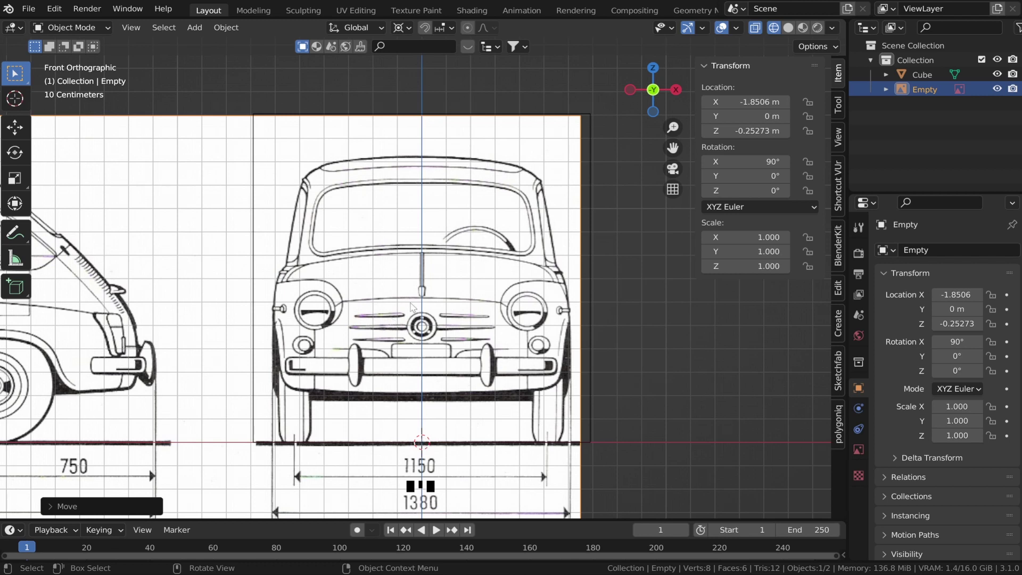
{"action": "key", "text": "s"}
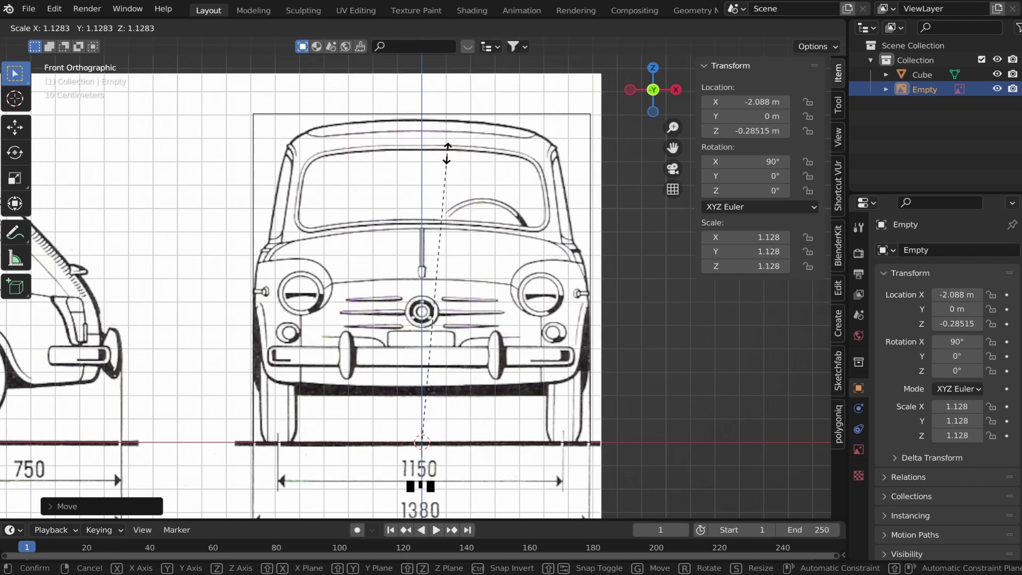
{"action": "left_click", "coordinate": [448, 153]}
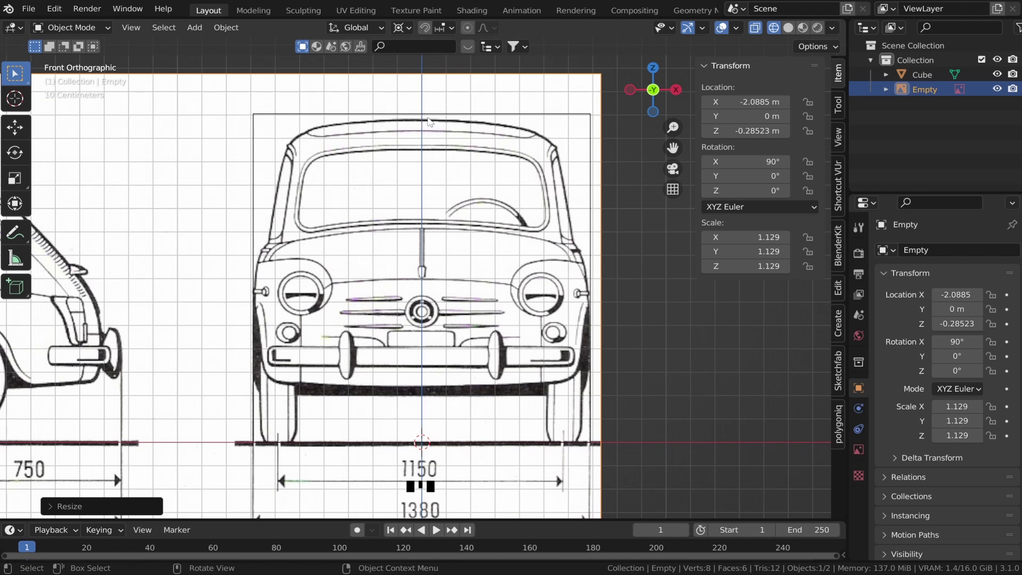
- Scale the blueprint along Z by about 1.015 so the front-view car's roof reaches the cube's top edge
{"action": "key", "text": "s"}
{"action": "key", "text": "z"}
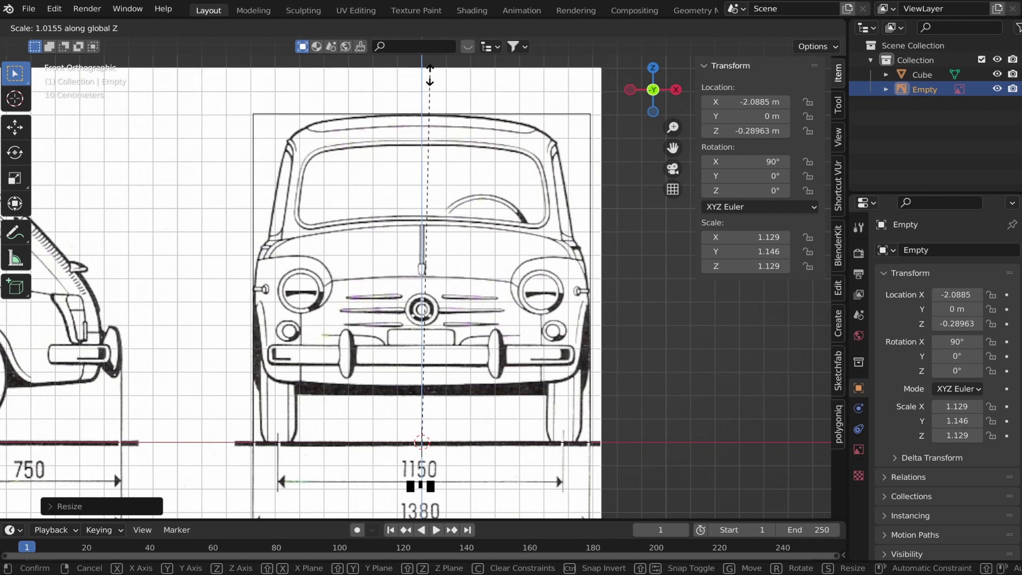
{"action": "left_click", "coordinate": [431, 75]}
{"action": "scroll", "coordinate": [439, 239], "scroll_direction": "up", "scroll_amount": 1}
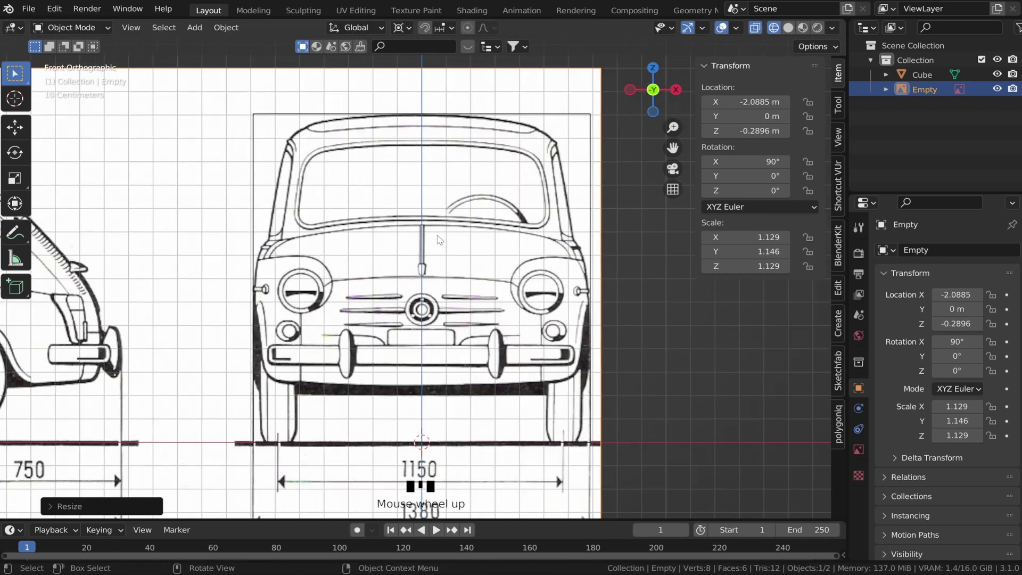
- Duplicate the blueprint in place and rotate the copy 90° around the Z axis
{"action": "scroll", "coordinate": [440, 240], "scroll_direction": "down", "scroll_amount": 5}
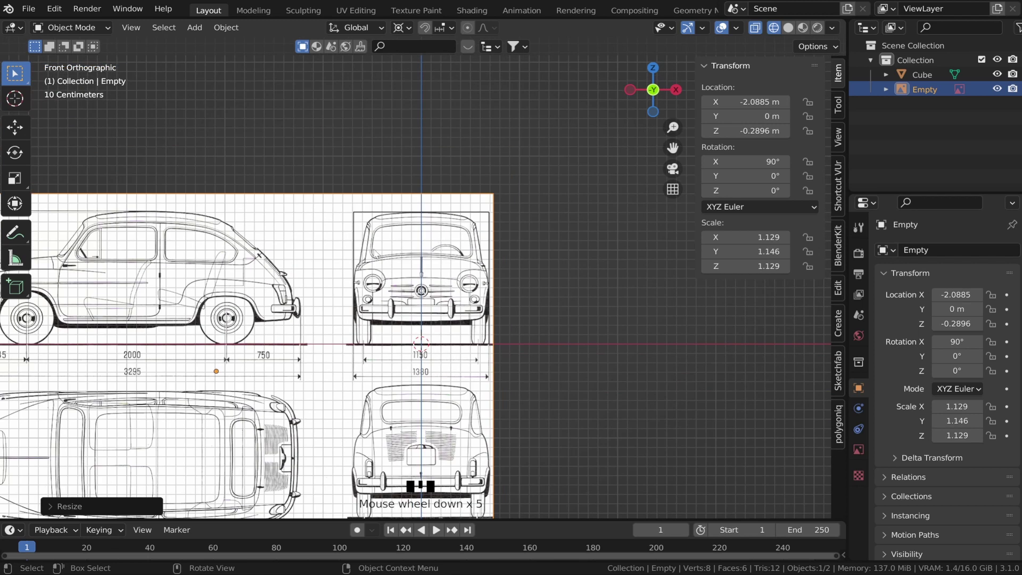
{"action": "left_click", "coordinate": [137, 260]}
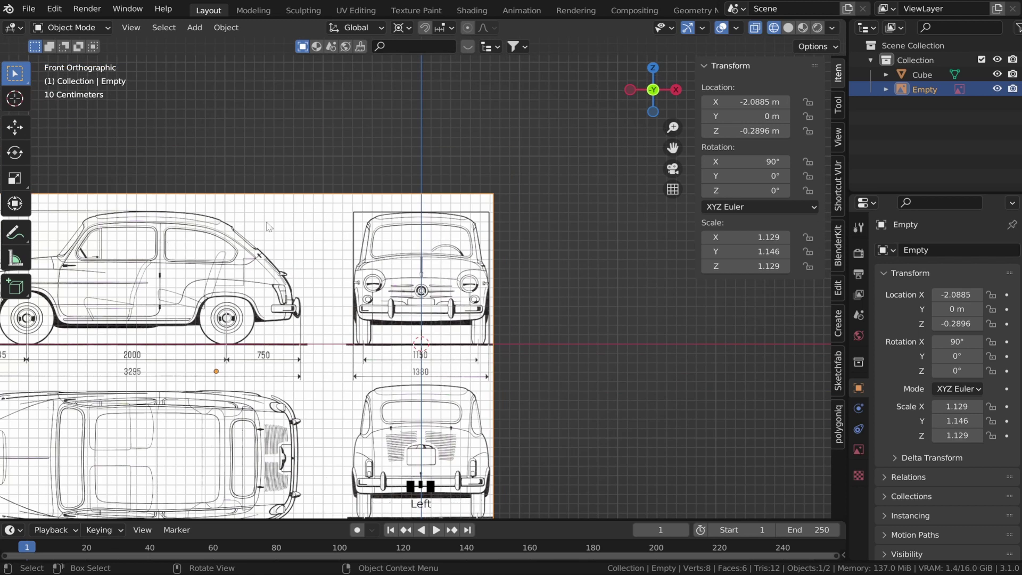
{"action": "key", "text": "shift+d"}
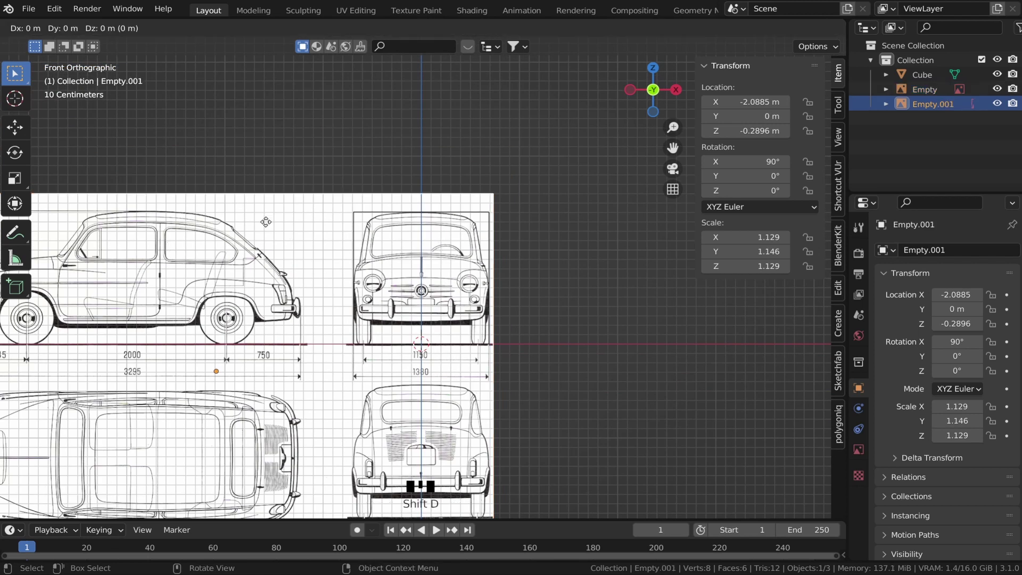
{"action": "right_click", "coordinate": [269, 226]}
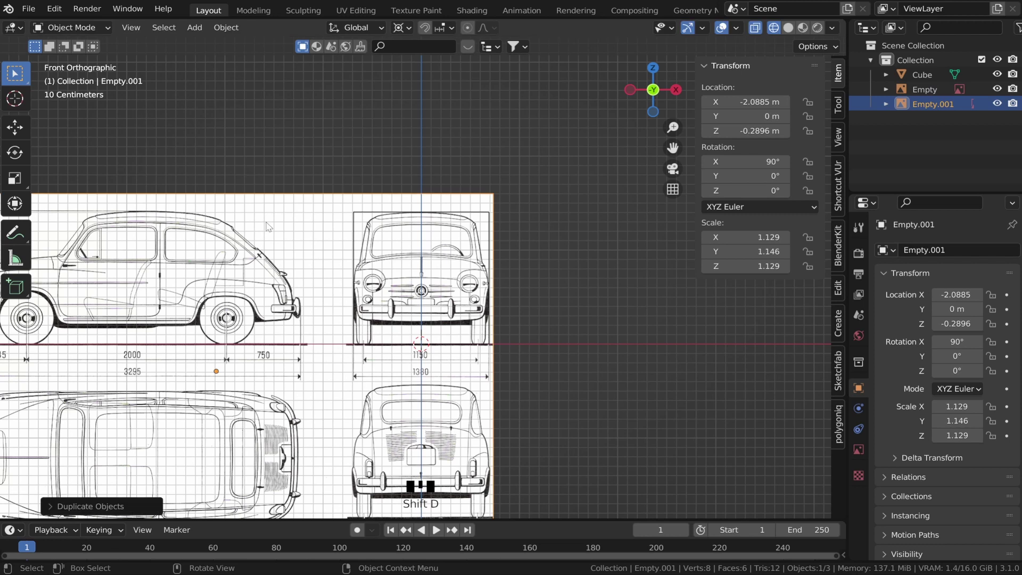
{"action": "key", "text": "r"}
{"action": "key", "text": "z"}
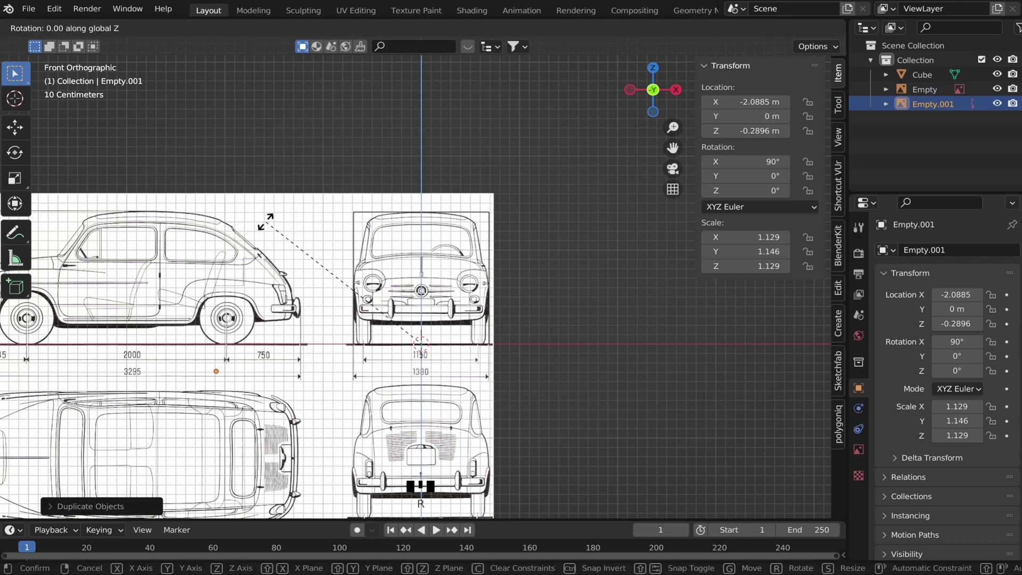
{"action": "type", "text": "90"}
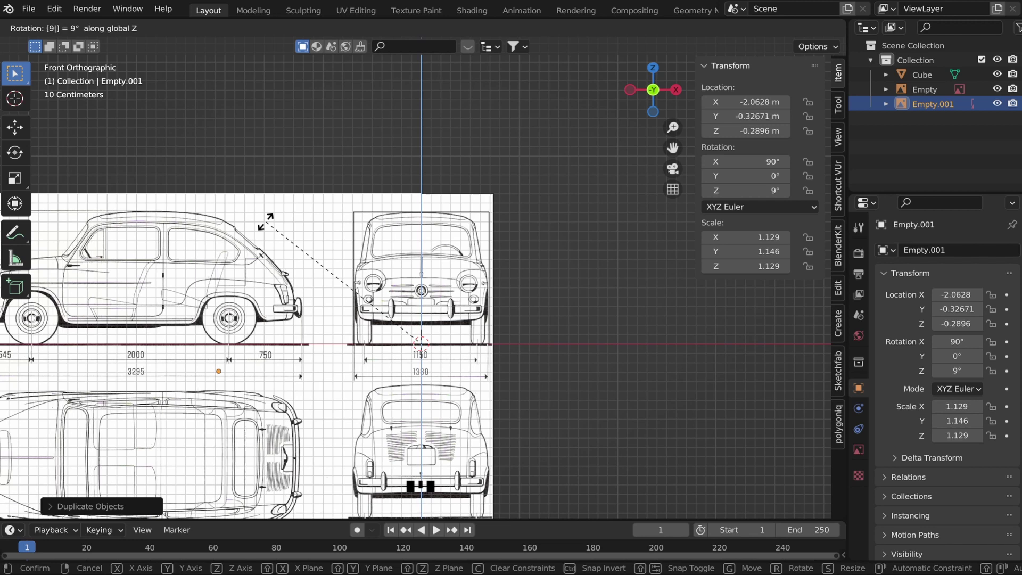
{"action": "key", "text": "Return"}
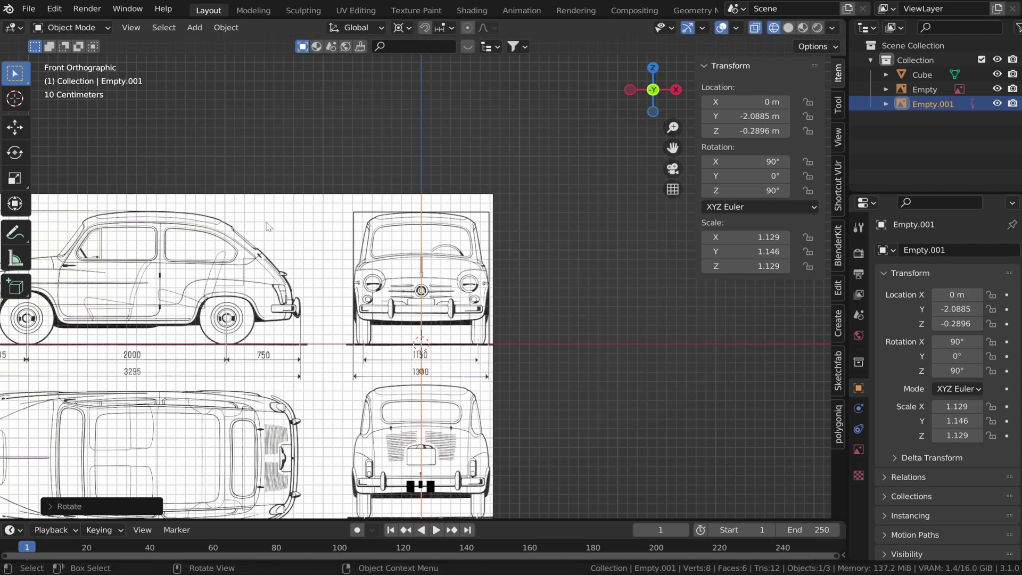
- In the right view, move the duplicated blueprint along Y to about 0.81 m, placing its side-view car inside the cube's outline
{"action": "key", "text": "KP_3"}
{"action": "key", "text": "KP_3"}
{"action": "key", "text": "KP_3"}
{"action": "left_click", "coordinate": [239, 246]}
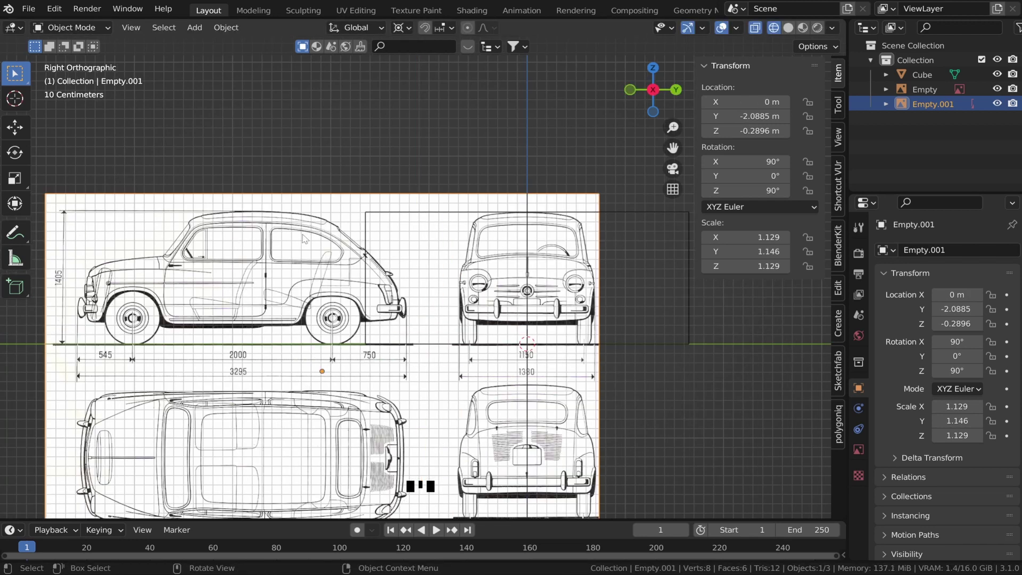
{"action": "key", "text": "g"}
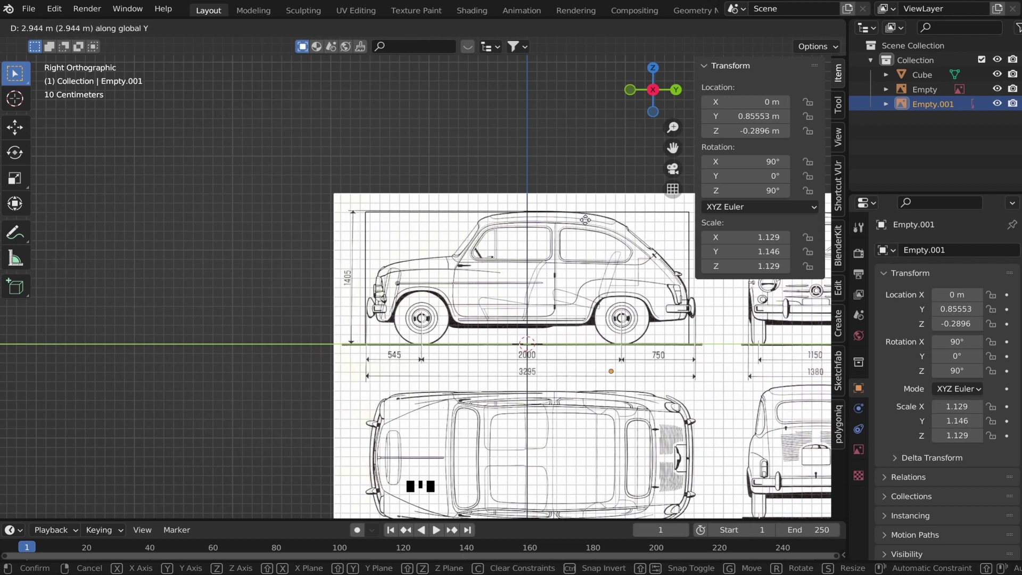
{"action": "left_click", "coordinate": [558, 219]}
- Examine how the side-view car's bumpers, ground line and roof line up with the guide cube's edges
{"action": "scroll", "coordinate": [362, 296], "scroll_direction": "up", "scroll_amount": 6}
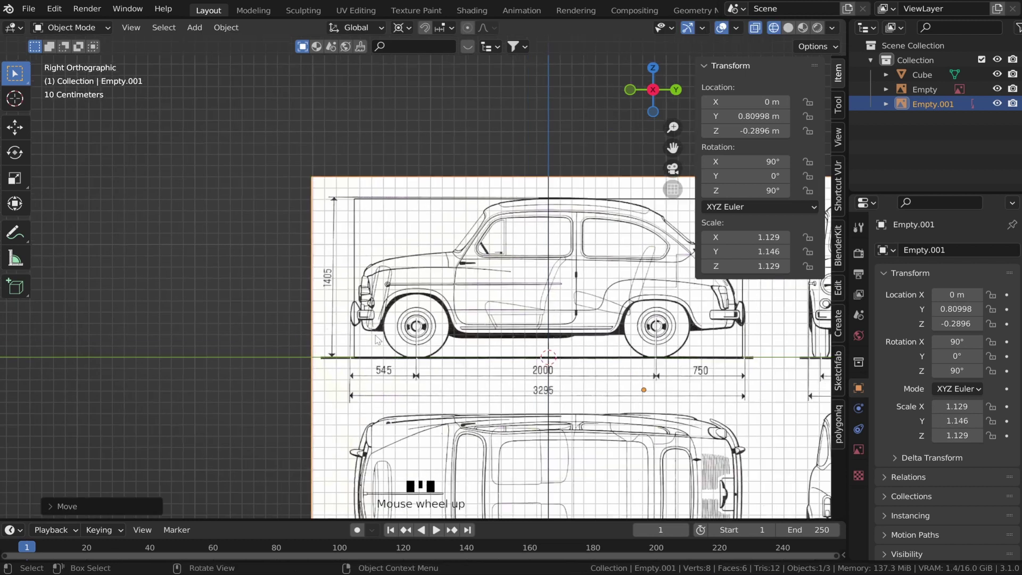
{"action": "middle_click_drag", "start_coordinate": [362, 354], "coordinate": [330, 302], "text": "shift"}
{"action": "scroll", "coordinate": [413, 316], "scroll_direction": "down", "scroll_amount": 5}
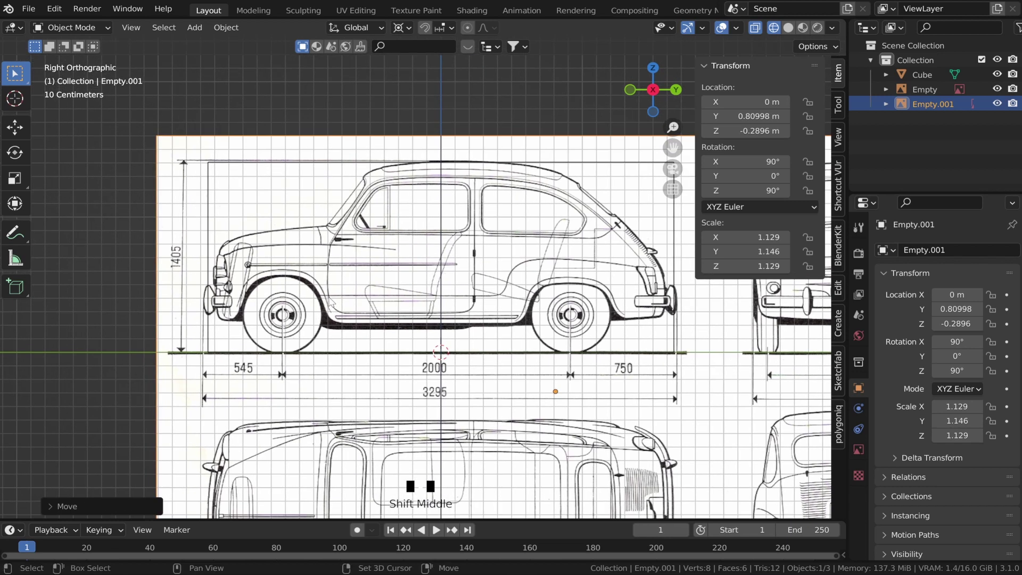
{"action": "scroll", "coordinate": [330, 302], "scroll_direction": "up", "scroll_amount": 1}
{"action": "scroll", "coordinate": [330, 301], "scroll_direction": "up", "scroll_amount": 1}
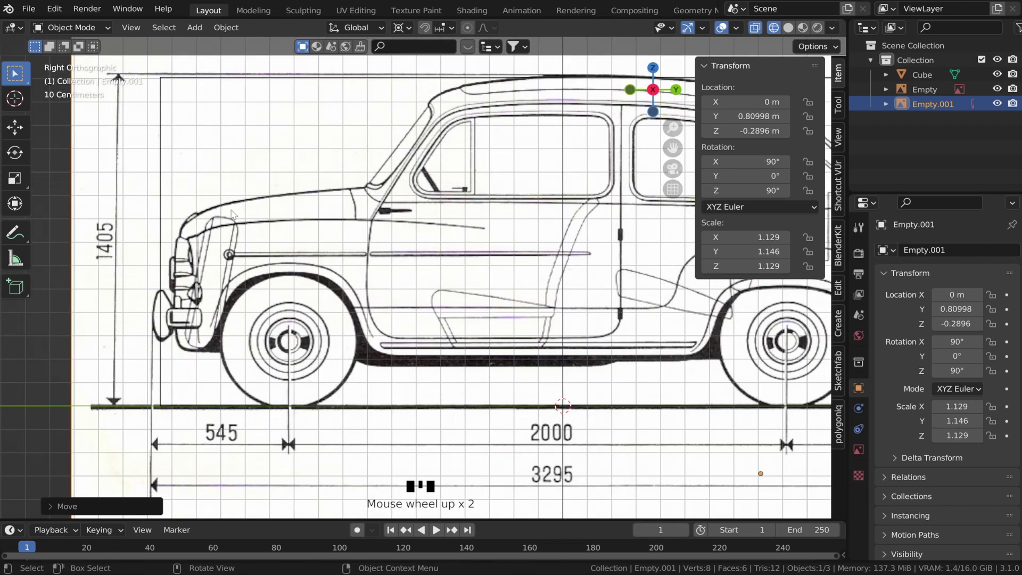
{"action": "scroll", "coordinate": [268, 194], "scroll_direction": "down", "scroll_amount": 2}
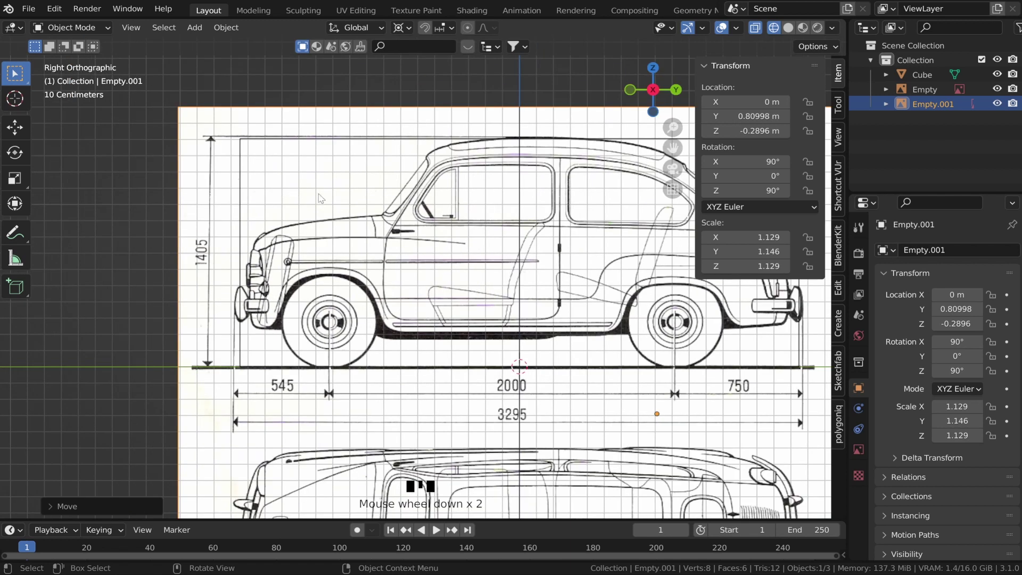
{"action": "middle_click_drag", "start_coordinate": [436, 190], "coordinate": [394, 234], "text": "shift"}
{"action": "scroll", "coordinate": [393, 233], "scroll_direction": "up", "scroll_amount": 6}
{"action": "middle_click_drag", "start_coordinate": [469, 144], "coordinate": [408, 306], "text": "shift"}
{"action": "scroll", "coordinate": [406, 306], "scroll_direction": "down", "scroll_amount": 4}
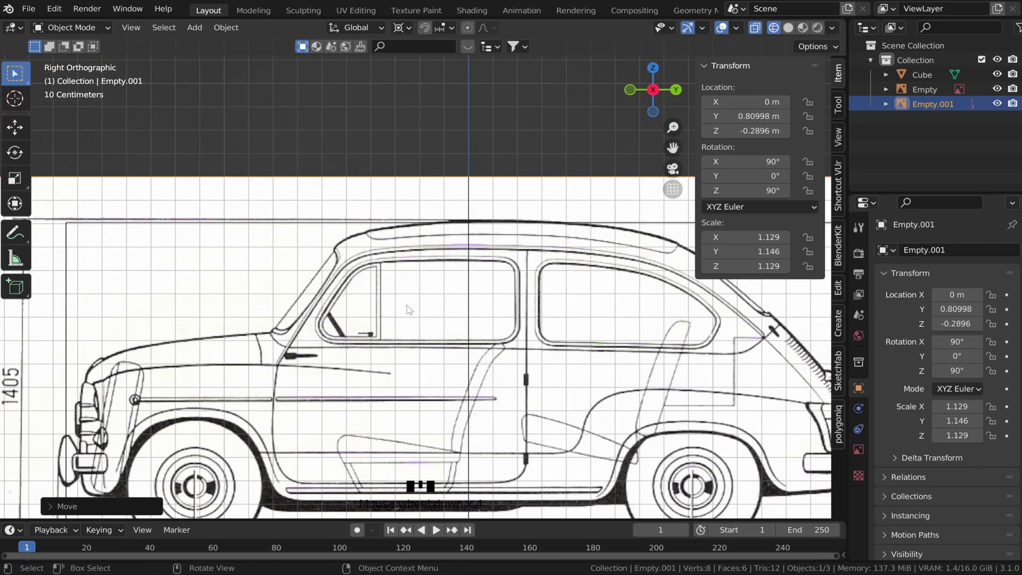
- Duplicate the side-view blueprint in place and rotate the copy -90° around the global Y axis
{"action": "scroll", "coordinate": [408, 310], "scroll_direction": "down", "scroll_amount": 2}
{"action": "middle_click_drag", "start_coordinate": [370, 346], "coordinate": [425, 292], "text": "shift"}
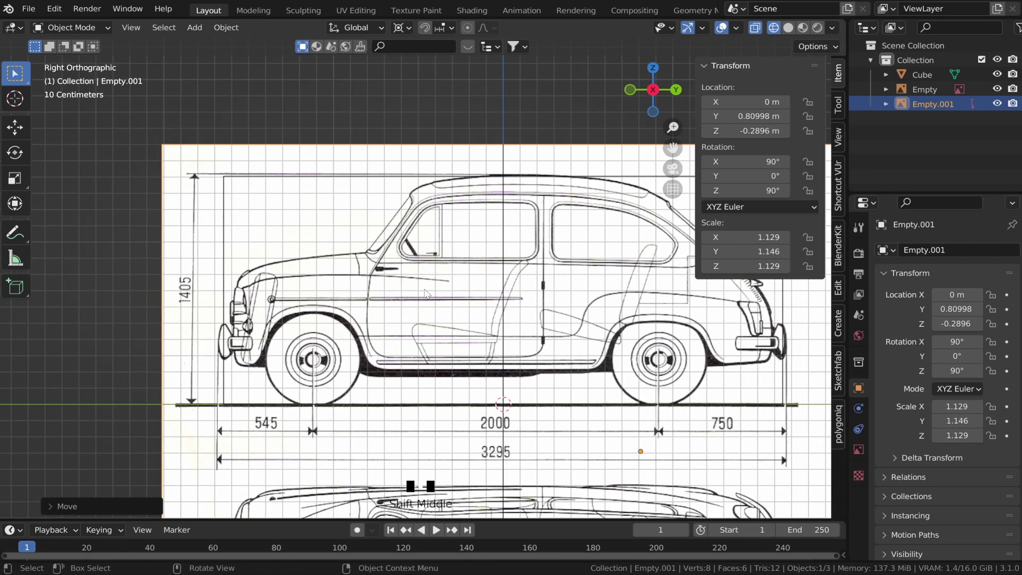
{"action": "scroll", "coordinate": [370, 268], "scroll_direction": "up", "scroll_amount": 1}
{"action": "middle_click_drag", "start_coordinate": [371, 268], "coordinate": [379, 274], "text": "shift"}
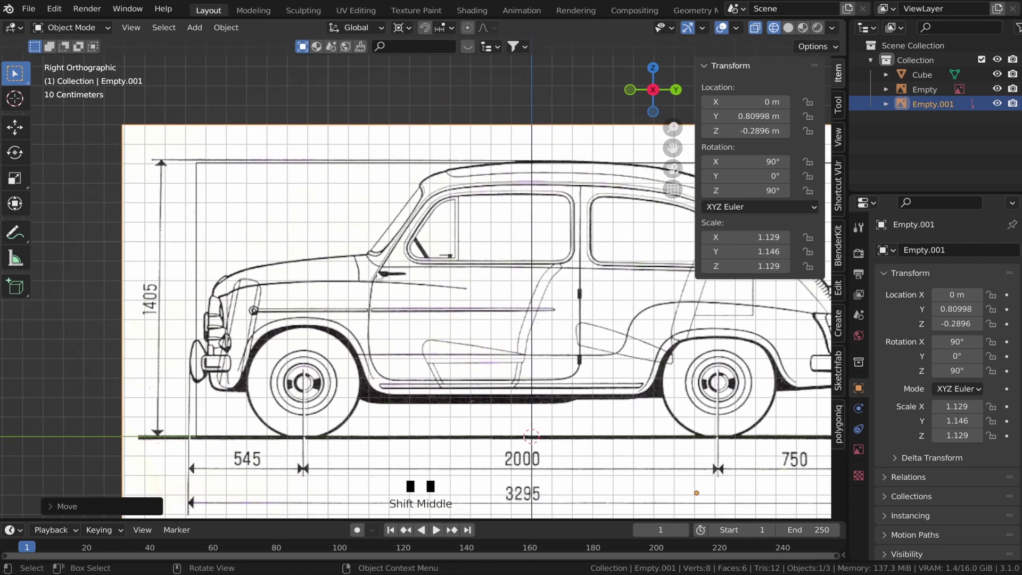
{"action": "left_click", "coordinate": [264, 224]}
{"action": "key", "text": "shift+d"}
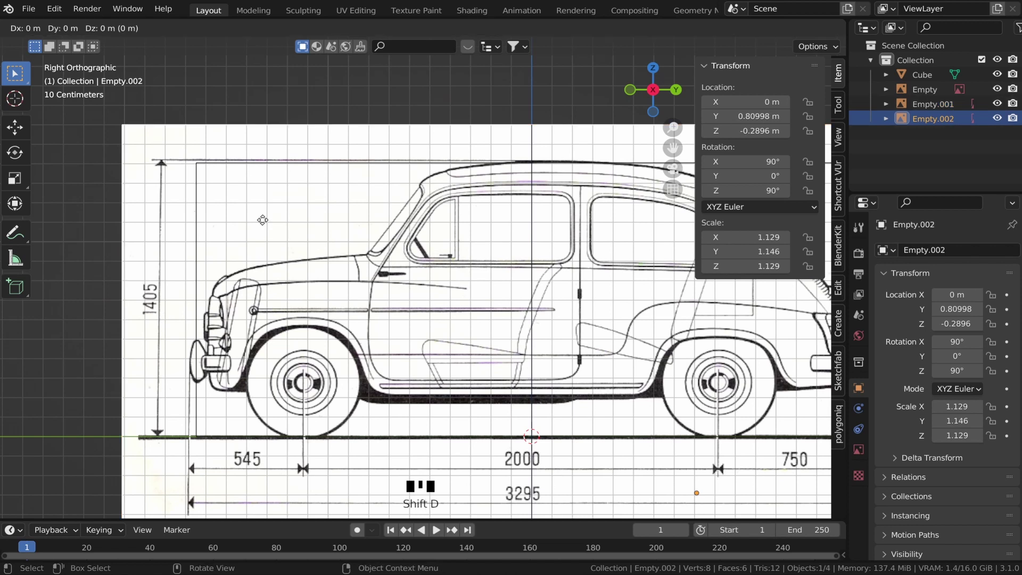
{"action": "right_click", "coordinate": [263, 221]}
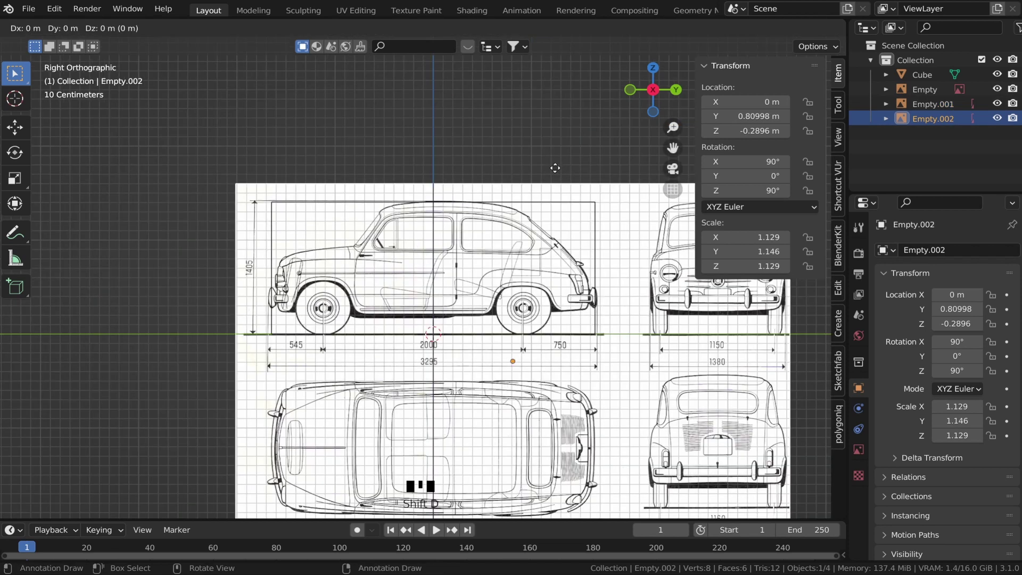
{"action": "key", "text": "r"}
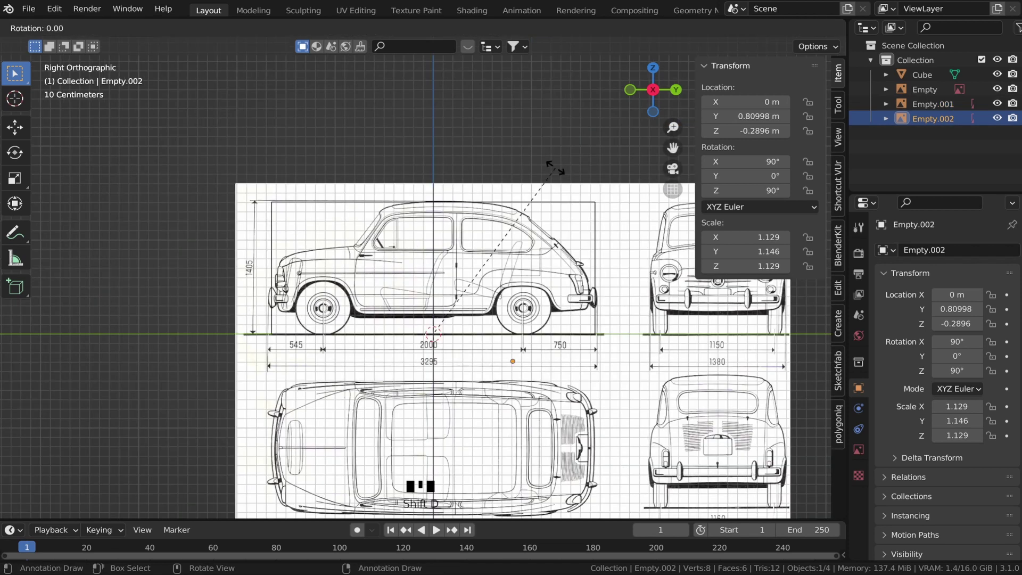
{"action": "type", "text": "y"}
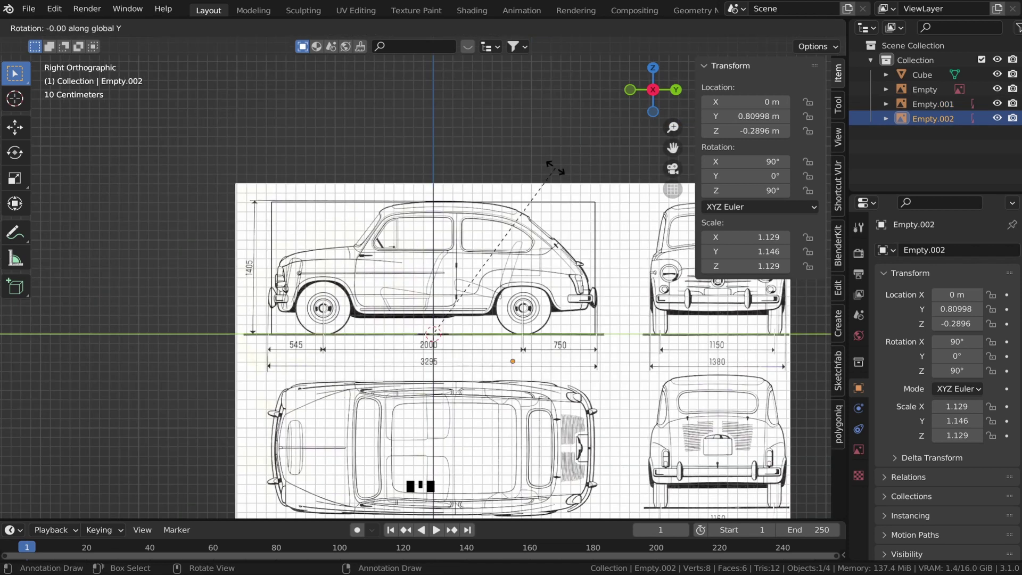
{"action": "type", "text": "-90"}
{"action": "key", "text": "Return"}
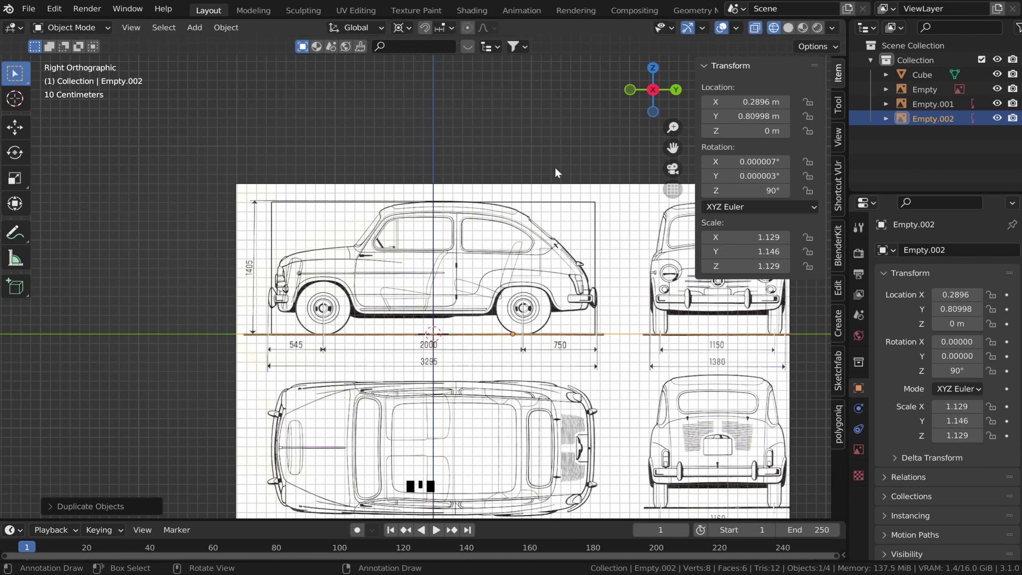
- In the top view, move the new copy about -1.255 m along X, placing its top-view car over the cube's outline
{"action": "key", "text": "KP_7"}
{"action": "key", "text": "g"}
{"action": "key", "text": "y"}
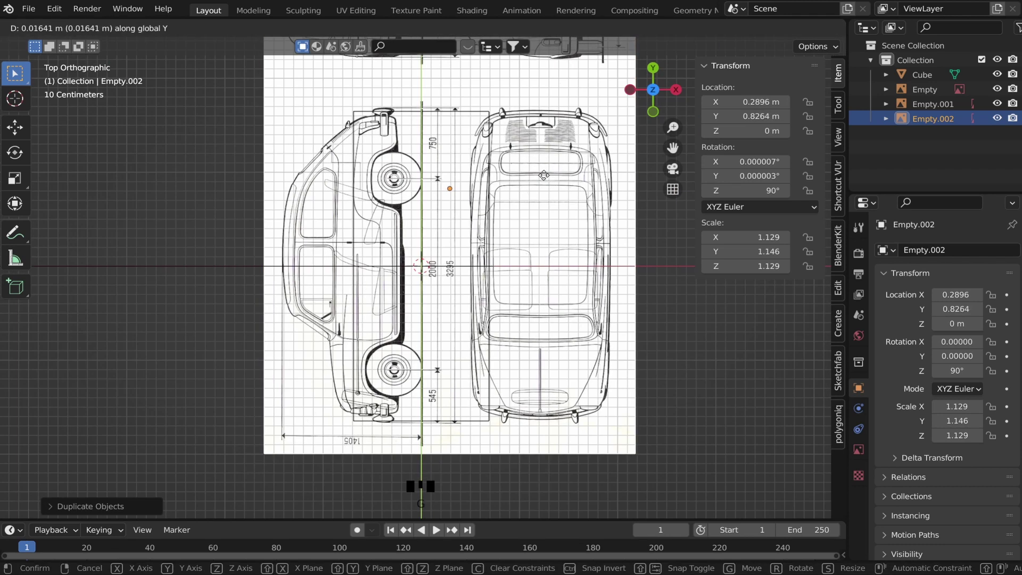
{"action": "key", "text": "x"}
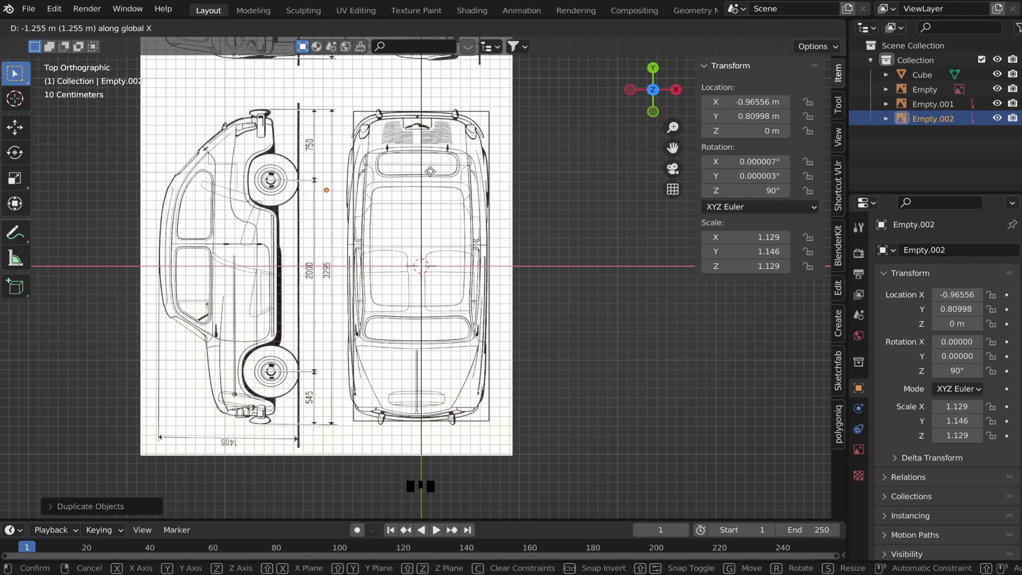
{"action": "left_click", "coordinate": [430, 171]}
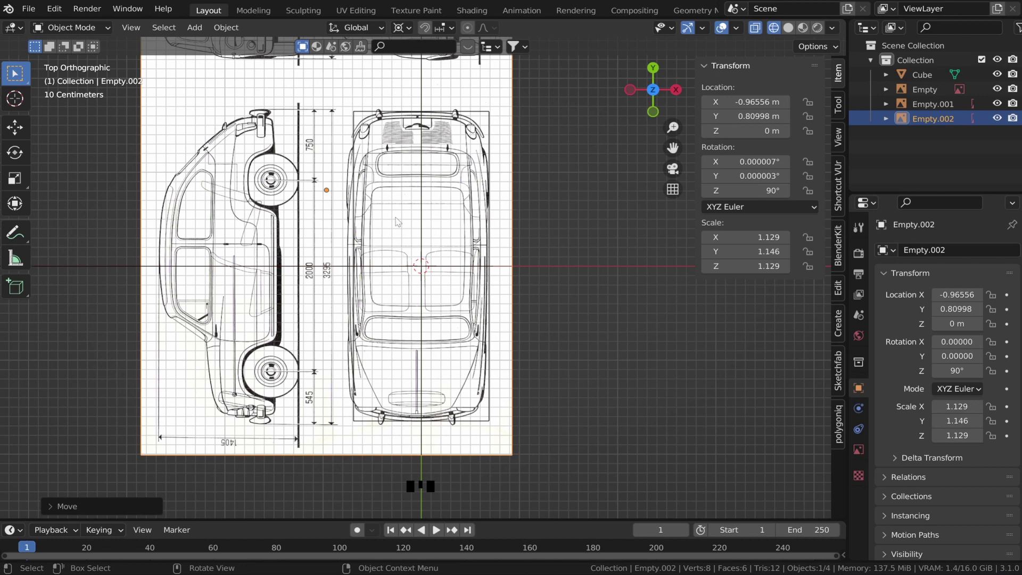
- Shift the top-view blueprint along X to about -0.918 m, bringing the car's bonnet line onto the centre axis
{"action": "scroll", "coordinate": [397, 221], "scroll_direction": "down", "scroll_amount": 3}
{"action": "scroll", "coordinate": [387, 212], "scroll_direction": "up", "scroll_amount": 3}
{"action": "scroll", "coordinate": [426, 237], "scroll_direction": "up", "scroll_amount": 3}
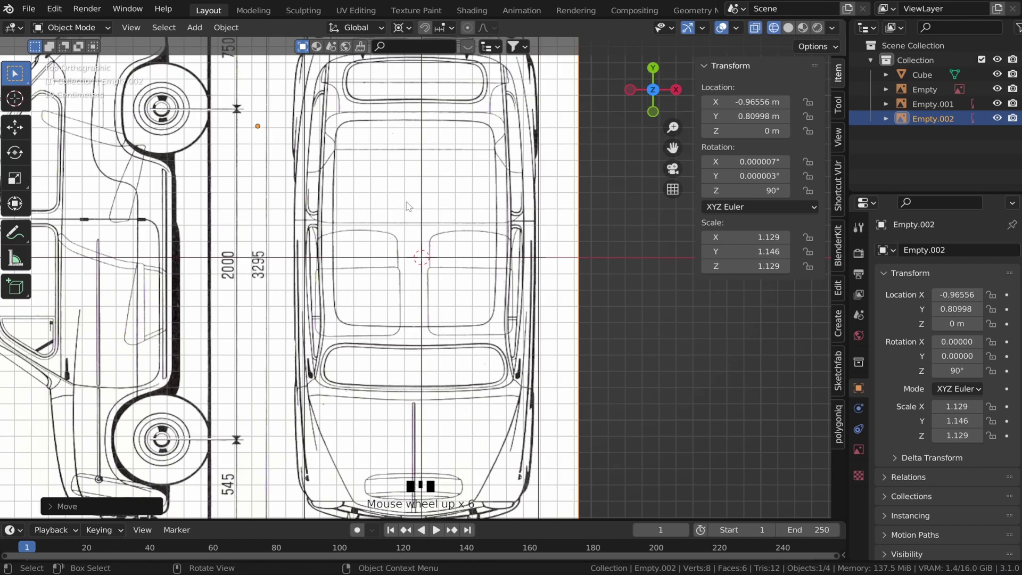
{"action": "middle_click_drag", "start_coordinate": [417, 182], "coordinate": [400, 322], "text": "shift"}
{"action": "scroll", "coordinate": [366, 255], "scroll_direction": "down", "scroll_amount": 2}
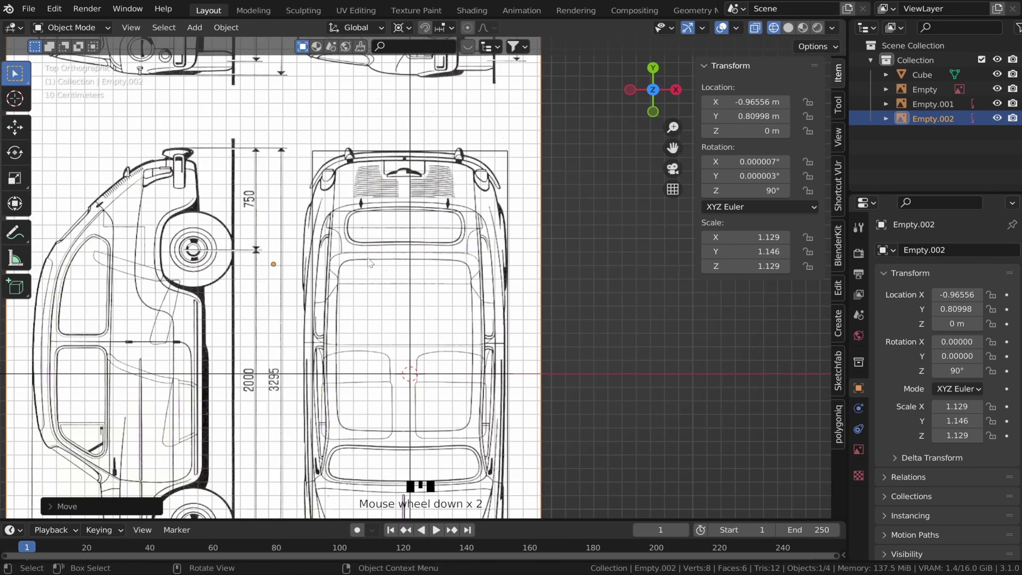
{"action": "middle_click_drag", "start_coordinate": [398, 357], "coordinate": [390, 187], "text": "shift"}
{"action": "mouse_move", "coordinate": [384, 255]}
{"action": "middle_mouse_down", "text": "shift"}
{"action": "mouse_move", "coordinate": [391, 204]}
{"action": "mouse_move", "coordinate": [399, 262]}
{"action": "middle_mouse_up", "text": "shift"}
{"action": "scroll", "coordinate": [392, 208], "scroll_direction": "up", "scroll_amount": 5}
{"action": "key", "text": "g"}
{"action": "key", "text": "x"}
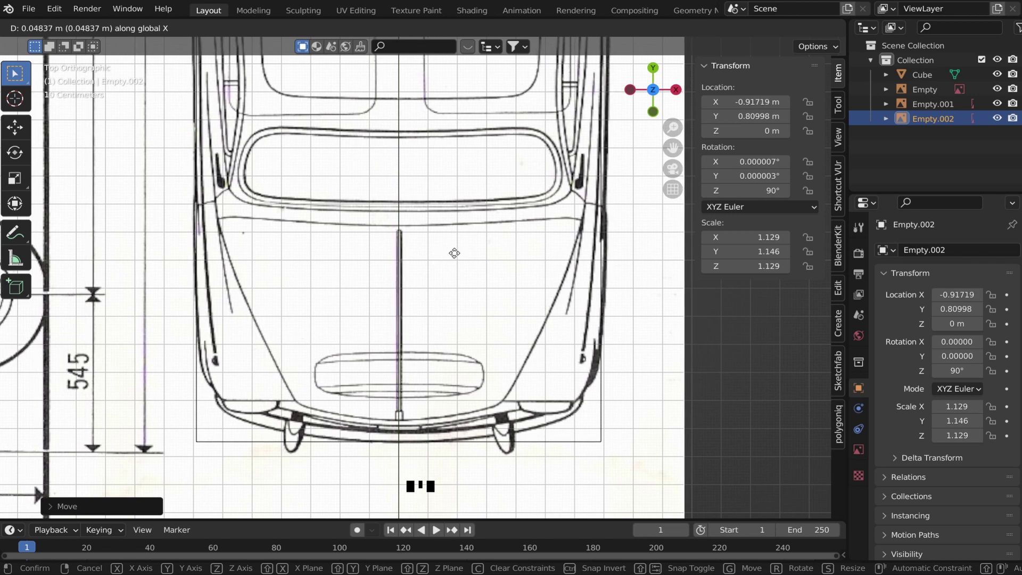
{"action": "left_click", "coordinate": [454, 254]}
- Rotate the top-view blueprint slightly around Z to about 90.2°, straightening the car's rear end against the centre axis
{"action": "scroll", "coordinate": [459, 228], "scroll_direction": "down", "scroll_amount": 5}
{"action": "scroll", "coordinate": [459, 229], "scroll_direction": "down", "scroll_amount": 2}
{"action": "middle_click_drag", "start_coordinate": [459, 229], "coordinate": [410, 368], "text": "shift"}
{"action": "scroll", "coordinate": [463, 319], "scroll_direction": "up", "scroll_amount": 5}
{"action": "scroll", "coordinate": [410, 356], "scroll_direction": "up", "scroll_amount": 4}
{"action": "middle_click_drag", "start_coordinate": [395, 239], "coordinate": [409, 290], "text": "shift"}
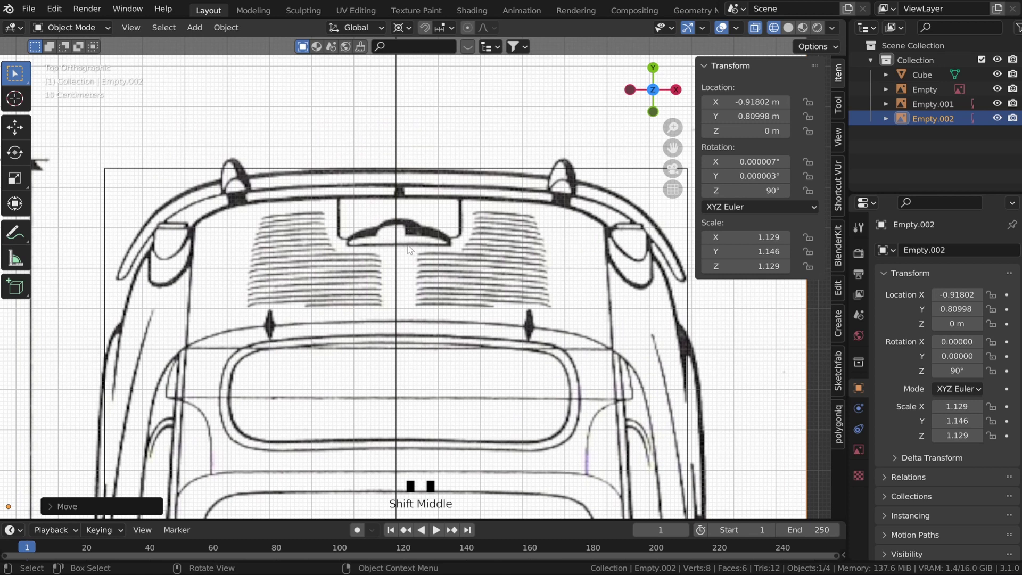
{"action": "key", "text": "r"}
{"action": "key", "text": "z"}
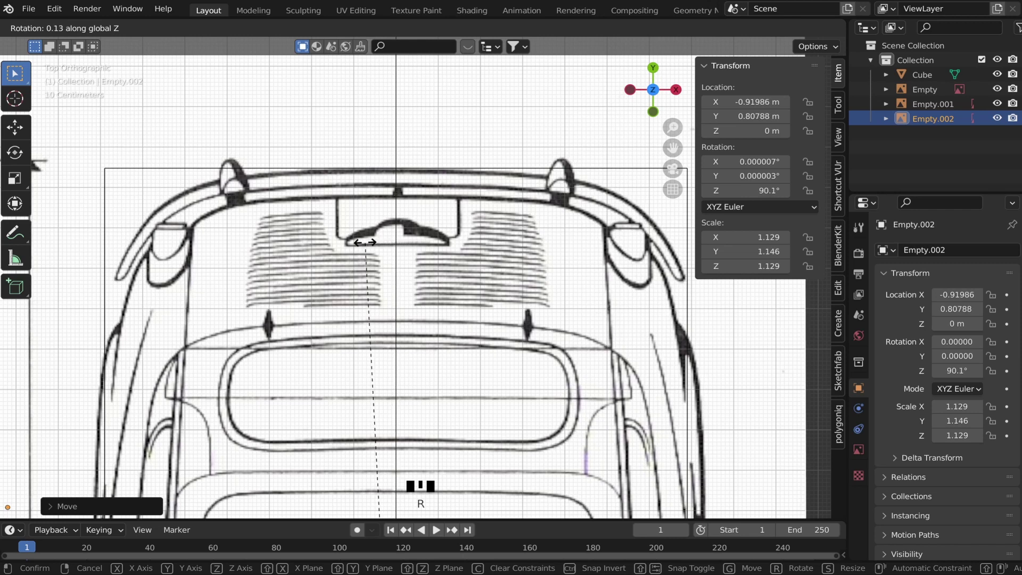
{"action": "left_click", "coordinate": [326, 244]}
- Nudge the top-view blueprint about -0.0056 m along X to recentre the bonnet line on the axis
{"action": "scroll", "coordinate": [325, 243], "scroll_direction": "down", "scroll_amount": 4}
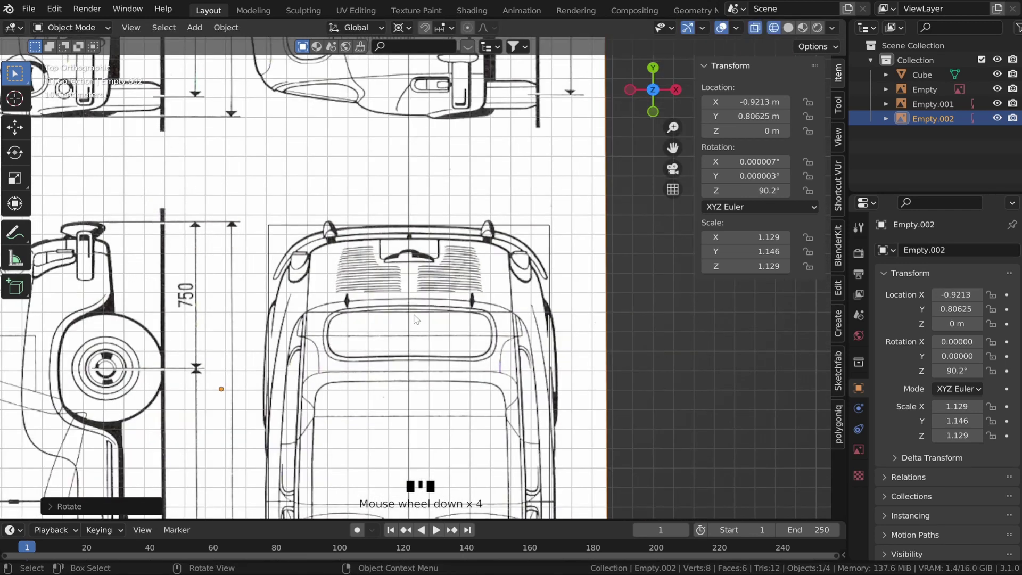
{"action": "middle_click_drag", "start_coordinate": [372, 319], "coordinate": [372, 213], "text": "shift"}
{"action": "middle_click_drag", "start_coordinate": [394, 346], "coordinate": [436, 283], "text": "shift"}
{"action": "scroll", "coordinate": [414, 249], "scroll_direction": "up", "scroll_amount": 3}
{"action": "scroll", "coordinate": [419, 96], "scroll_direction": "up", "scroll_amount": 3}
{"action": "middle_click_drag", "start_coordinate": [420, 224], "coordinate": [446, 306], "text": "shift"}
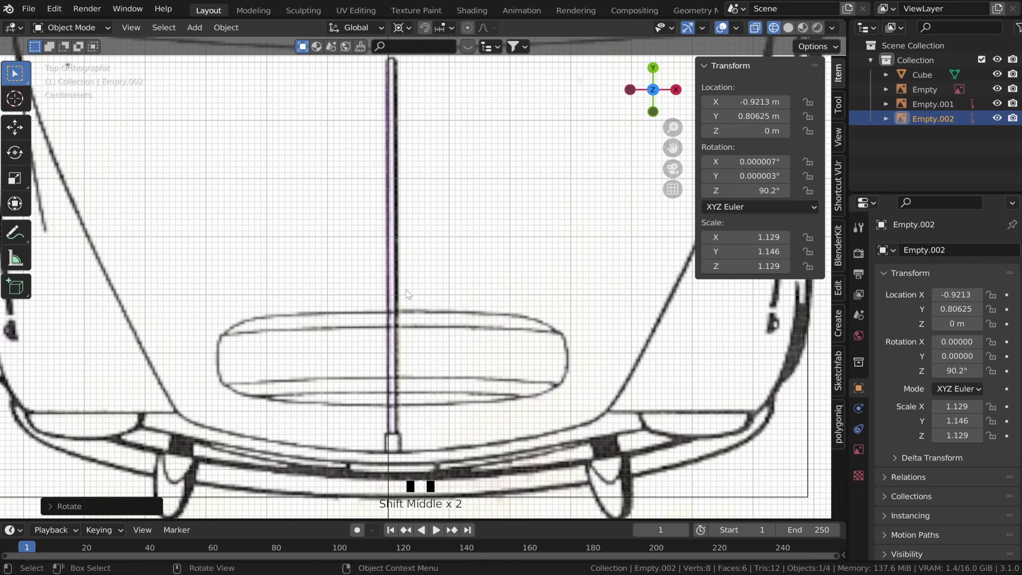
{"action": "key", "text": "g"}
{"action": "key", "text": "y"}
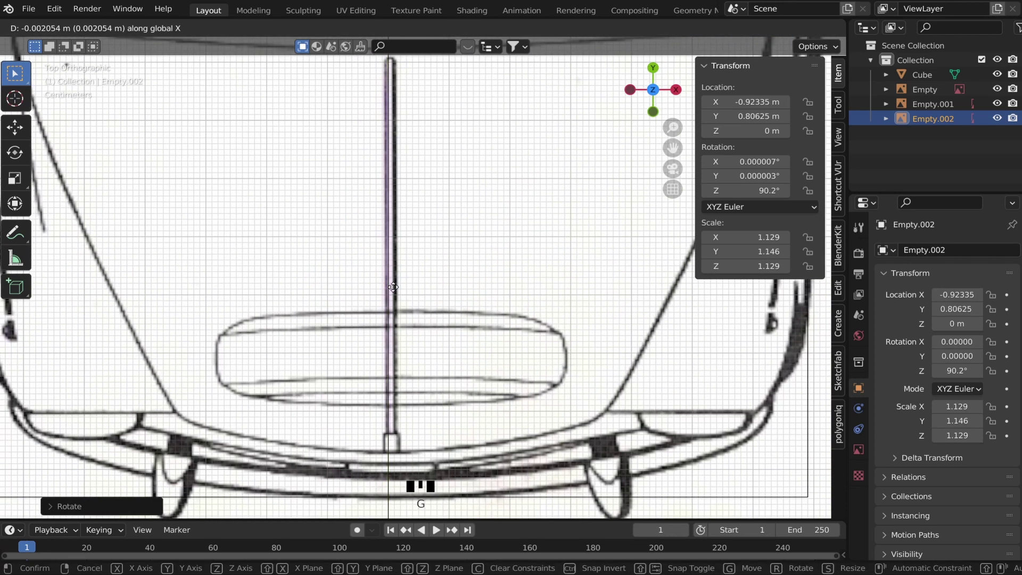
{"action": "key", "text": "x"}
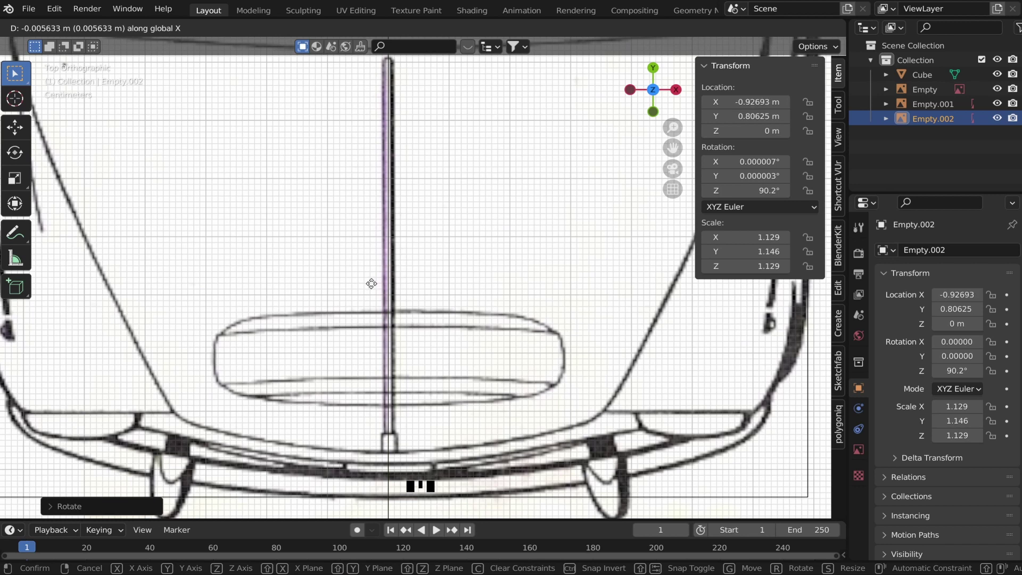
{"action": "left_click", "coordinate": [371, 284]}
- Scale the top-view blueprint along X by about 0.97 so the car's sides fit the cube's width
{"action": "scroll", "coordinate": [373, 284], "scroll_direction": "down", "scroll_amount": 3}
{"action": "middle_click_drag", "start_coordinate": [437, 309], "coordinate": [437, 393], "text": "shift"}
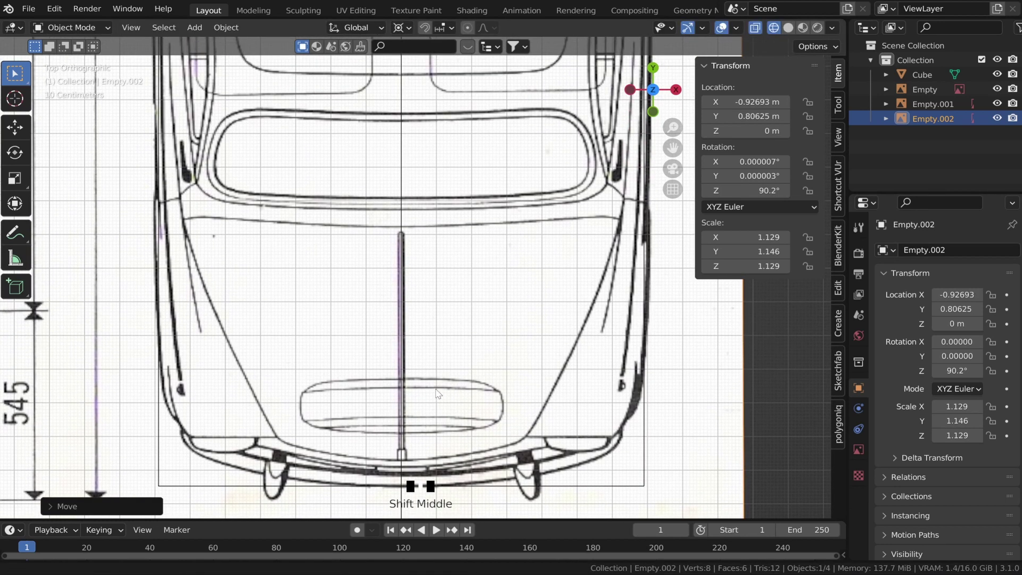
{"action": "scroll", "coordinate": [449, 313], "scroll_direction": "down", "scroll_amount": 4}
{"action": "middle_click_drag", "start_coordinate": [449, 311], "coordinate": [447, 417], "text": "shift"}
{"action": "middle_click_drag", "start_coordinate": [448, 249], "coordinate": [447, 352], "text": "shift"}
{"action": "middle_click_drag", "start_coordinate": [442, 266], "coordinate": [442, 343], "text": "shift"}
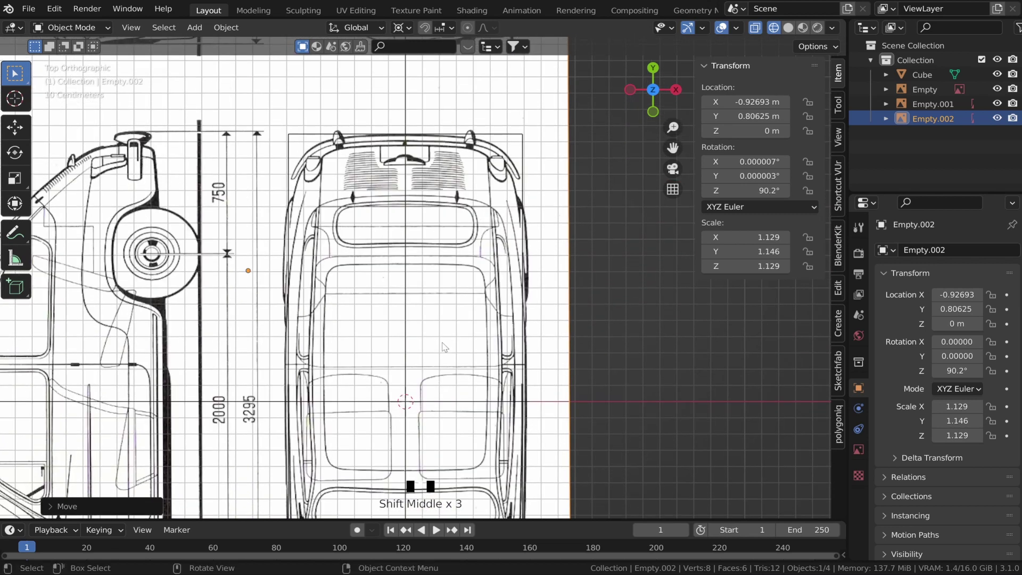
{"action": "scroll", "coordinate": [444, 347], "scroll_direction": "up", "scroll_amount": 2}
{"action": "key", "text": "s"}
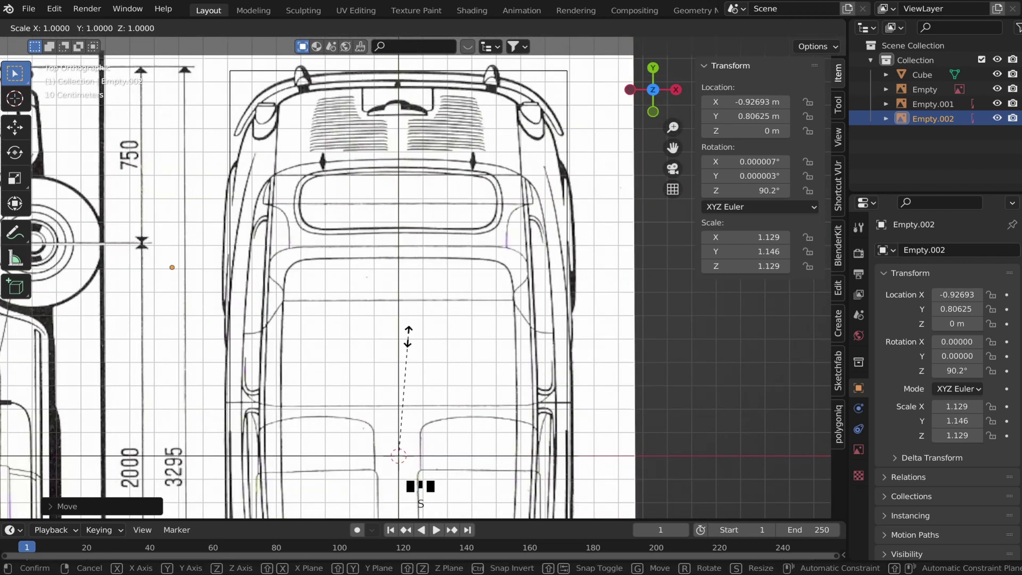
{"action": "key", "text": "x"}
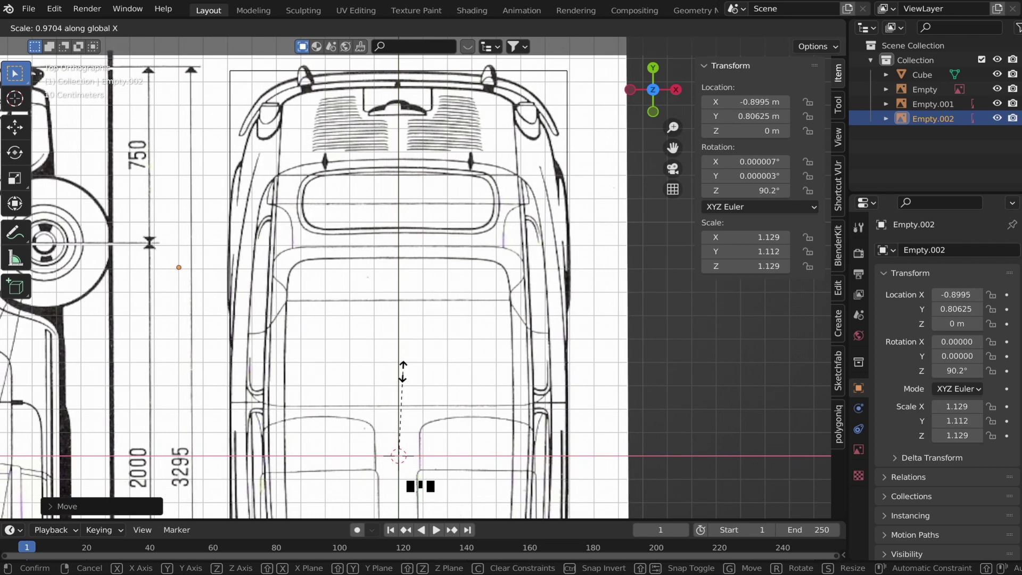
{"action": "left_click", "coordinate": [403, 372]}
- Examine how the top-view car's front bumper and bonnet line match the guide cube and centre axis
{"action": "scroll", "coordinate": [404, 362], "scroll_direction": "down", "scroll_amount": 6}
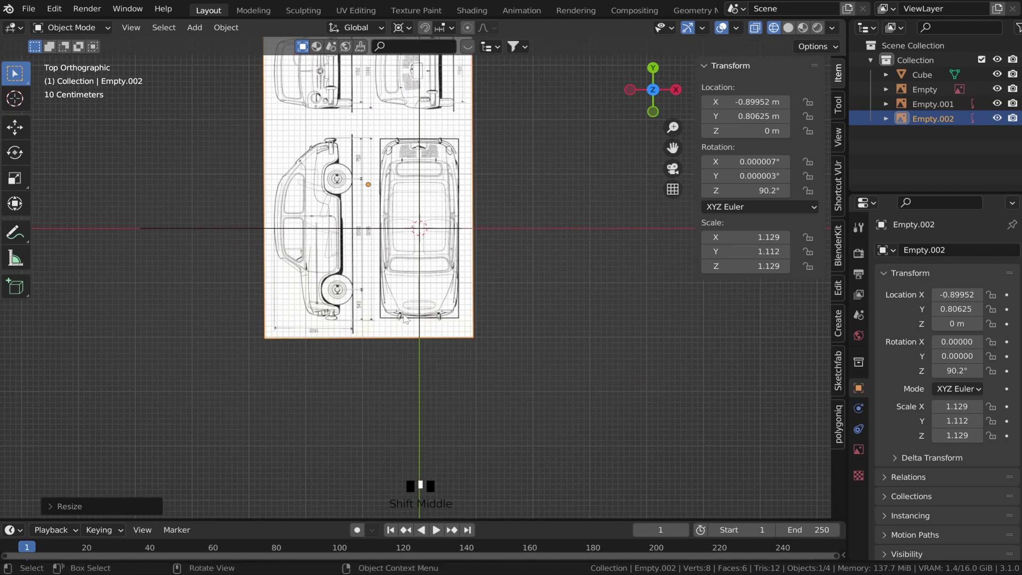
{"action": "scroll", "coordinate": [406, 352], "scroll_direction": "up", "scroll_amount": 5}
{"action": "scroll", "coordinate": [404, 348], "scroll_direction": "up", "scroll_amount": 4}
{"action": "middle_click_drag", "start_coordinate": [403, 341], "coordinate": [392, 306], "text": "shift"}
{"action": "scroll", "coordinate": [397, 313], "scroll_direction": "up", "scroll_amount": 1}
{"action": "scroll", "coordinate": [392, 298], "scroll_direction": "up", "scroll_amount": 2}
{"action": "scroll", "coordinate": [380, 255], "scroll_direction": "down", "scroll_amount": 7}
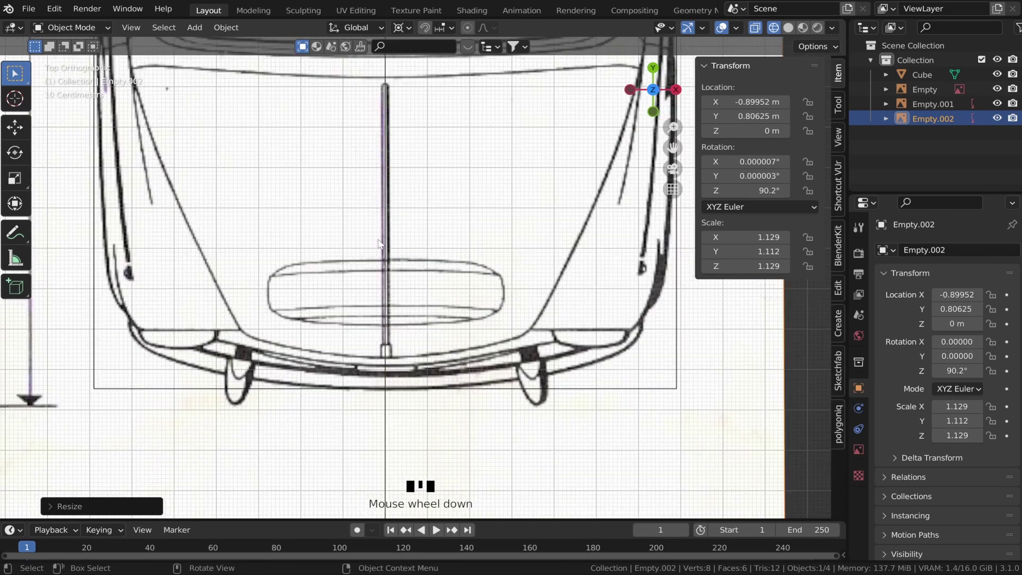
{"action": "scroll", "coordinate": [379, 255], "scroll_direction": "down", "scroll_amount": 2}
{"action": "middle_click_drag", "start_coordinate": [380, 255], "coordinate": [268, 195]}
{"action": "key", "text": "ctrl+KP_1"}
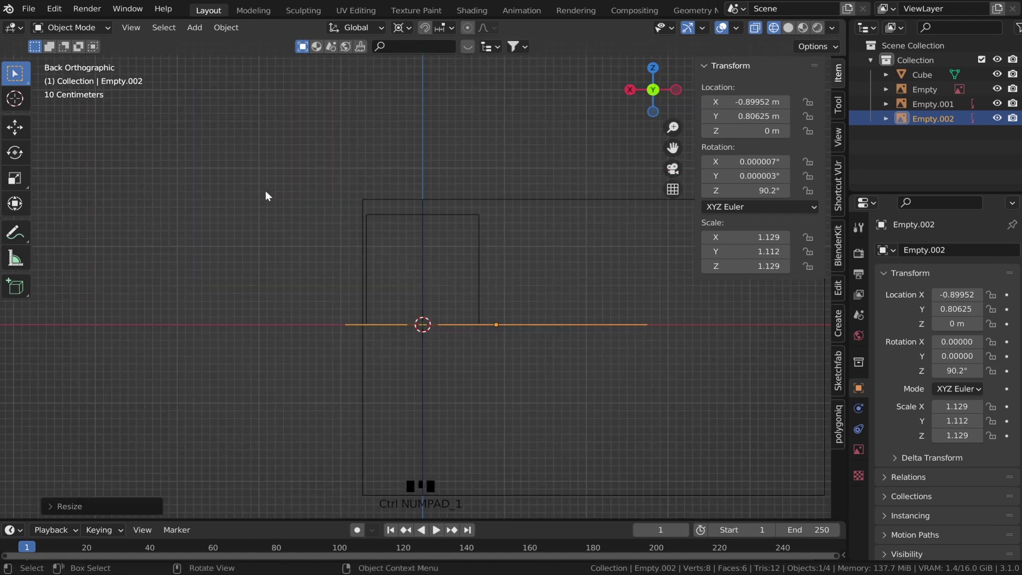
{"action": "scroll", "coordinate": [331, 238], "scroll_direction": "up", "scroll_amount": 6}
{"action": "middle_click_drag", "start_coordinate": [329, 74], "coordinate": [345, 152], "text": "shift"}
{"action": "left_click", "coordinate": [350, 171]}
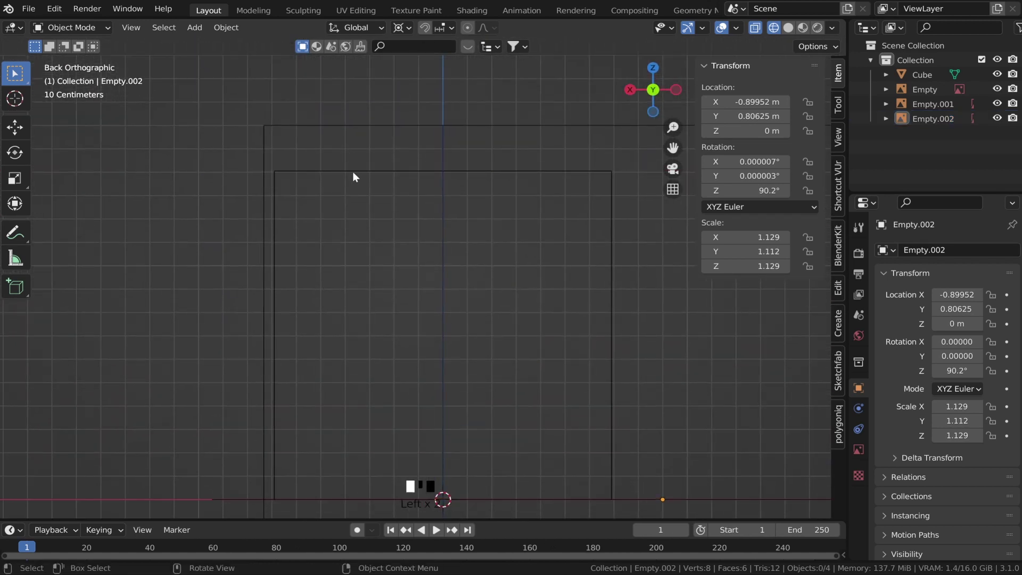
{"action": "left_click", "coordinate": [353, 173]}
{"action": "scroll", "coordinate": [351, 174], "scroll_direction": "down", "scroll_amount": 2}
- In the front view, select the front-view blueprint instead of the cube and duplicate it in place
{"action": "key", "text": "KP_1"}
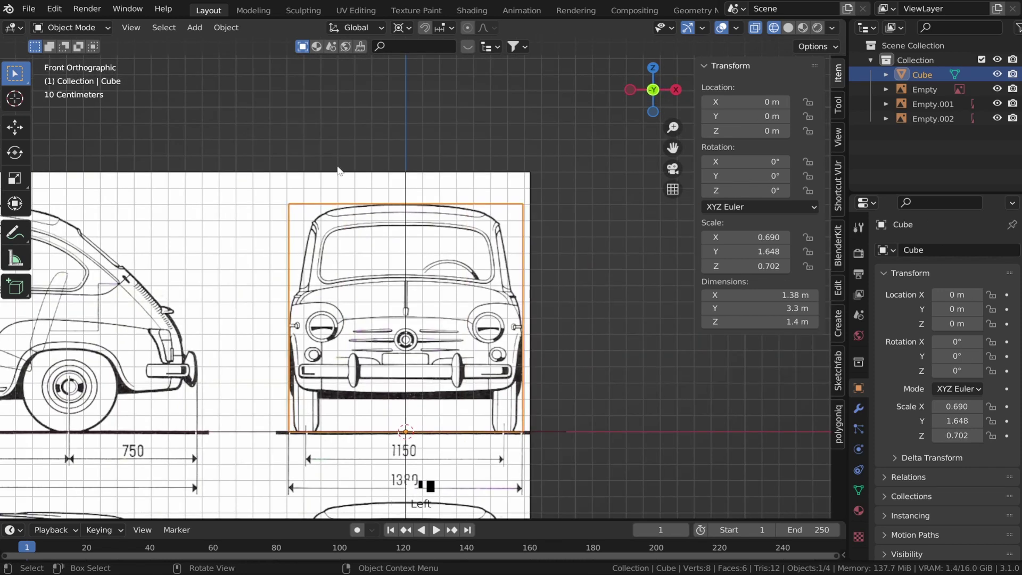
{"action": "left_click", "coordinate": [338, 170]}
{"action": "left_click", "coordinate": [343, 183]}
{"action": "middle_click_drag", "start_coordinate": [367, 179], "coordinate": [347, 177]}
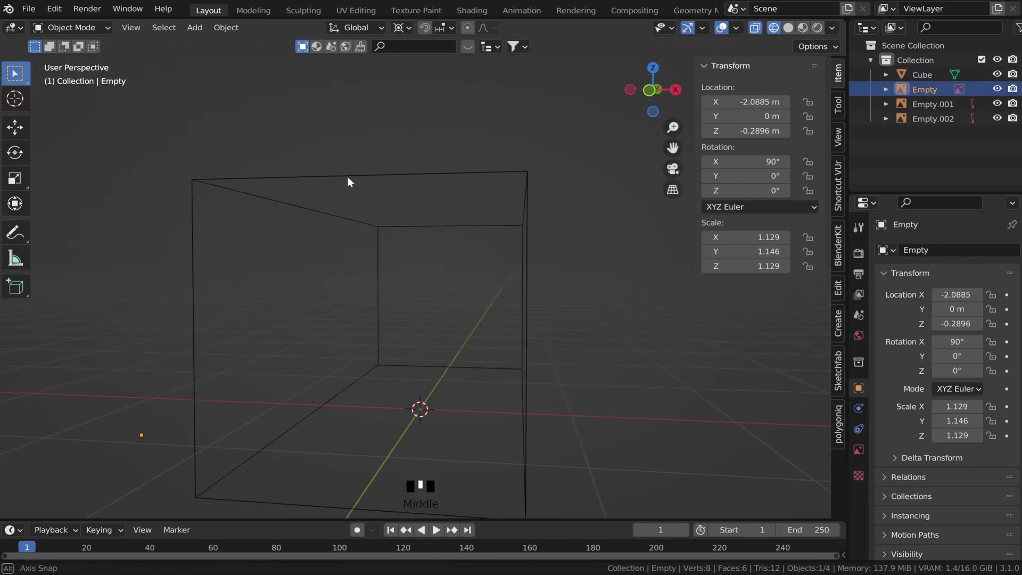
{"action": "key", "text": "KP_1"}
{"action": "key", "text": "shift+d"}
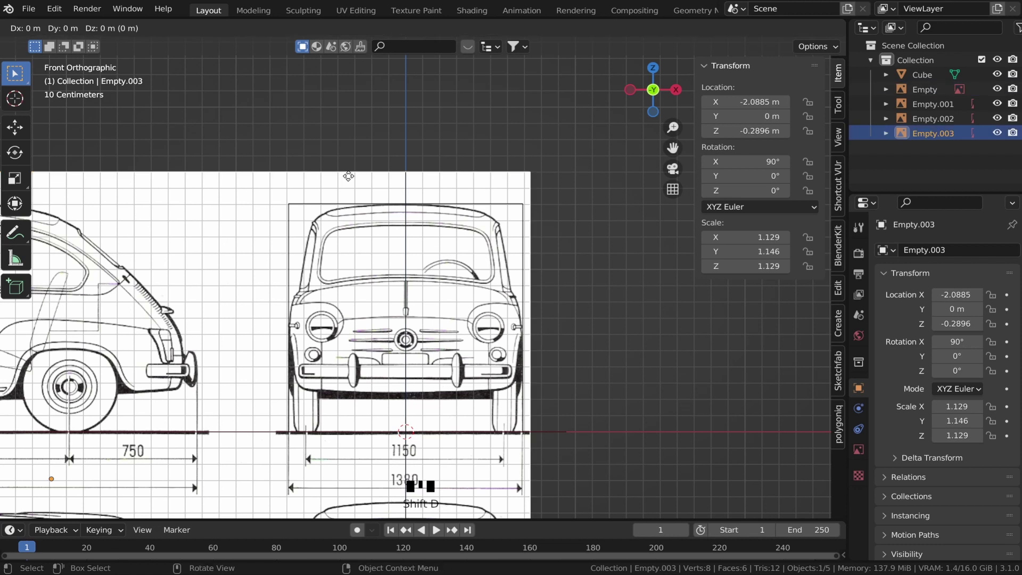
{"action": "right_click", "coordinate": [349, 177]}
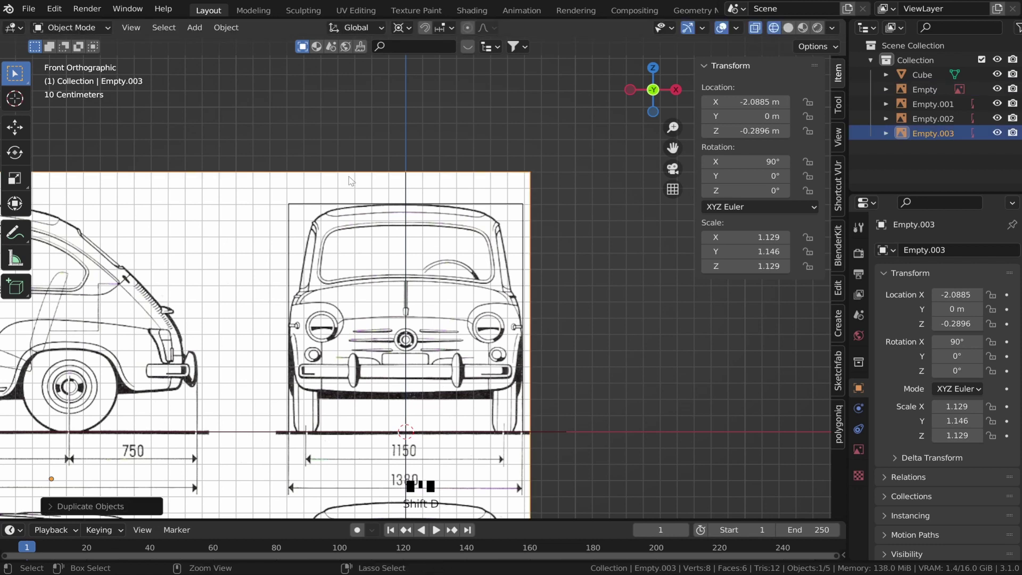
- In the back view, rotate the duplicated front blueprint 180° around the Z axis
{"action": "key", "text": "ctrl+KP_1"}
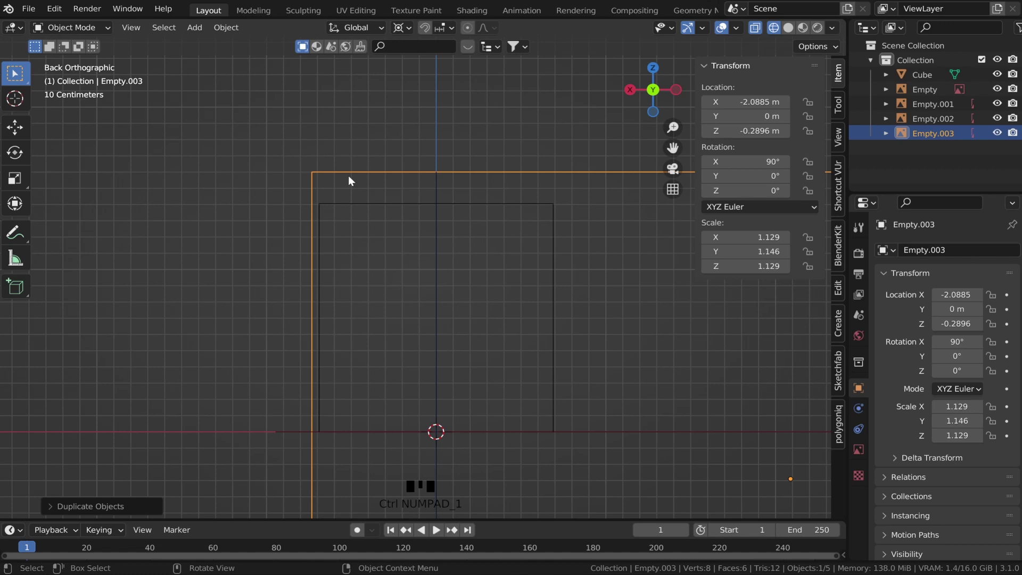
{"action": "key", "text": "r"}
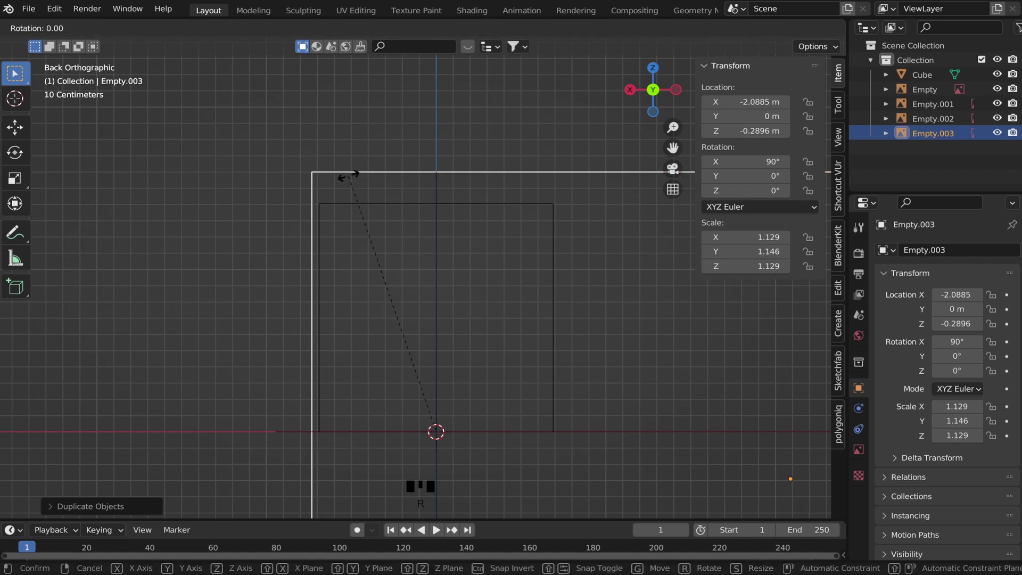
{"action": "type", "text": "z"}
{"action": "type", "text": "180"}
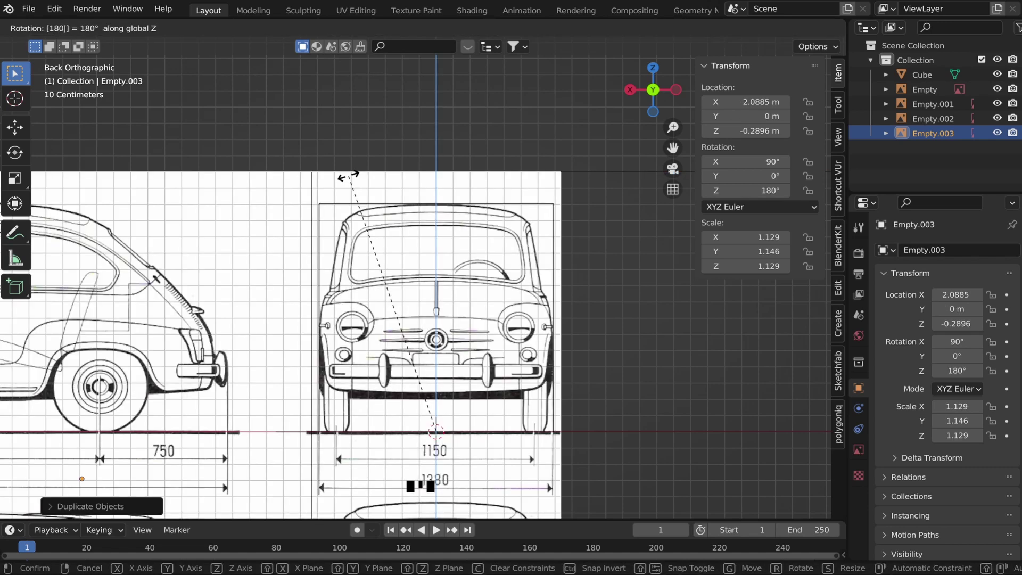
{"action": "key", "text": "Return"}
{"action": "scroll", "coordinate": [371, 275], "scroll_direction": "down", "scroll_amount": 2}
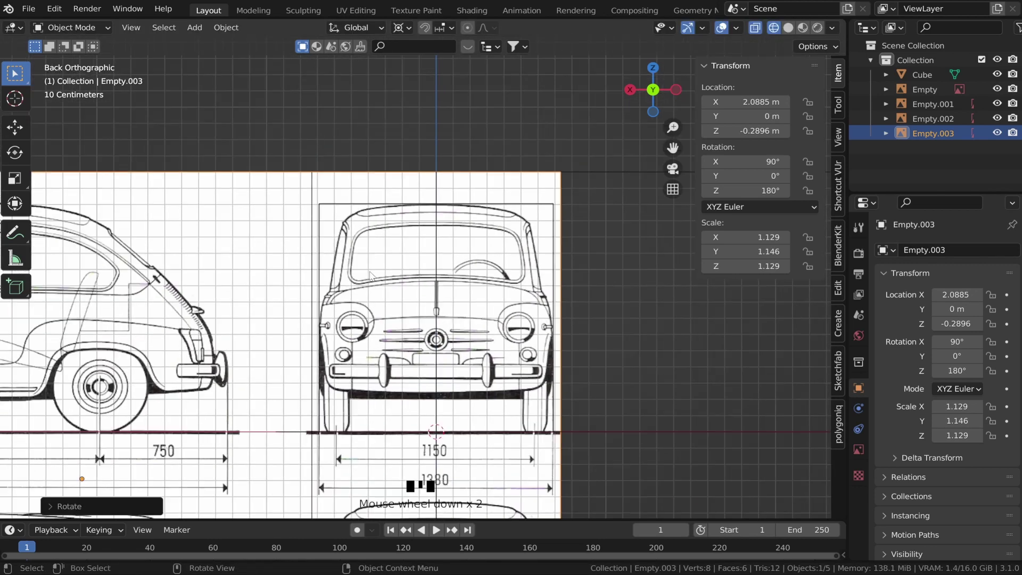
- Raise the back-view blueprint along Z to about 1.546 m so the rear-view car stands inside the guide cube
{"action": "key", "text": "g"}
{"action": "key", "text": "z"}
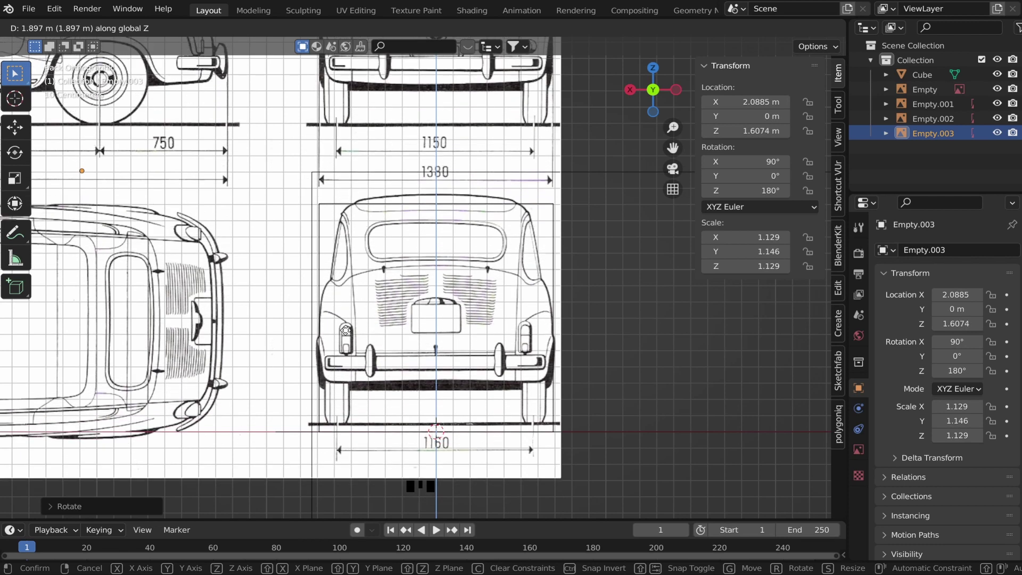
{"action": "left_click", "coordinate": [346, 338]}
{"action": "scroll", "coordinate": [372, 458], "scroll_direction": "up", "scroll_amount": 1}
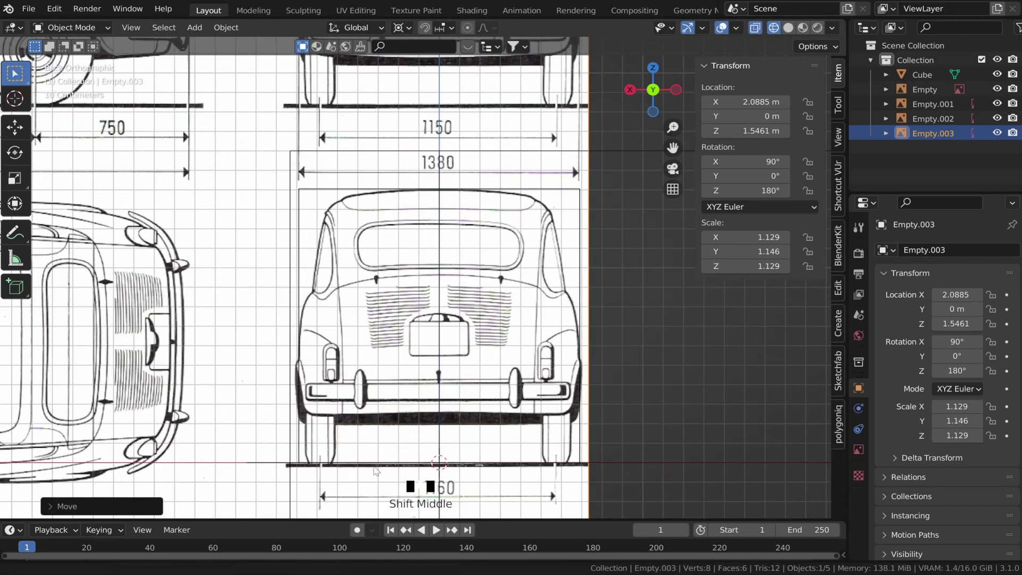
- Rotate the back-view blueprint to 170° around the Z axis
{"action": "scroll", "coordinate": [377, 425], "scroll_direction": "up", "scroll_amount": 1}
{"action": "middle_click_drag", "start_coordinate": [375, 474], "coordinate": [395, 421], "text": "shift"}
{"action": "scroll", "coordinate": [379, 418], "scroll_direction": "up", "scroll_amount": 2}
{"action": "scroll", "coordinate": [395, 421], "scroll_direction": "down", "scroll_amount": 1}
{"action": "scroll", "coordinate": [396, 420], "scroll_direction": "up", "scroll_amount": 1}
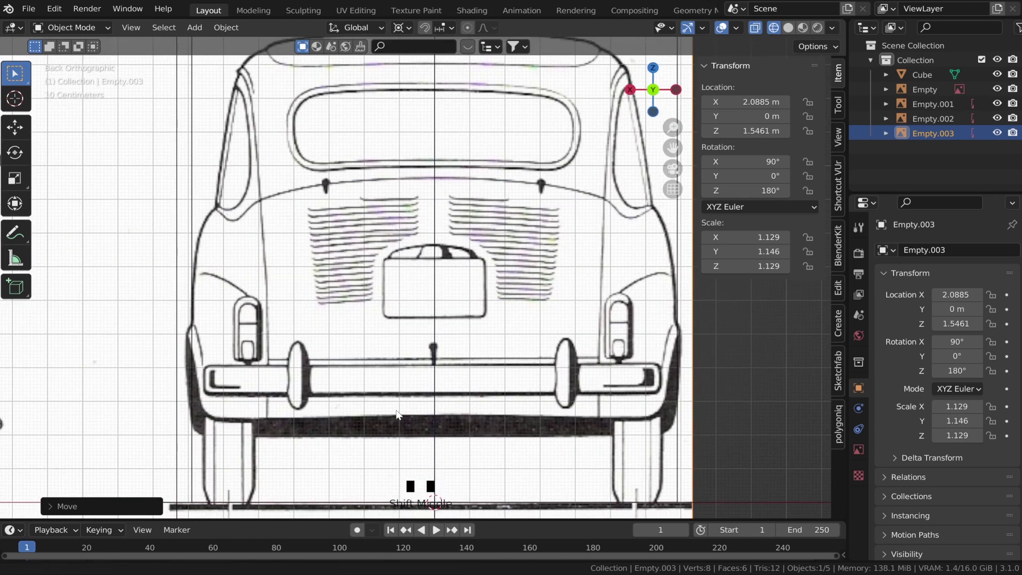
{"action": "scroll", "coordinate": [398, 415], "scroll_direction": "down", "scroll_amount": 1}
{"action": "scroll", "coordinate": [384, 409], "scroll_direction": "down", "scroll_amount": 1}
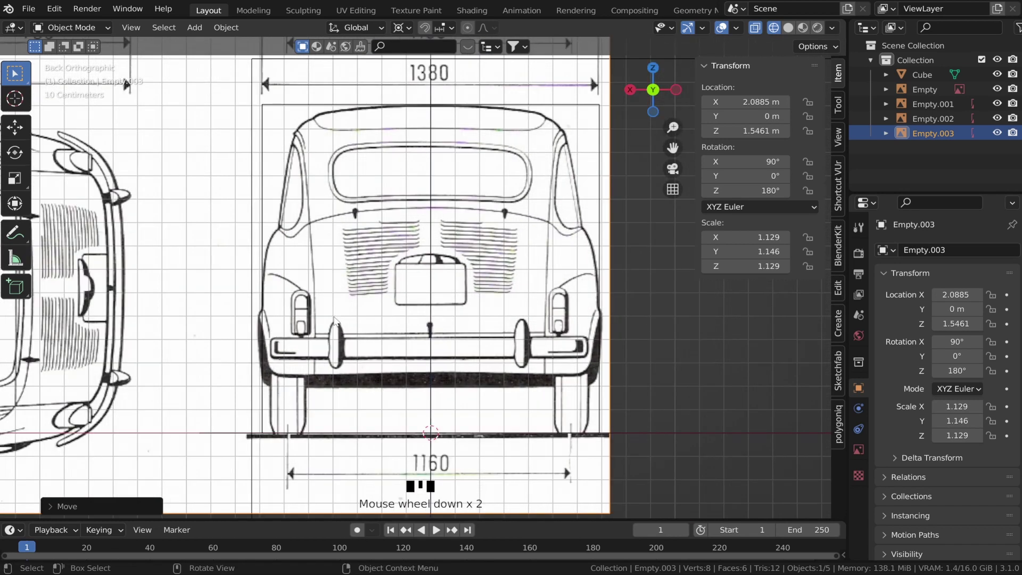
{"action": "scroll", "coordinate": [442, 260], "scroll_direction": "up", "scroll_amount": 1}
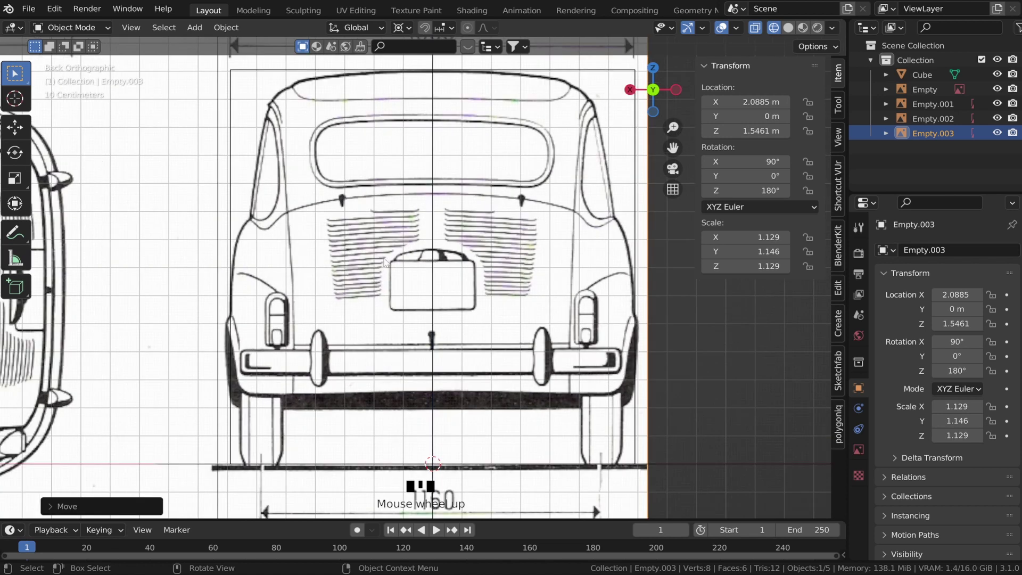
{"action": "key", "text": "r"}
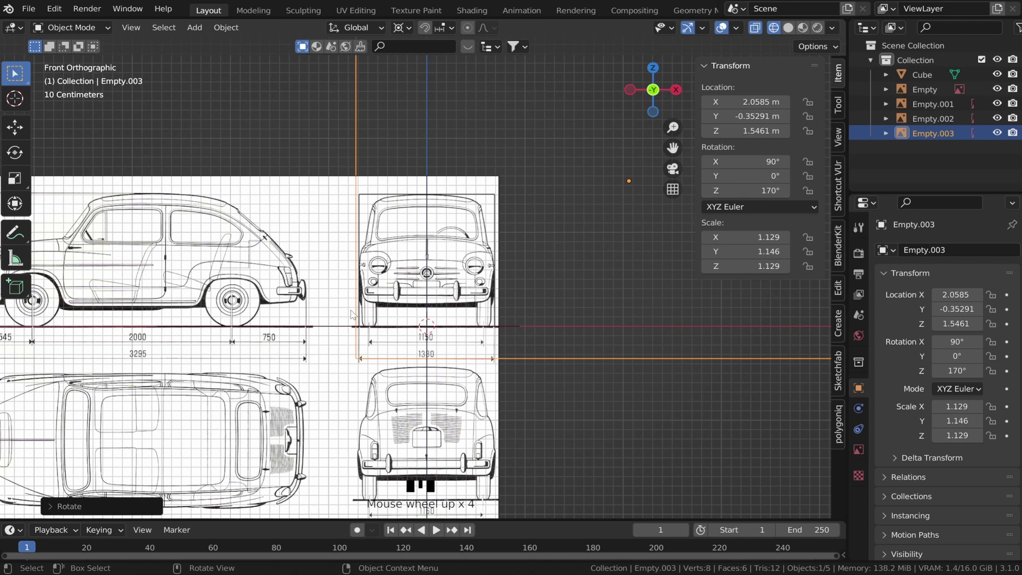
- In the front view, select the guide cube around the front-view car and delete it
{"action": "scroll", "coordinate": [390, 319], "scroll_direction": "up", "scroll_amount": 1}
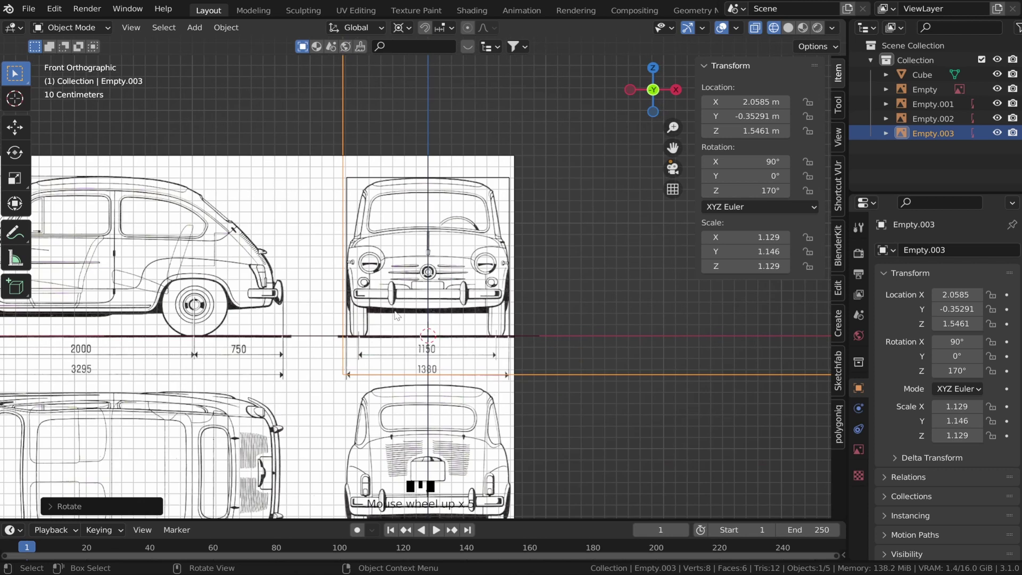
{"action": "middle_click_drag", "start_coordinate": [390, 324], "coordinate": [395, 358], "text": "shift"}
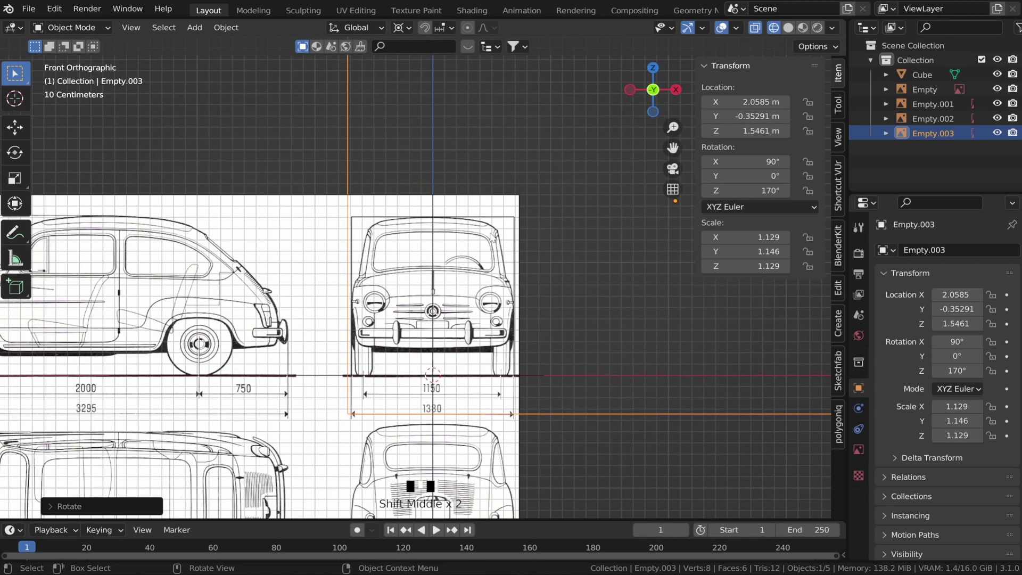
{"action": "left_click", "coordinate": [510, 221]}
{"action": "key", "text": "x"}
{"action": "left_click", "coordinate": [510, 227]}
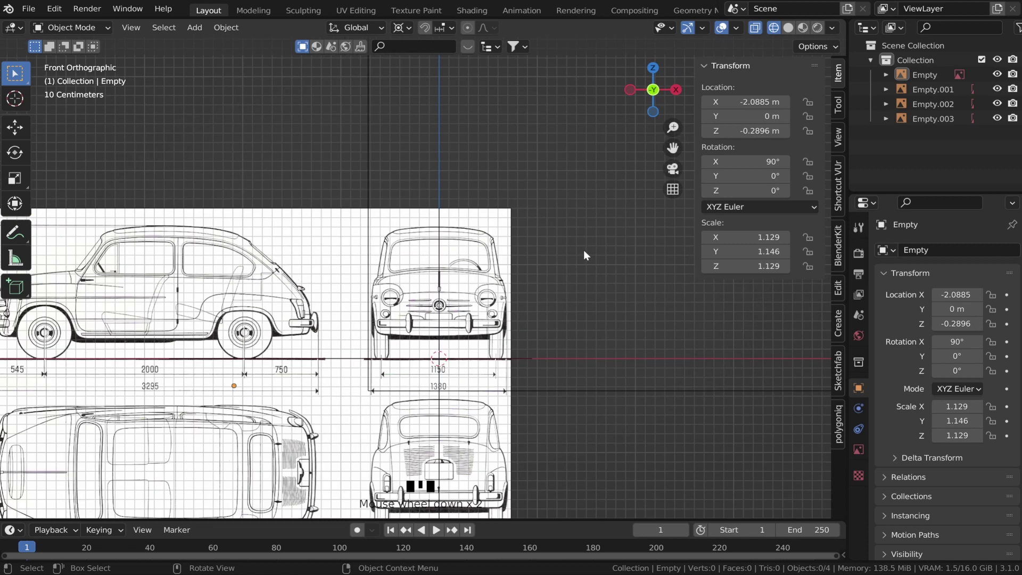
- Select the front-view blueprint and turn on its display in perspective views
{"action": "middle_click_drag", "start_coordinate": [583, 250], "coordinate": [507, 291]}
{"action": "scroll", "coordinate": [506, 291], "scroll_direction": "down", "scroll_amount": 2}
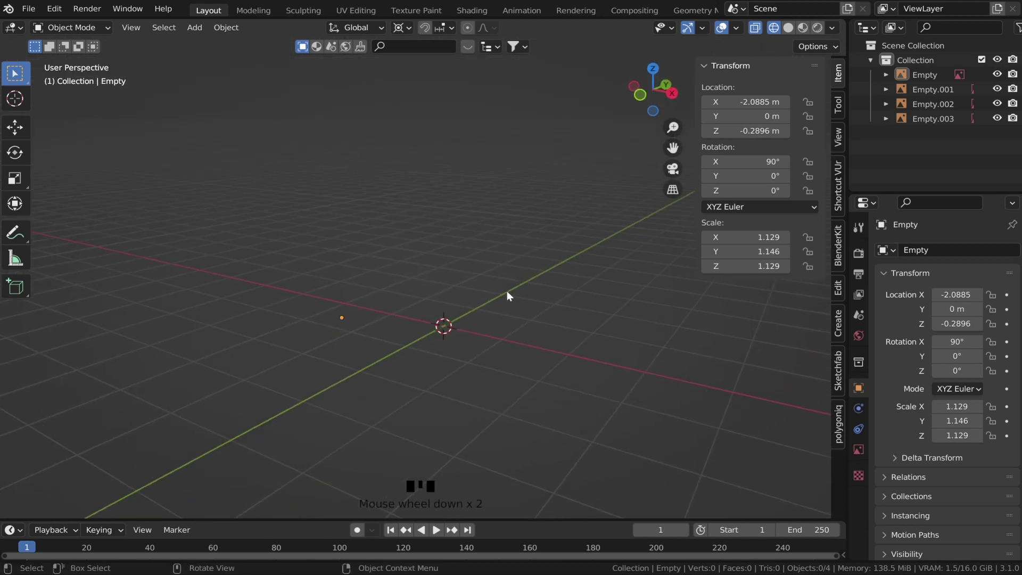
{"action": "left_click", "coordinate": [923, 75]}
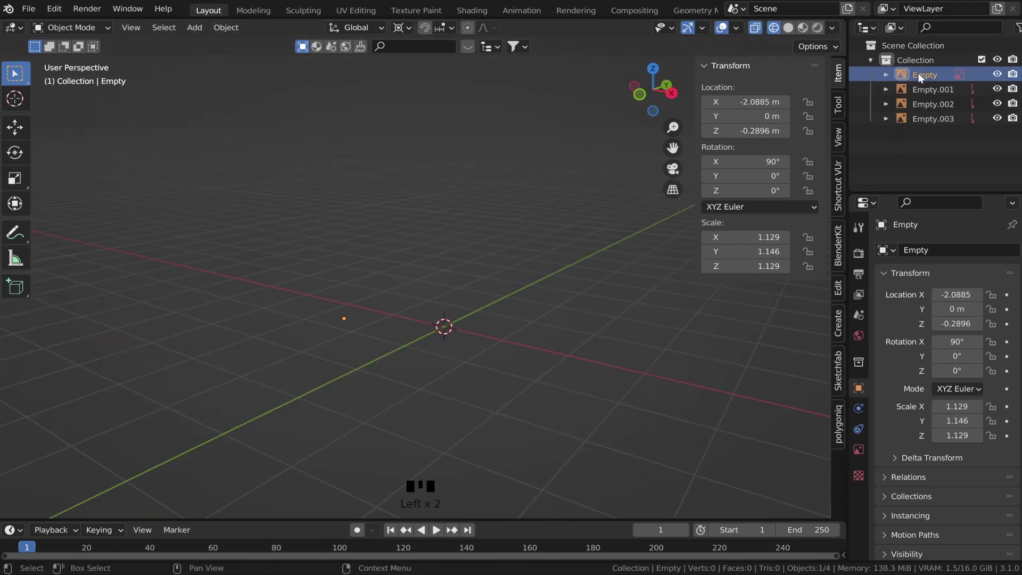
{"action": "left_click", "coordinate": [859, 451]}
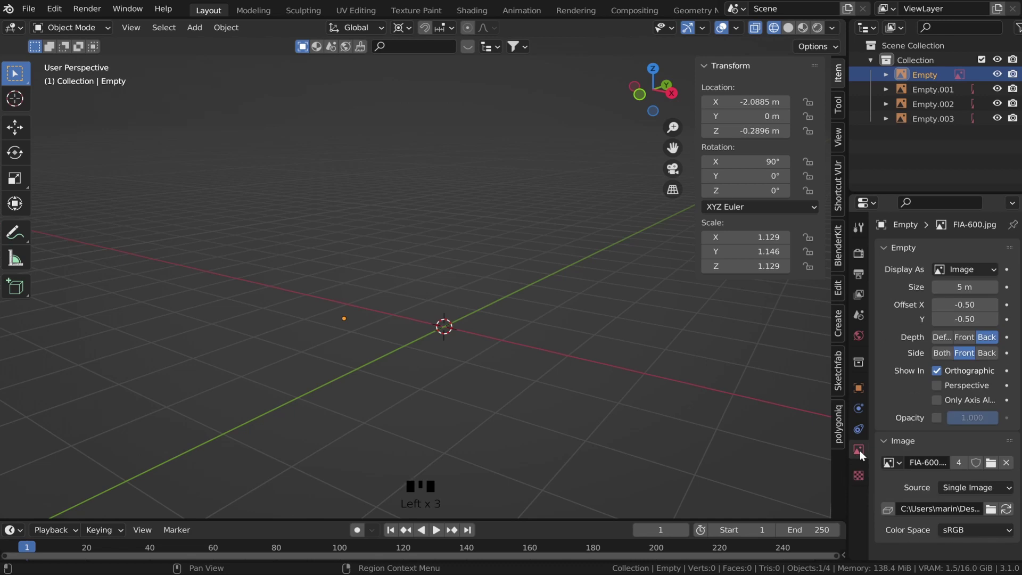
{"action": "left_click", "coordinate": [936, 385]}
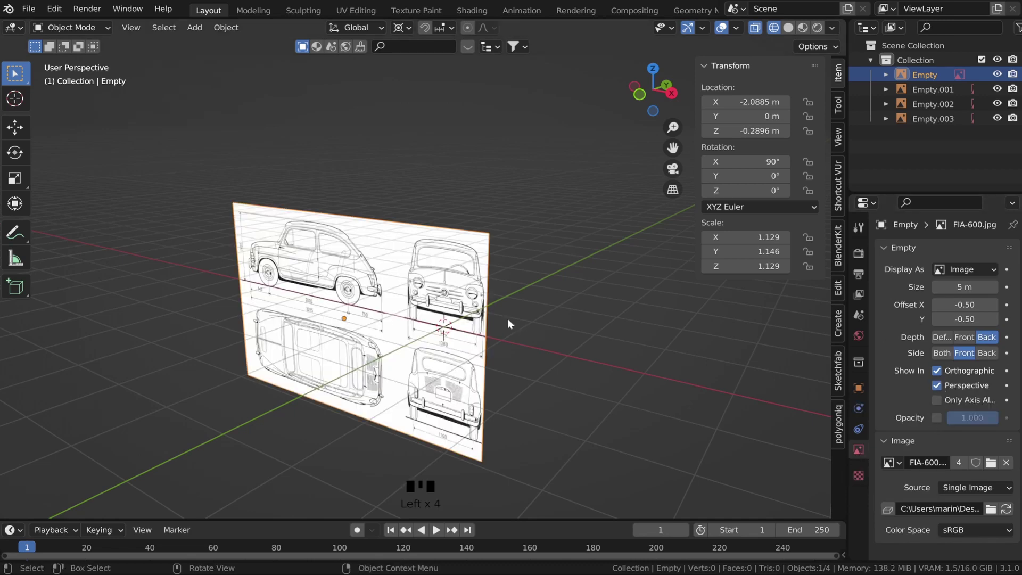
{"action": "mouse_move", "coordinate": [507, 320]}
{"action": "middle_mouse_down"}
{"action": "mouse_move", "coordinate": [409, 319]}
{"action": "mouse_move", "coordinate": [510, 318]}
{"action": "middle_mouse_up"}
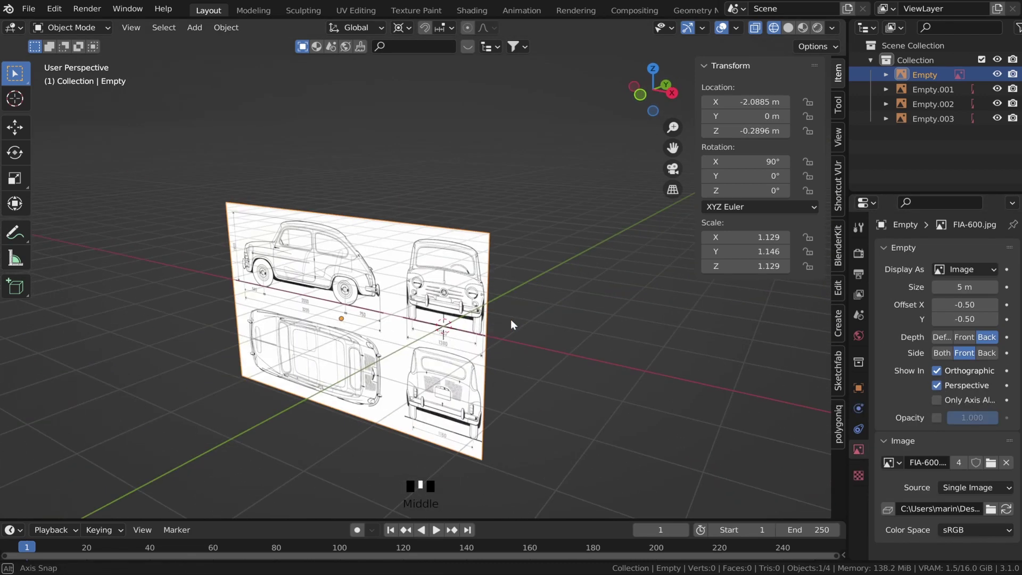
- Turn on perspective display for the top-view, back-view and side-view blueprints as well
{"action": "left_click", "coordinate": [937, 90]}
{"action": "left_click", "coordinate": [919, 106]}
{"action": "left_click", "coordinate": [938, 386]}
{"action": "left_click", "coordinate": [925, 118]}
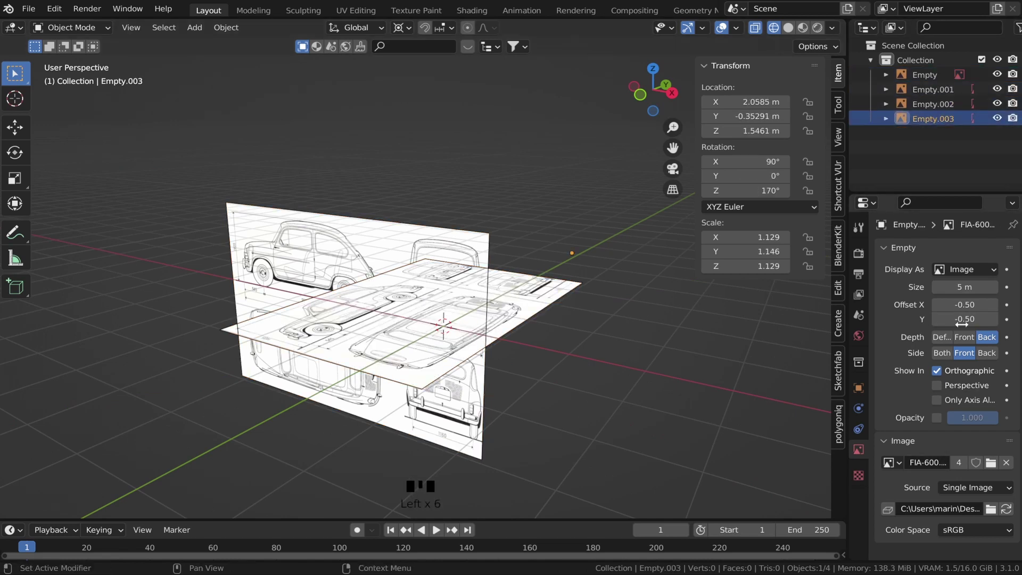
{"action": "left_click", "coordinate": [939, 387]}
{"action": "left_click", "coordinate": [926, 90]}
{"action": "left_click", "coordinate": [942, 387]}
- Move the front-view blueprint away from the origin along negative Y to about -4.75 m
{"action": "middle_click_drag", "start_coordinate": [538, 234], "coordinate": [479, 255]}
{"action": "middle_click_drag", "start_coordinate": [479, 234], "coordinate": [402, 242]}
{"action": "left_click", "coordinate": [385, 228]}
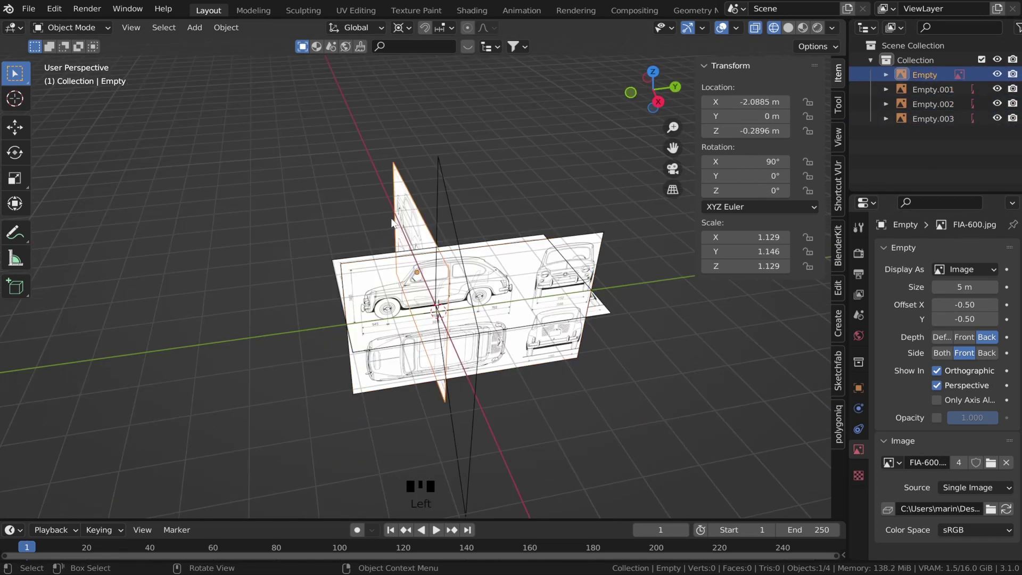
{"action": "key", "text": "g"}
{"action": "key", "text": "y"}
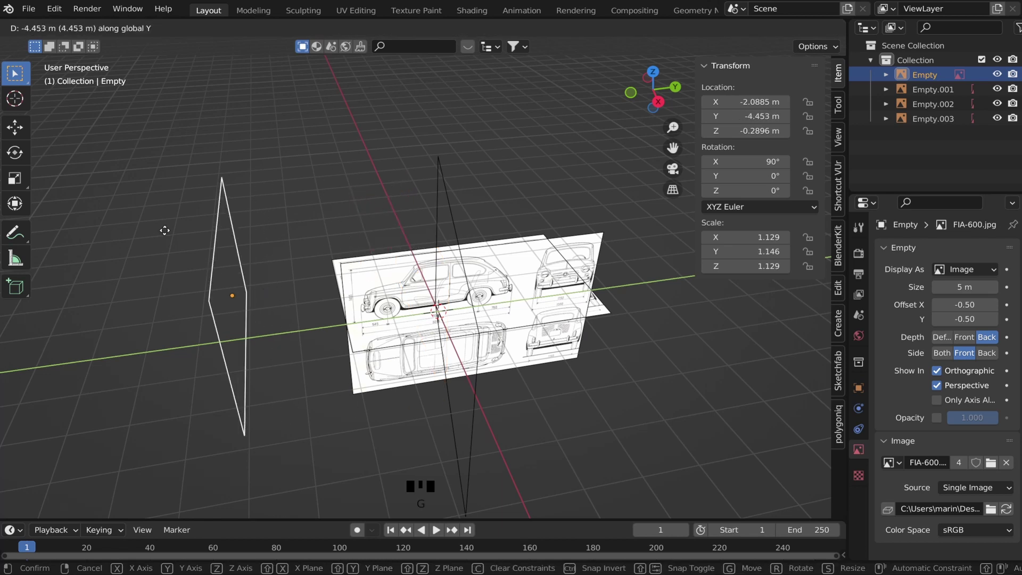
{"action": "left_click", "coordinate": [164, 232]}
{"action": "left_click", "coordinate": [418, 313]}
{"action": "middle_click_drag", "start_coordinate": [407, 298], "coordinate": [468, 295]}
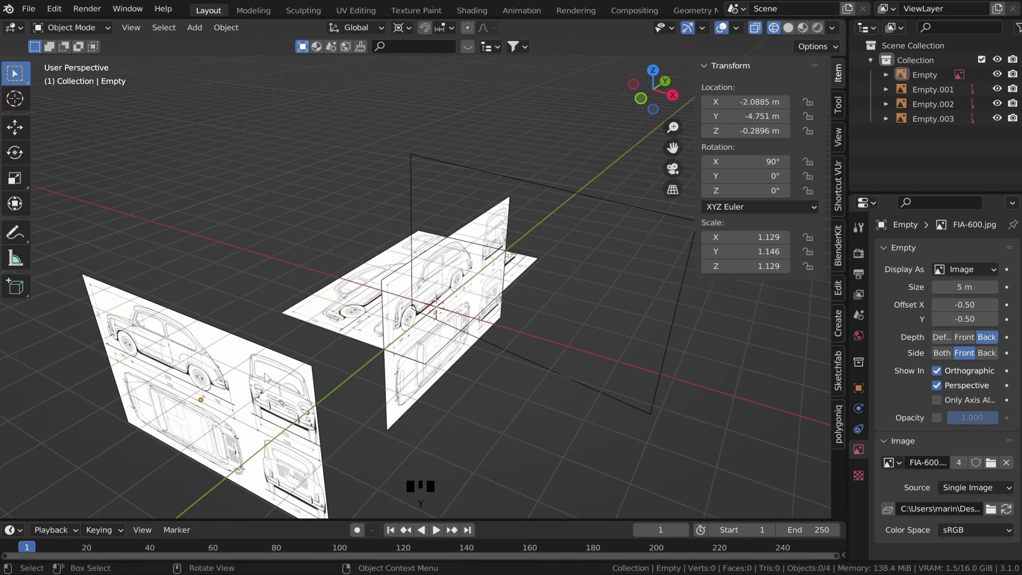
- Push the front-view blueprint farther out along negative Y to about -7.63 m
{"action": "left_click", "coordinate": [265, 370]}
{"action": "key", "text": "g"}
{"action": "key", "text": "y"}
{"action": "left_click", "coordinate": [175, 373]}
{"action": "middle_click_drag", "start_coordinate": [297, 320], "coordinate": [362, 319]}
- Lower the top-view blueprint along Z, well below the origin
{"action": "left_click", "coordinate": [388, 298]}
{"action": "key", "text": "g"}
{"action": "key", "text": "z"}
{"action": "left_click", "coordinate": [400, 265]}
- Move the back-view blueprint far away from the origin along positive Y
{"action": "key", "text": "g"}
{"action": "key", "text": "y"}
{"action": "left_click", "coordinate": [325, 143]}
- Move the side-view blueprint away from the origin along negative X to about -9.54 m
{"action": "left_click", "coordinate": [178, 325]}
{"action": "key", "text": "g"}
{"action": "key", "text": "x"}
{"action": "left_click", "coordinate": [107, 338]}
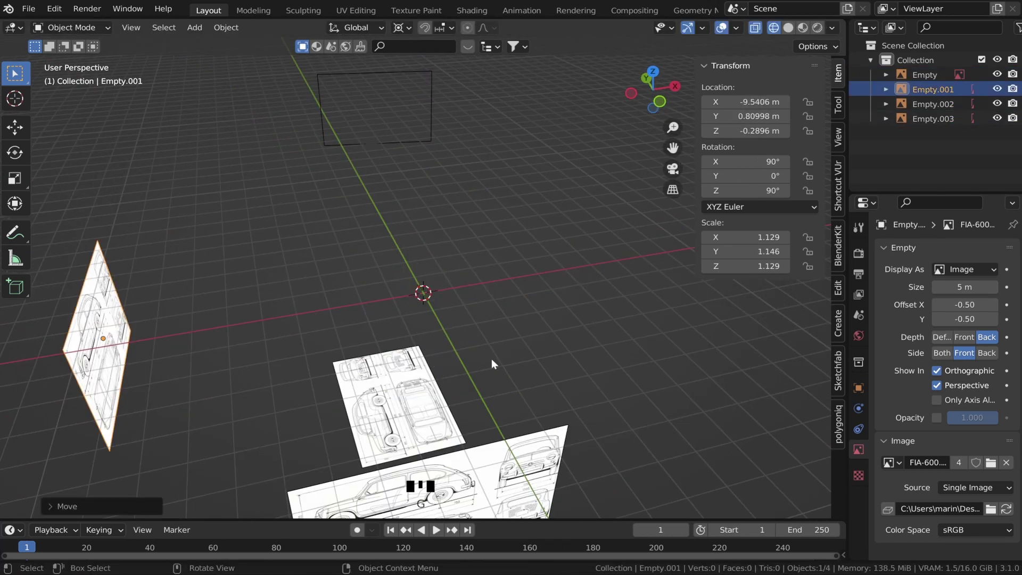
{"action": "scroll", "coordinate": [426, 352], "scroll_direction": "down", "scroll_amount": 4}
{"action": "middle_click_drag", "start_coordinate": [491, 361], "coordinate": [476, 388]}
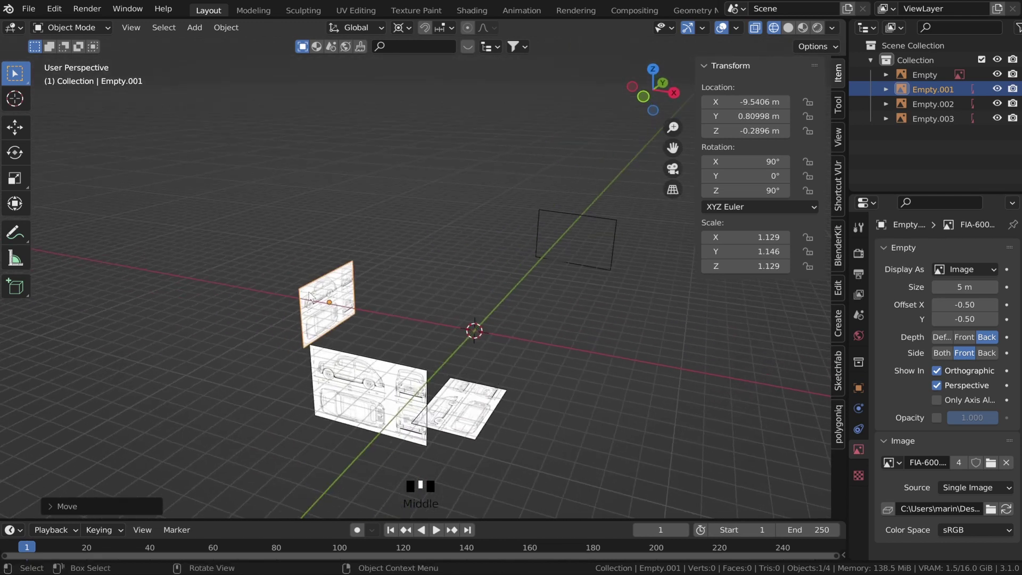
- Select all four blueprints and move them into a new collection named "ref"
{"action": "key", "text": "a"}
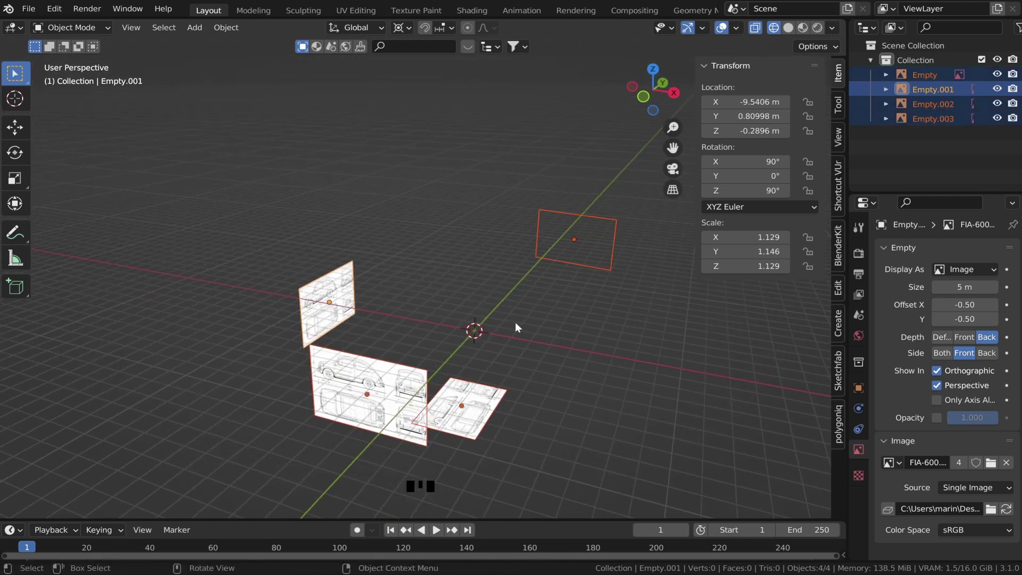
{"action": "key", "text": "m"}
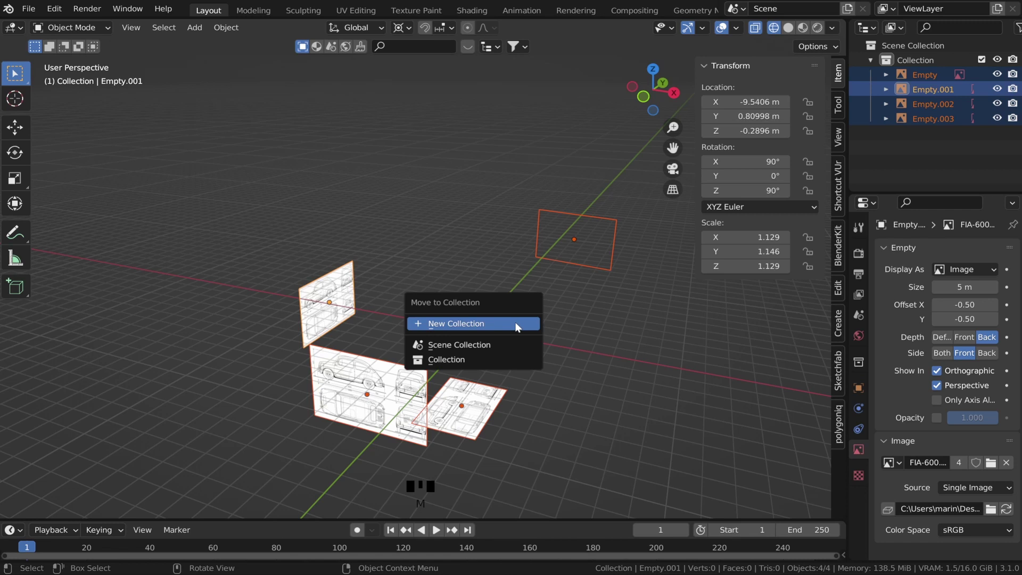
{"action": "left_click", "coordinate": [516, 326]}
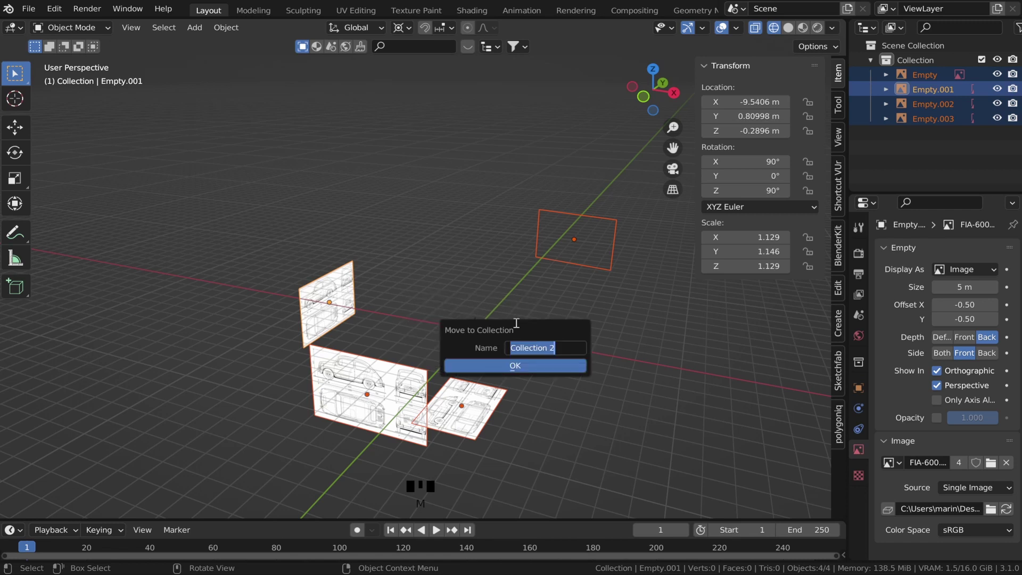
{"action": "left_click", "coordinate": [538, 369]}
{"action": "middle_click_drag", "start_coordinate": [538, 369], "coordinate": [342, 354]}
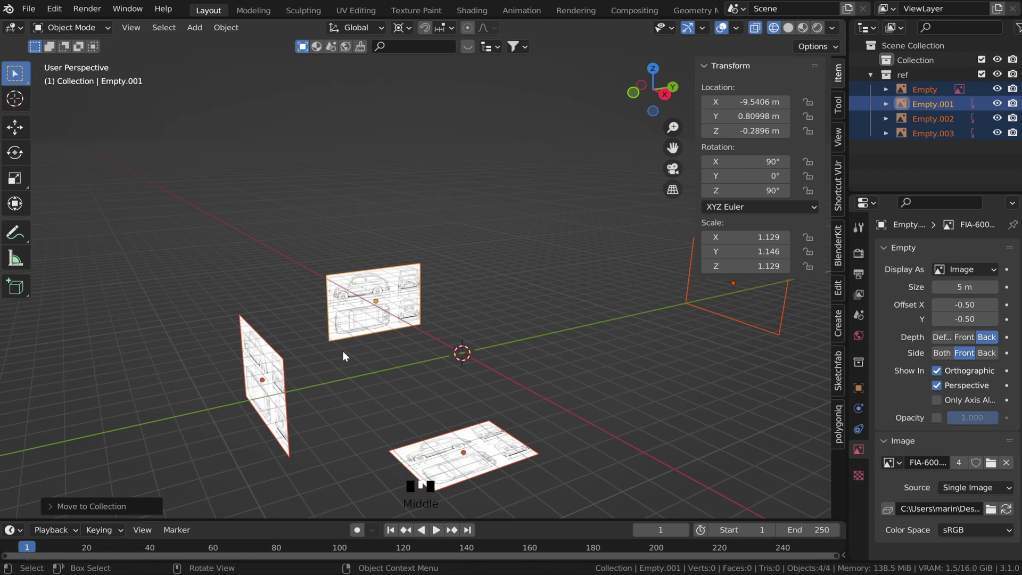
- Turn off perspective display for all four blueprints so they show only in orthographic views
{"action": "middle_click_drag", "start_coordinate": [519, 375], "coordinate": [562, 394]}
{"action": "left_click", "coordinate": [936, 385]}
{"action": "left_click", "coordinate": [720, 288]}
{"action": "left_click", "coordinate": [462, 420]}
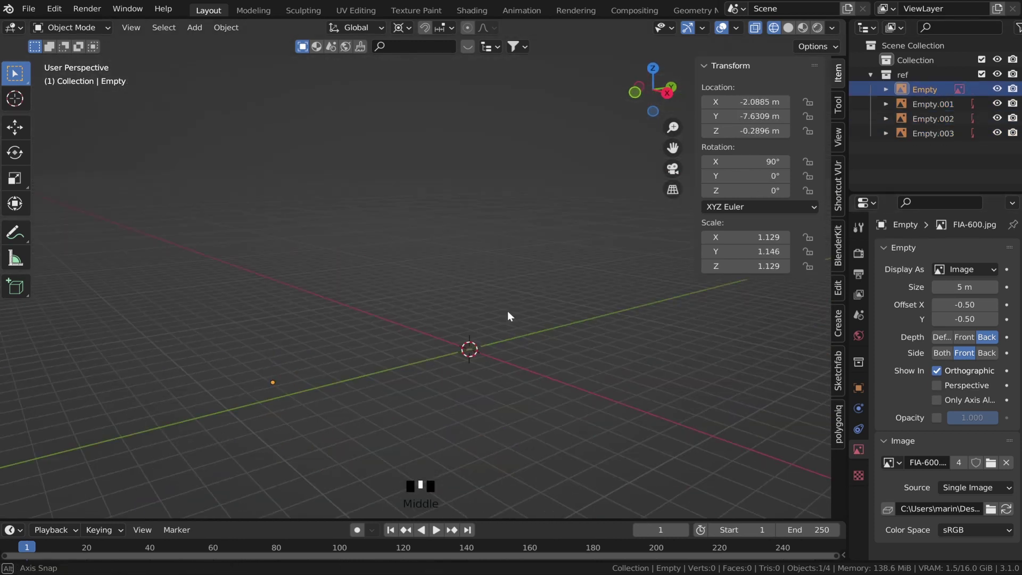
{"action": "middle_click_drag", "start_coordinate": [506, 311], "coordinate": [471, 313]}
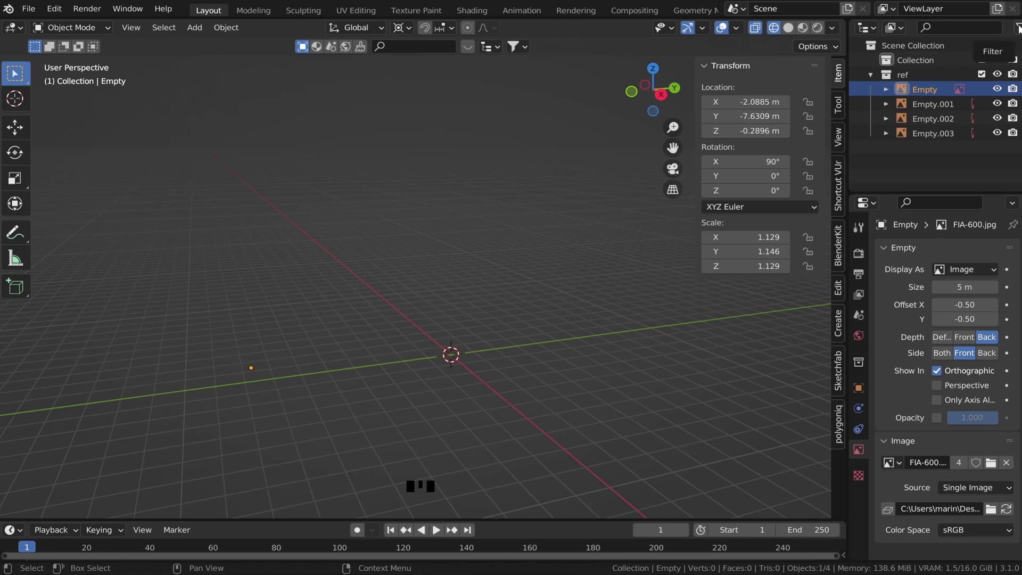
- Show the selectable restriction toggle in the Outliner, collapse the ref collection and make it unselectable
{"action": "left_click", "coordinate": [1018, 27]}
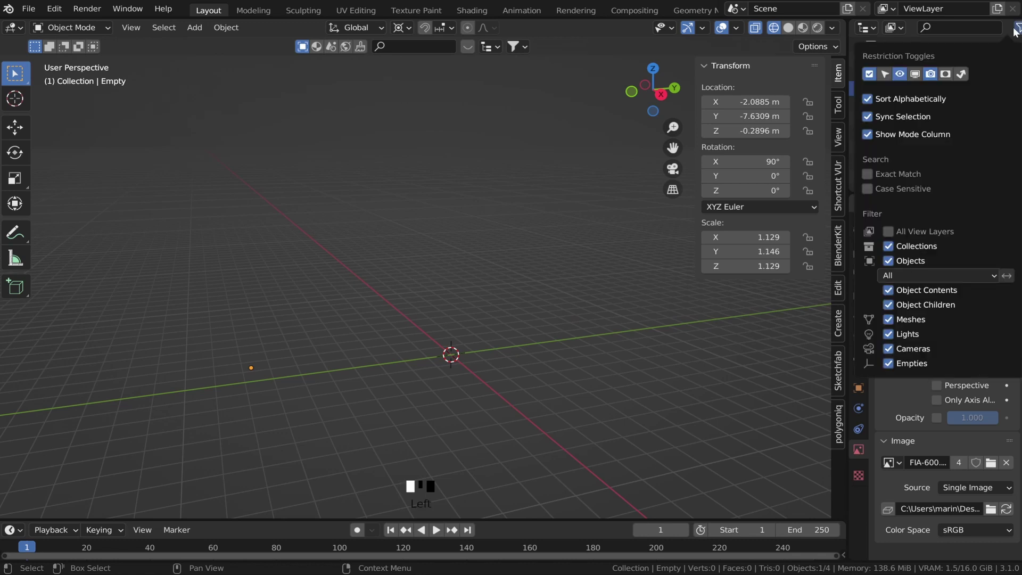
{"action": "left_click", "coordinate": [882, 74]}
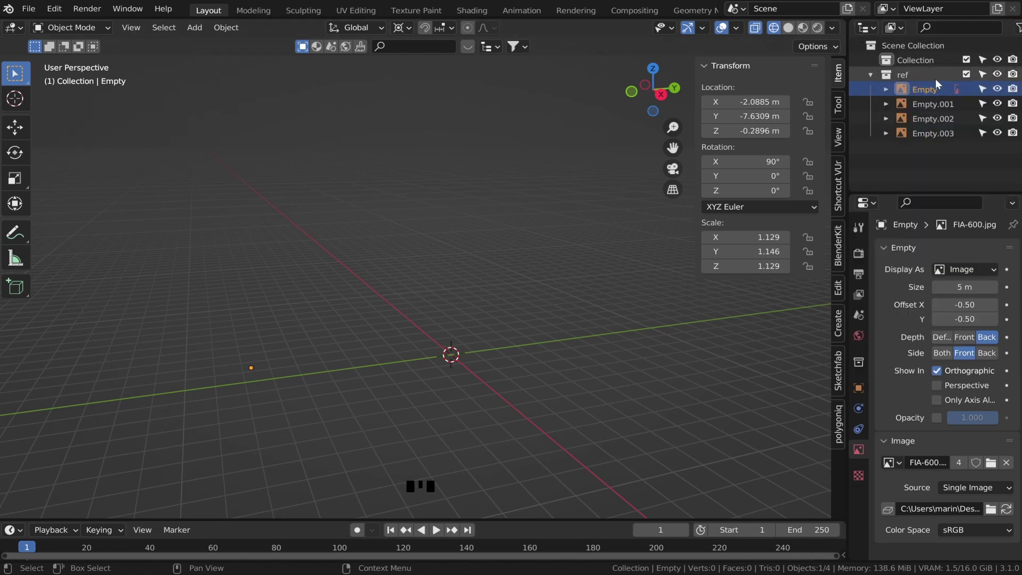
{"action": "left_click", "coordinate": [871, 75]}
{"action": "left_click", "coordinate": [983, 74]}
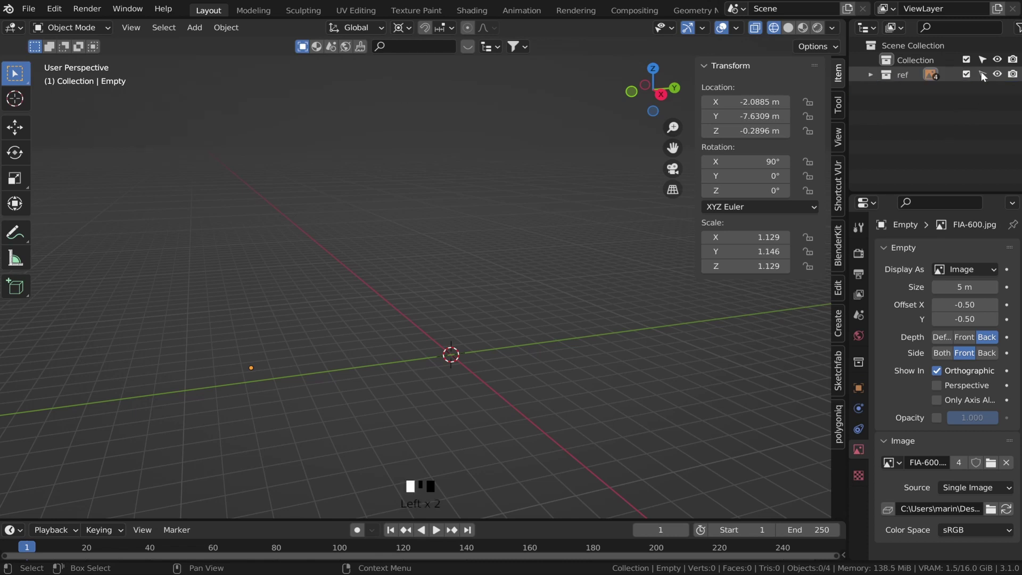
- Examine the front-view blueprint's placement on the ground line and centre axis in the front orthographic view
{"action": "middle_click_drag", "start_coordinate": [541, 320], "coordinate": [602, 291]}
{"action": "key", "text": "KP_1"}
{"action": "scroll", "coordinate": [453, 270], "scroll_direction": "up", "scroll_amount": 3}
{"action": "middle_click_drag", "start_coordinate": [472, 272], "coordinate": [469, 251], "text": "shift"}
{"action": "scroll", "coordinate": [473, 240], "scroll_direction": "up", "scroll_amount": 3}
{"action": "scroll", "coordinate": [472, 245], "scroll_direction": "down", "scroll_amount": 3}
{"action": "middle_click_drag", "start_coordinate": [468, 251], "coordinate": [490, 229], "text": "shift"}
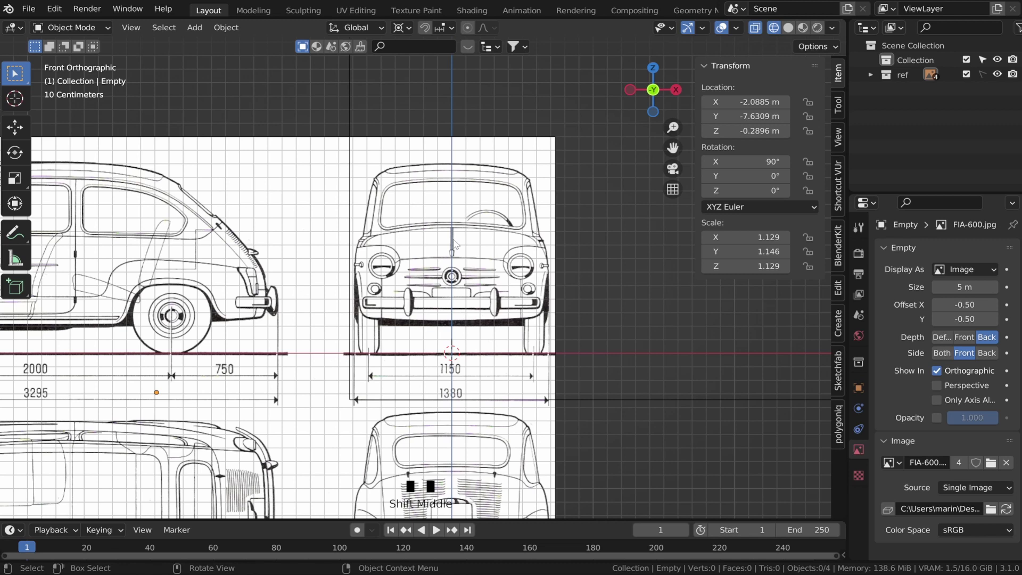
{"action": "scroll", "coordinate": [593, 311], "scroll_direction": "down", "scroll_amount": 3}
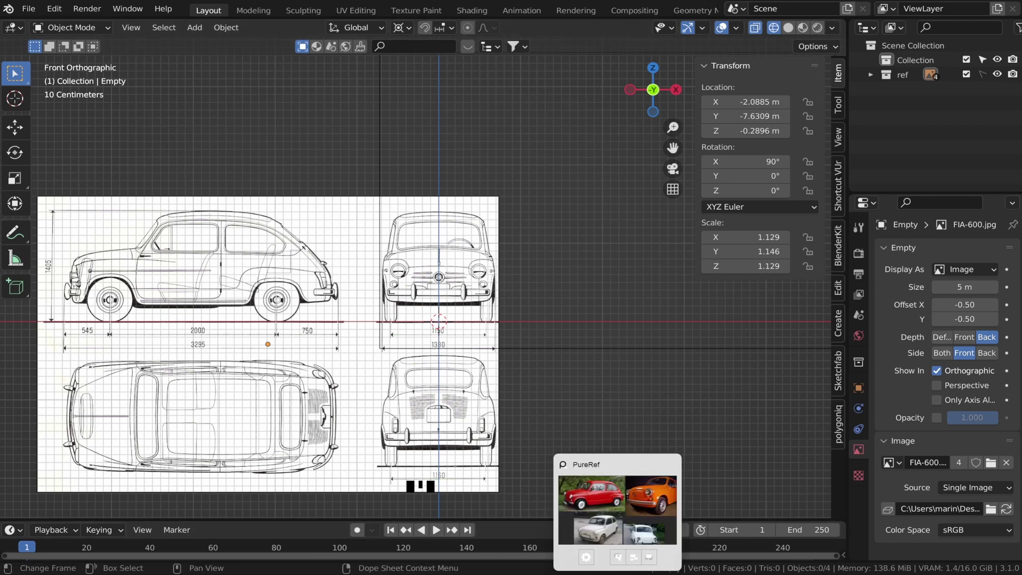
- Bring up the PureRef board and examine the reference photos of the car
{"action": "left_click", "coordinate": [619, 573]}
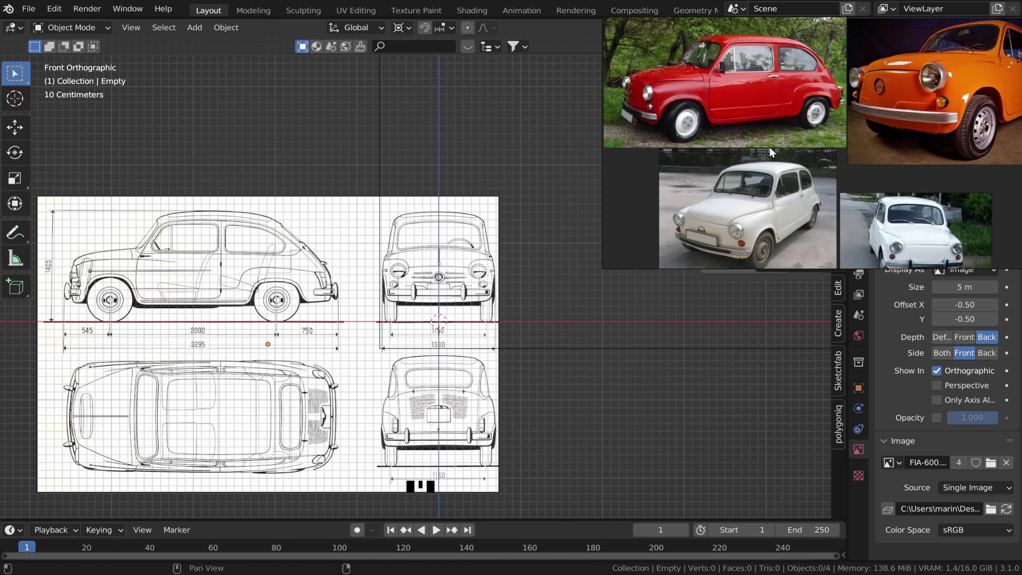
{"action": "scroll", "coordinate": [738, 224], "scroll_direction": "up", "scroll_amount": 2}
{"action": "scroll", "coordinate": [752, 193], "scroll_direction": "up", "scroll_amount": 2}
{"action": "mouse_move", "coordinate": [737, 222]}
{"action": "middle_mouse_down"}
{"action": "mouse_move", "coordinate": [751, 192]}
{"action": "mouse_move", "coordinate": [757, 219]}
{"action": "middle_mouse_up"}
{"action": "scroll", "coordinate": [755, 183], "scroll_direction": "down", "scroll_amount": 3}
{"action": "middle_click_drag", "start_coordinate": [729, 122], "coordinate": [726, 174]}
{"action": "scroll", "coordinate": [726, 174], "scroll_direction": "up", "scroll_amount": 2}
{"action": "middle_click_drag", "start_coordinate": [665, 124], "coordinate": [758, 143]}
{"action": "scroll", "coordinate": [748, 178], "scroll_direction": "up", "scroll_amount": 1}
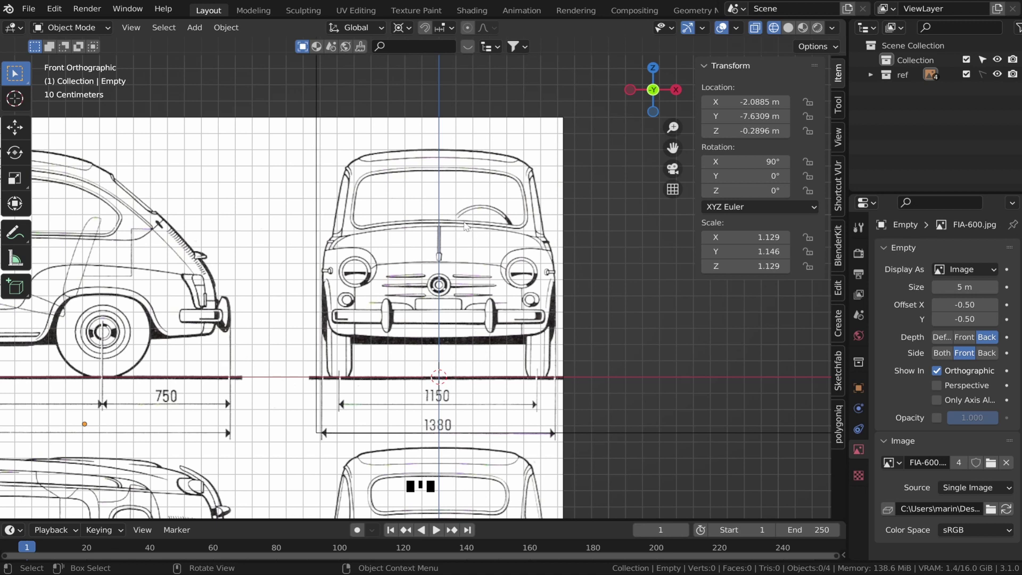
- Add a plane mesh at the world origin and enter Edit Mode on it in the top orthographic view
{"action": "key", "text": "shift+a"}
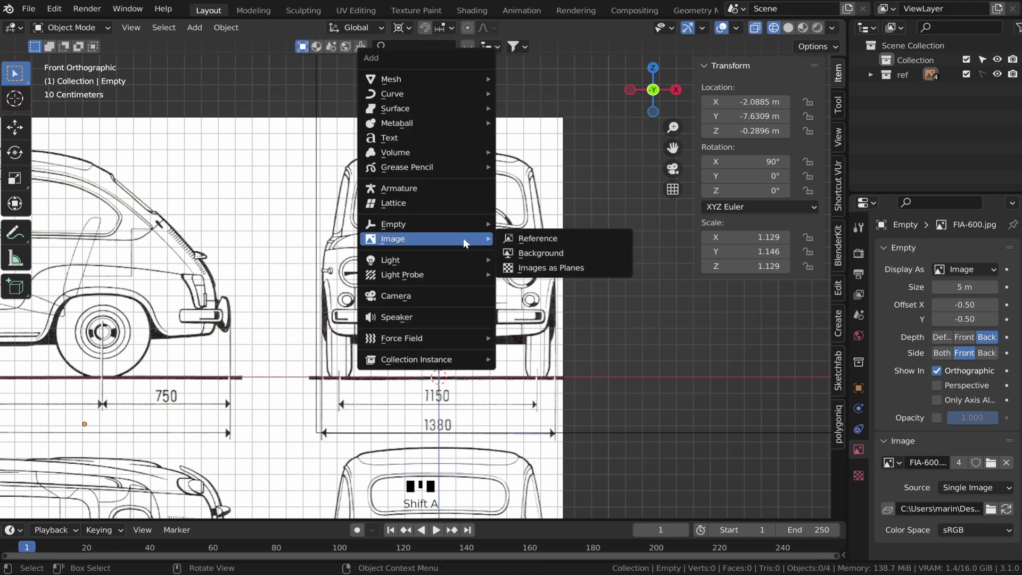
{"action": "mouse_move", "coordinate": [413, 84]}
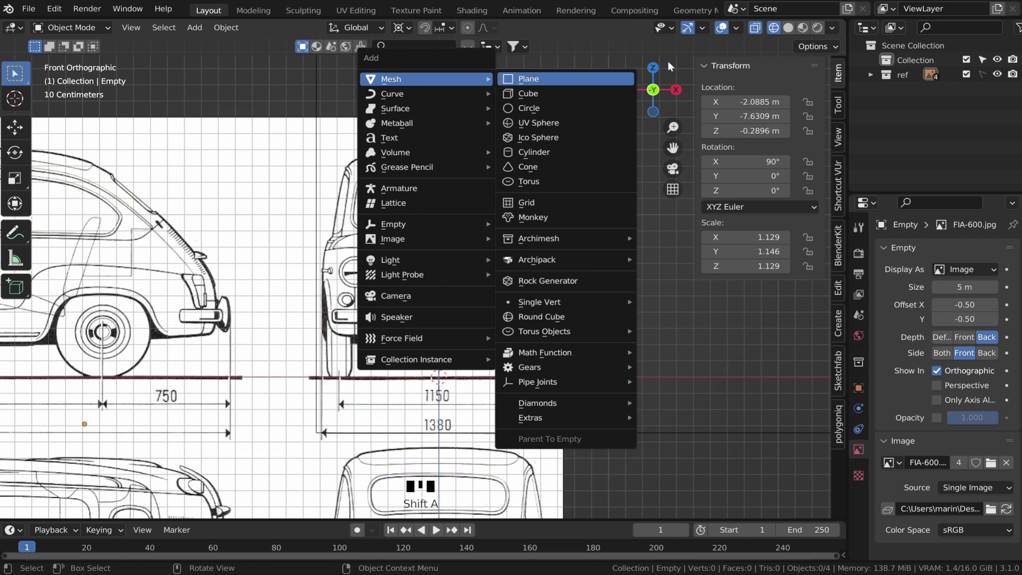
{"action": "left_click", "coordinate": [561, 82]}
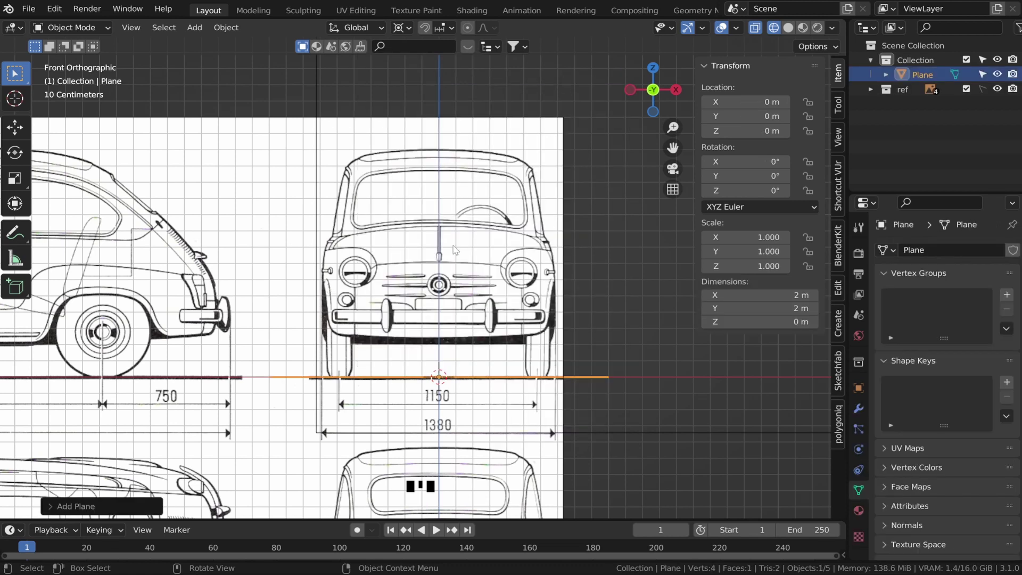
{"action": "key", "text": "KP_7"}
{"action": "scroll", "coordinate": [454, 250], "scroll_direction": "down", "scroll_amount": 2}
{"action": "middle_click_drag", "start_coordinate": [454, 250], "coordinate": [441, 228], "text": "shift"}
{"action": "scroll", "coordinate": [442, 227], "scroll_direction": "up", "scroll_amount": 1}
{"action": "key", "text": "Tab"}
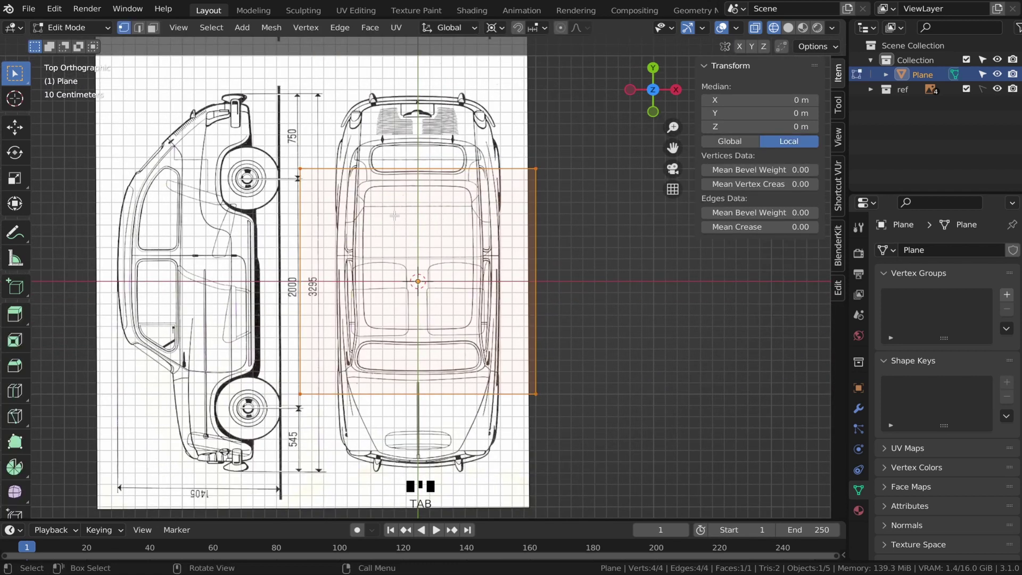
- Split the plane with a centred lengthwise loop cut and dissolve the outer vertices of the negative X half
{"action": "key", "text": "ctrl+z"}
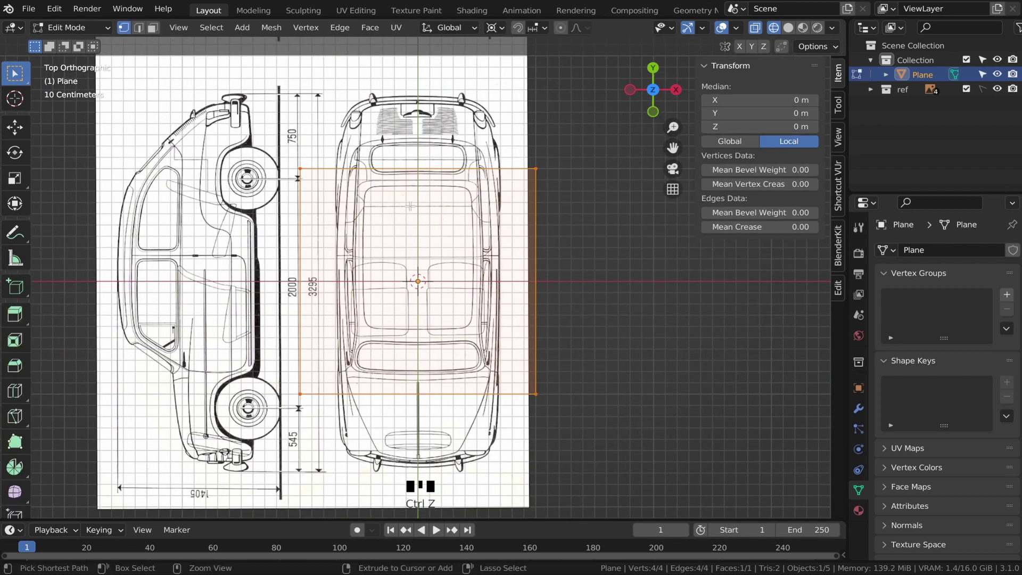
{"action": "key", "text": "ctrl+r"}
{"action": "left_click", "coordinate": [416, 197]}
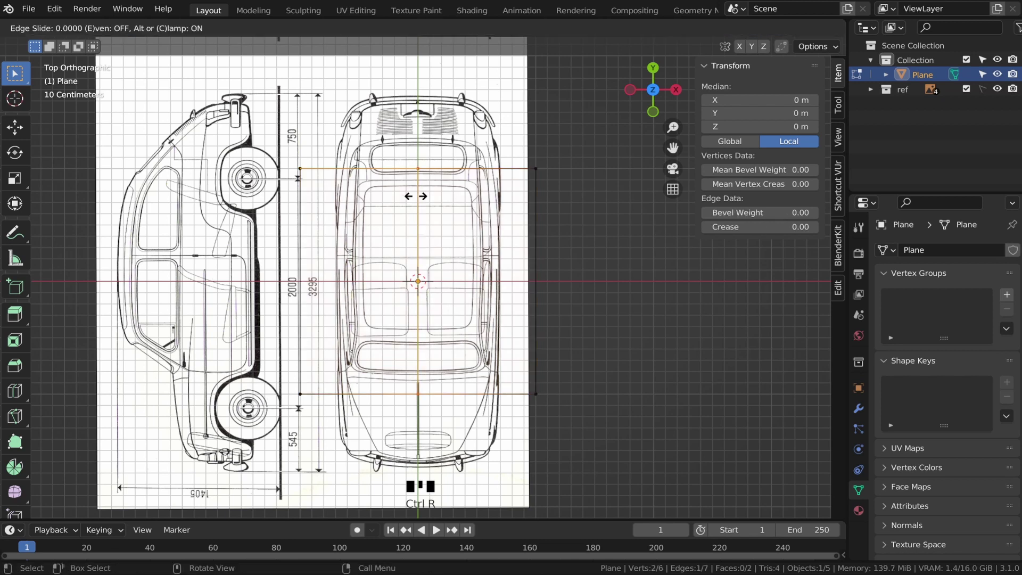
{"action": "right_click", "coordinate": [352, 198]}
{"action": "scroll", "coordinate": [350, 198], "scroll_direction": "down", "scroll_amount": 2}
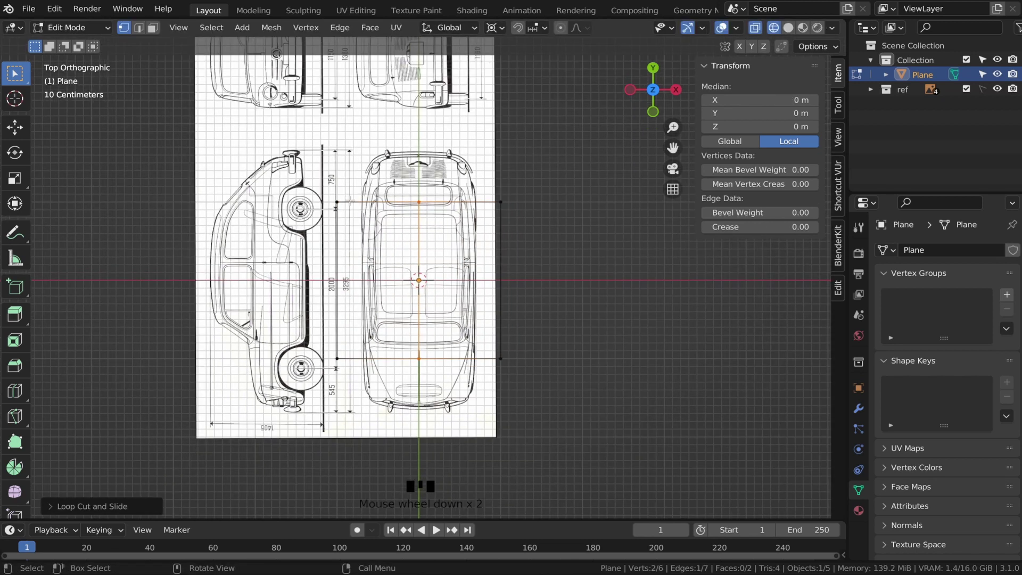
{"action": "left_click_drag", "start_coordinate": [290, 148], "coordinate": [377, 374]}
{"action": "scroll", "coordinate": [376, 374], "scroll_direction": "up", "scroll_amount": 2}
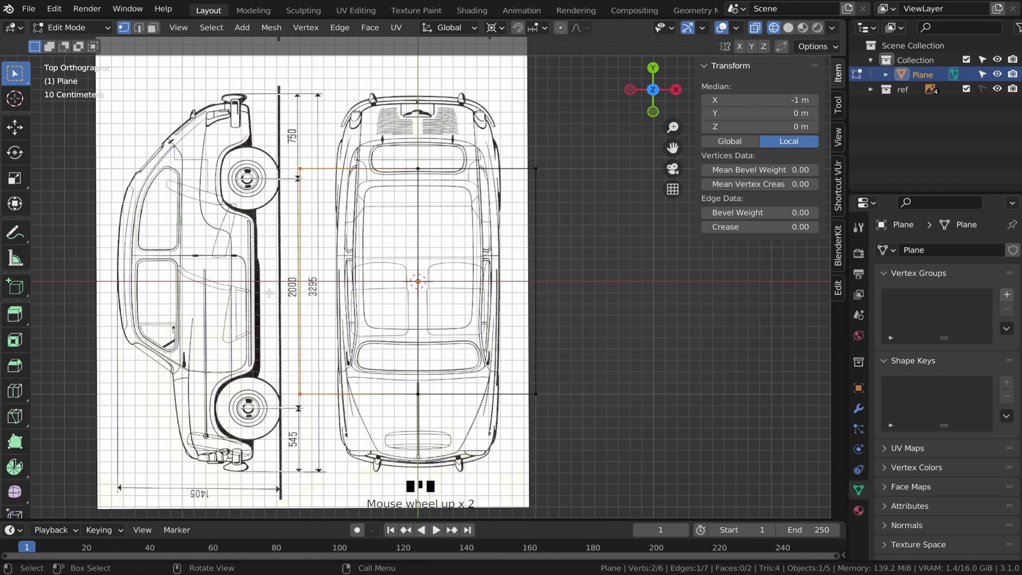
{"action": "key", "text": "ctrl+x"}
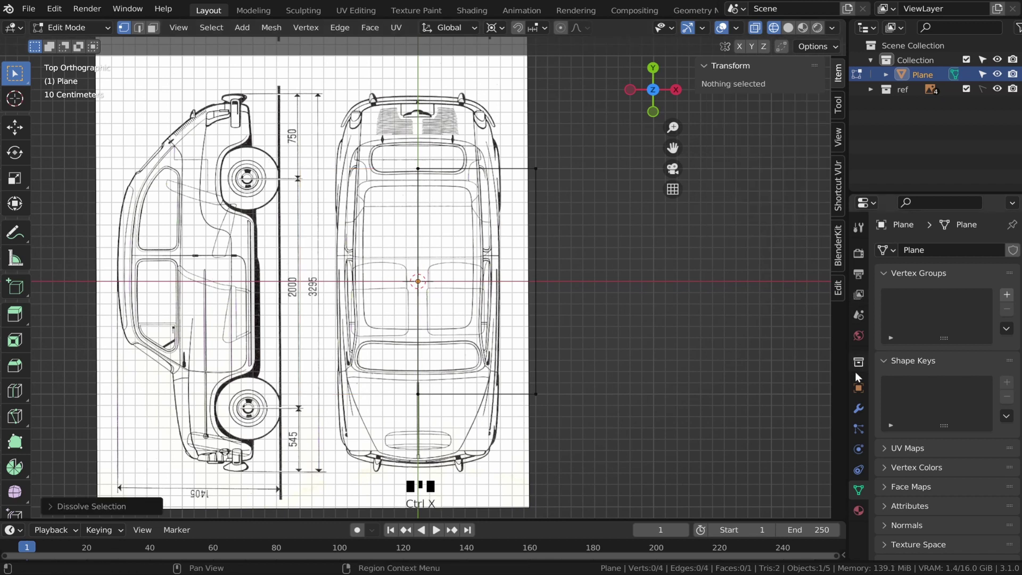
- Add a Mirror modifier on the X axis to the half plane and enable Clipping
{"action": "left_click", "coordinate": [858, 408]}
{"action": "left_click", "coordinate": [927, 254]}
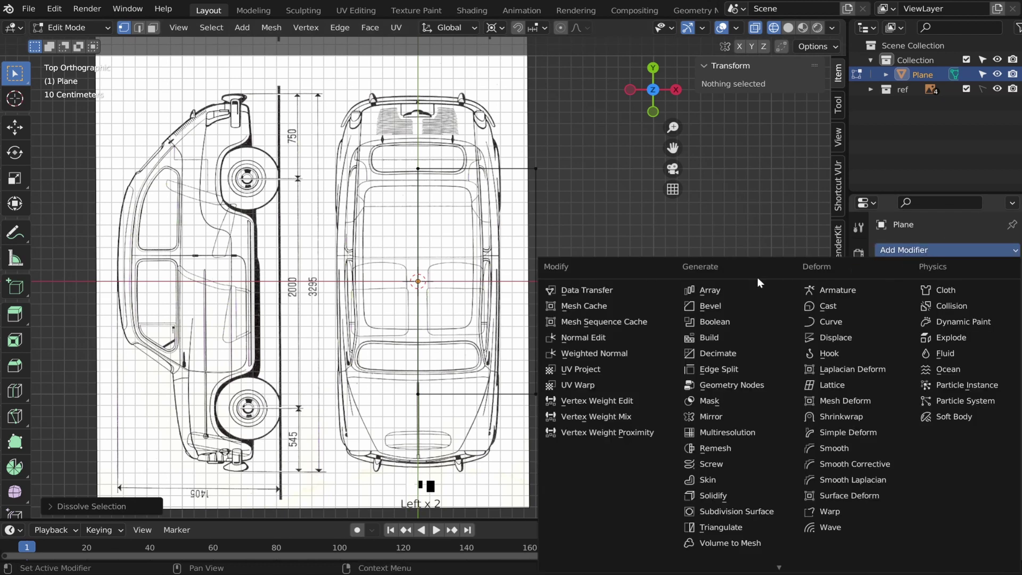
{"action": "left_click", "coordinate": [719, 415]}
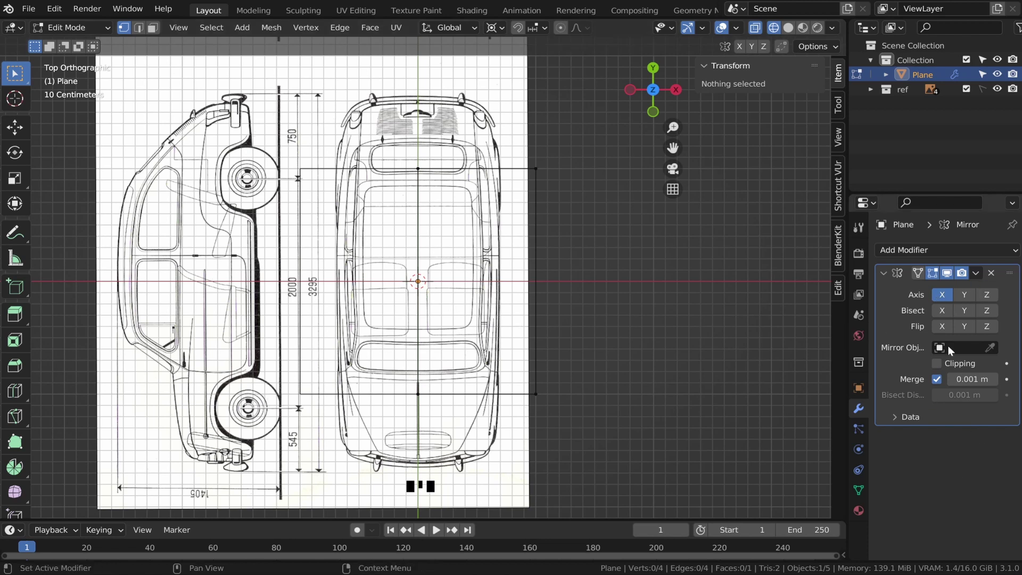
{"action": "left_click", "coordinate": [936, 363]}
{"action": "left_click", "coordinate": [418, 169]}
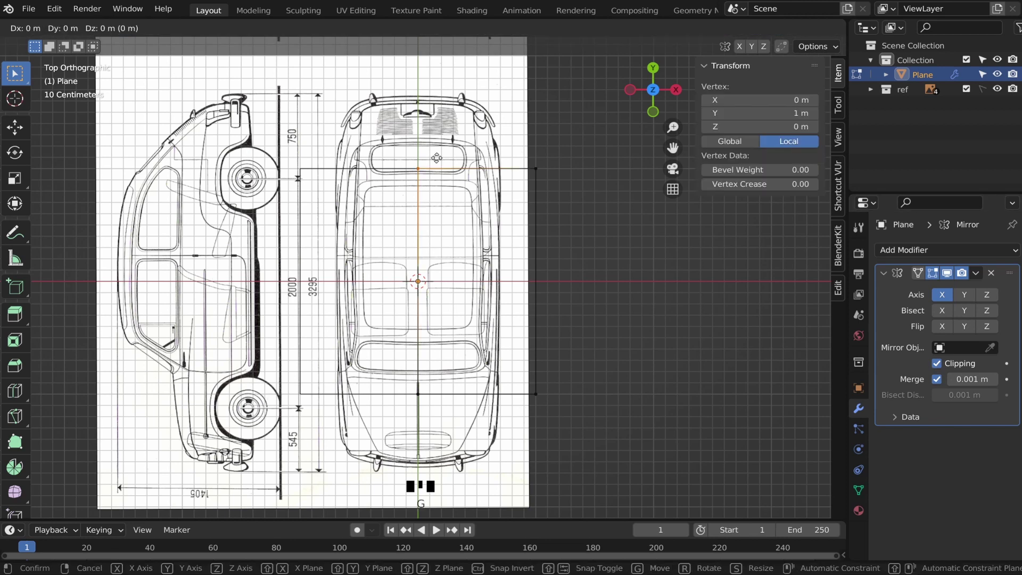
{"action": "key", "text": "g"}
{"action": "right_click", "coordinate": [422, 165]}
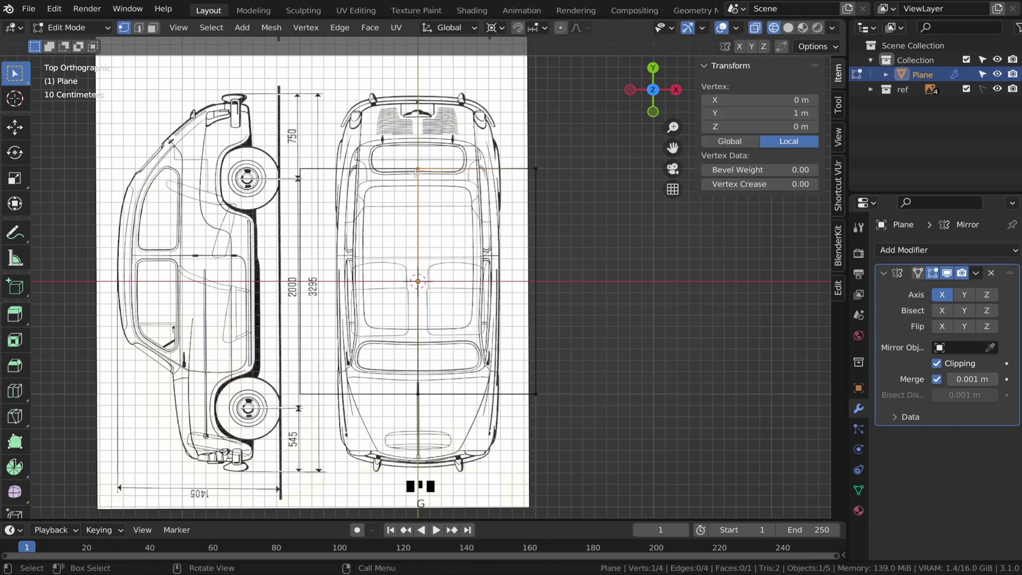
{"action": "left_click", "coordinate": [535, 169], "text": "shift"}
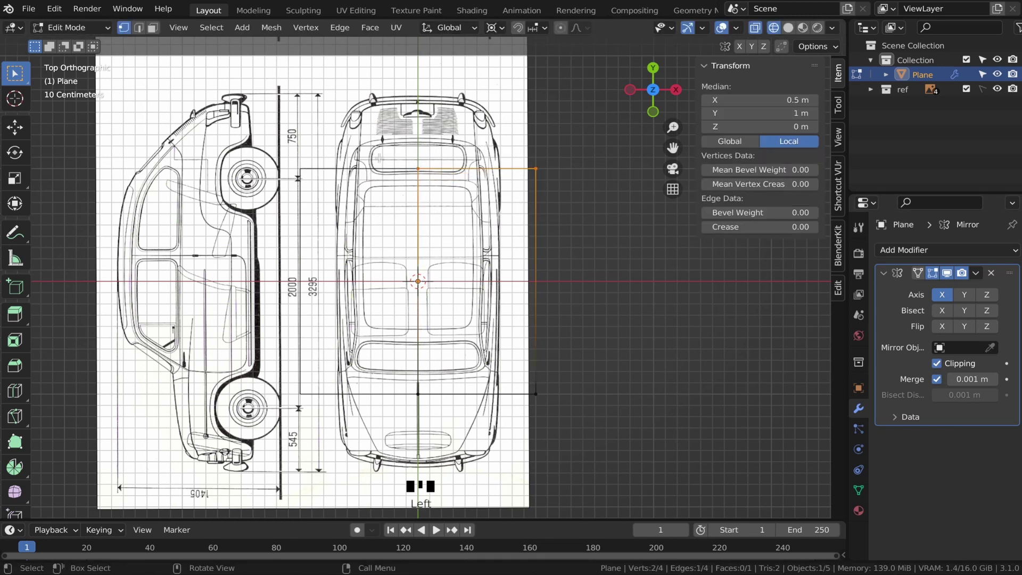
- Move the whole half plane toward the car's front so its rear edge lies at the base of the bonnet, about Y -0.877 m
{"action": "left_click_drag", "start_coordinate": [377, 151], "coordinate": [582, 470]}
{"action": "key", "text": "g"}
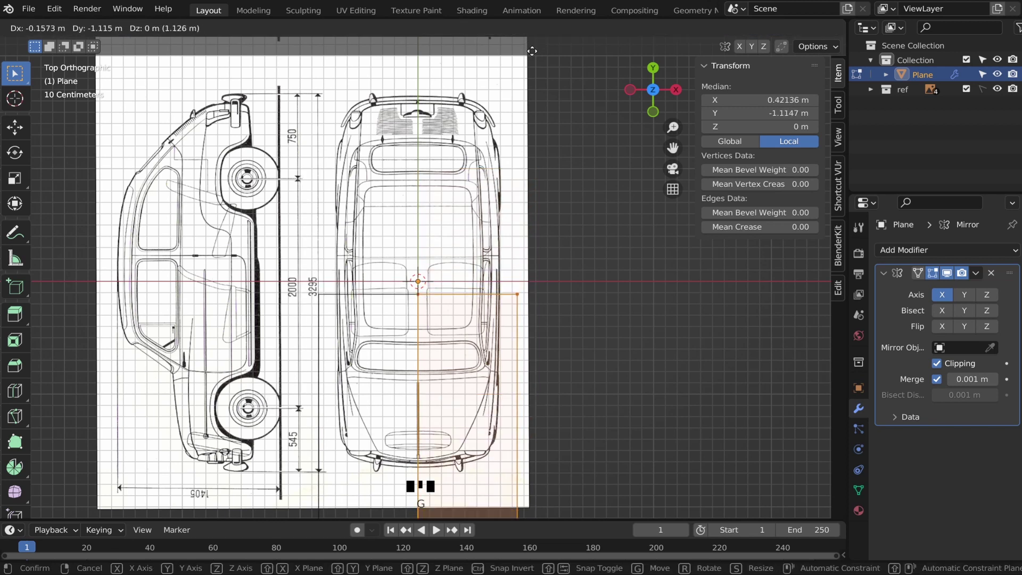
{"action": "left_click", "coordinate": [516, 137]}
- Pull the plane's front edge back to the bonnet's nose and place its centre vertex at about Y -1.572 m
{"action": "scroll", "coordinate": [515, 136], "scroll_direction": "down", "scroll_amount": 1}
{"action": "middle_click_drag", "start_coordinate": [506, 330], "coordinate": [486, 166], "text": "shift"}
{"action": "scroll", "coordinate": [486, 166], "scroll_direction": "up", "scroll_amount": 1}
{"action": "left_click_drag", "start_coordinate": [367, 444], "coordinate": [482, 326]}
{"action": "key", "text": "g"}
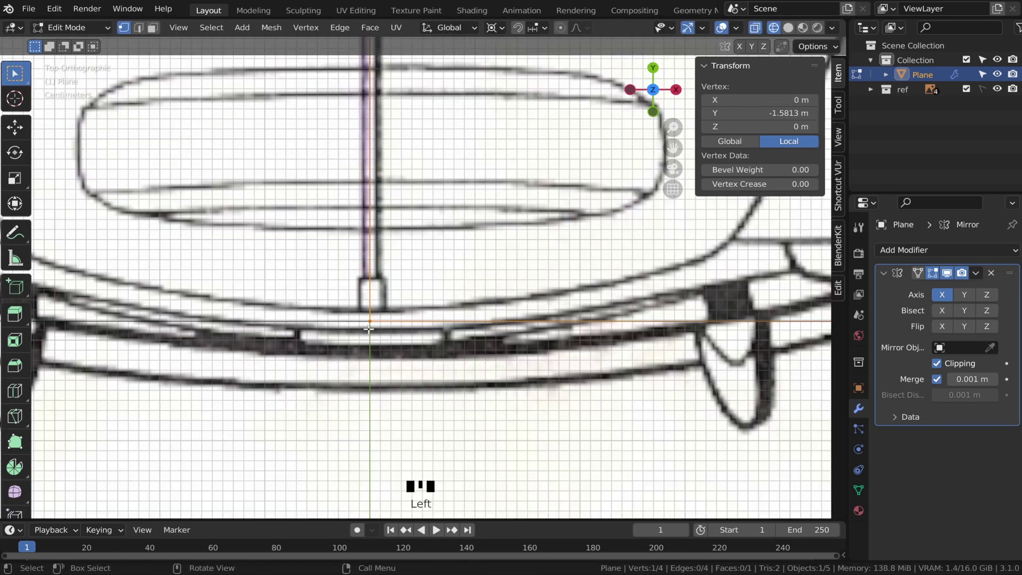
{"action": "scroll", "coordinate": [369, 326], "scroll_direction": "down", "scroll_amount": 1}
{"action": "key", "text": "g"}
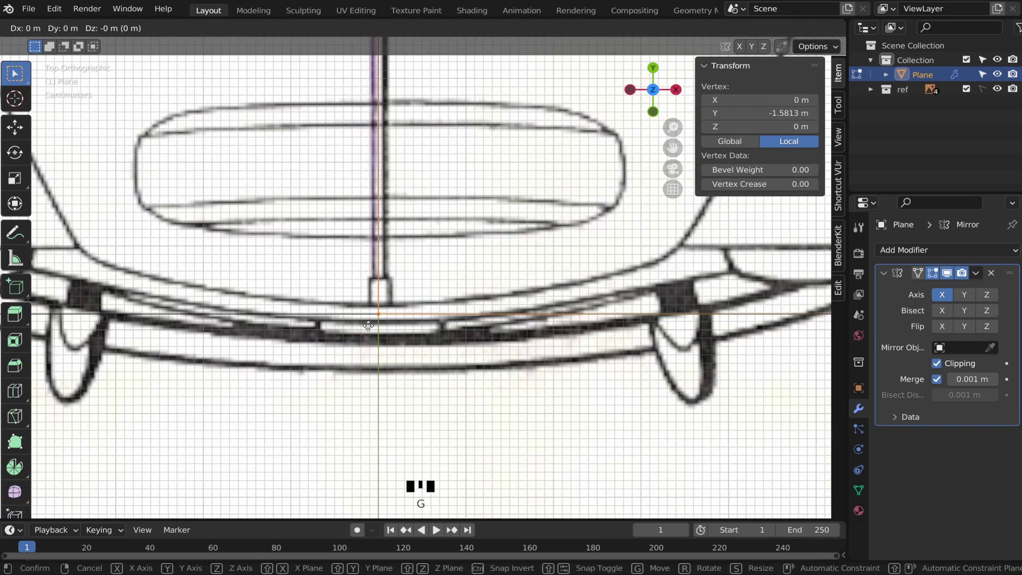
{"action": "left_click", "coordinate": [367, 318]}
- Move the front outer vertex onto the bonnet's front corner beside the headlight, at about X 0.347 m, Y -1.498 m
{"action": "scroll", "coordinate": [367, 318], "scroll_direction": "down", "scroll_amount": 3}
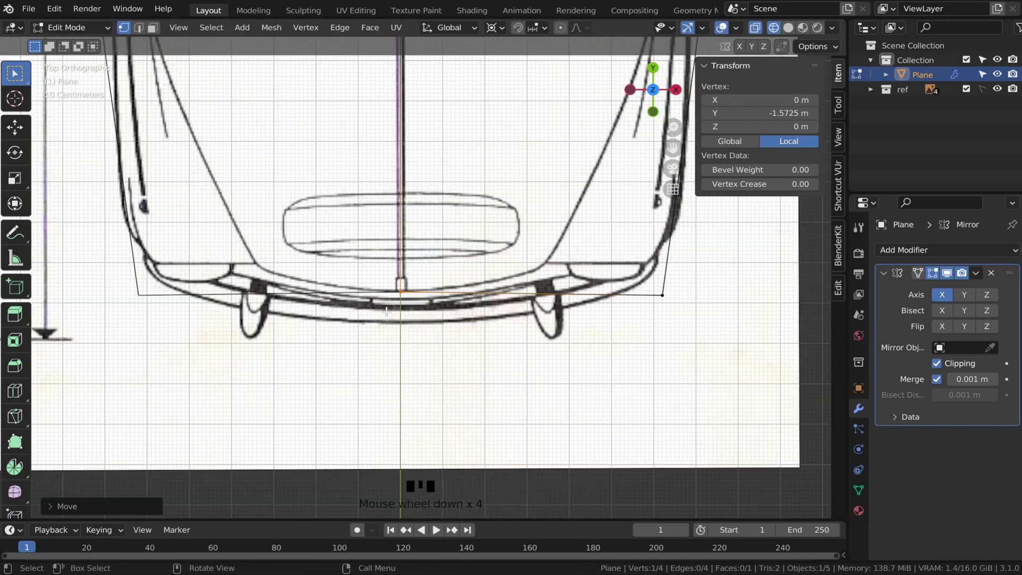
{"action": "scroll", "coordinate": [479, 293], "scroll_direction": "up", "scroll_amount": 1}
{"action": "left_click", "coordinate": [536, 302]}
{"action": "scroll", "coordinate": [556, 356], "scroll_direction": "up", "scroll_amount": 3}
{"action": "key", "text": "g"}
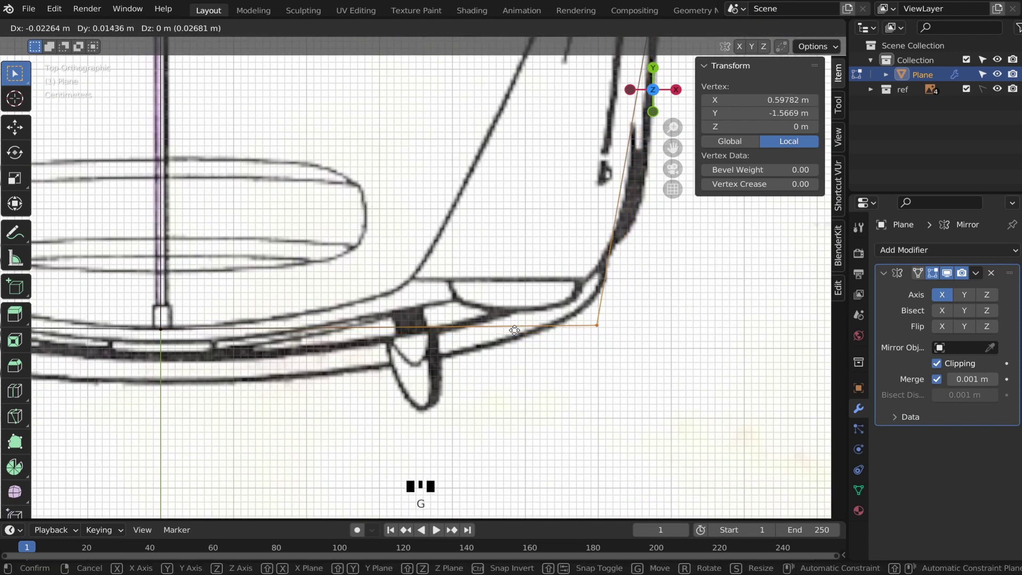
{"action": "left_click", "coordinate": [333, 279]}
{"action": "scroll", "coordinate": [309, 261], "scroll_direction": "up", "scroll_amount": 5}
{"action": "middle_click_drag", "start_coordinate": [543, 310], "coordinate": [460, 322], "text": "shift"}
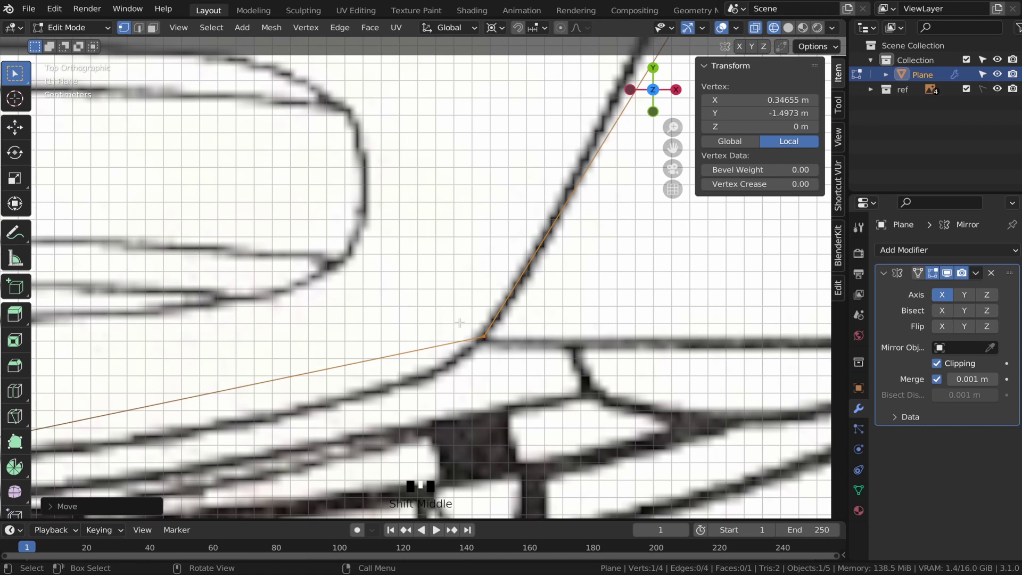
{"action": "key", "text": "g"}
{"action": "left_click", "coordinate": [524, 371]}
- Move the rear outer vertex onto the bonnet's rear corner near the windscreen, at about X 0.602 m, Y -0.856 m
{"action": "scroll", "coordinate": [524, 372], "scroll_direction": "down", "scroll_amount": 3}
{"action": "middle_click_drag", "start_coordinate": [580, 218], "coordinate": [550, 335], "text": "shift"}
{"action": "scroll", "coordinate": [550, 335], "scroll_direction": "down", "scroll_amount": 5}
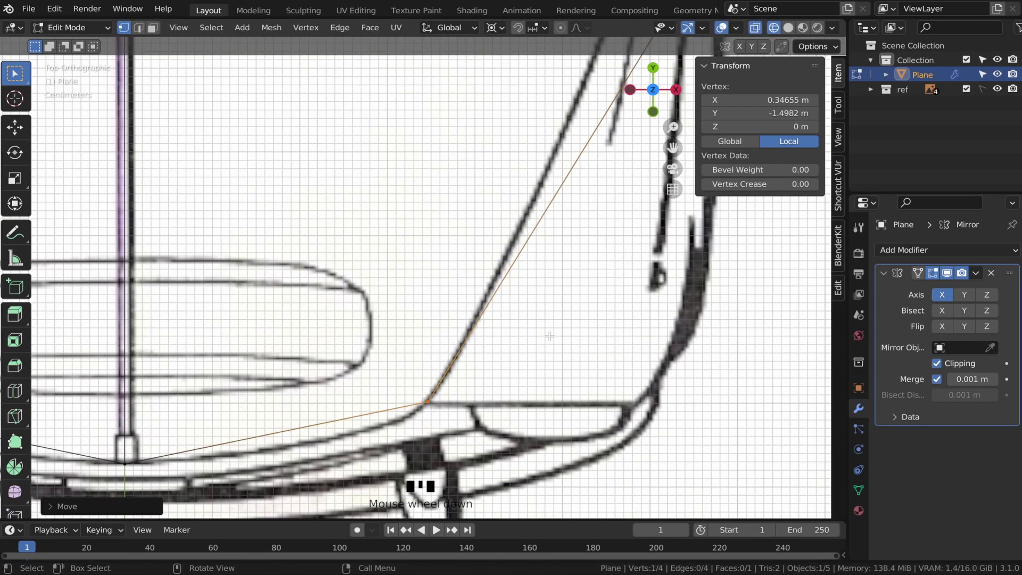
{"action": "middle_click_drag", "start_coordinate": [618, 147], "coordinate": [560, 330], "text": "shift"}
{"action": "left_click", "coordinate": [561, 329]}
{"action": "left_click", "coordinate": [518, 268]}
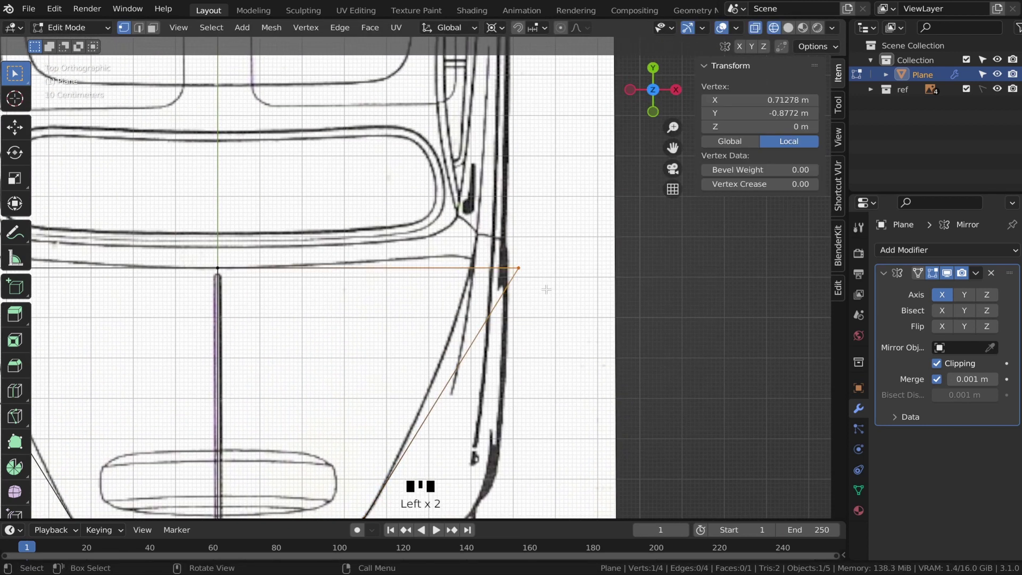
{"action": "scroll", "coordinate": [552, 291], "scroll_direction": "up", "scroll_amount": 4}
{"action": "key", "text": "g"}
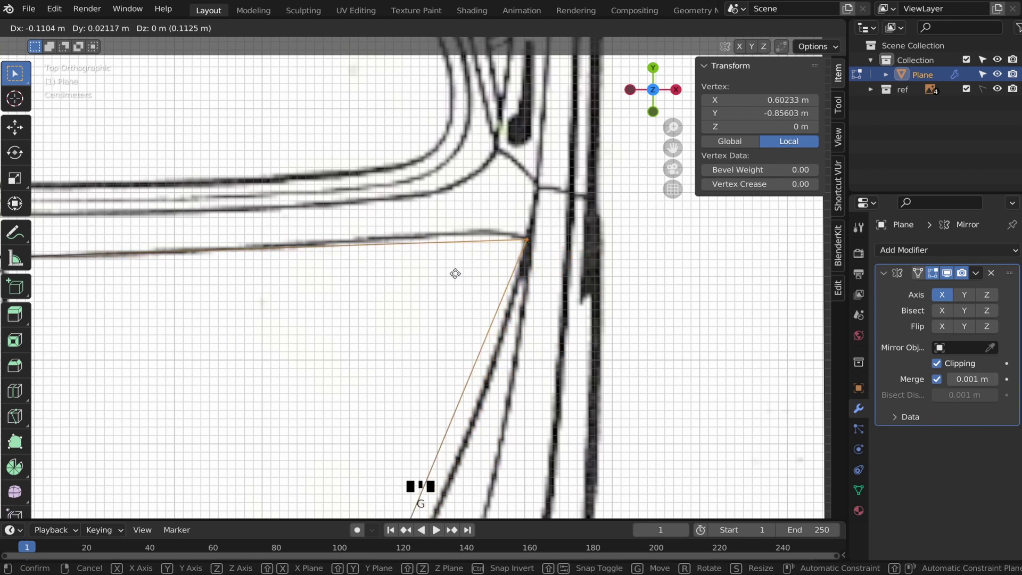
{"action": "left_click", "coordinate": [453, 273]}
- Select the rear centre vertex and examine how it and the mirrored outline fit the bonnet in the top blueprint
{"action": "scroll", "coordinate": [431, 281], "scroll_direction": "down", "scroll_amount": 3}
{"action": "scroll", "coordinate": [675, 246], "scroll_direction": "up", "scroll_amount": 2}
{"action": "middle_click_drag", "start_coordinate": [319, 291], "coordinate": [415, 238], "text": "shift"}
{"action": "left_click", "coordinate": [461, 239]}
{"action": "scroll", "coordinate": [535, 290], "scroll_direction": "up", "scroll_amount": 4}
{"action": "scroll", "coordinate": [422, 340], "scroll_direction": "up", "scroll_amount": 2}
{"action": "scroll", "coordinate": [422, 340], "scroll_direction": "down", "scroll_amount": 5}
{"action": "scroll", "coordinate": [415, 237], "scroll_direction": "down", "scroll_amount": 3}
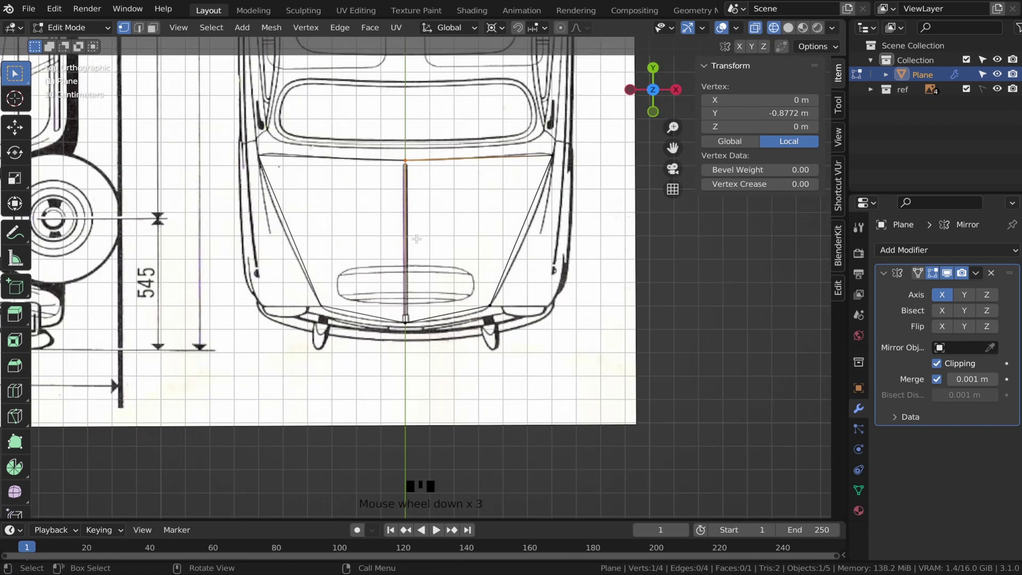
- Switch the viewport to quad view, turn its free view to a perspective of the bonnet face and hide the sidebar
{"action": "key", "text": "ctrl+alt+q"}
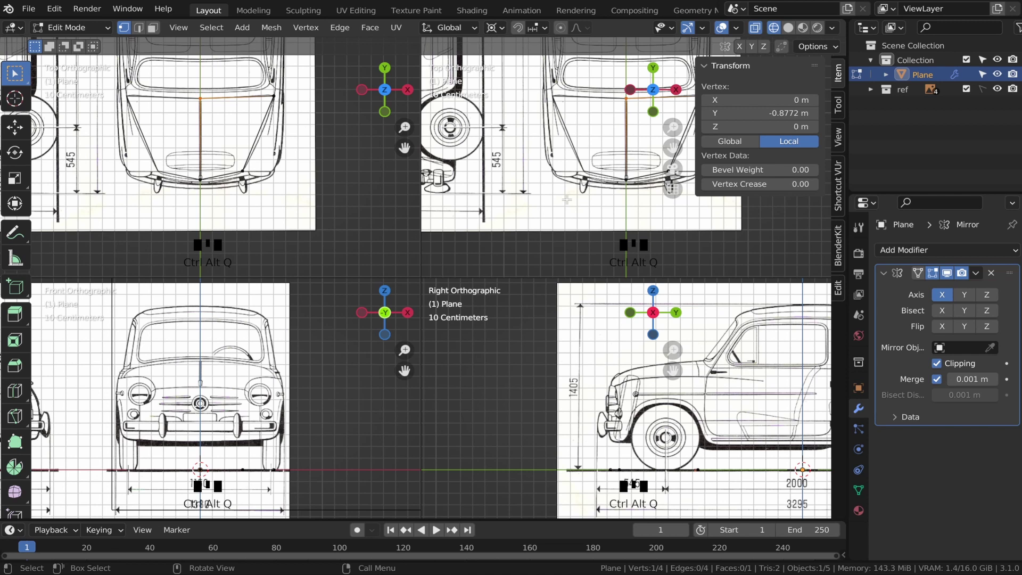
{"action": "middle_click_drag", "start_coordinate": [566, 199], "coordinate": [527, 172]}
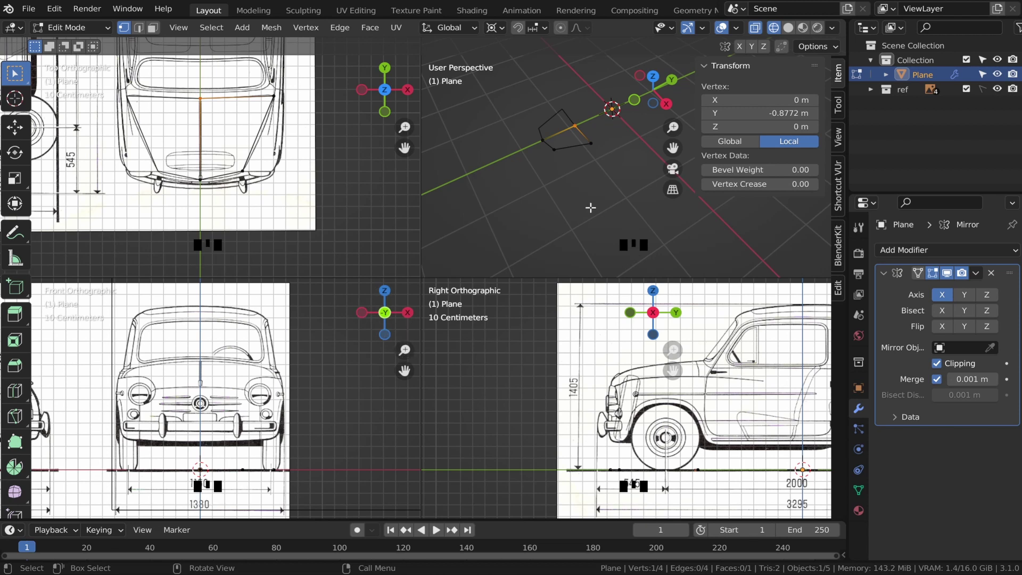
{"action": "scroll", "coordinate": [609, 178], "scroll_direction": "up", "scroll_amount": 2}
{"action": "middle_click_drag", "start_coordinate": [529, 171], "coordinate": [461, 188]}
{"action": "key", "text": "n"}
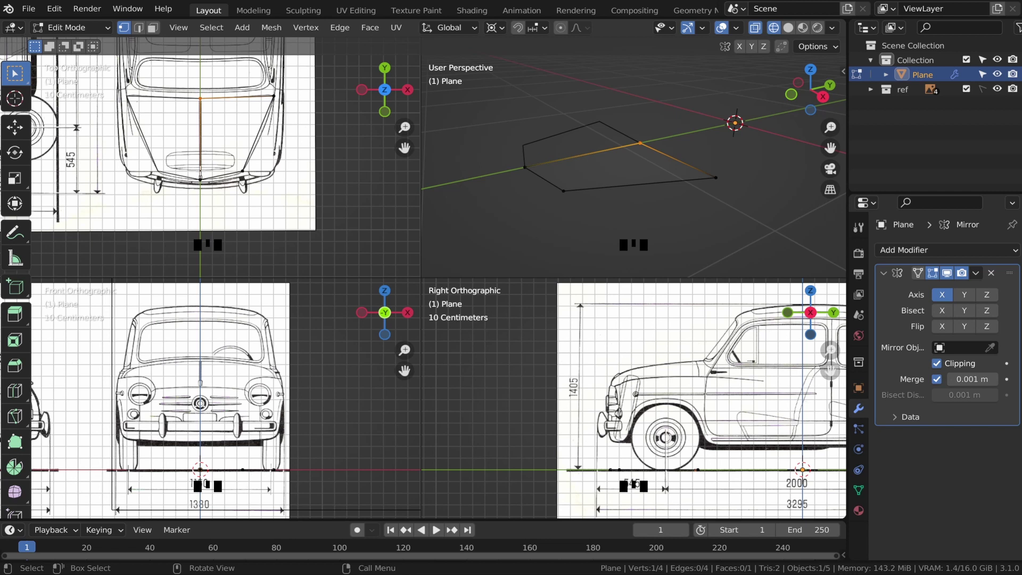
- Select the whole bonnet face and raise it about 0.7 m along Z to the bonnet's front height in the blueprints
{"action": "middle_click_drag", "start_coordinate": [210, 171], "coordinate": [265, 143], "text": "shift"}
{"action": "scroll", "coordinate": [205, 145], "scroll_direction": "up", "scroll_amount": 9}
{"action": "scroll", "coordinate": [265, 143], "scroll_direction": "up", "scroll_amount": 2}
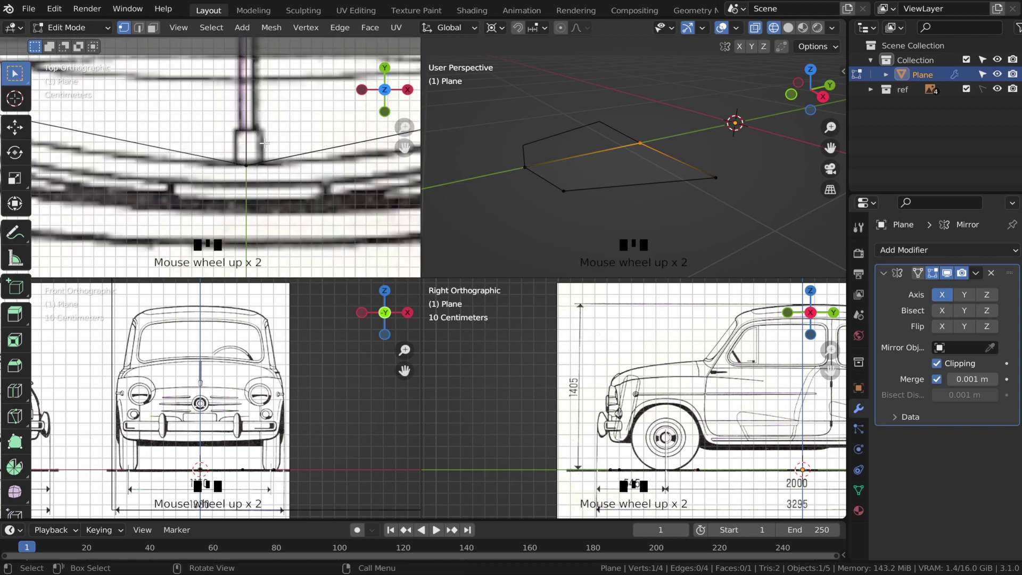
{"action": "left_click", "coordinate": [249, 167]}
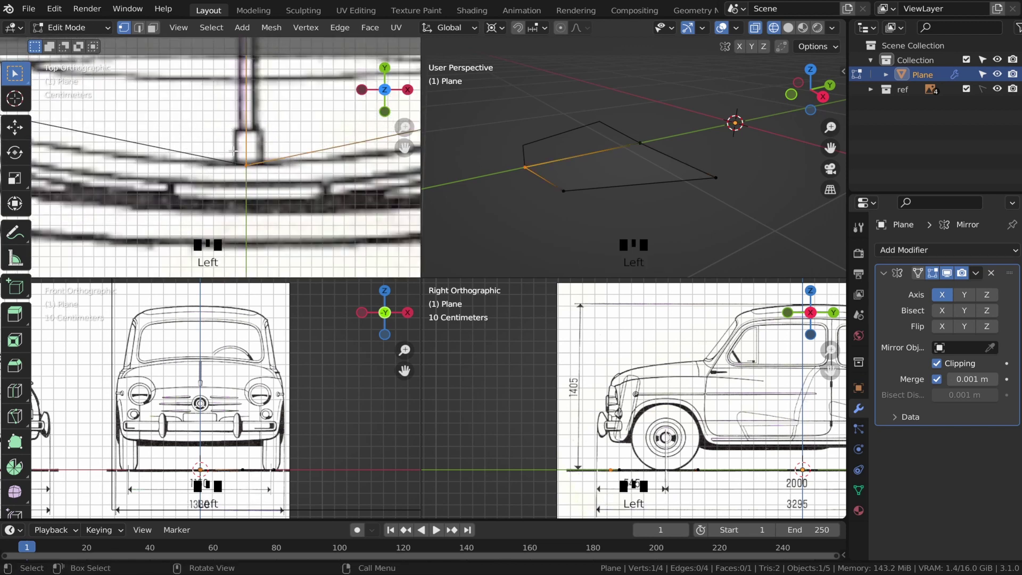
{"action": "key", "text": "a"}
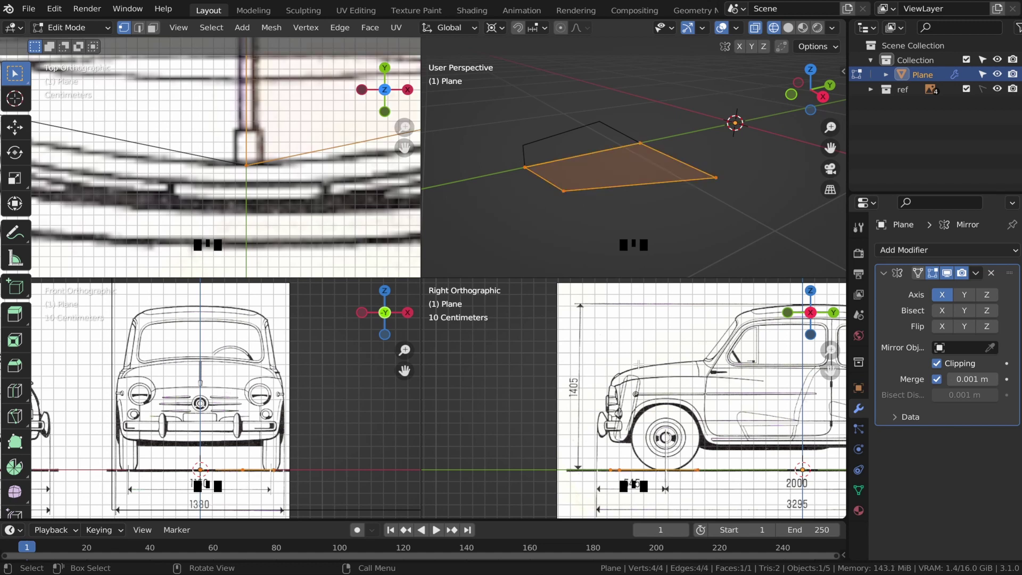
{"action": "key", "text": "g"}
{"action": "key", "text": "z"}
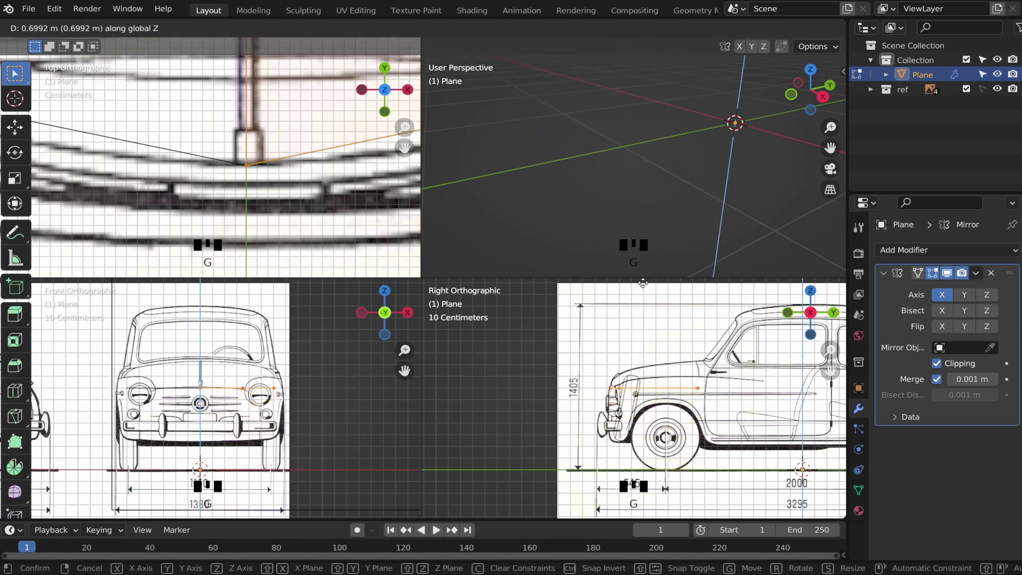
{"action": "left_click", "coordinate": [209, 396]}
- Raise the bonnet face slightly along Z to meet the lower end of the centre trim in the front blueprint
{"action": "scroll", "coordinate": [209, 397], "scroll_direction": "up", "scroll_amount": 5}
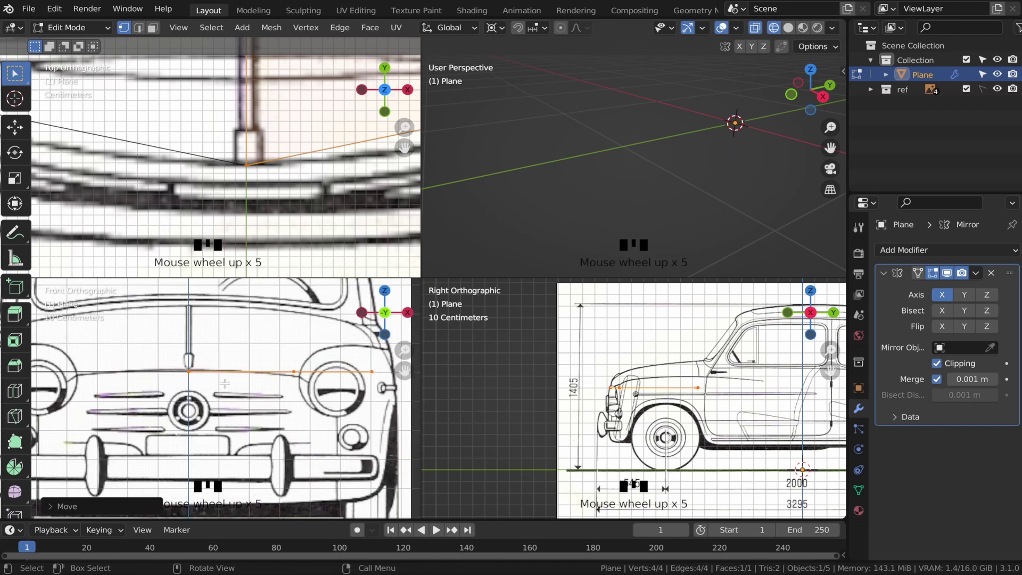
{"action": "middle_click_drag", "start_coordinate": [224, 383], "coordinate": [258, 421], "text": "shift"}
{"action": "scroll", "coordinate": [258, 421], "scroll_direction": "up", "scroll_amount": 3}
{"action": "key", "text": "g"}
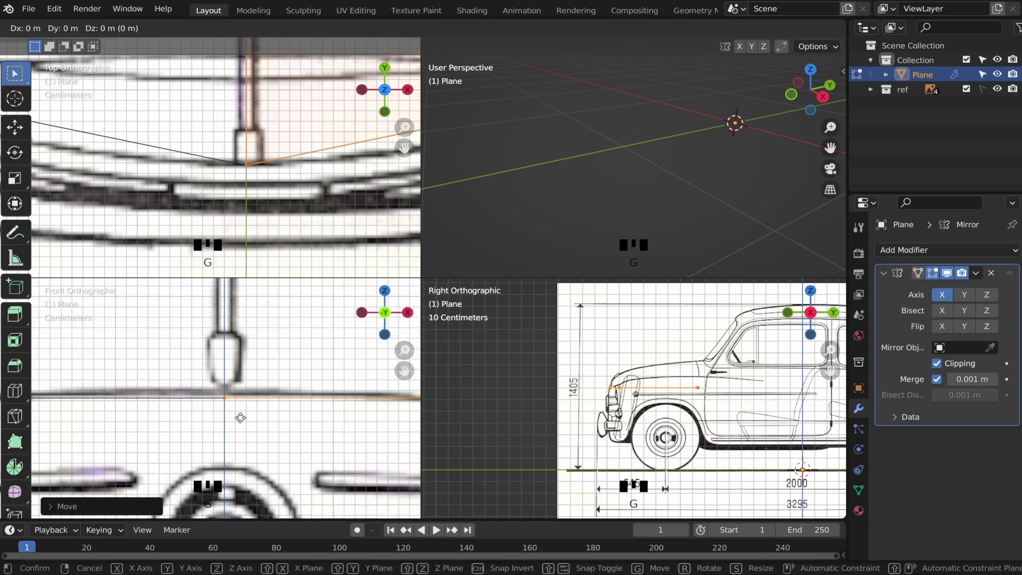
{"action": "key", "text": "z"}
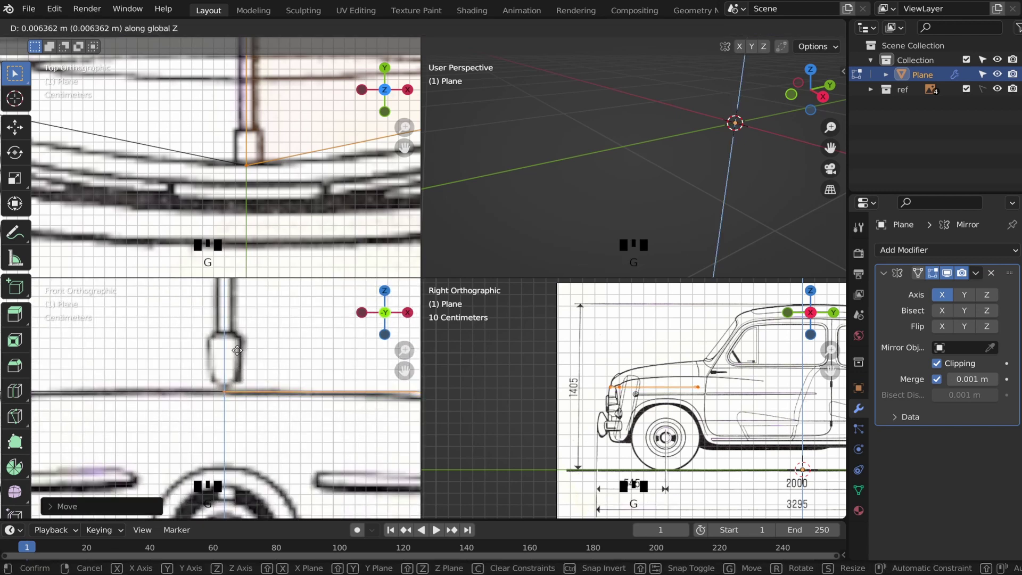
{"action": "left_click", "coordinate": [239, 369]}
{"action": "scroll", "coordinate": [633, 398], "scroll_direction": "down", "scroll_amount": 1}
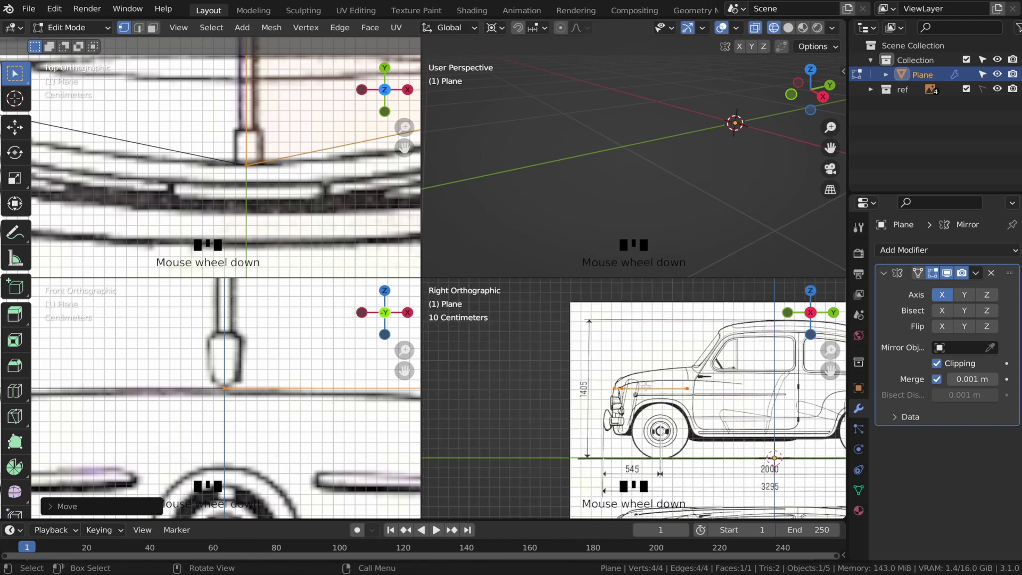
- Select the bonnet's two rear vertices and raise them along Z to the bonnet's rear height in the front and side blueprints
{"action": "left_click", "coordinate": [640, 351]}
{"action": "scroll", "coordinate": [640, 351], "scroll_direction": "up", "scroll_amount": 5}
{"action": "left_click", "coordinate": [783, 412]}
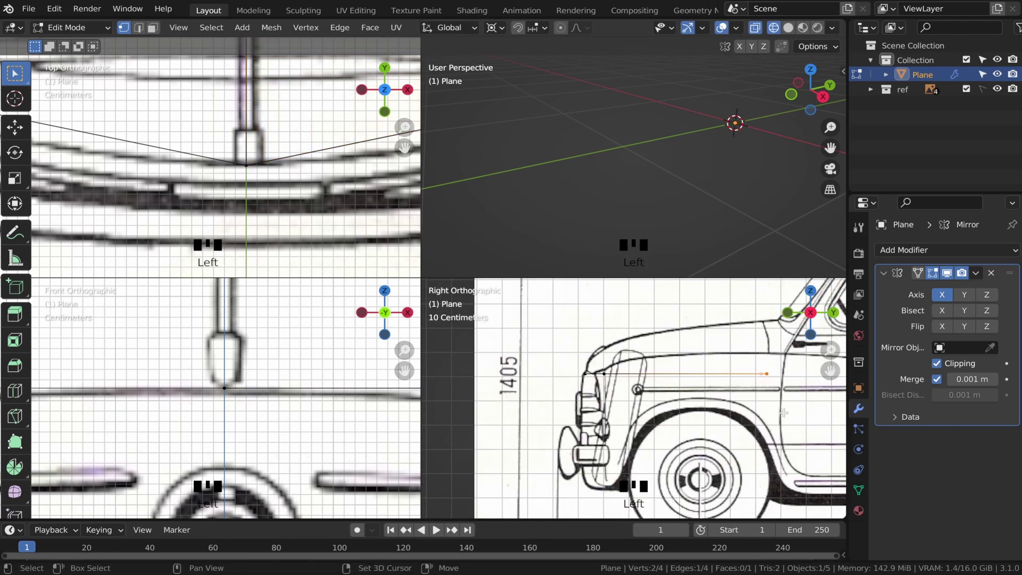
{"action": "middle_click_drag", "start_coordinate": [784, 412], "coordinate": [690, 419], "text": "shift"}
{"action": "scroll", "coordinate": [164, 366], "scroll_direction": "down", "scroll_amount": 4}
{"action": "middle_click_drag", "start_coordinate": [116, 315], "coordinate": [165, 367], "text": "shift"}
{"action": "scroll", "coordinate": [165, 366], "scroll_direction": "up", "scroll_amount": 2, "text": "shift"}
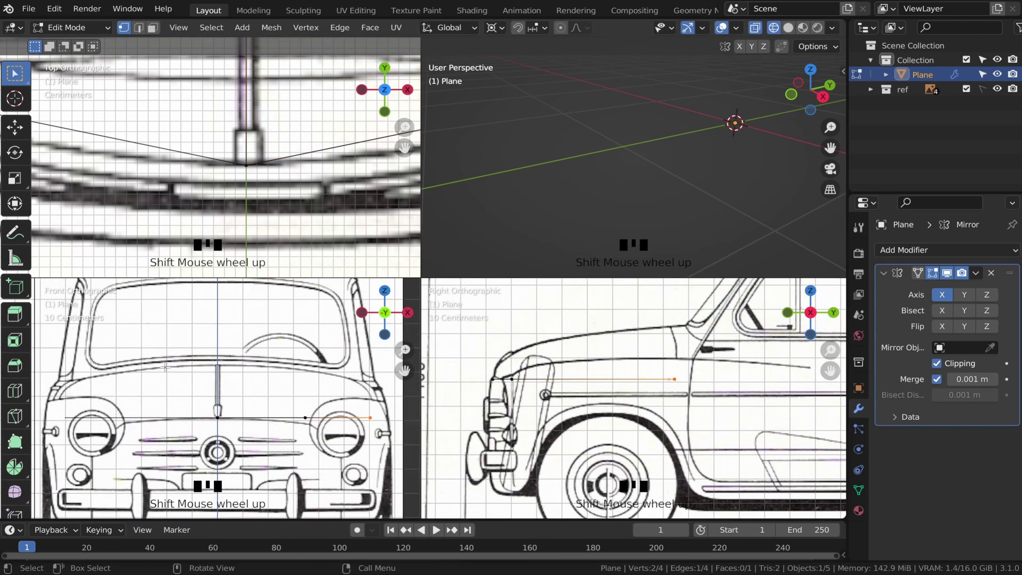
{"action": "key", "text": "g"}
{"action": "key", "text": "z"}
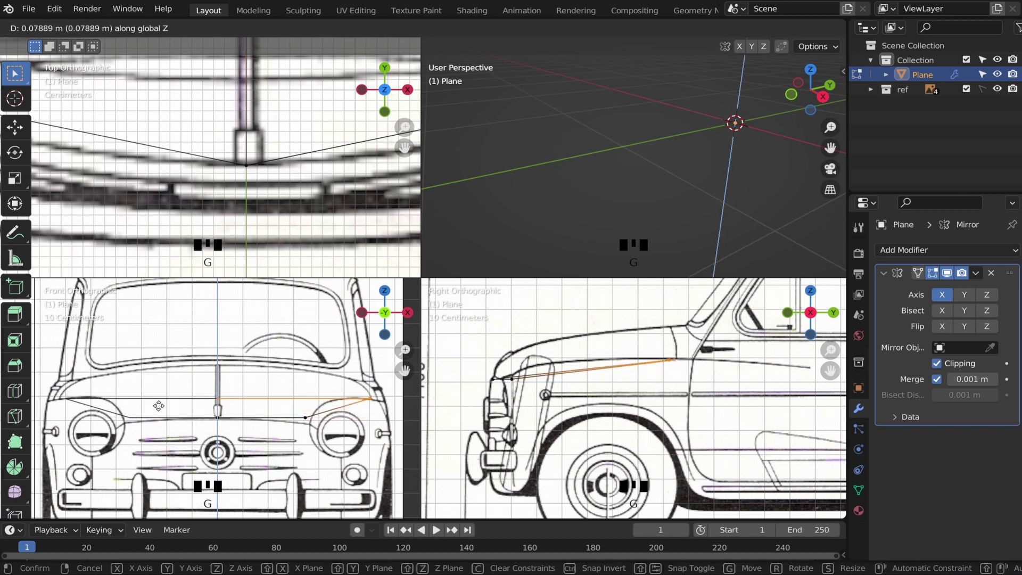
{"action": "left_click", "coordinate": [155, 382]}
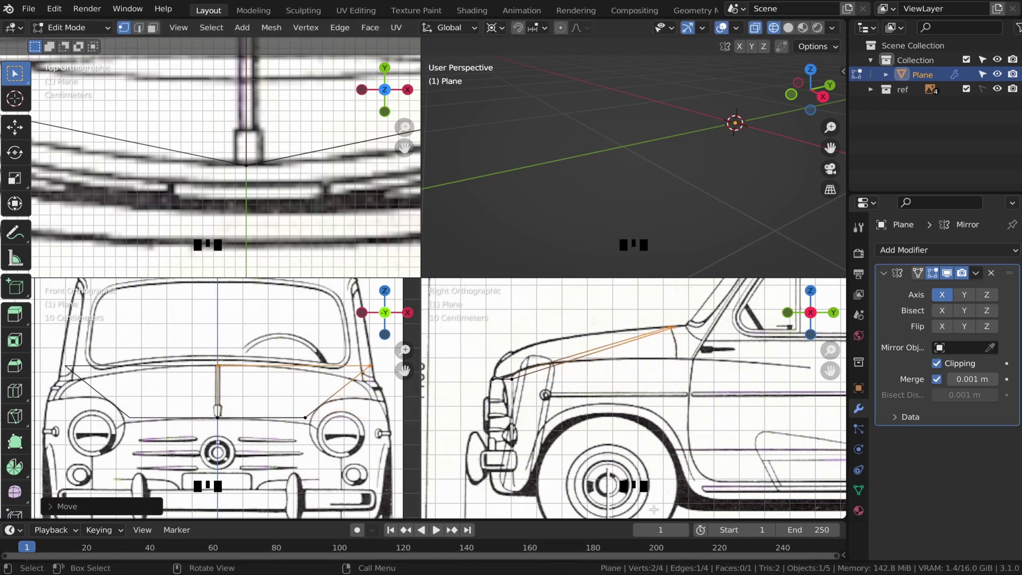
- Move the bonnet's front outer vertex outward and slightly down to the corner beside the headlight in the front blueprint
{"action": "scroll", "coordinate": [665, 405], "scroll_direction": "up", "scroll_amount": 1}
{"action": "scroll", "coordinate": [626, 404], "scroll_direction": "down", "scroll_amount": 1}
{"action": "scroll", "coordinate": [330, 431], "scroll_direction": "down", "scroll_amount": 2}
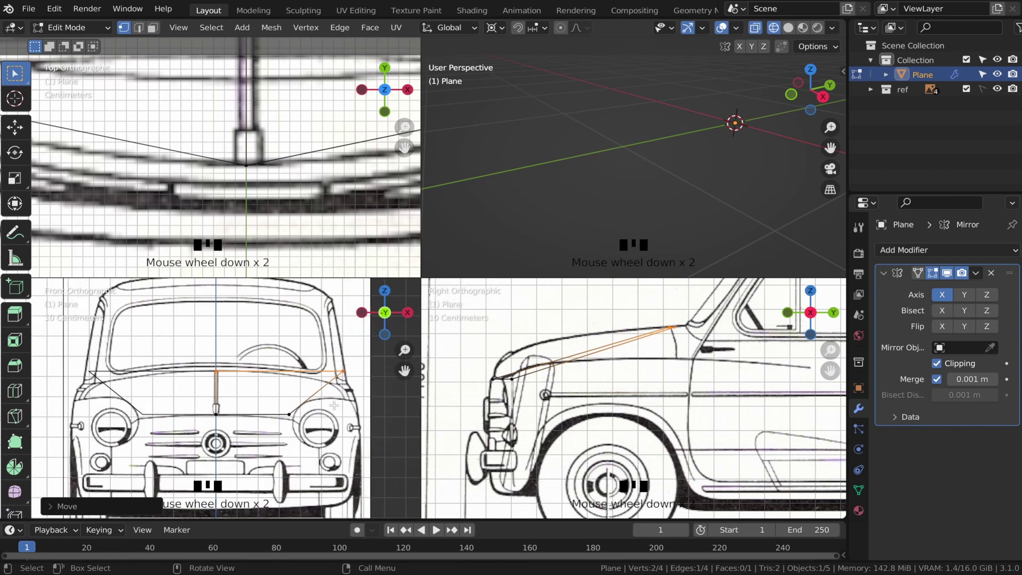
{"action": "scroll", "coordinate": [329, 431], "scroll_direction": "up", "scroll_amount": 2}
{"action": "left_click", "coordinate": [337, 436]}
{"action": "middle_click_drag", "start_coordinate": [337, 435], "coordinate": [280, 418], "text": "shift"}
{"action": "scroll", "coordinate": [223, 406], "scroll_direction": "up", "scroll_amount": 2}
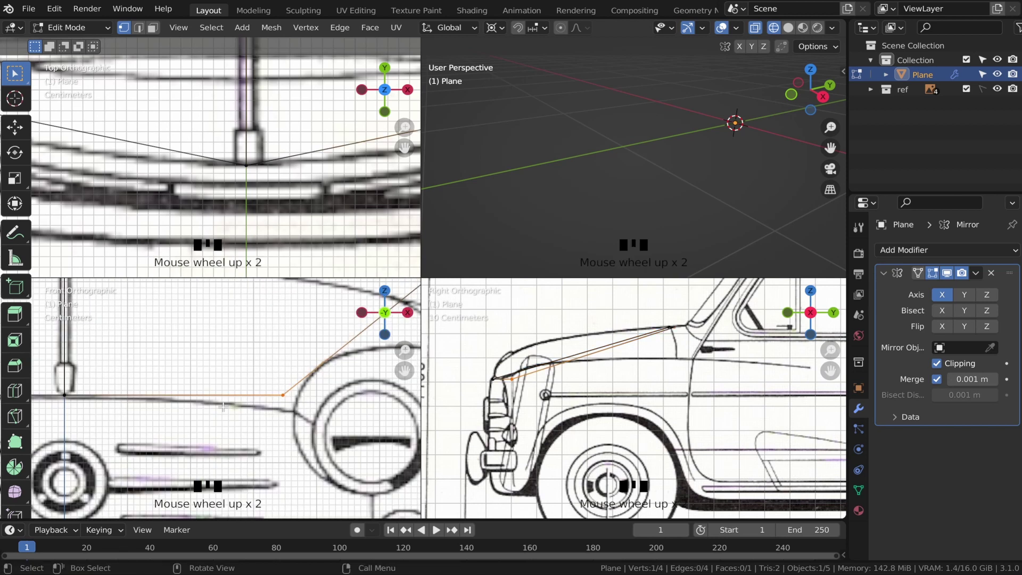
{"action": "key", "text": "g"}
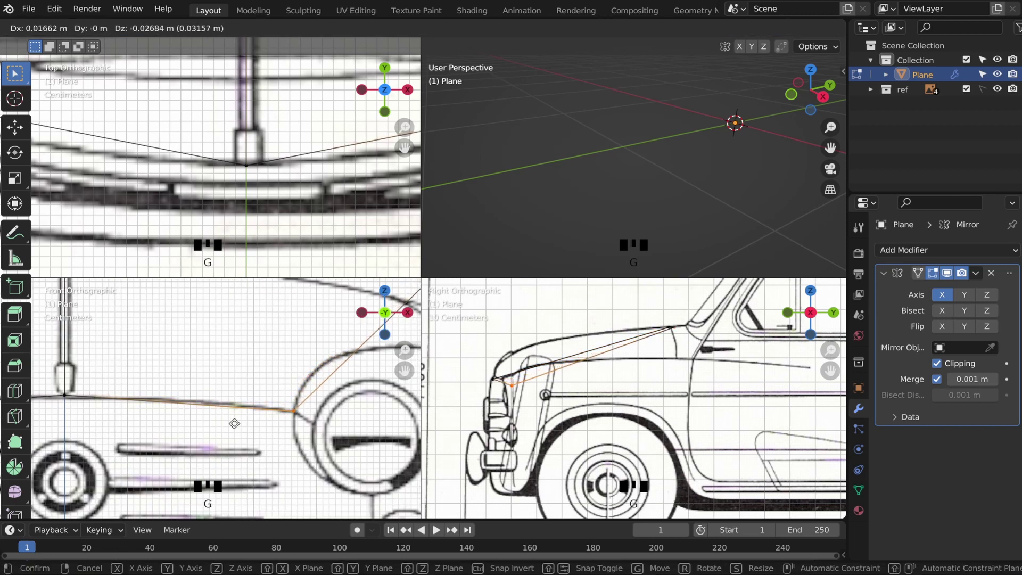
{"action": "left_click", "coordinate": [243, 423]}
- Lower the bonnet's rear outer vertex to the outer end of the bonnet line above the headlight in the front blueprint
{"action": "scroll", "coordinate": [250, 419], "scroll_direction": "down", "scroll_amount": 3}
{"action": "middle_click_drag", "start_coordinate": [283, 406], "coordinate": [251, 450], "text": "shift"}
{"action": "left_click", "coordinate": [313, 369]}
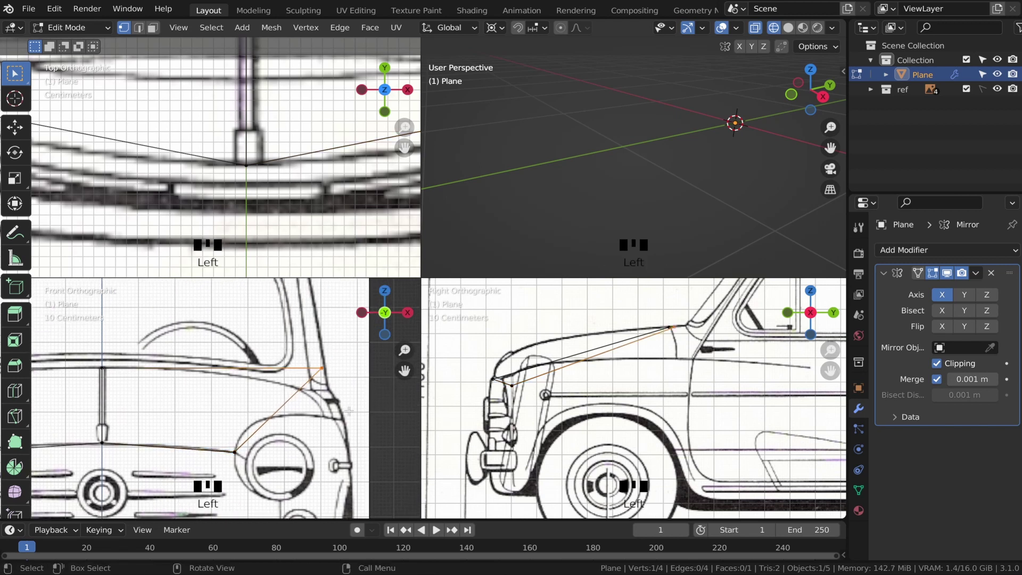
{"action": "scroll", "coordinate": [298, 399], "scroll_direction": "up", "scroll_amount": 3}
{"action": "middle_click_drag", "start_coordinate": [289, 418], "coordinate": [165, 444], "text": "shift"}
{"action": "key", "text": "g"}
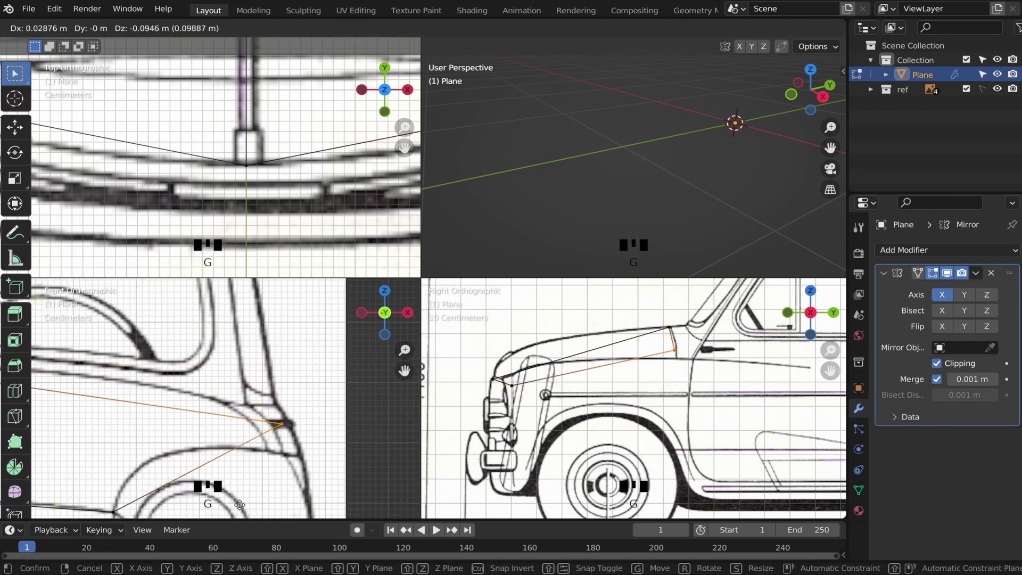
{"action": "left_click", "coordinate": [227, 290]}
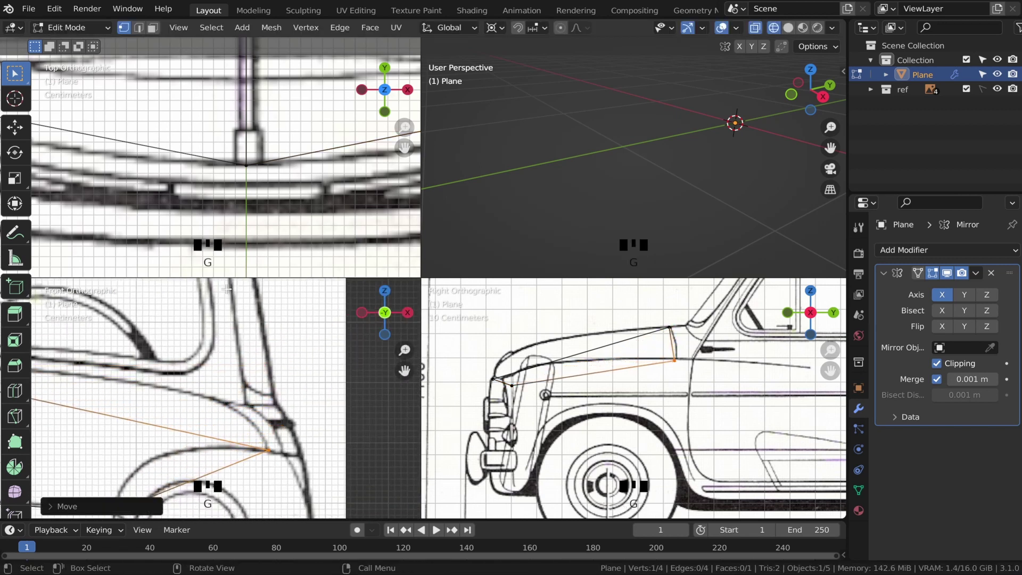
- Slide the rear outer vertex along its edge to the bonnet's rear corner in the top blueprint
{"action": "scroll", "coordinate": [608, 306], "scroll_direction": "up", "scroll_amount": 2}
{"action": "left_click", "coordinate": [658, 343]}
{"action": "scroll", "coordinate": [185, 181], "scroll_direction": "down", "scroll_amount": 4}
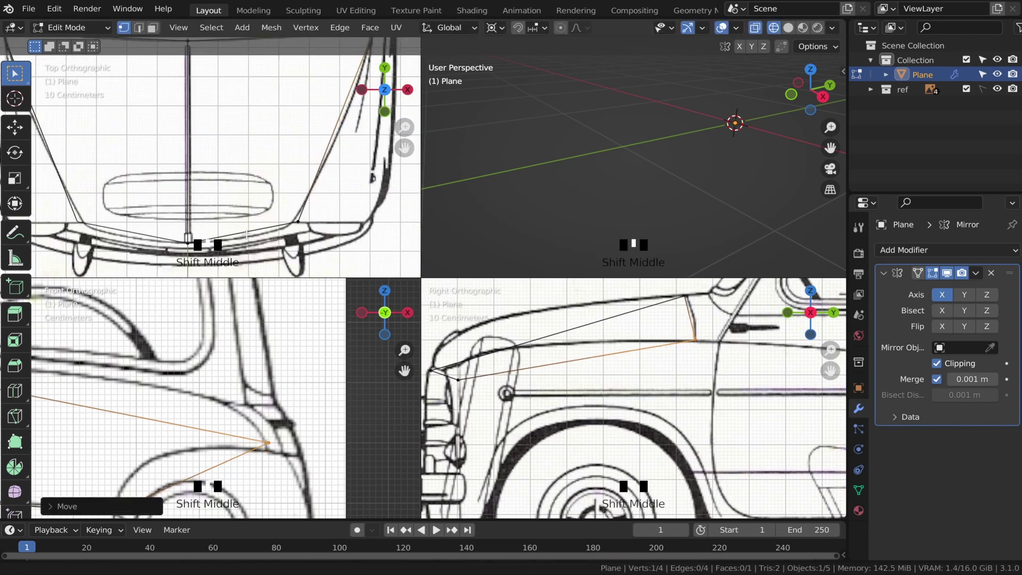
{"action": "scroll", "coordinate": [185, 181], "scroll_direction": "up", "scroll_amount": 2}
{"action": "key", "text": "g"}
{"action": "key", "text": "g"}
{"action": "left_click", "coordinate": [203, 181]}
- Select the front outer vertex and examine how the bonnet outline fits the top, front and side blueprints
{"action": "scroll", "coordinate": [633, 373], "scroll_direction": "down", "scroll_amount": 3}
{"action": "middle_click_drag", "start_coordinate": [159, 469], "coordinate": [250, 340], "text": "shift"}
{"action": "scroll", "coordinate": [250, 340], "scroll_direction": "up", "scroll_amount": 2}
{"action": "scroll", "coordinate": [250, 341], "scroll_direction": "up", "scroll_amount": 2}
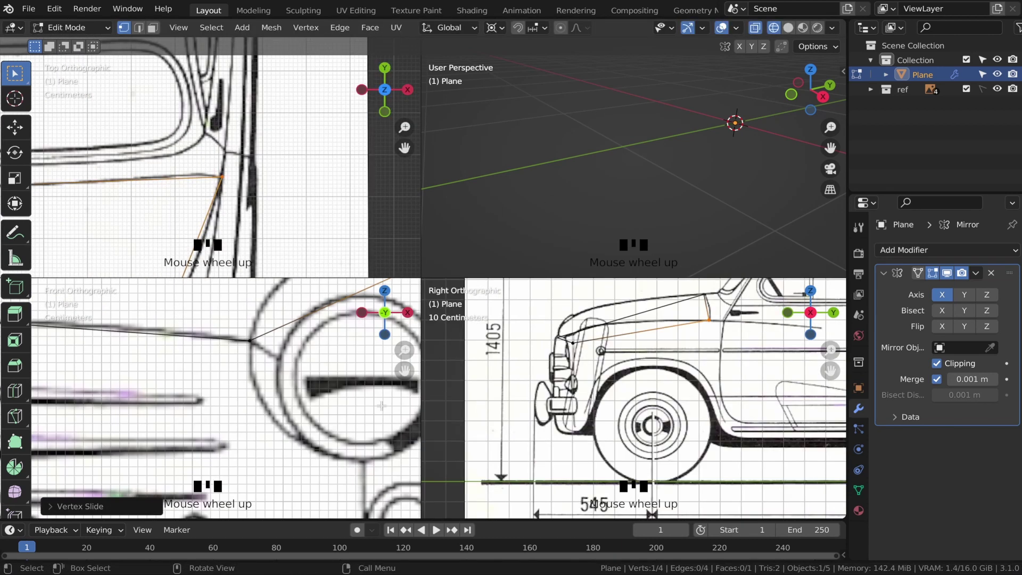
{"action": "middle_click_drag", "start_coordinate": [634, 372], "coordinate": [581, 407], "text": "shift"}
{"action": "scroll", "coordinate": [301, 155], "scroll_direction": "down", "scroll_amount": 3}
{"action": "middle_click_drag", "start_coordinate": [213, 213], "coordinate": [302, 147], "text": "shift"}
{"action": "scroll", "coordinate": [301, 147], "scroll_direction": "up", "scroll_amount": 2}
{"action": "left_click", "coordinate": [260, 241]}
{"action": "middle_click_drag", "start_coordinate": [298, 213], "coordinate": [311, 172], "text": "shift"}
{"action": "scroll", "coordinate": [532, 388], "scroll_direction": "up", "scroll_amount": 2}
{"action": "scroll", "coordinate": [251, 373], "scroll_direction": "down", "scroll_amount": 3}
{"action": "scroll", "coordinate": [302, 156], "scroll_direction": "down", "scroll_amount": 2}
{"action": "scroll", "coordinate": [267, 229], "scroll_direction": "up", "scroll_amount": 2}
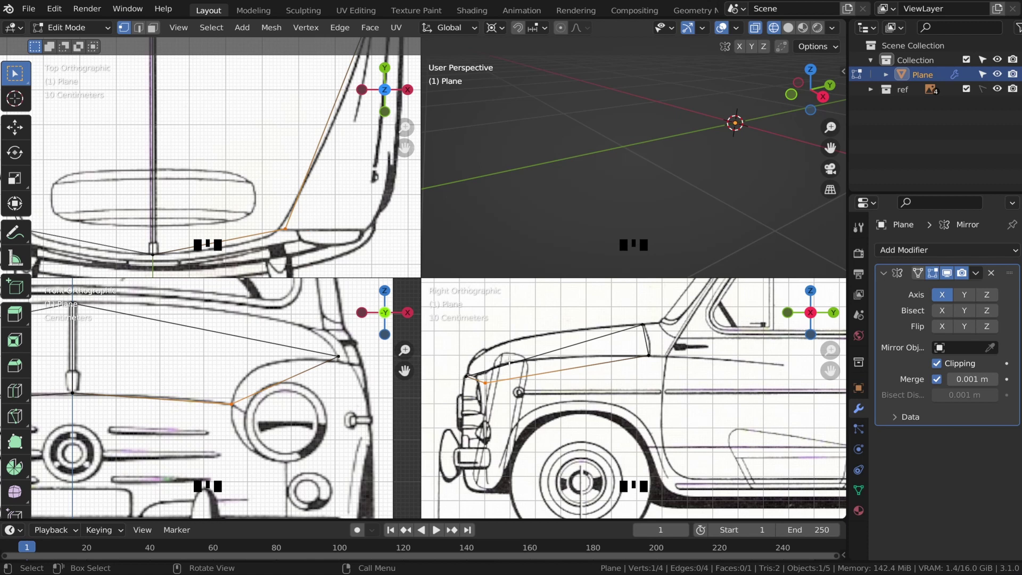
{"action": "scroll", "coordinate": [296, 152], "scroll_direction": "down", "scroll_amount": 4}
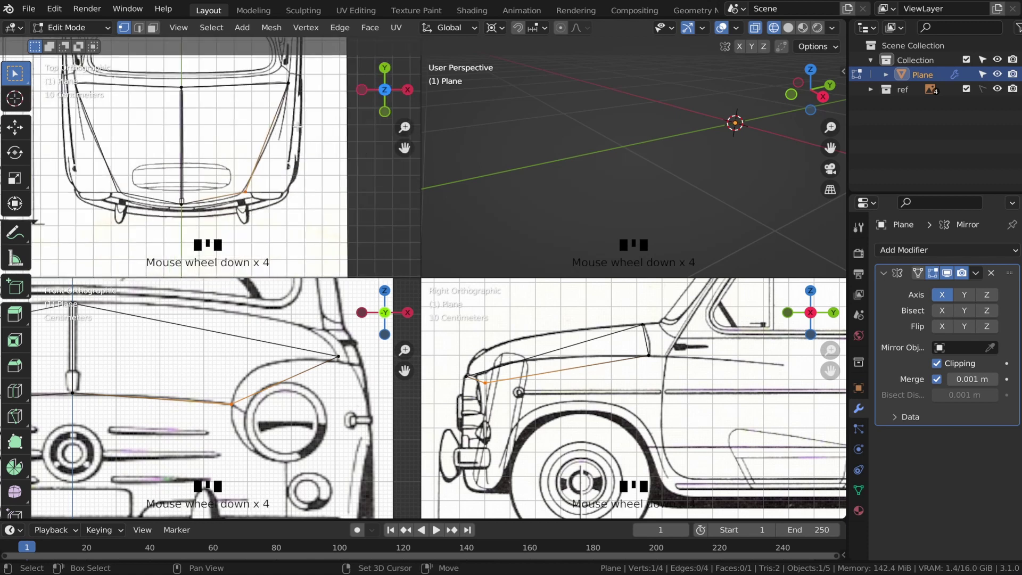
{"action": "scroll", "coordinate": [297, 185], "scroll_direction": "up", "scroll_amount": 3}
{"action": "scroll", "coordinate": [296, 176], "scroll_direction": "down", "scroll_amount": 3}
{"action": "scroll", "coordinate": [301, 125], "scroll_direction": "up", "scroll_amount": 3}
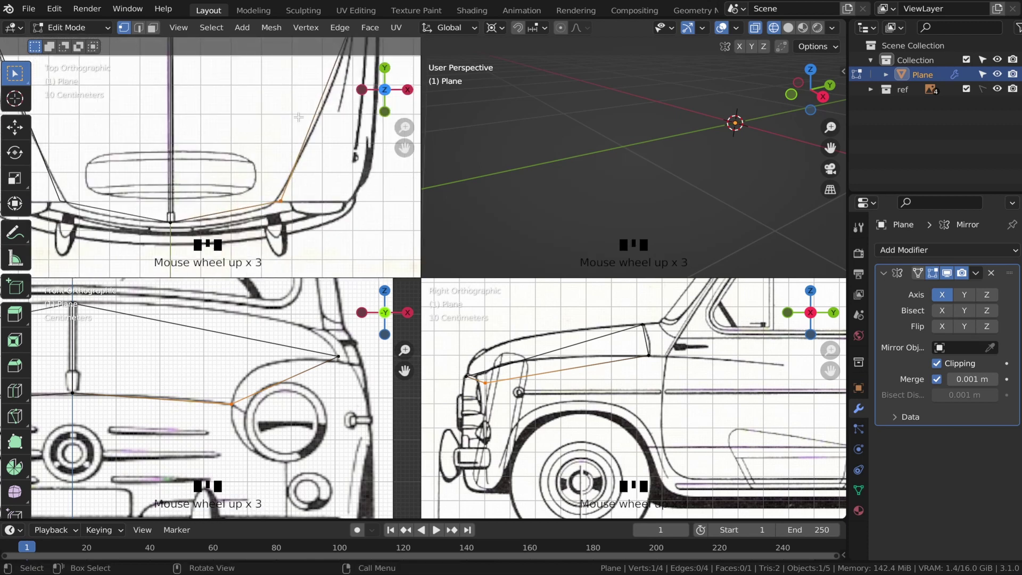
{"action": "scroll", "coordinate": [288, 116], "scroll_direction": "up", "scroll_amount": 1}
- Leave Edit Mode, make the ref blueprints selectable and scale the top blueprint by about 1.04 along X to match the bonnet face
{"action": "key", "text": "Tab"}
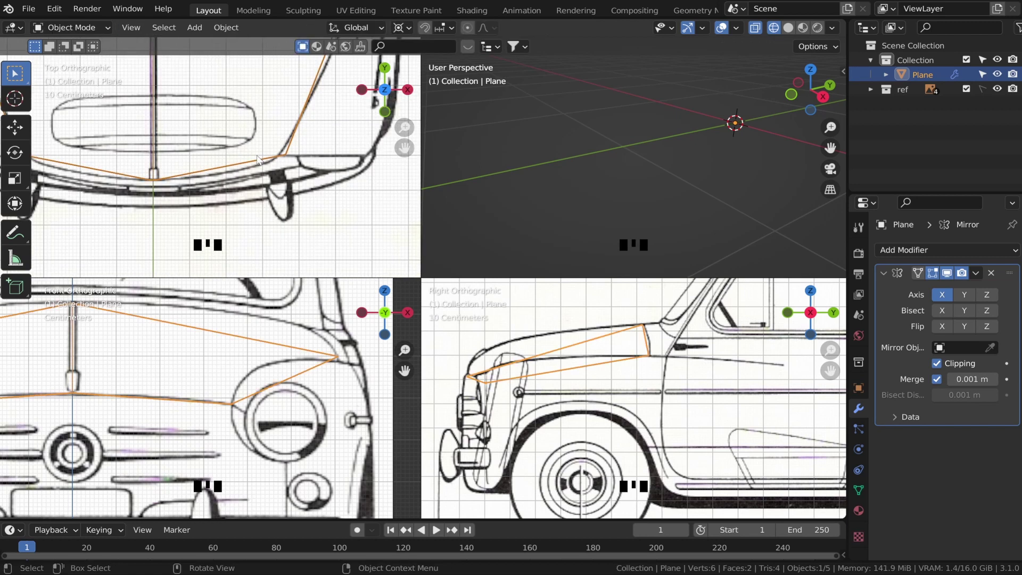
{"action": "left_click", "coordinate": [982, 89]}
{"action": "left_click", "coordinate": [867, 88]}
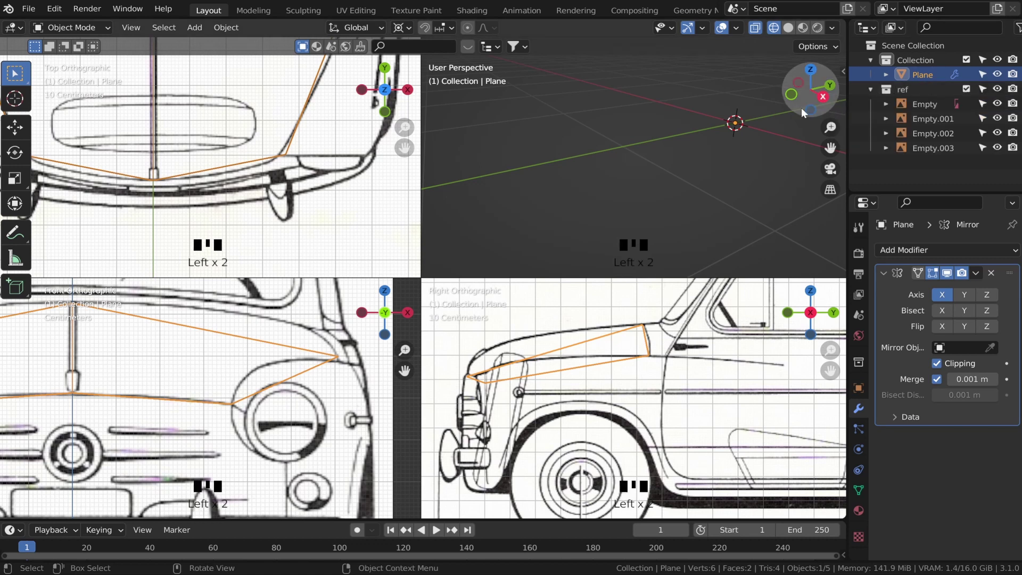
{"action": "left_click", "coordinate": [307, 209]}
{"action": "key", "text": "s"}
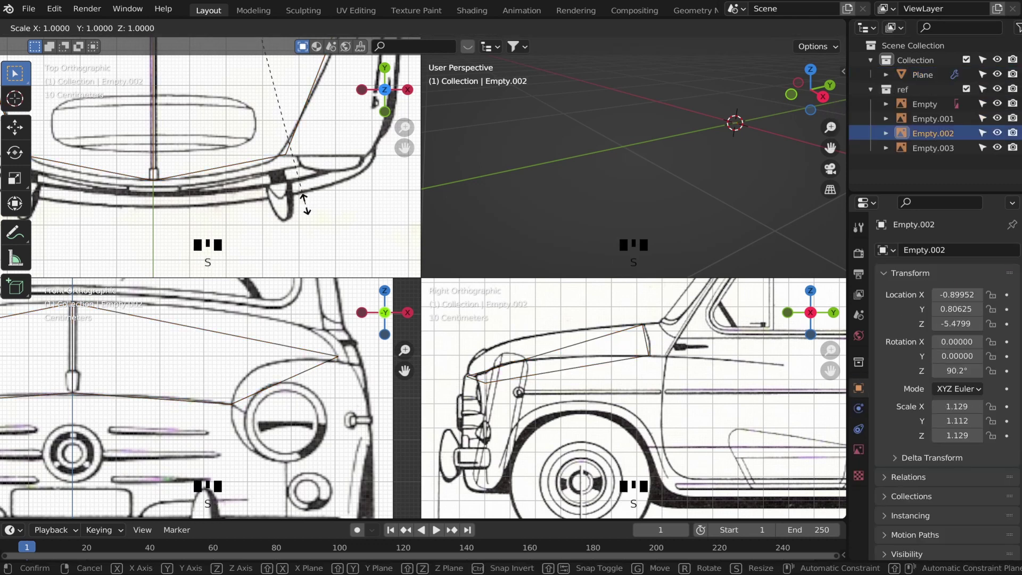
{"action": "key", "text": "x"}
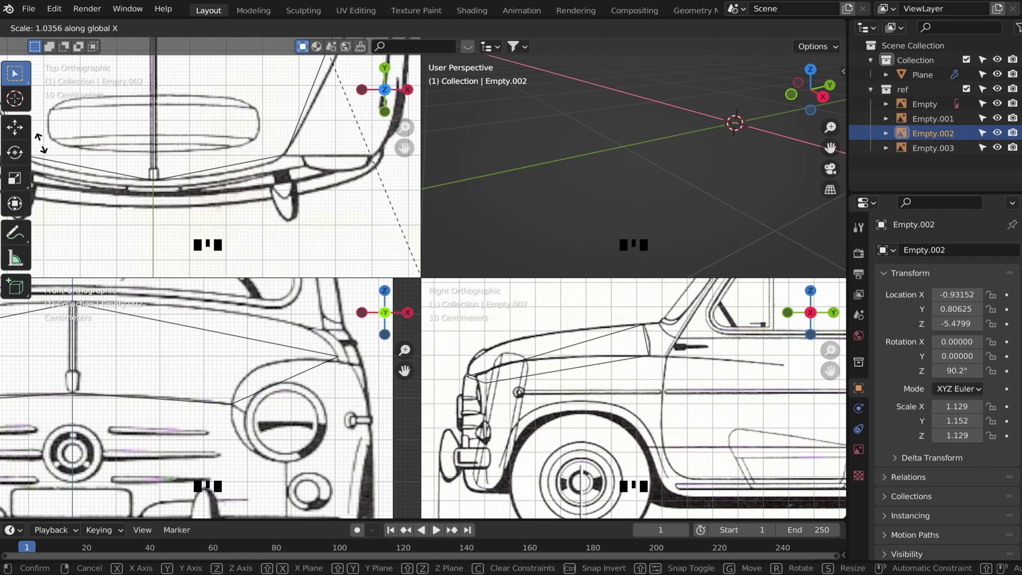
{"action": "left_click", "coordinate": [56, 162]}
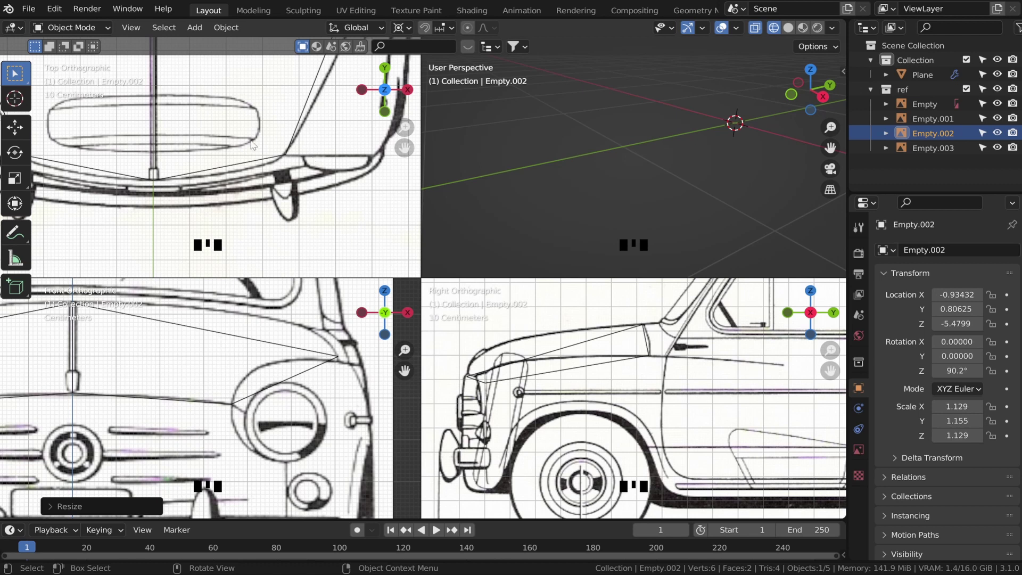
- Collapse the ref collection and lock it from selection, and return to editing the bonnet plane
{"action": "left_click", "coordinate": [871, 89]}
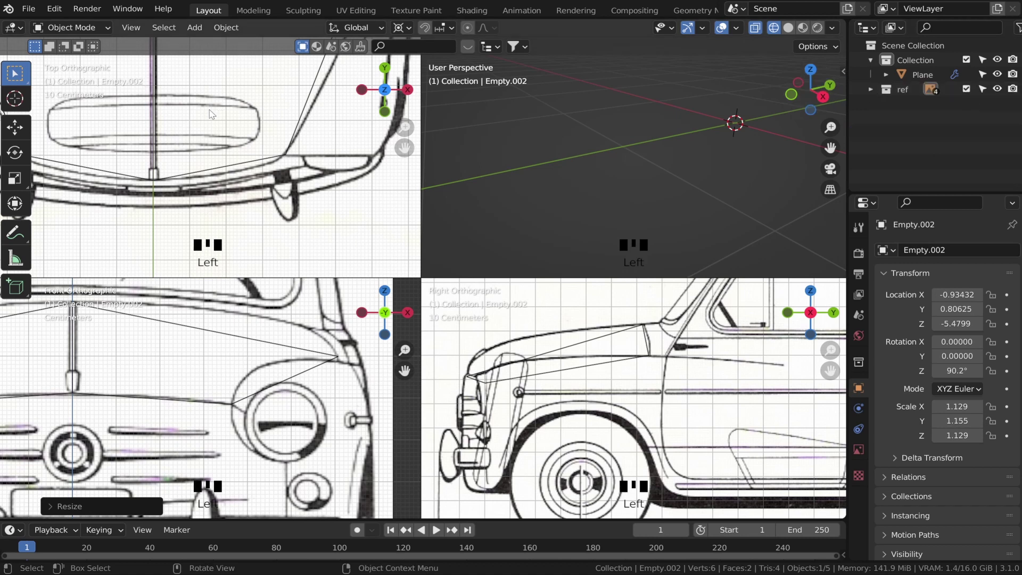
{"action": "left_click", "coordinate": [997, 89]}
{"action": "scroll", "coordinate": [311, 201], "scroll_direction": "down", "scroll_amount": 3}
{"action": "middle_click_drag", "start_coordinate": [311, 202], "coordinate": [291, 252], "text": "shift"}
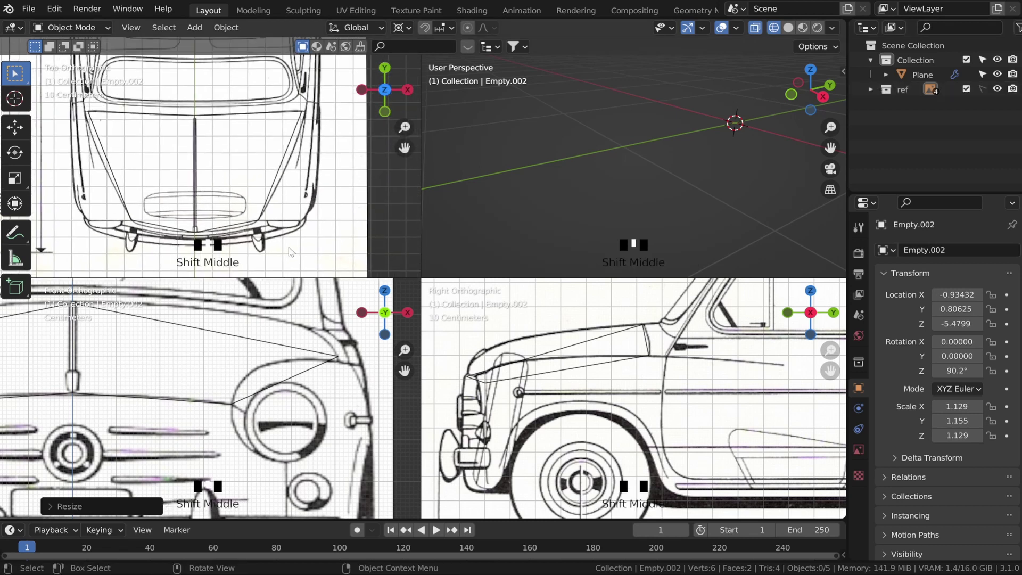
{"action": "left_click", "coordinate": [269, 202]}
{"action": "middle_click_drag", "start_coordinate": [269, 202], "coordinate": [318, 173], "text": "shift"}
{"action": "scroll", "coordinate": [318, 173], "scroll_direction": "up", "scroll_amount": 1}
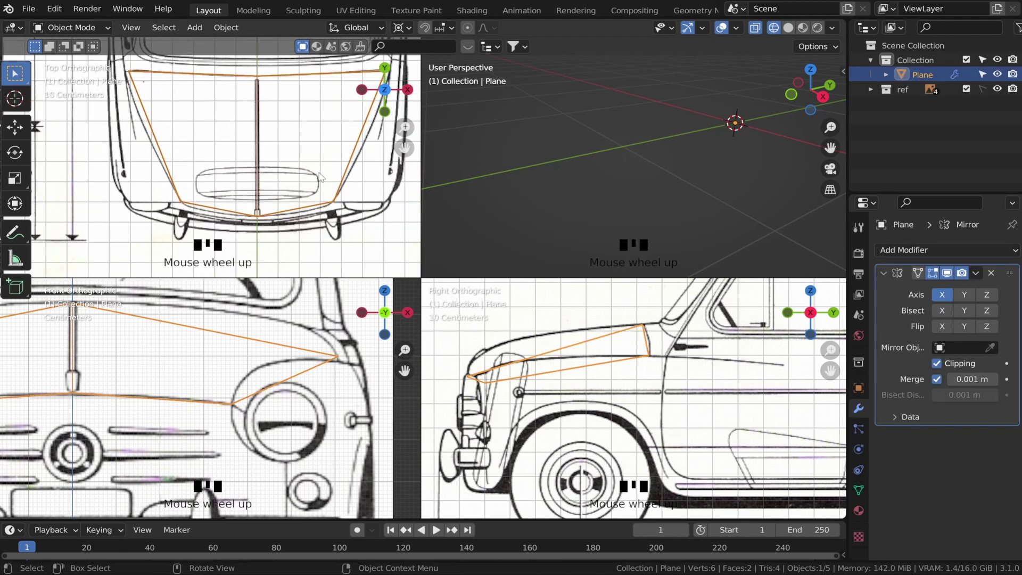
{"action": "key", "text": "Tab"}
{"action": "middle_click_drag", "start_coordinate": [315, 208], "coordinate": [308, 189], "text": "shift"}
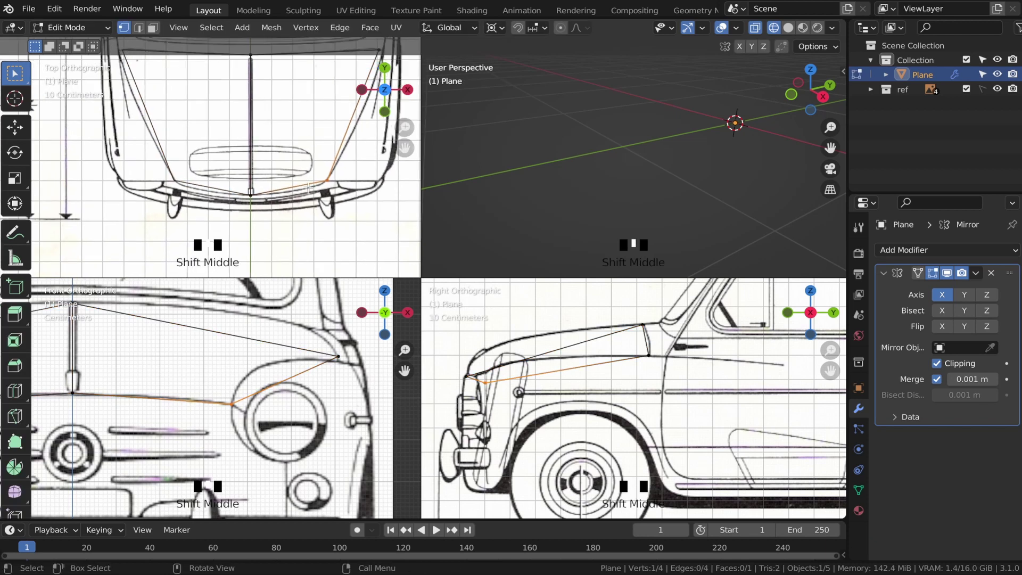
- Add a lengthwise loop cut through the middle of the bonnet half and raise its rear vertex to the bonnet line in the front blueprint
{"action": "middle_click_drag", "start_coordinate": [200, 391], "coordinate": [262, 388], "text": "shift"}
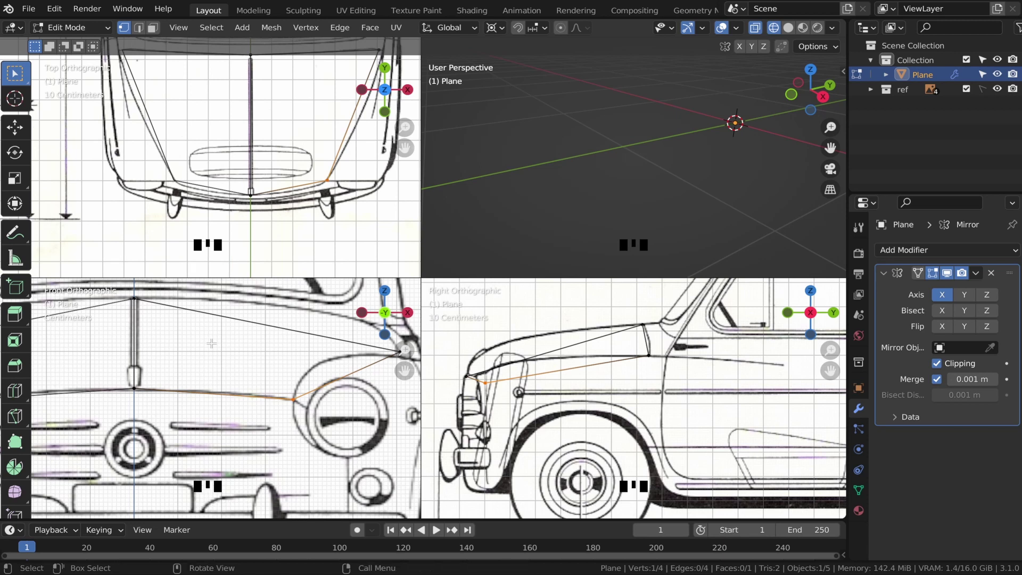
{"action": "key", "text": "ctrl+r"}
{"action": "left_click", "coordinate": [212, 327]}
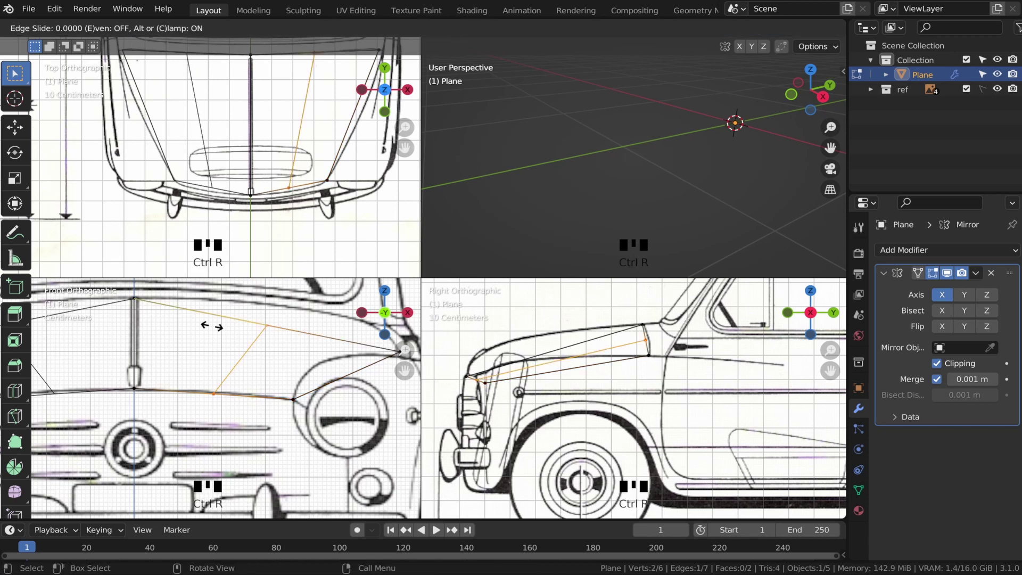
{"action": "right_click", "coordinate": [218, 321]}
{"action": "key", "text": "g"}
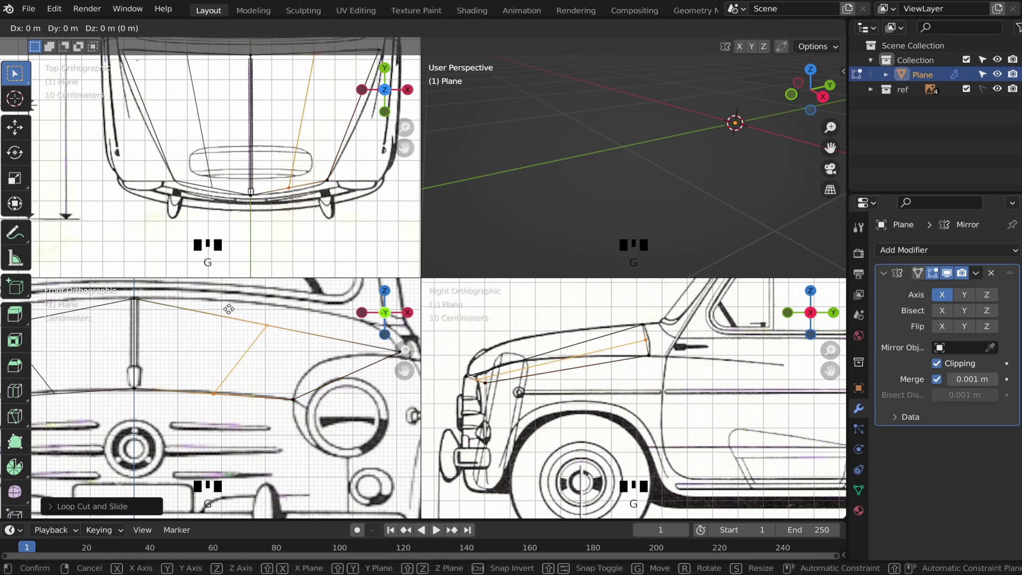
{"action": "left_click", "coordinate": [229, 307]}
{"action": "left_click", "coordinate": [267, 323]}
{"action": "key", "text": "g"}
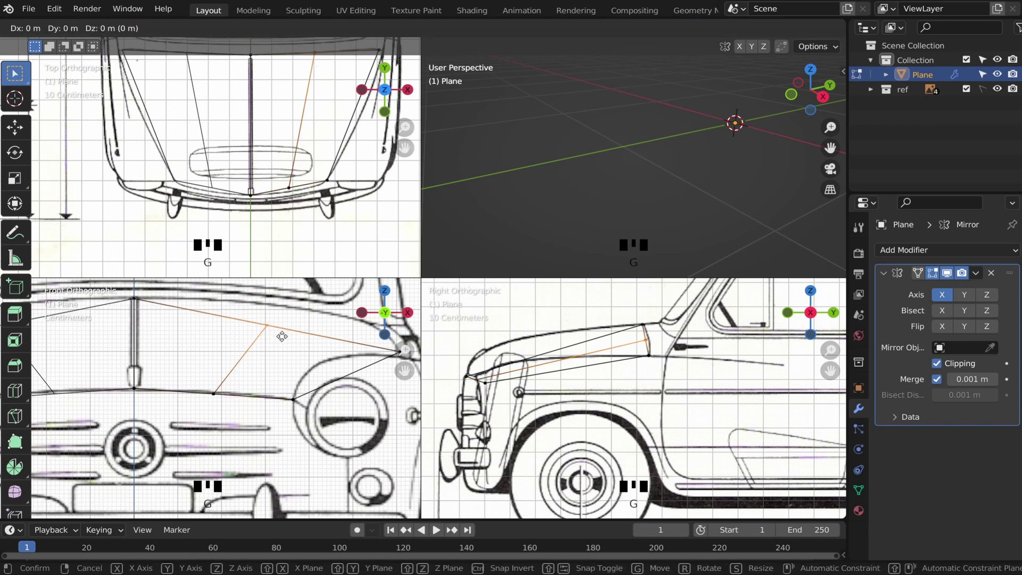
{"action": "left_click", "coordinate": [281, 318]}
- Add a lengthwise loop cut between the centre line and the first cut, and fit its vertices to the bonnet outline in the front blueprint
{"action": "key", "text": "ctrl+r"}
{"action": "left_click", "coordinate": [183, 326]}
{"action": "middle_click_drag", "start_coordinate": [200, 319], "coordinate": [237, 468], "text": "shift"}
{"action": "key", "text": "g"}
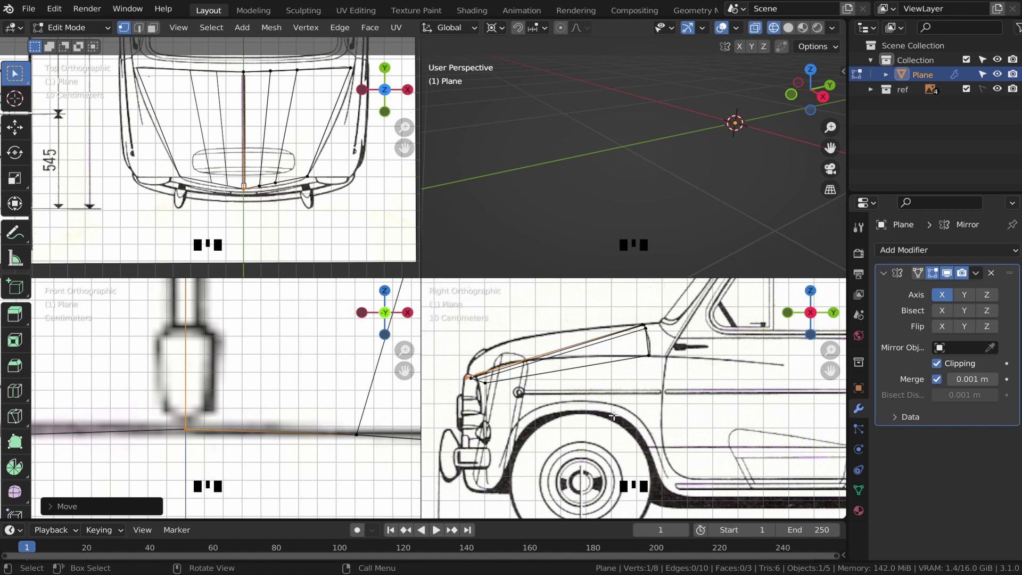
{"action": "scroll", "coordinate": [350, 416], "scroll_direction": "down", "scroll_amount": 5}
{"action": "scroll", "coordinate": [320, 410], "scroll_direction": "up", "scroll_amount": 1}
{"action": "left_click", "coordinate": [269, 409]}
{"action": "key", "text": "g"}
{"action": "left_click", "coordinate": [269, 405]}
{"action": "scroll", "coordinate": [267, 404], "scroll_direction": "down", "scroll_amount": 4}
{"action": "scroll", "coordinate": [276, 183], "scroll_direction": "up", "scroll_amount": 8}
- Move the front vertices of both lengthwise cuts forward onto the curved front edge of the bonnet in the top blueprint
{"action": "left_click", "coordinate": [208, 192]}
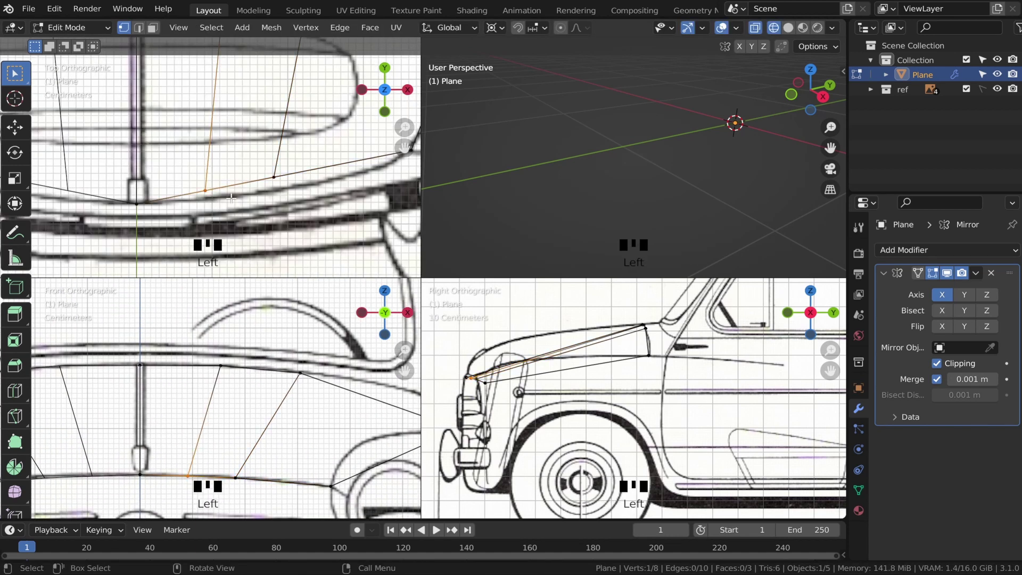
{"action": "key", "text": "g"}
{"action": "left_click", "coordinate": [231, 207]}
{"action": "left_click", "coordinate": [273, 178]}
{"action": "key", "text": "g"}
{"action": "left_click", "coordinate": [276, 190]}
{"action": "middle_click_drag", "start_coordinate": [256, 202], "coordinate": [260, 155], "text": "shift"}
- Add a third lengthwise loop cut near the bonnet's outer side and fit its vertices to the outline in the front blueprint
{"action": "key", "text": "ctrl+r"}
{"action": "key", "text": "g"}
{"action": "left_click", "coordinate": [217, 328]}
{"action": "scroll", "coordinate": [219, 333], "scroll_direction": "down", "scroll_amount": 5}
{"action": "left_click", "coordinate": [250, 357]}
{"action": "key", "text": "g"}
{"action": "left_click", "coordinate": [249, 348]}
{"action": "scroll", "coordinate": [260, 155], "scroll_direction": "down", "scroll_amount": 3}
- Nudge the bonnet's rear outer corner vertex onto the blueprint corner in the top and front views
{"action": "left_click", "coordinate": [314, 170]}
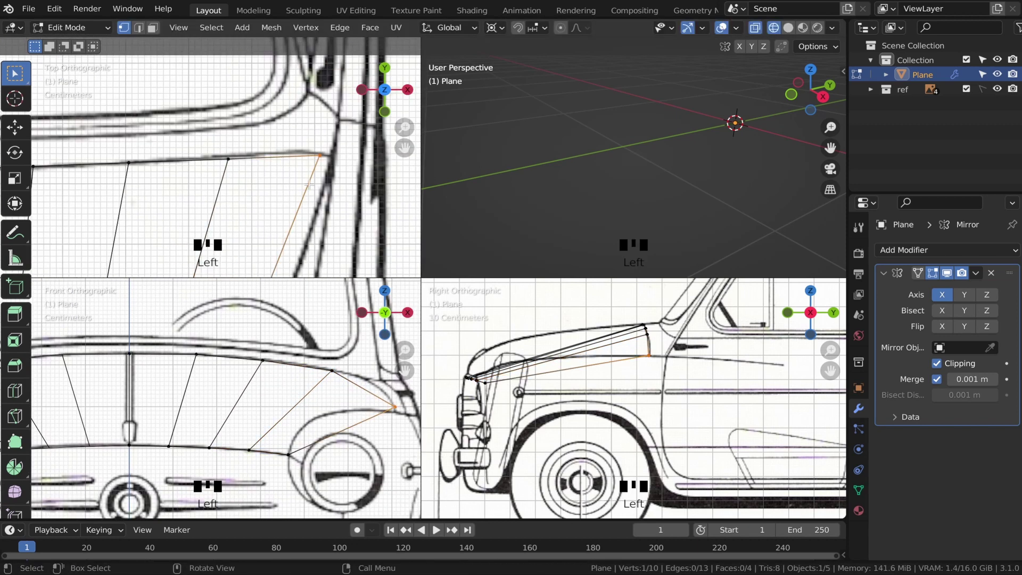
{"action": "key", "text": "g"}
{"action": "left_click", "coordinate": [312, 185]}
{"action": "scroll", "coordinate": [638, 373], "scroll_direction": "down", "scroll_amount": 1}
{"action": "scroll", "coordinate": [340, 401], "scroll_direction": "down", "scroll_amount": 1}
{"action": "middle_click_drag", "start_coordinate": [367, 404], "coordinate": [305, 397], "text": "shift"}
{"action": "key", "text": "g"}
{"action": "left_click", "coordinate": [312, 410]}
{"action": "scroll", "coordinate": [623, 374], "scroll_direction": "up", "scroll_amount": 3}
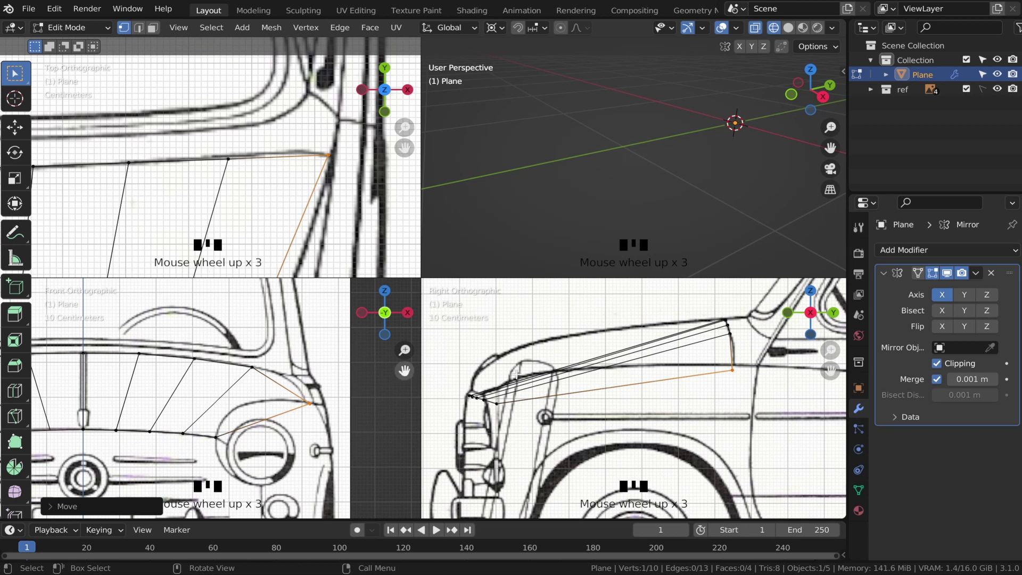
- Add a crosswise loop cut through the middle of the bonnet and raise it to the curved profile in the side blueprint
{"action": "key", "text": "ctrl+r"}
{"action": "left_click", "coordinate": [556, 365]}
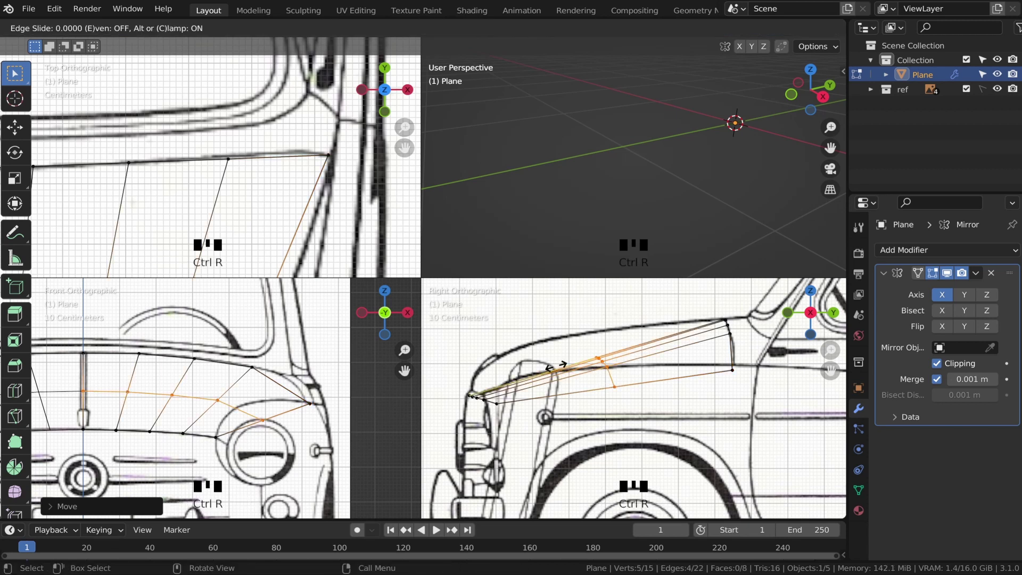
{"action": "right_click", "coordinate": [556, 365]}
{"action": "key", "text": "g"}
{"action": "left_click", "coordinate": [555, 341]}
- Add a crosswise loop cut between the middle cut and the rear edge, and fit it to the bonnet's side profile
{"action": "key", "text": "ctrl+r"}
{"action": "left_click", "coordinate": [647, 359]}
{"action": "right_click", "coordinate": [647, 359]}
{"action": "key", "text": "g"}
{"action": "left_click", "coordinate": [648, 358]}
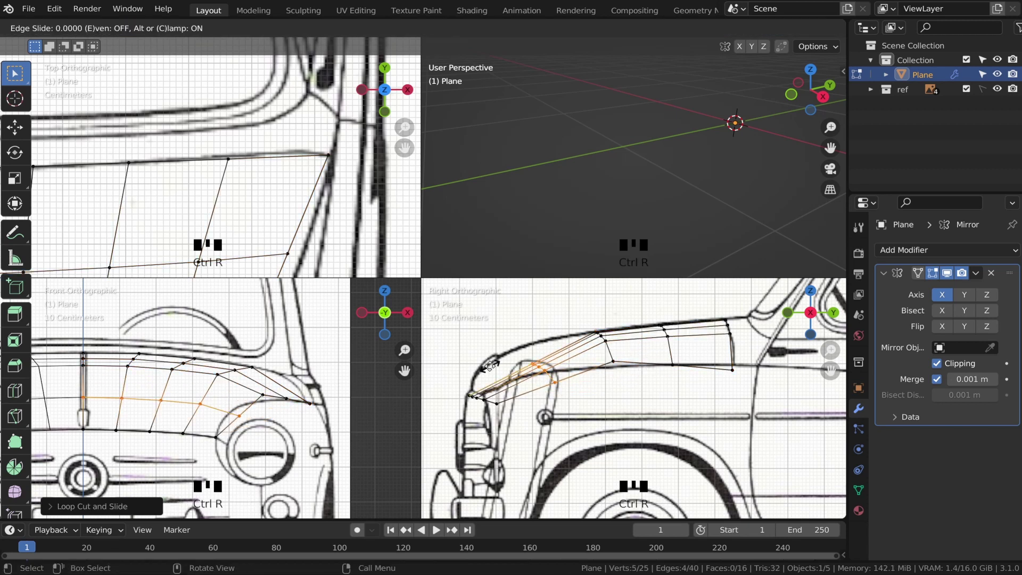
- Add further crosswise loop cuts toward the bonnet's nose and move each onto the rounded front profile in the side blueprint
{"action": "right_click", "coordinate": [489, 365]}
{"action": "key", "text": "g"}
{"action": "left_click", "coordinate": [487, 347]}
{"action": "key", "text": "ctrl+r"}
{"action": "left_click", "coordinate": [465, 357]}
{"action": "right_click", "coordinate": [465, 358]}
{"action": "key", "text": "g"}
{"action": "left_click", "coordinate": [460, 350]}
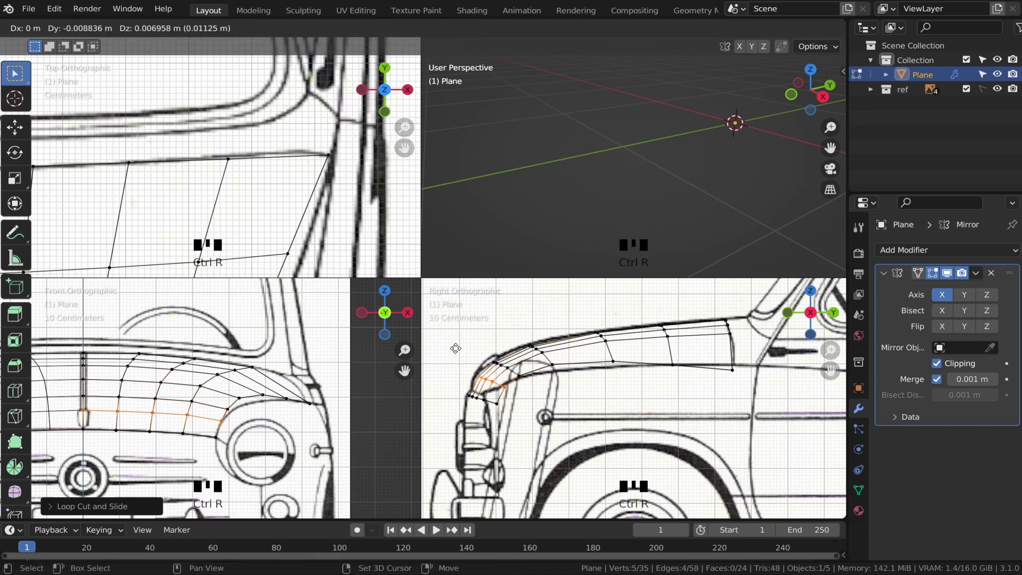
- Place the new loop cut near the bonnet's nose, then move and slide its vertices onto the curve in the side blueprint
{"action": "left_click", "coordinate": [456, 348]}
{"action": "middle_click_drag", "start_coordinate": [578, 402], "coordinate": [804, 436], "text": "shift"}
{"action": "scroll", "coordinate": [620, 439], "scroll_direction": "up", "scroll_amount": 2}
{"action": "left_click", "coordinate": [626, 442]}
{"action": "key", "text": "g"}
{"action": "left_click", "coordinate": [627, 449]}
{"action": "left_click", "coordinate": [697, 414]}
{"action": "key", "text": "g"}
{"action": "key", "text": "g"}
{"action": "left_click", "coordinate": [724, 422]}
- Move the bonnet's lowest front row of vertices to the nose outline in the side blueprint
{"action": "scroll", "coordinate": [625, 426], "scroll_direction": "down", "scroll_amount": 3}
{"action": "scroll", "coordinate": [633, 426], "scroll_direction": "up", "scroll_amount": 1}
{"action": "left_click_drag", "start_coordinate": [498, 451], "coordinate": [580, 490]}
{"action": "key", "text": "g"}
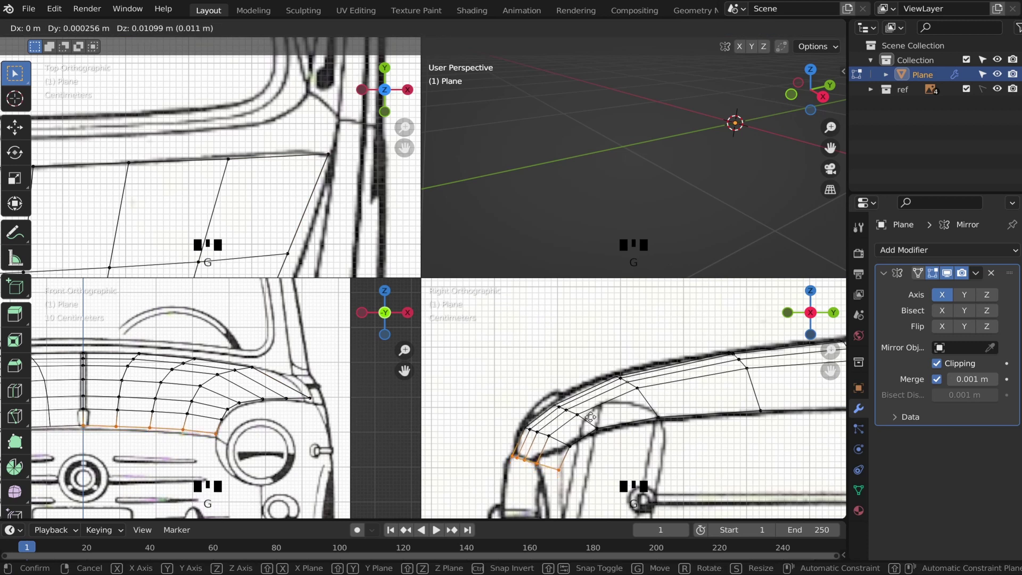
{"action": "left_click", "coordinate": [590, 418]}
- Lower the front edge row along Z to match the bonnet's lower line in the front blueprint
{"action": "scroll", "coordinate": [88, 430], "scroll_direction": "up", "scroll_amount": 1}
{"action": "middle_click_drag", "start_coordinate": [88, 429], "coordinate": [179, 442], "text": "shift"}
{"action": "scroll", "coordinate": [230, 122], "scroll_direction": "down", "scroll_amount": 8}
{"action": "scroll", "coordinate": [181, 234], "scroll_direction": "up", "scroll_amount": 5}
{"action": "middle_click_drag", "start_coordinate": [181, 234], "coordinate": [193, 214], "text": "shift"}
{"action": "scroll", "coordinate": [186, 447], "scroll_direction": "up", "scroll_amount": 1}
{"action": "key", "text": "g"}
{"action": "key", "text": "z"}
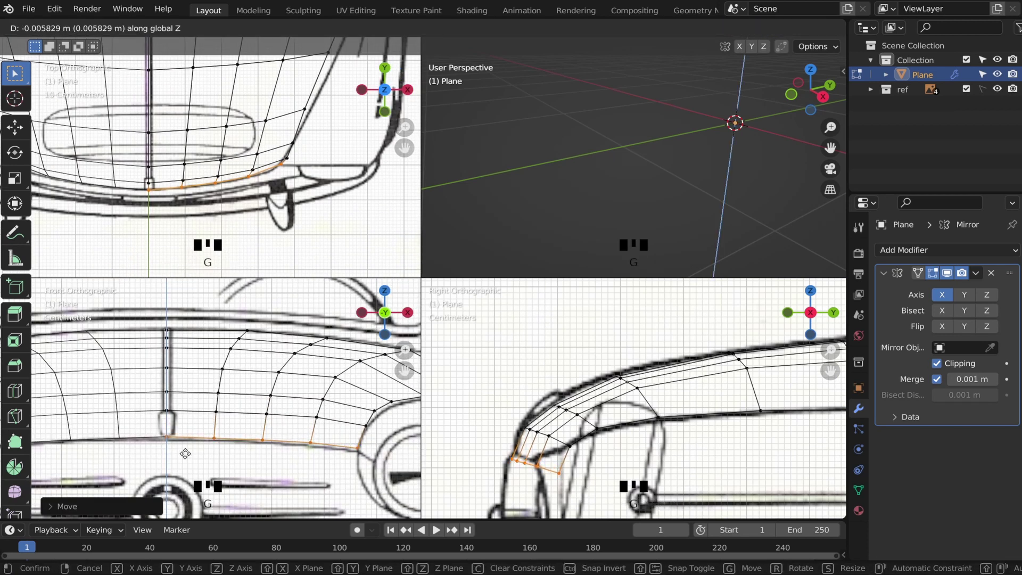
{"action": "left_click", "coordinate": [186, 457]}
- Display the bonnet in solid shading with X-ray off and switch to Object Mode
{"action": "scroll", "coordinate": [586, 394], "scroll_direction": "down", "scroll_amount": 6}
{"action": "scroll", "coordinate": [586, 393], "scroll_direction": "up", "scroll_amount": 3}
{"action": "mouse_move", "coordinate": [627, 170]}
{"action": "middle_mouse_down"}
{"action": "mouse_move", "coordinate": [709, 159]}
{"action": "mouse_move", "coordinate": [676, 149]}
{"action": "middle_mouse_up"}
{"action": "scroll", "coordinate": [681, 144], "scroll_direction": "down", "scroll_amount": 1}
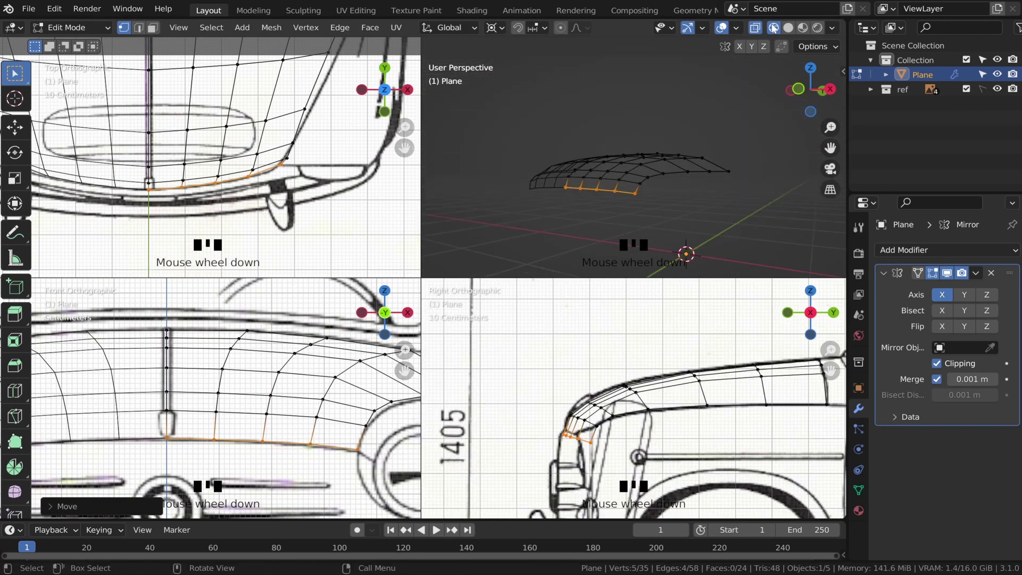
{"action": "left_click", "coordinate": [788, 27]}
{"action": "left_click", "coordinate": [756, 28]}
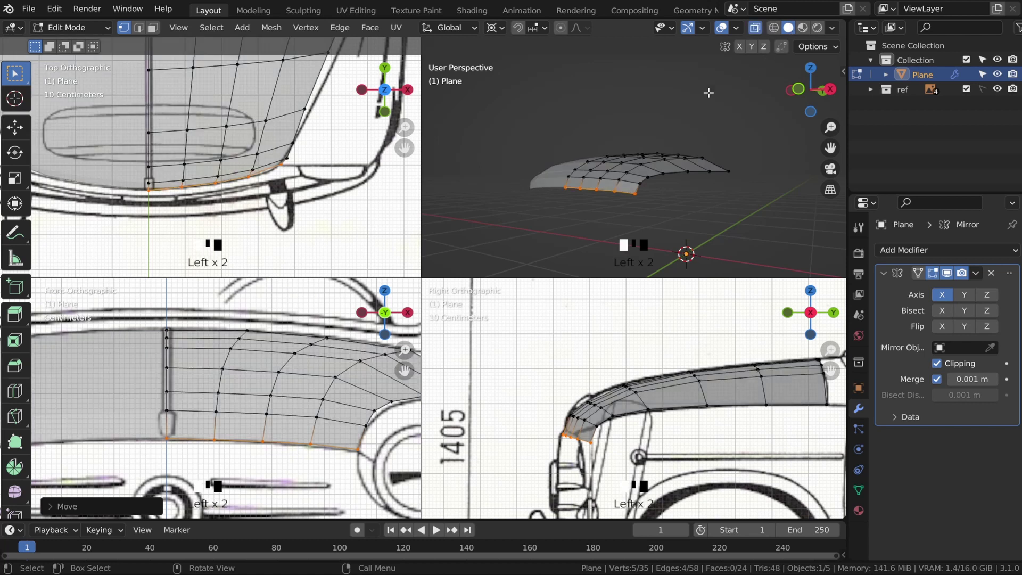
{"action": "middle_click_drag", "start_coordinate": [666, 131], "coordinate": [711, 114]}
{"action": "key", "text": "Tab"}
{"action": "left_click", "coordinate": [756, 27]}
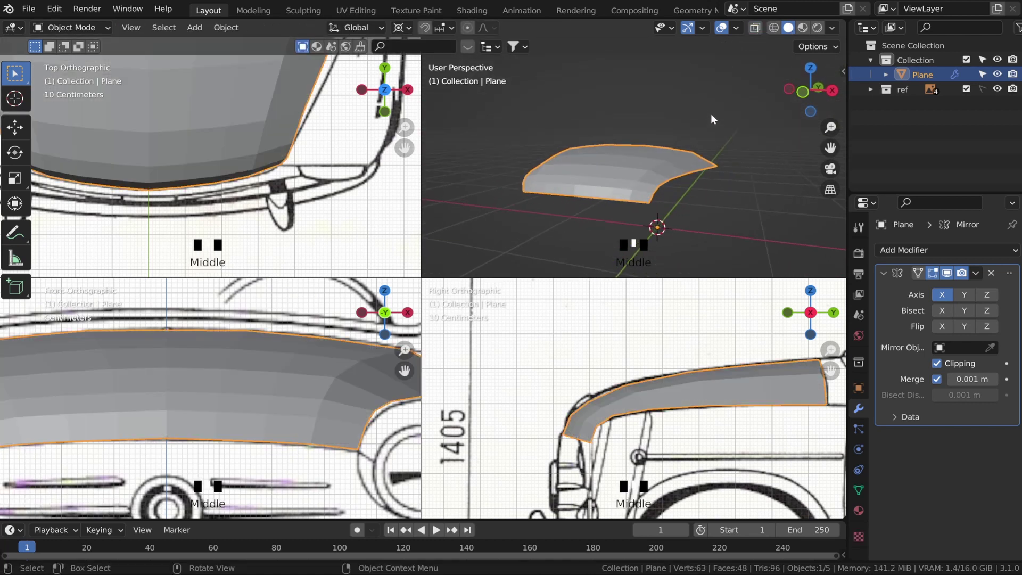
- Set the viewport lighting to MatCap with the glossy dark red material
{"action": "scroll", "coordinate": [675, 153], "scroll_direction": "up", "scroll_amount": 2}
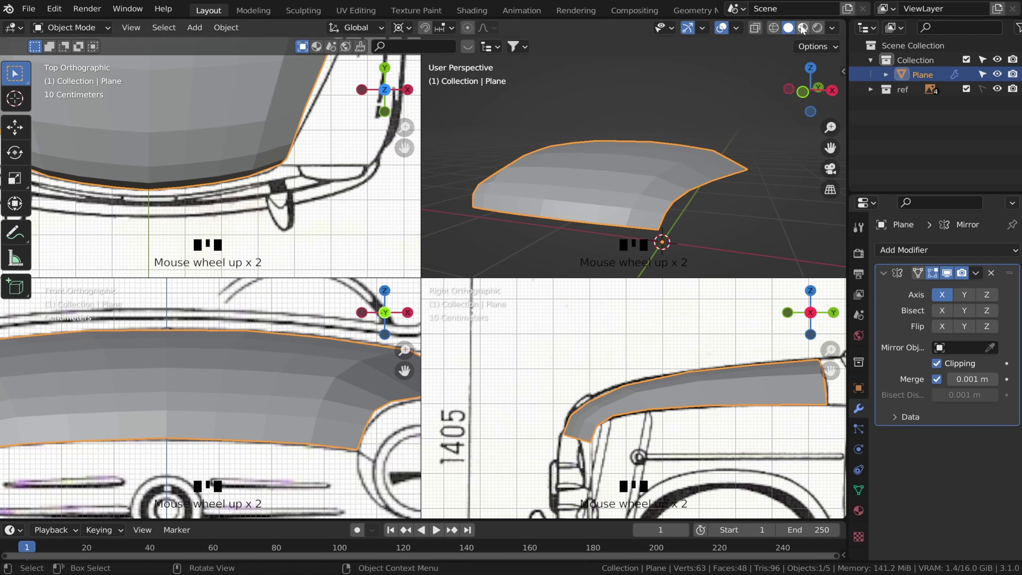
{"action": "left_click", "coordinate": [832, 26]}
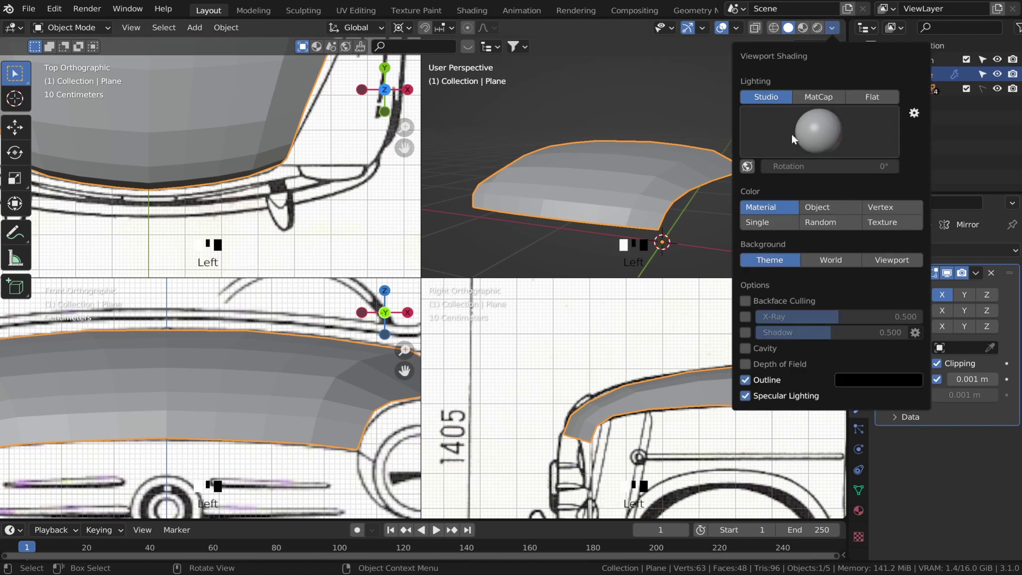
{"action": "left_click", "coordinate": [818, 97]}
{"action": "left_click", "coordinate": [823, 129]}
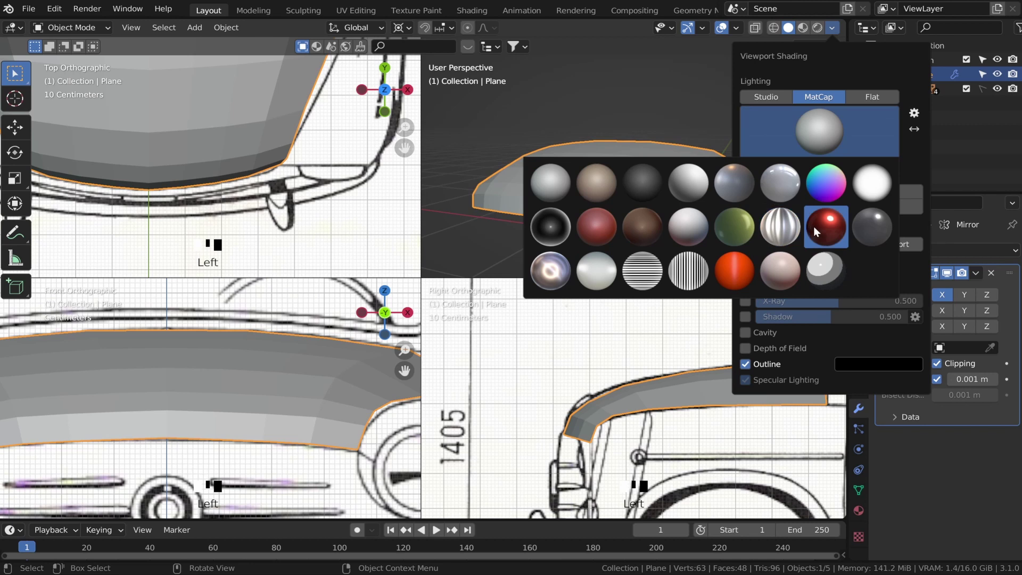
{"action": "left_click", "coordinate": [829, 230]}
{"action": "scroll", "coordinate": [656, 164], "scroll_direction": "down", "scroll_amount": 2}
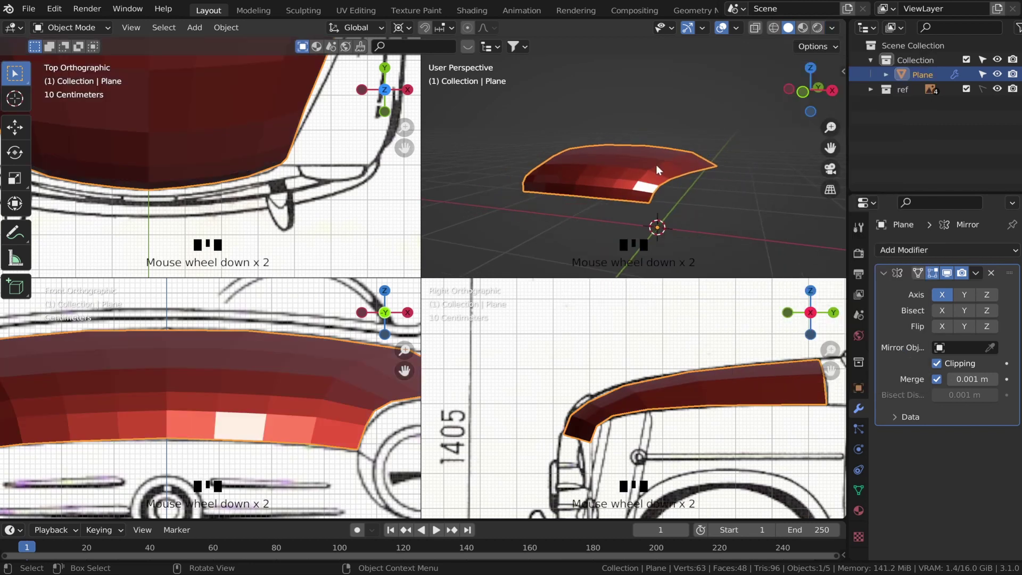
- Shade the bonnet smooth and add a Subdivision Surface modifier with a viewport level of 2
{"action": "mouse_move", "coordinate": [656, 165]}
{"action": "middle_mouse_down"}
{"action": "mouse_move", "coordinate": [644, 194]}
{"action": "mouse_move", "coordinate": [670, 158]}
{"action": "middle_mouse_up"}
{"action": "right_click", "coordinate": [630, 168]}
{"action": "left_click", "coordinate": [630, 168]}
{"action": "left_click", "coordinate": [898, 252]}
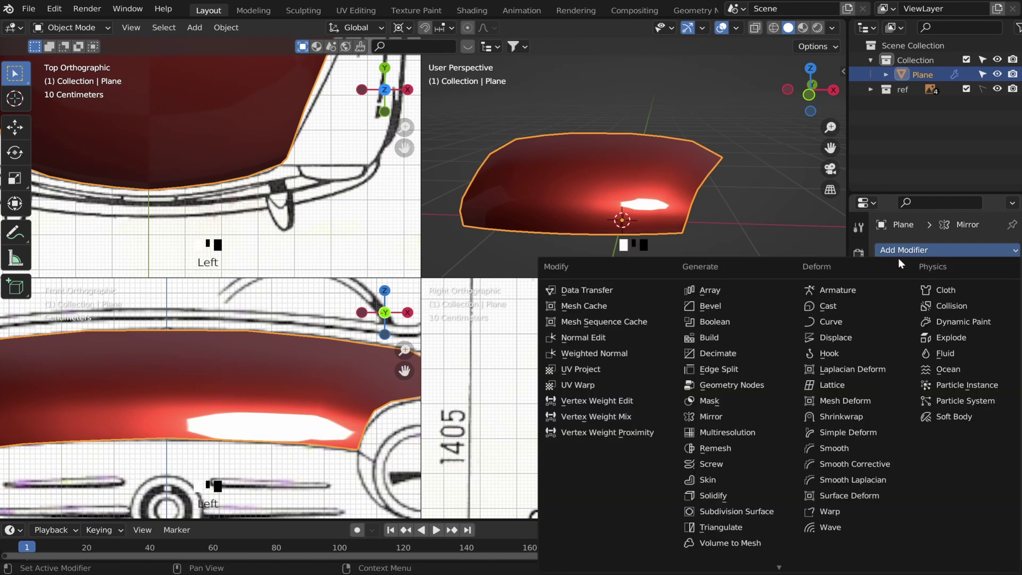
{"action": "left_click", "coordinate": [741, 514]}
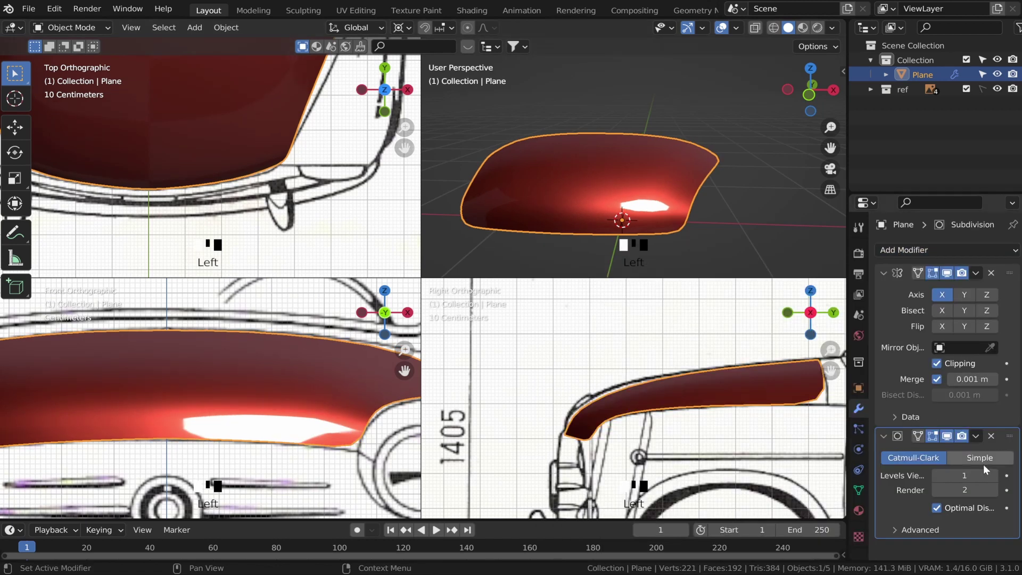
{"action": "left_click", "coordinate": [992, 475]}
- Examine the smoothed bonnet's reflections in perspective and return to Edit Mode, focusing on its side edge in the top view
{"action": "mouse_move", "coordinate": [667, 221]}
{"action": "middle_mouse_down"}
{"action": "mouse_move", "coordinate": [625, 202]}
{"action": "mouse_move", "coordinate": [758, 208]}
{"action": "mouse_move", "coordinate": [685, 251]}
{"action": "mouse_move", "coordinate": [584, 216]}
{"action": "mouse_move", "coordinate": [638, 216]}
{"action": "mouse_move", "coordinate": [640, 191]}
{"action": "mouse_move", "coordinate": [678, 187]}
{"action": "mouse_move", "coordinate": [684, 218]}
{"action": "middle_mouse_up"}
{"action": "scroll", "coordinate": [598, 208], "scroll_direction": "up", "scroll_amount": 3}
{"action": "scroll", "coordinate": [630, 188], "scroll_direction": "down", "scroll_amount": 3}
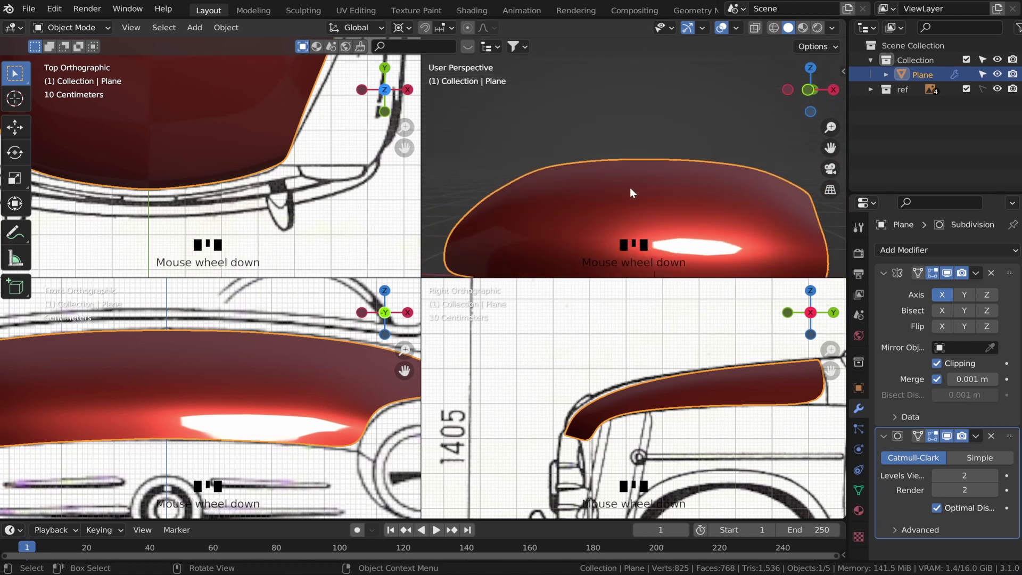
{"action": "middle_click_drag", "start_coordinate": [630, 188], "coordinate": [635, 193]}
{"action": "scroll", "coordinate": [277, 176], "scroll_direction": "down", "scroll_amount": 2}
{"action": "key", "text": "Tab"}
{"action": "scroll", "coordinate": [244, 114], "scroll_direction": "up", "scroll_amount": 3}
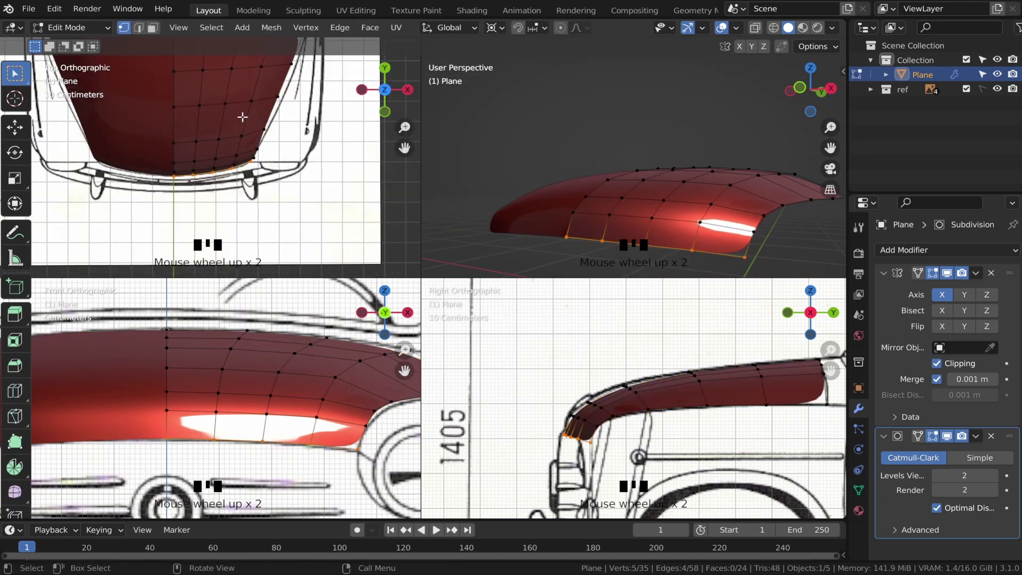
{"action": "scroll", "coordinate": [280, 161], "scroll_direction": "down", "scroll_amount": 2}
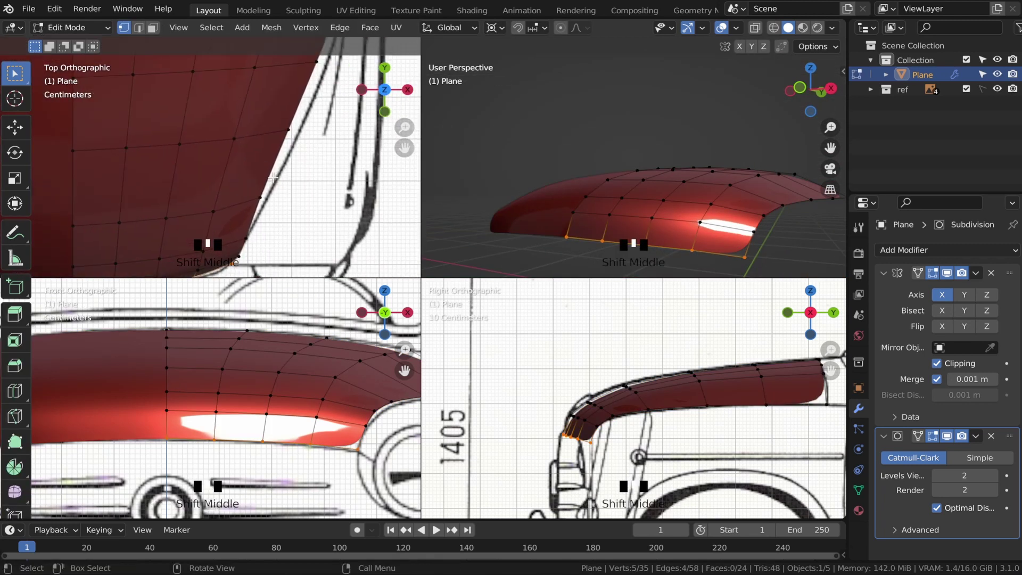
- Move the vertices along the hood's side edge in the top view to follow the blueprint outline
{"action": "mouse_move", "coordinate": [277, 181]}
{"action": "middle_mouse_down", "text": "shift"}
{"action": "mouse_move", "coordinate": [256, 162]}
{"action": "mouse_move", "coordinate": [246, 179]}
{"action": "middle_mouse_up", "text": "shift"}
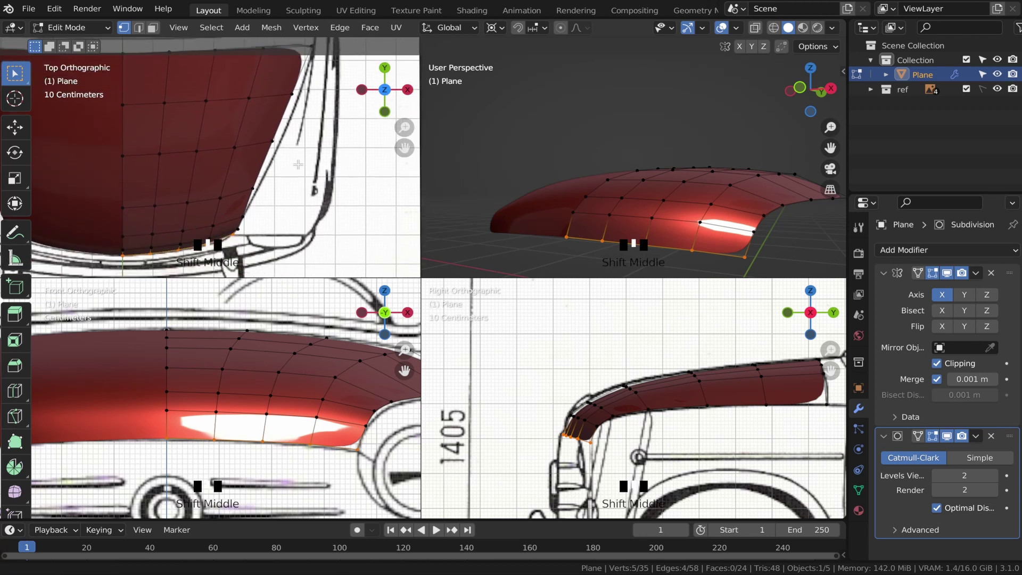
{"action": "scroll", "coordinate": [246, 179], "scroll_direction": "up", "scroll_amount": 2}
{"action": "left_click", "coordinate": [270, 203]}
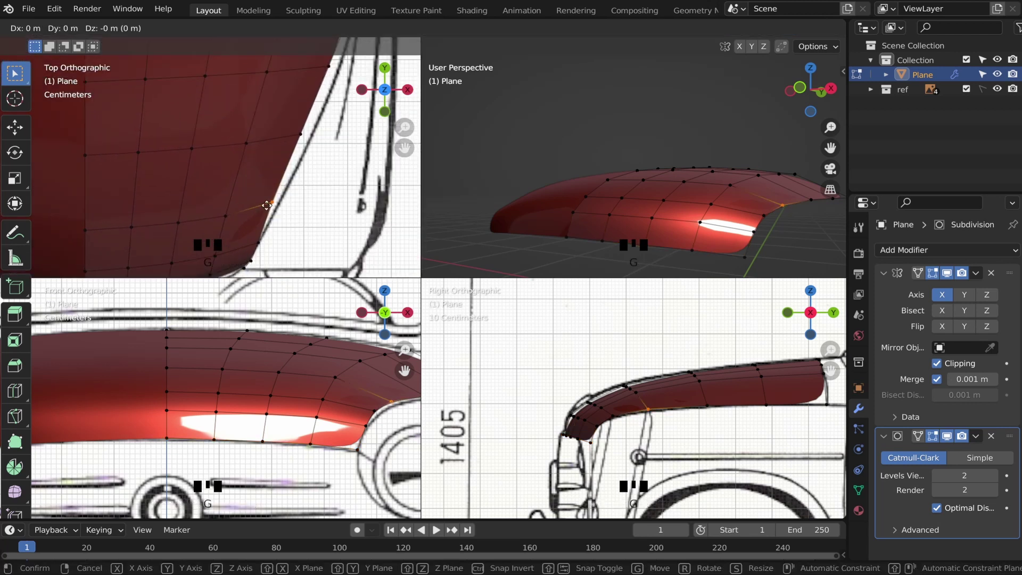
{"action": "key", "text": "g"}
{"action": "left_click", "coordinate": [368, 174]}
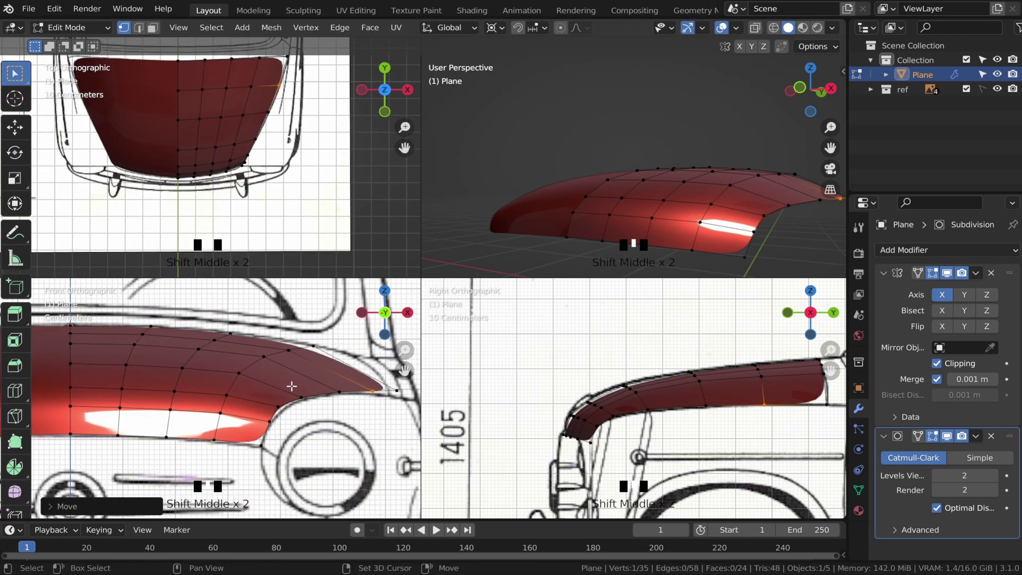
- Add a lengthwise edge loop near the hood's outer side and adjust a nearby vertex in the front view
{"action": "scroll", "coordinate": [226, 379], "scroll_direction": "down", "scroll_amount": 1}
{"action": "middle_click_drag", "start_coordinate": [292, 385], "coordinate": [260, 382], "text": "shift"}
{"action": "scroll", "coordinate": [259, 382], "scroll_direction": "up", "scroll_amount": 1}
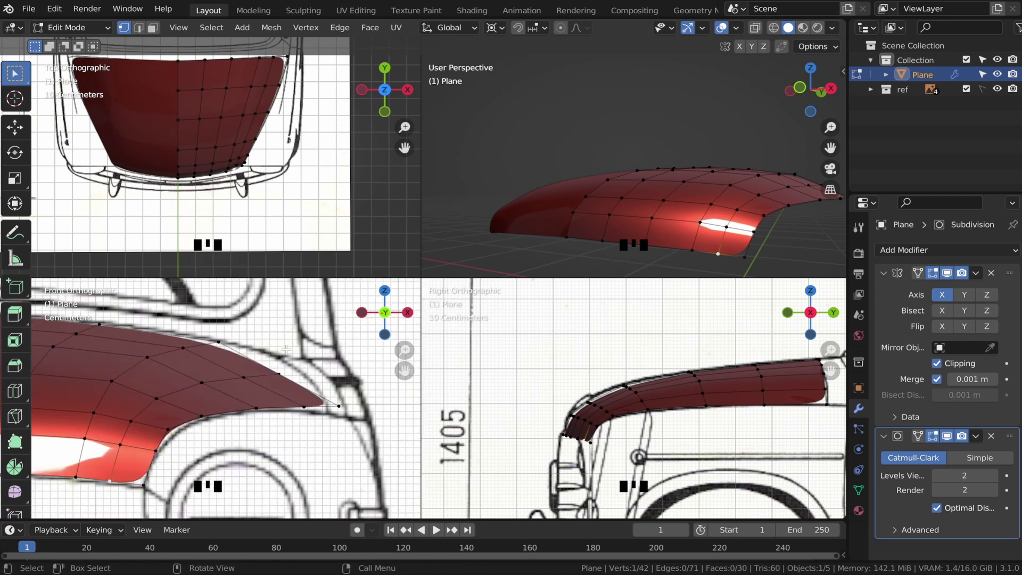
{"action": "scroll", "coordinate": [286, 349], "scroll_direction": "up", "scroll_amount": 2}
{"action": "middle_click_drag", "start_coordinate": [304, 372], "coordinate": [292, 351], "text": "shift"}
{"action": "left_click", "coordinate": [252, 372]}
{"action": "key", "text": "g"}
{"action": "left_click", "coordinate": [259, 382]}
- Reposition the vertex on the hood's outer lengthwise loop in the front view and check the smoothed shape in Object Mode
{"action": "left_click", "coordinate": [271, 350], "text": "alt"}
{"action": "left_click", "coordinate": [83, 473], "text": "shift"}
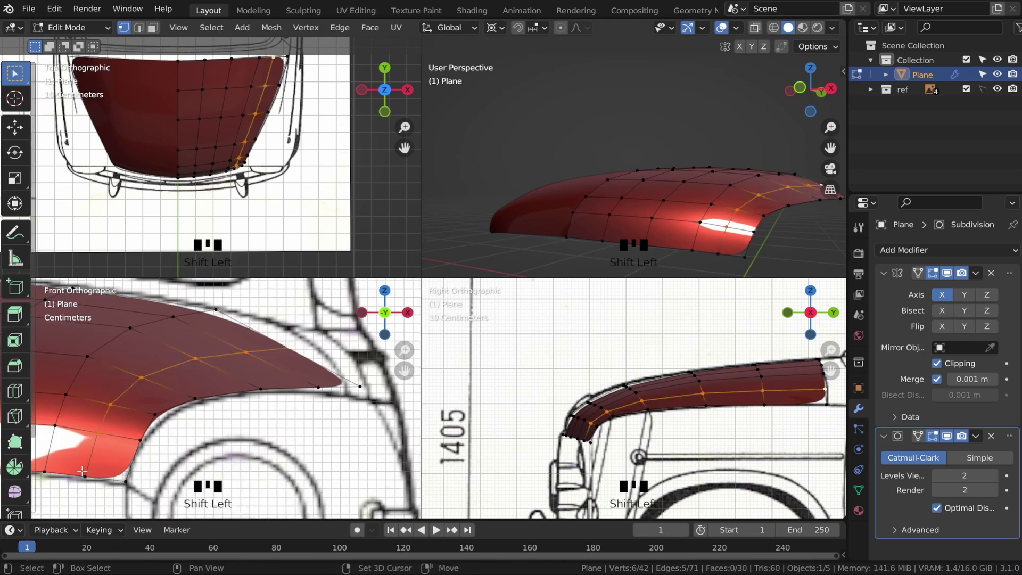
{"action": "left_click", "coordinate": [246, 352]}
{"action": "key", "text": "g"}
{"action": "left_click", "coordinate": [251, 346]}
{"action": "scroll", "coordinate": [566, 428], "scroll_direction": "up", "scroll_amount": 3}
{"action": "middle_click_drag", "start_coordinate": [671, 399], "coordinate": [643, 403], "text": "shift"}
{"action": "key", "text": "Tab"}
{"action": "middle_click_drag", "start_coordinate": [721, 191], "coordinate": [787, 208]}
{"action": "scroll", "coordinate": [665, 384], "scroll_direction": "down", "scroll_amount": 2}
{"action": "scroll", "coordinate": [274, 362], "scroll_direction": "down", "scroll_amount": 3}
- Move the outer vertices of the hood's rear edge onto the blueprint line in the top view
{"action": "key", "text": "Tab"}
{"action": "scroll", "coordinate": [237, 184], "scroll_direction": "up", "scroll_amount": 4}
{"action": "left_click", "coordinate": [252, 153]}
{"action": "key", "text": "g"}
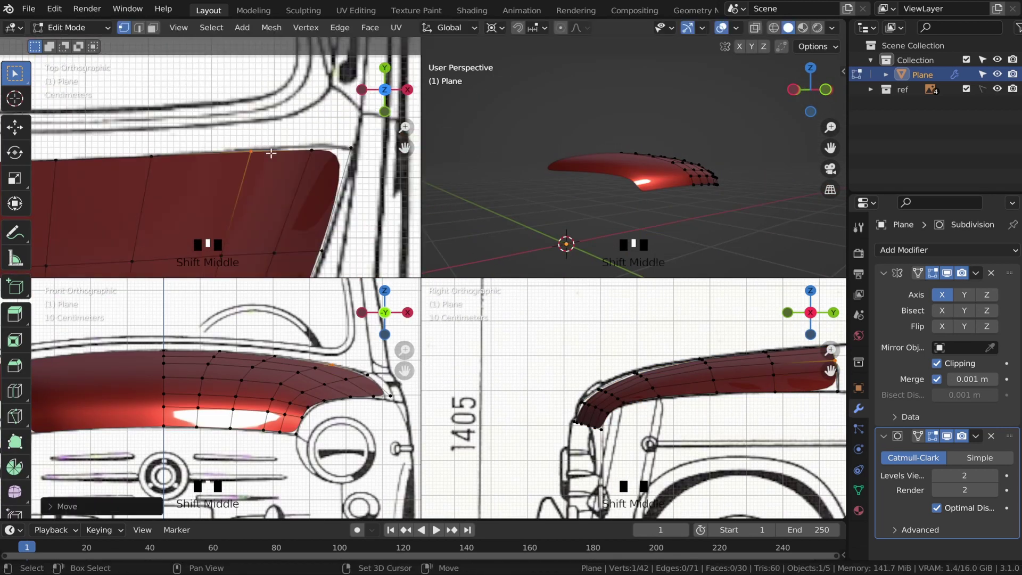
{"action": "middle_click_drag", "start_coordinate": [271, 153], "coordinate": [375, 158], "text": "shift"}
{"action": "key", "text": "alt+z"}
{"action": "scroll", "coordinate": [298, 165], "scroll_direction": "down", "scroll_amount": 2}
{"action": "left_click", "coordinate": [323, 167], "text": "shift"}
{"action": "key", "text": "g"}
{"action": "left_click", "coordinate": [323, 165]}
{"action": "scroll", "coordinate": [266, 160], "scroll_direction": "down", "scroll_amount": 4}
{"action": "middle_click_drag", "start_coordinate": [665, 176], "coordinate": [631, 148]}
{"action": "key", "text": "alt+z"}
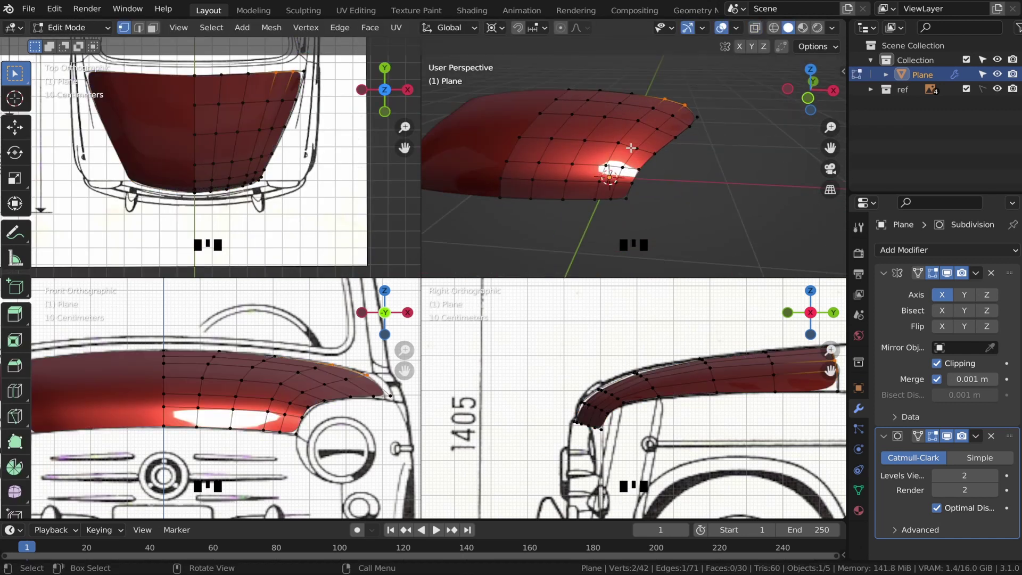
- Evenly space the vertices of the lengthwise loop beside the hood's centre line with LoopTools Space
{"action": "key", "text": "n"}
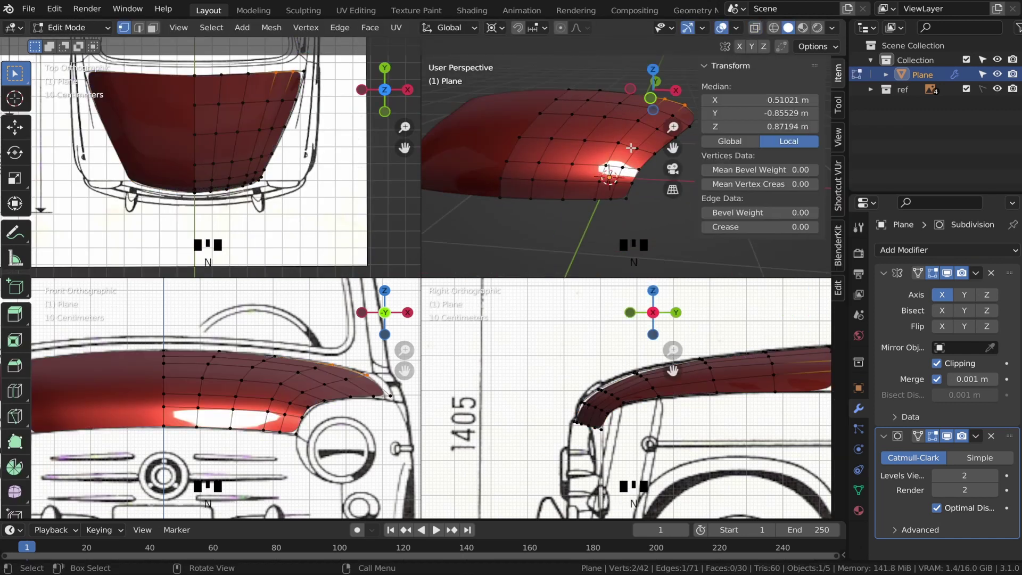
{"action": "left_click", "coordinate": [838, 287]}
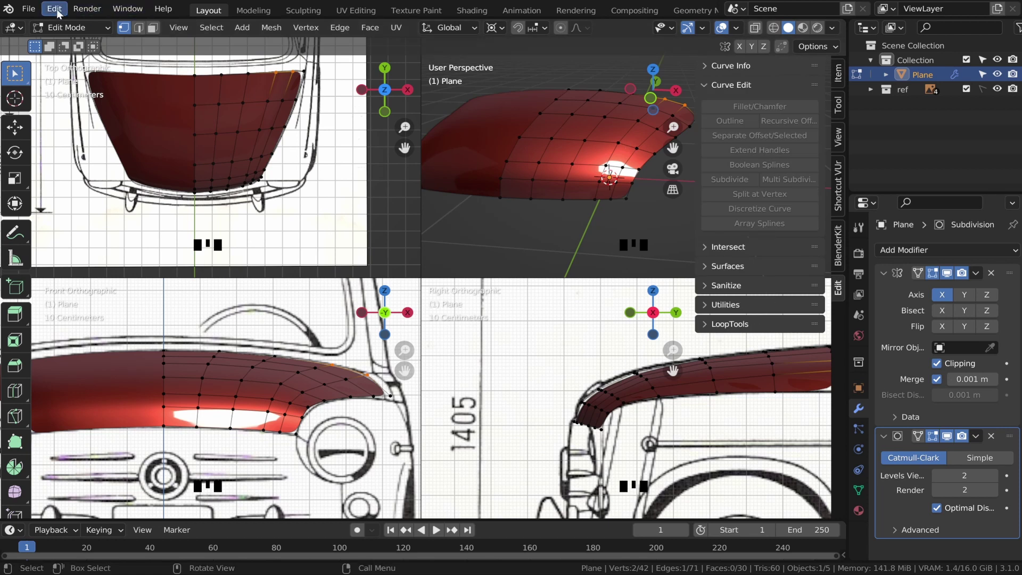
{"action": "left_click", "coordinate": [790, 324]}
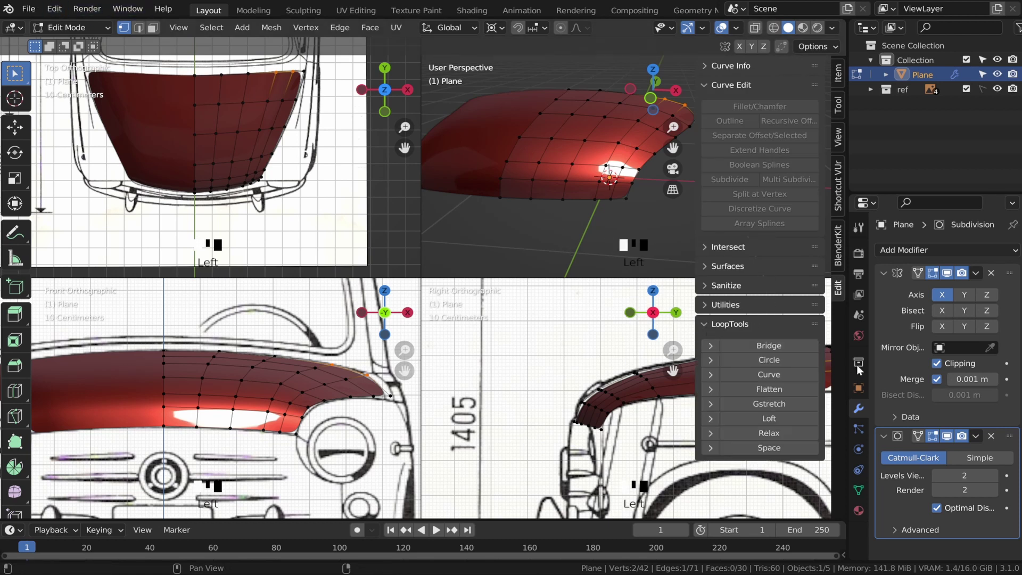
{"action": "left_click", "coordinate": [533, 180], "text": "alt"}
{"action": "scroll", "coordinate": [565, 159], "scroll_direction": "down", "scroll_amount": 1}
{"action": "middle_click_drag", "start_coordinate": [564, 160], "coordinate": [481, 193]}
{"action": "scroll", "coordinate": [570, 168], "scroll_direction": "up", "scroll_amount": 2}
{"action": "left_click", "coordinate": [589, 198], "text": "alt"}
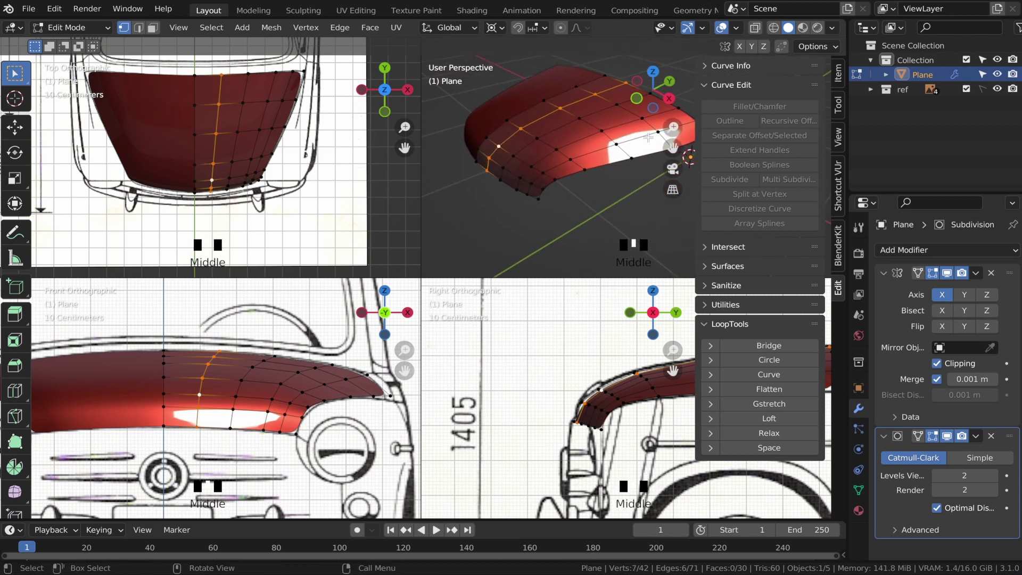
{"action": "left_click", "coordinate": [768, 448]}
- Evenly space the vertices along the hood's centre line with LoopTools Space
{"action": "middle_click_drag", "start_coordinate": [612, 213], "coordinate": [562, 215]}
{"action": "left_click", "coordinate": [543, 217], "text": "alt"}
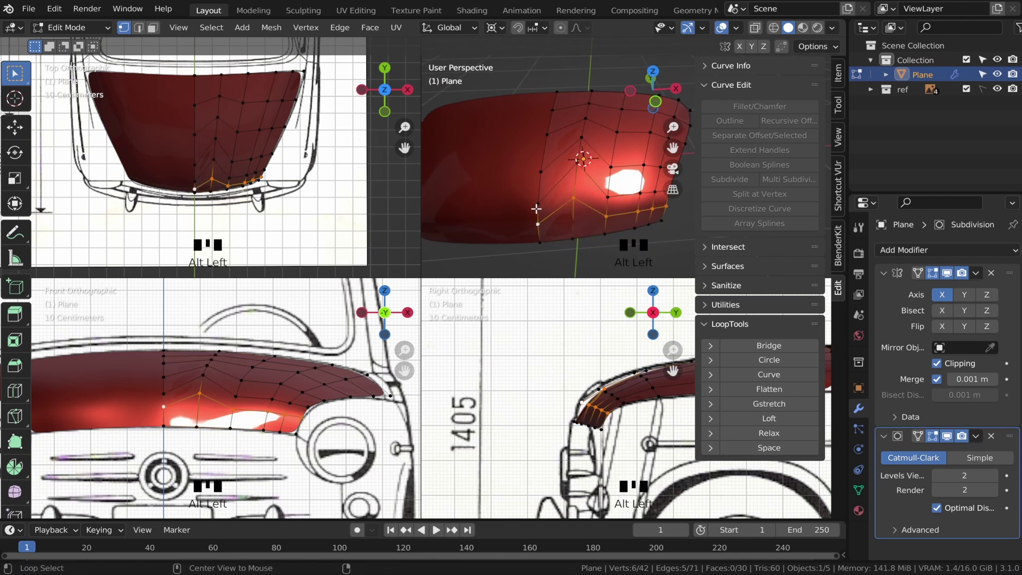
{"action": "left_click", "coordinate": [536, 208], "text": "alt"}
{"action": "left_click", "coordinate": [767, 448]}
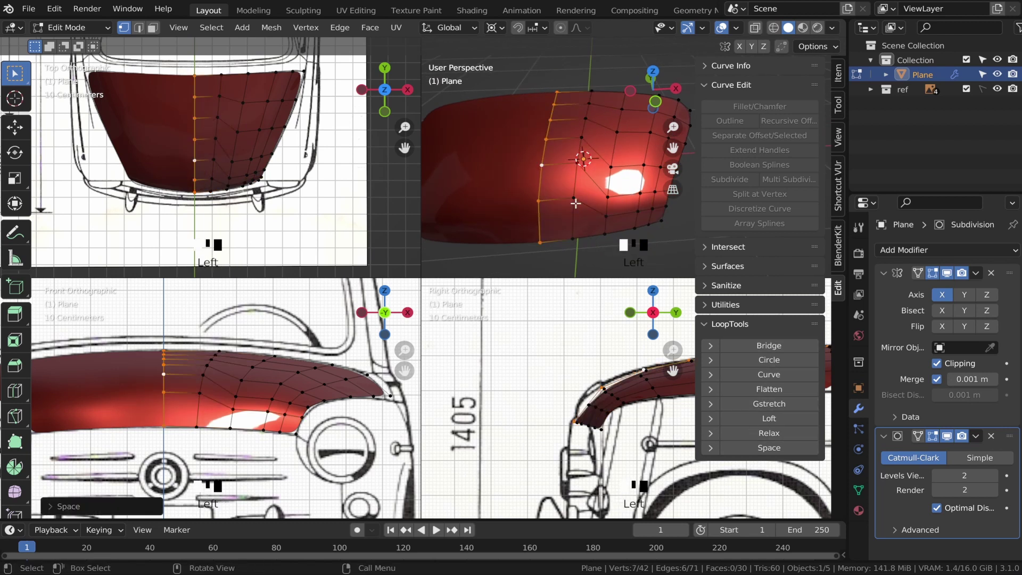
- Apply LoopTools Space to the remaining lengthwise edge loops between the hood's centre and its outer side
{"action": "left_click", "coordinate": [605, 213], "text": "alt"}
{"action": "left_click", "coordinate": [776, 448]}
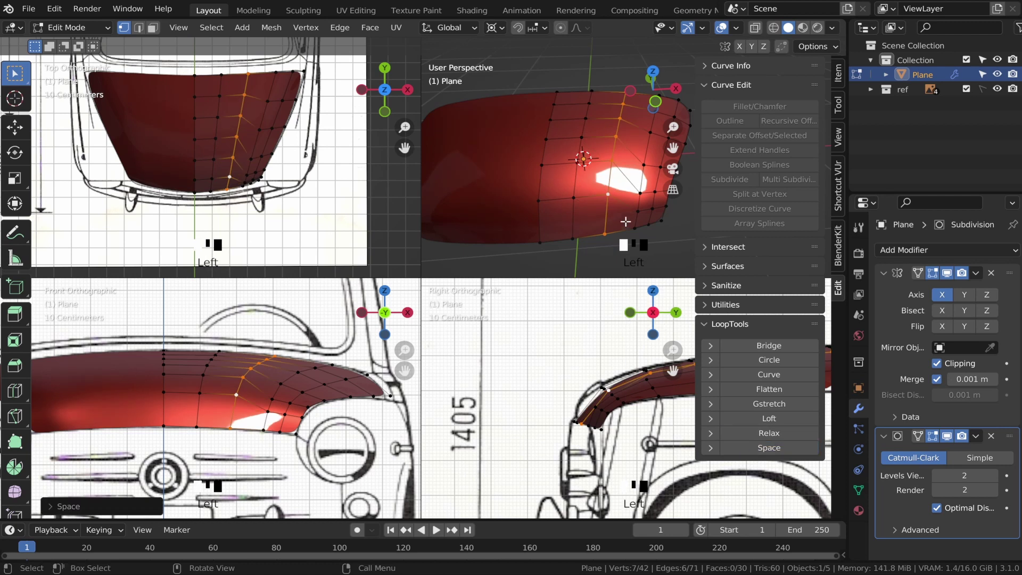
{"action": "left_click", "coordinate": [637, 215], "text": "alt"}
{"action": "left_click", "coordinate": [796, 450]}
{"action": "left_click", "coordinate": [653, 208], "text": "alt"}
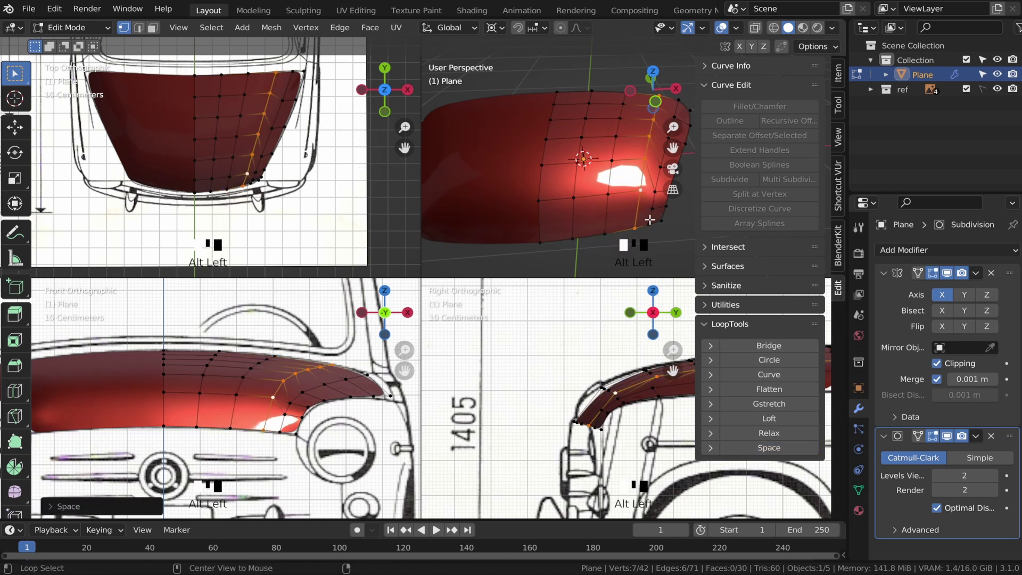
{"action": "left_click", "coordinate": [762, 447]}
- Examine the hood's surface smoothness from several angles, including with a grey MatCap with an orange highlight
{"action": "middle_click_drag", "start_coordinate": [573, 388], "coordinate": [521, 373], "text": "shift"}
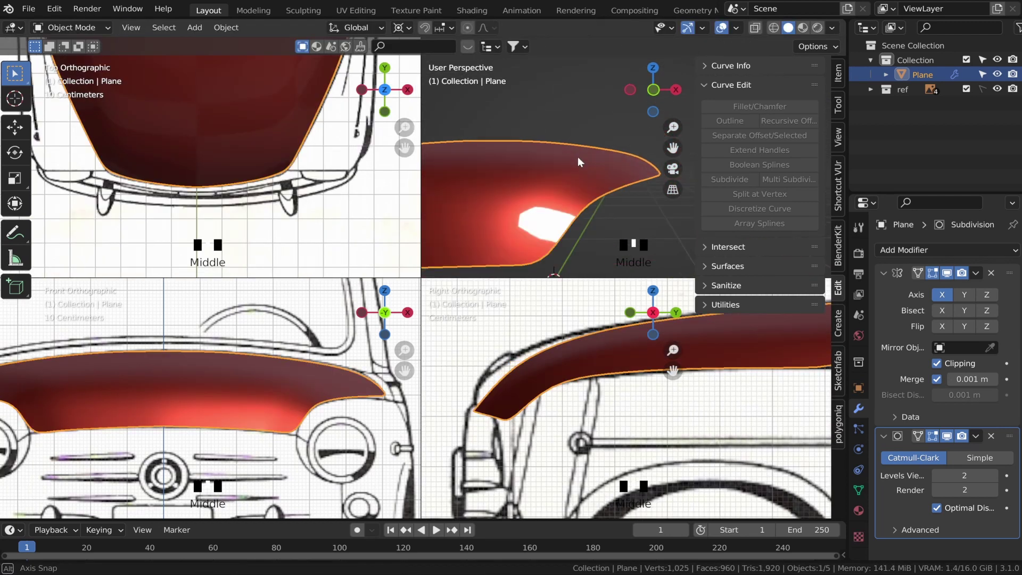
{"action": "scroll", "coordinate": [304, 401], "scroll_direction": "down", "scroll_amount": 2}
{"action": "scroll", "coordinate": [213, 159], "scroll_direction": "down", "scroll_amount": 4}
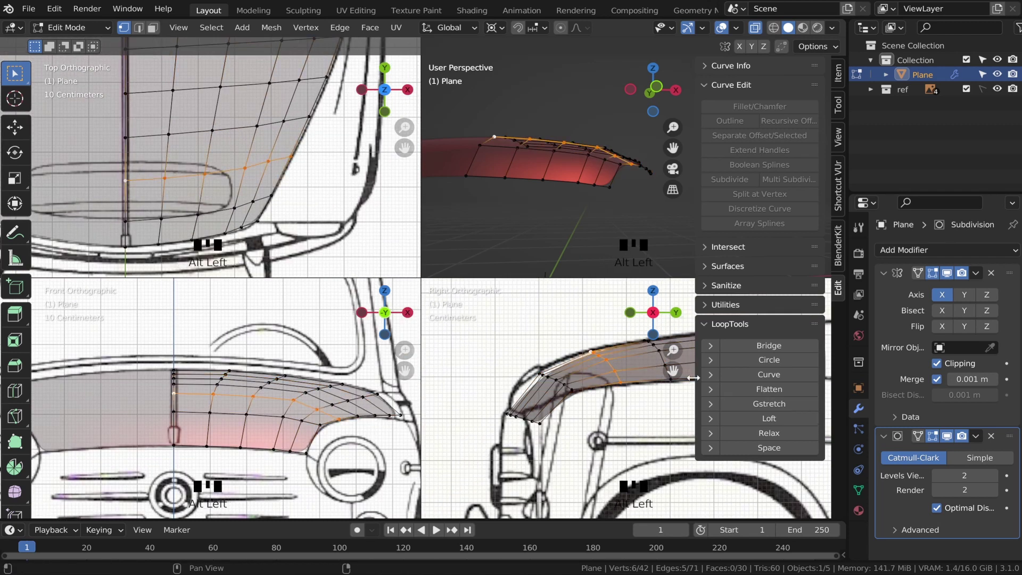
{"action": "left_click", "coordinate": [831, 28]}
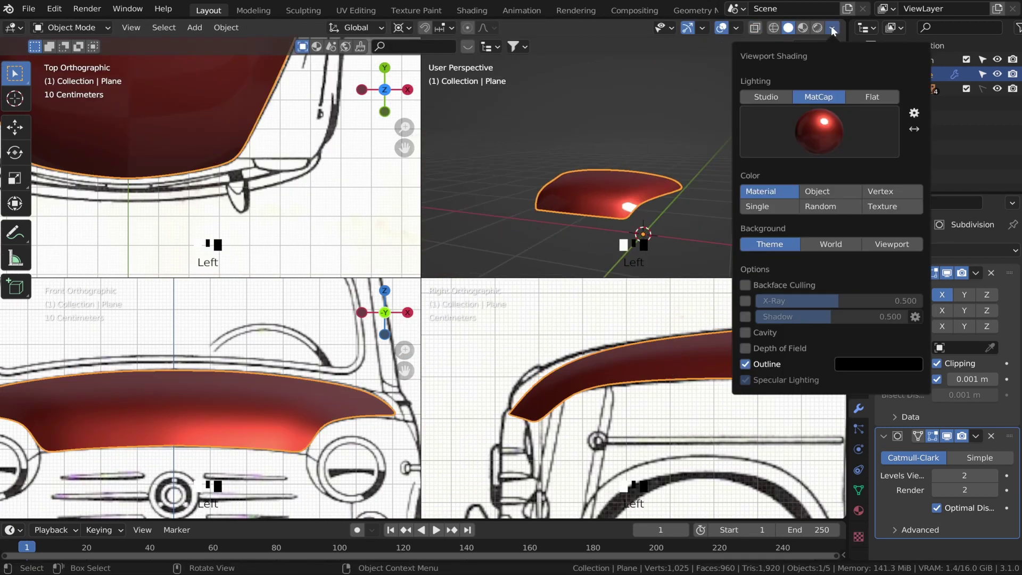
{"action": "left_click", "coordinate": [824, 128]}
{"action": "left_click", "coordinate": [730, 184]}
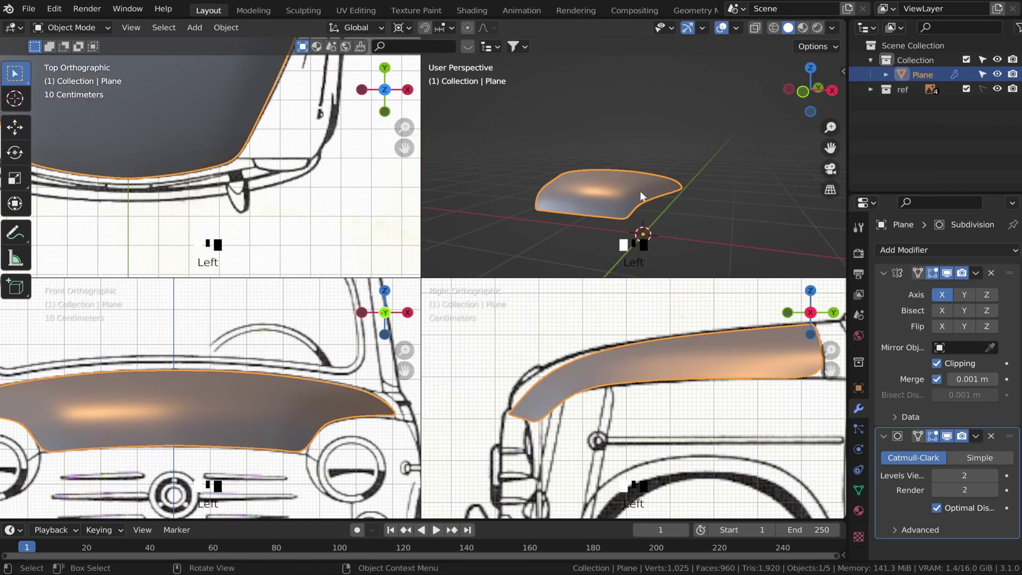
{"action": "scroll", "coordinate": [640, 190], "scroll_direction": "up", "scroll_amount": 4}
{"action": "middle_click_drag", "start_coordinate": [628, 192], "coordinate": [574, 148]}
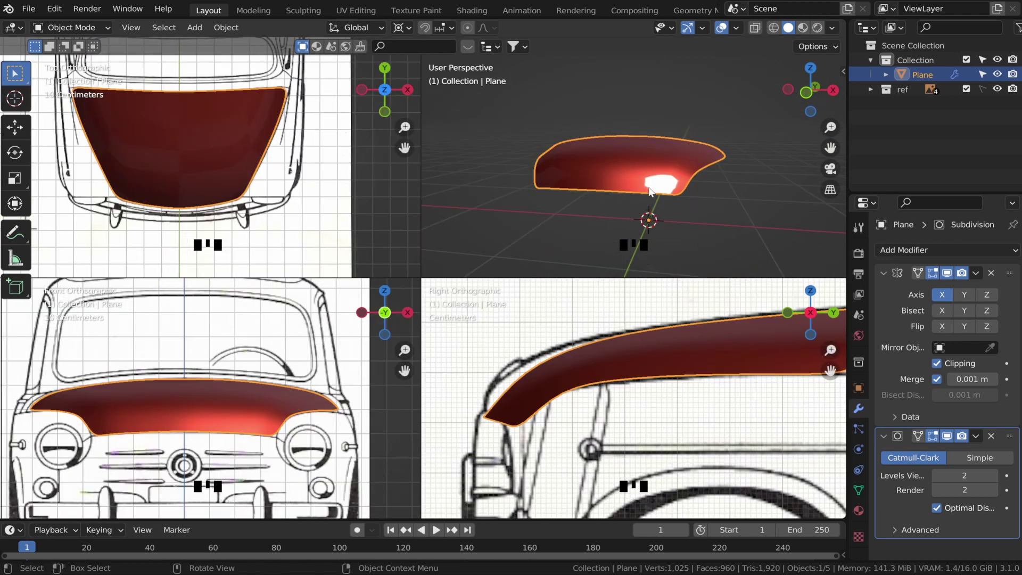
{"action": "middle_click_drag", "start_coordinate": [679, 173], "coordinate": [410, 366], "text": "shift"}
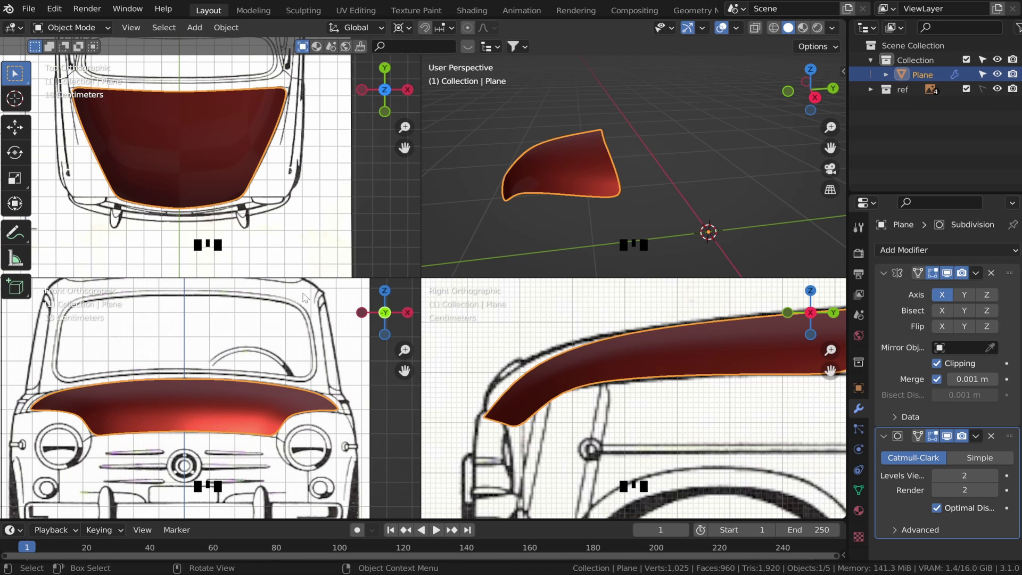
{"action": "middle_click_drag", "start_coordinate": [304, 297], "coordinate": [307, 299], "text": "shift"}
{"action": "middle_click_drag", "start_coordinate": [541, 196], "coordinate": [586, 191], "text": "shift"}
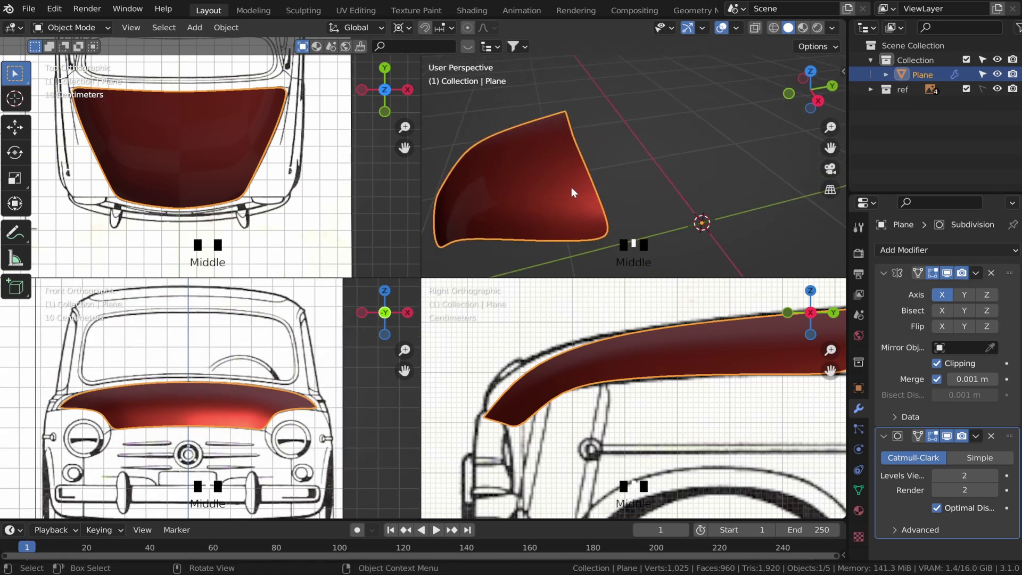
- Duplicate the hood's rear edge loop in place, separate it into its own object and select that object
{"action": "key", "text": "Tab"}
{"action": "left_click", "coordinate": [604, 206], "text": "alt"}
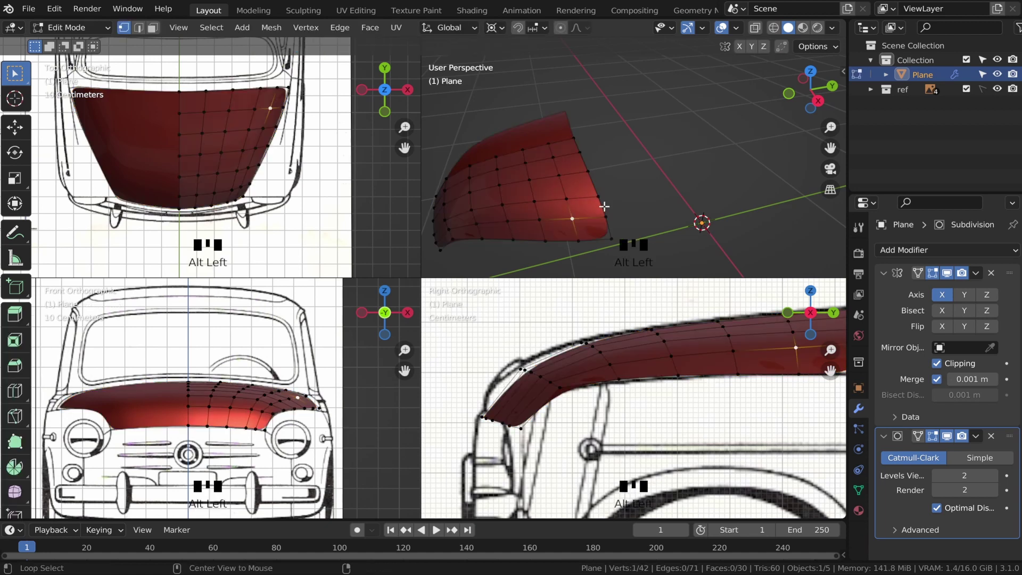
{"action": "left_click", "coordinate": [599, 197], "text": "alt"}
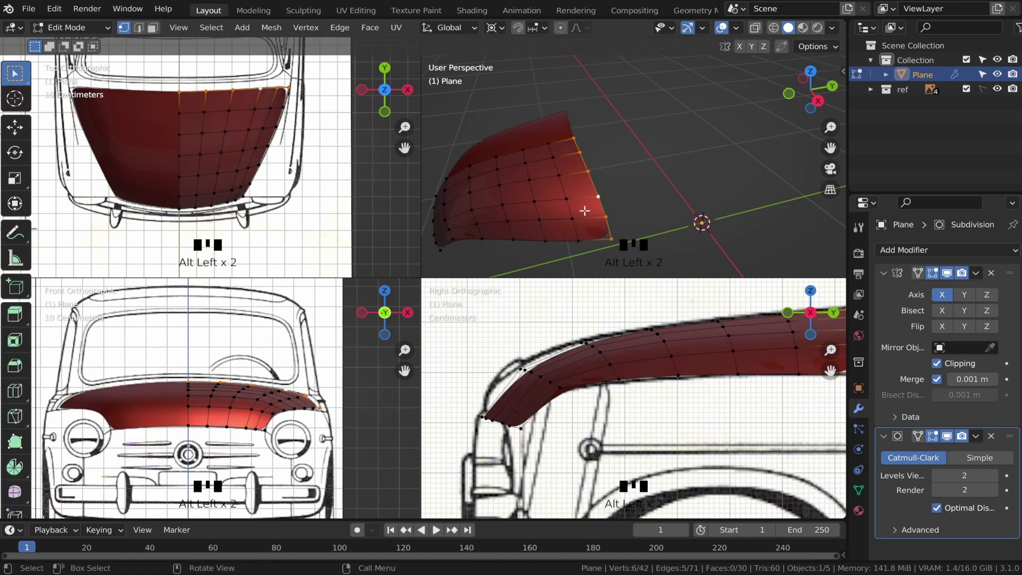
{"action": "scroll", "coordinate": [223, 383], "scroll_direction": "up", "scroll_amount": 1}
{"action": "scroll", "coordinate": [240, 133], "scroll_direction": "up", "scroll_amount": 3}
{"action": "middle_click_drag", "start_coordinate": [271, 86], "coordinate": [283, 214], "text": "shift"}
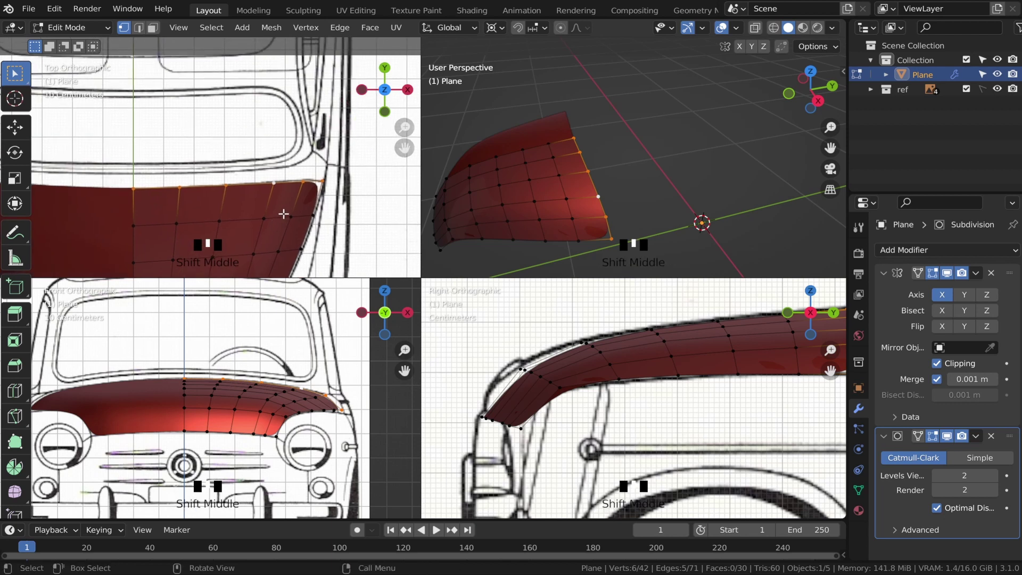
{"action": "scroll", "coordinate": [284, 213], "scroll_direction": "up", "scroll_amount": 1}
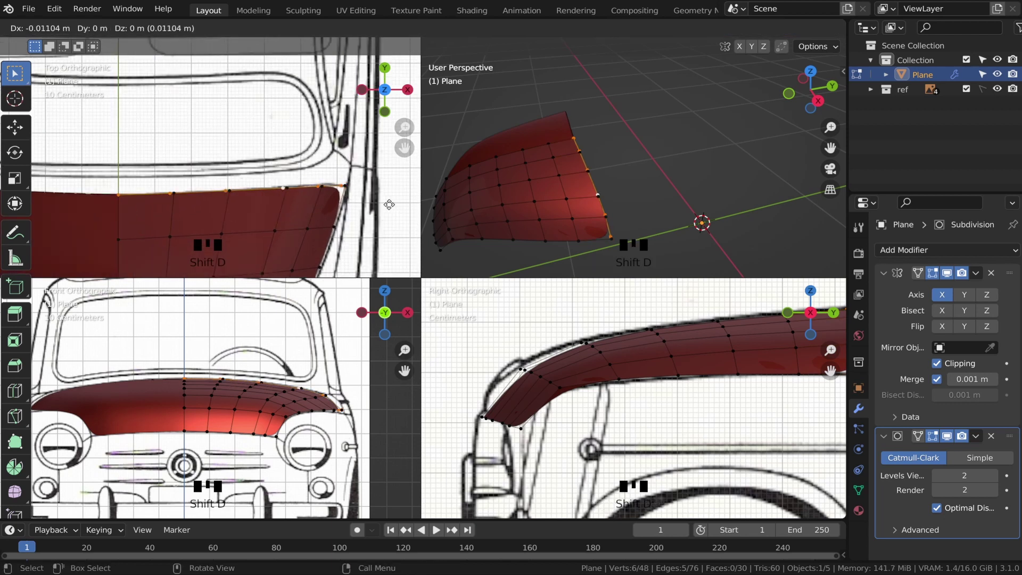
{"action": "key", "text": "shift+d"}
{"action": "key", "text": "p"}
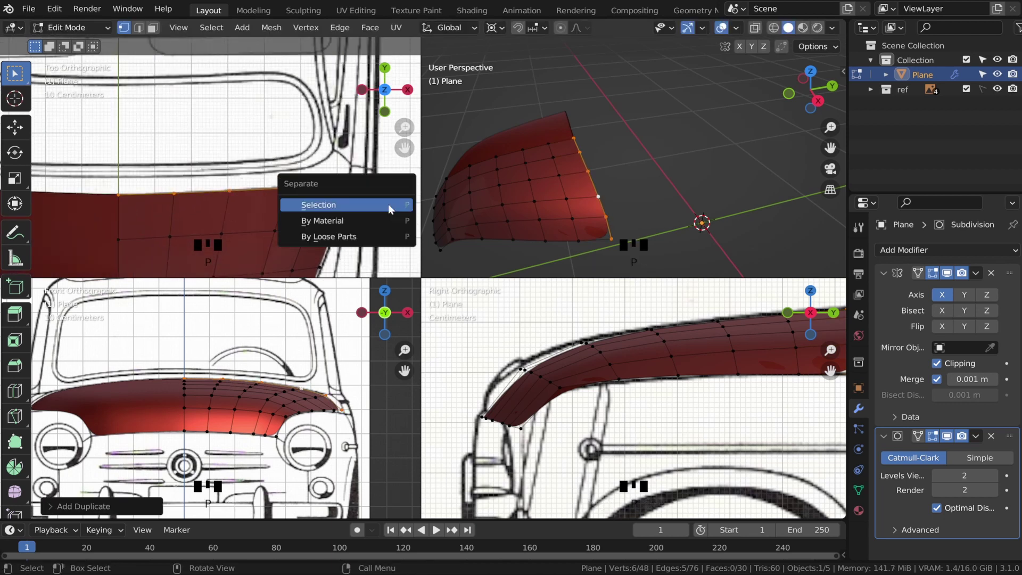
{"action": "left_click", "coordinate": [388, 203]}
{"action": "key", "text": "Tab"}
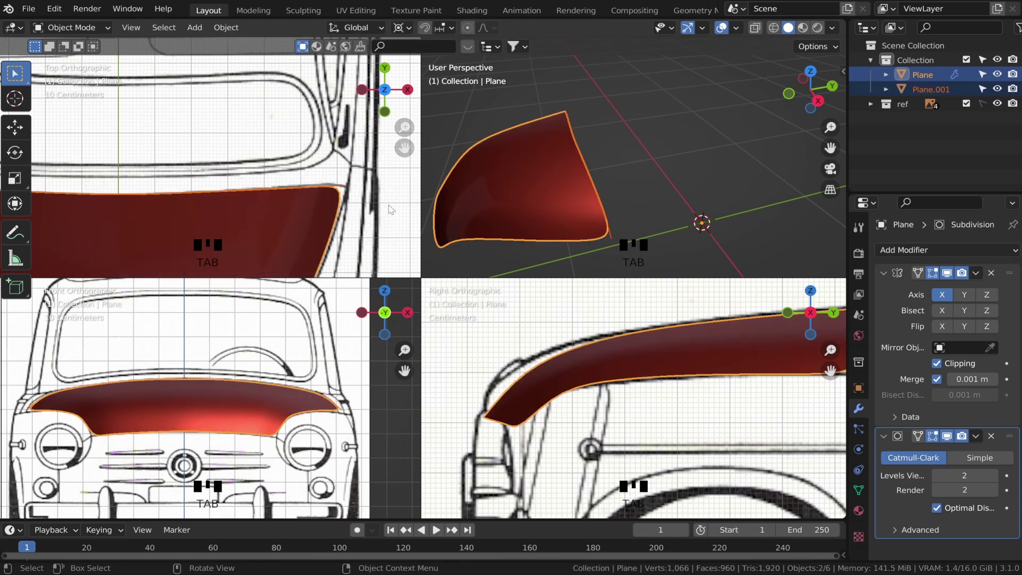
{"action": "left_click", "coordinate": [310, 187]}
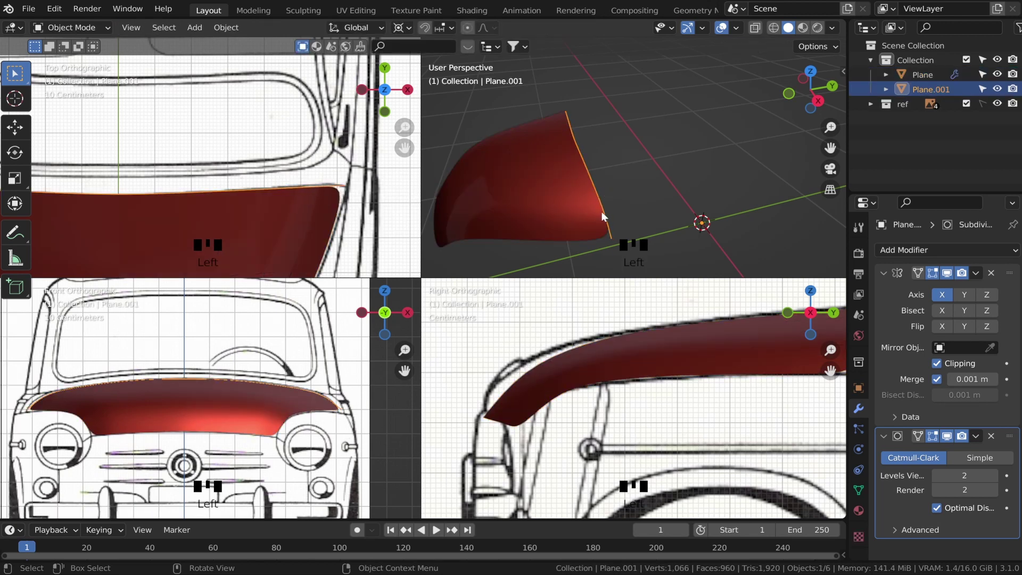
- Rename the hood object to hauba and the separated edge object to krov
{"action": "left_click", "coordinate": [921, 74]}
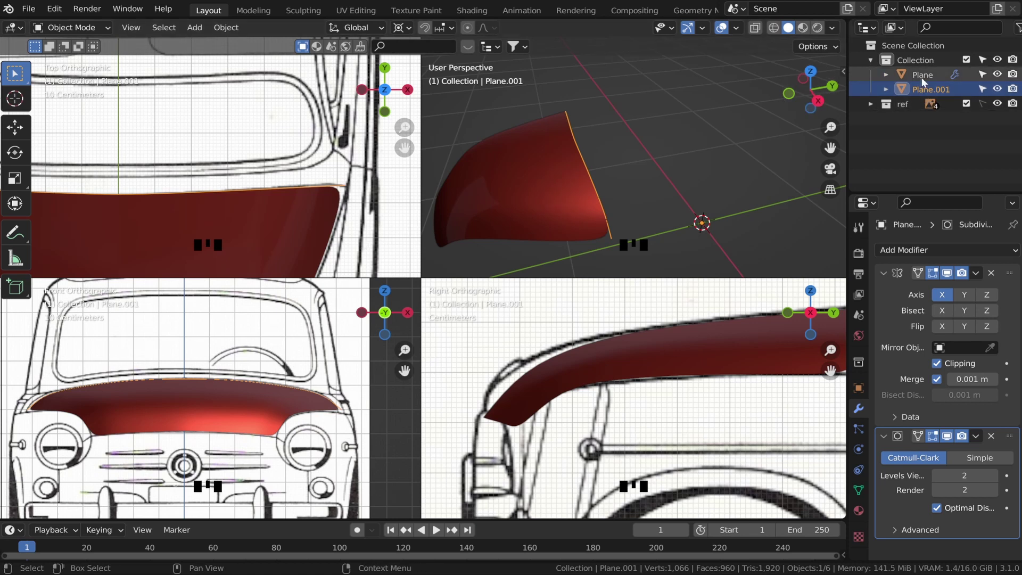
{"action": "double_click", "coordinate": [922, 75]}
{"action": "key", "text": "Caps_Lock"}
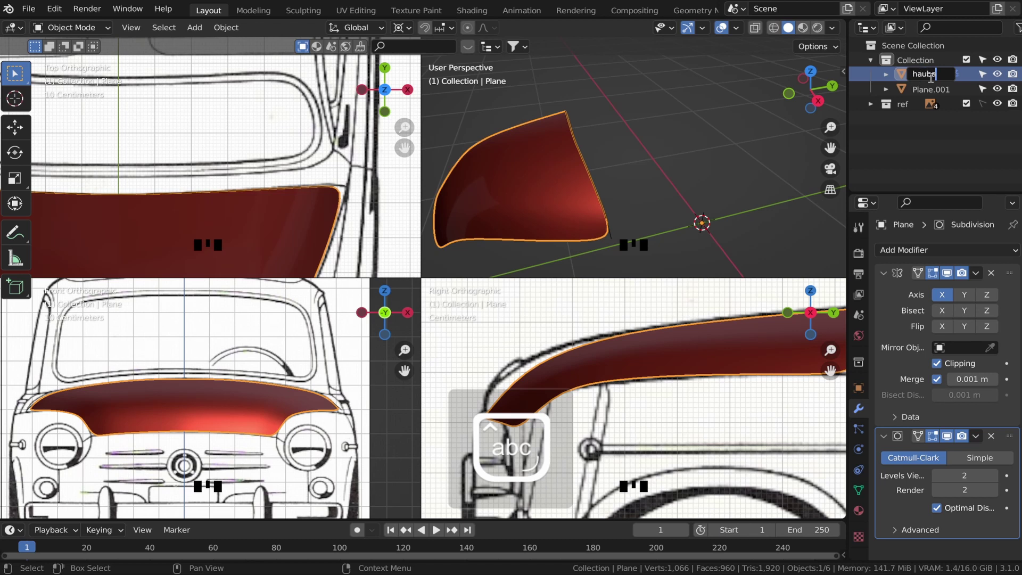
{"action": "double_click", "coordinate": [932, 89]}
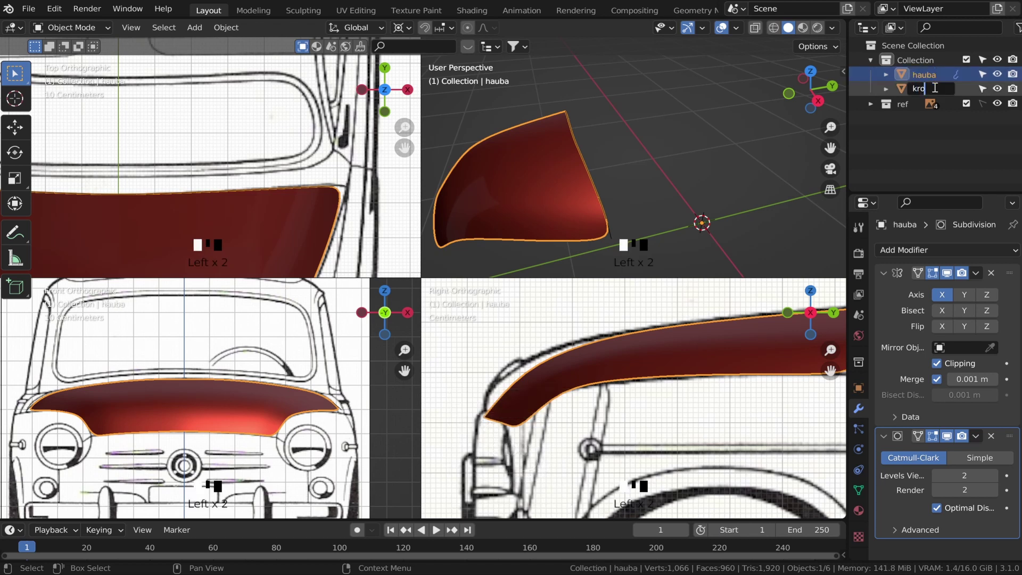
{"action": "type", "text": "krov"}
{"action": "key", "text": "Return"}
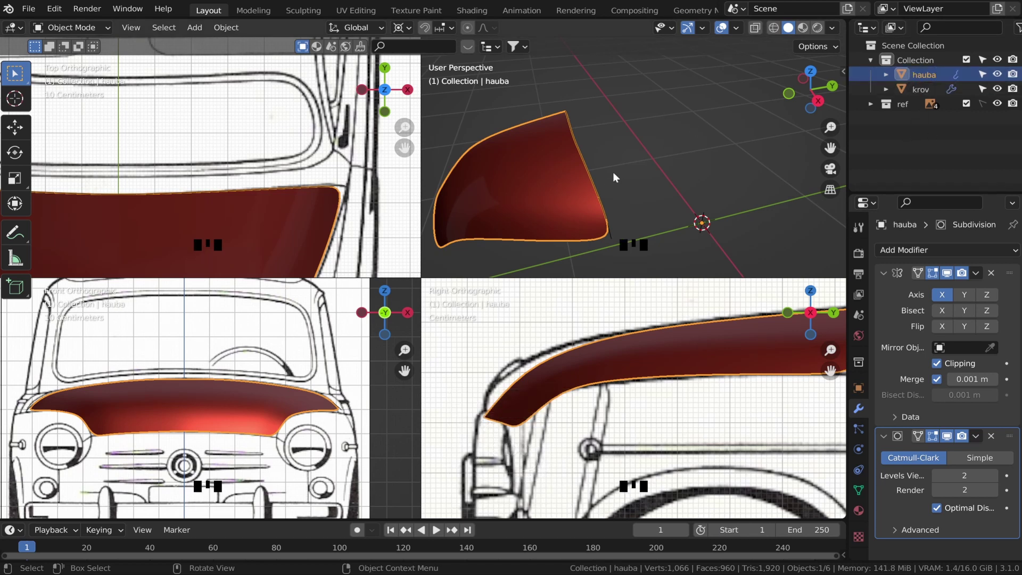
- Extrude the whole edge of the krov object about 0.043 m back towards the windshield in the top view
{"action": "left_click", "coordinate": [599, 195]}
{"action": "key", "text": "Tab"}
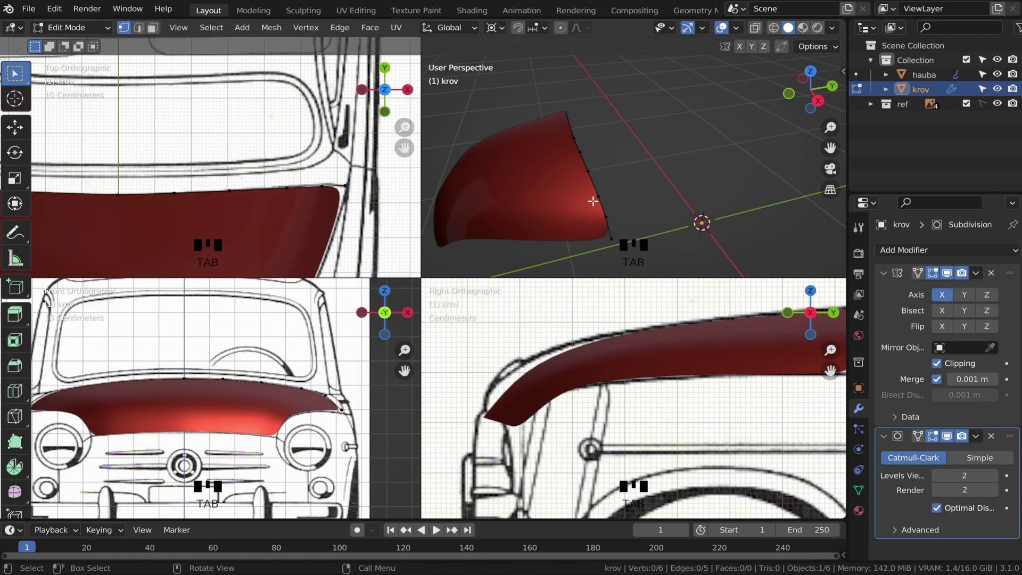
{"action": "scroll", "coordinate": [592, 200], "scroll_direction": "up", "scroll_amount": 2}
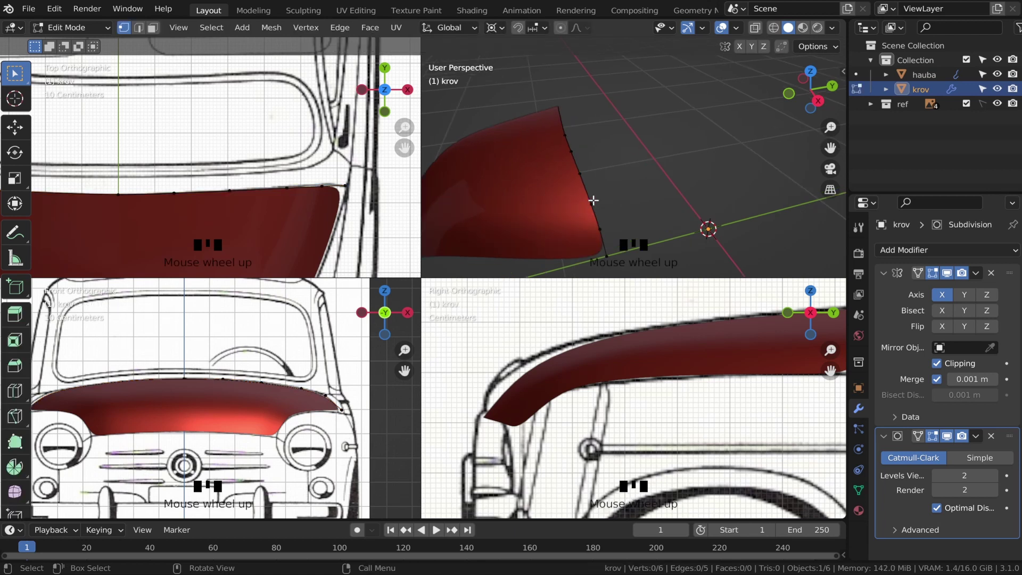
{"action": "key", "text": "a"}
{"action": "scroll", "coordinate": [282, 178], "scroll_direction": "up", "scroll_amount": 3}
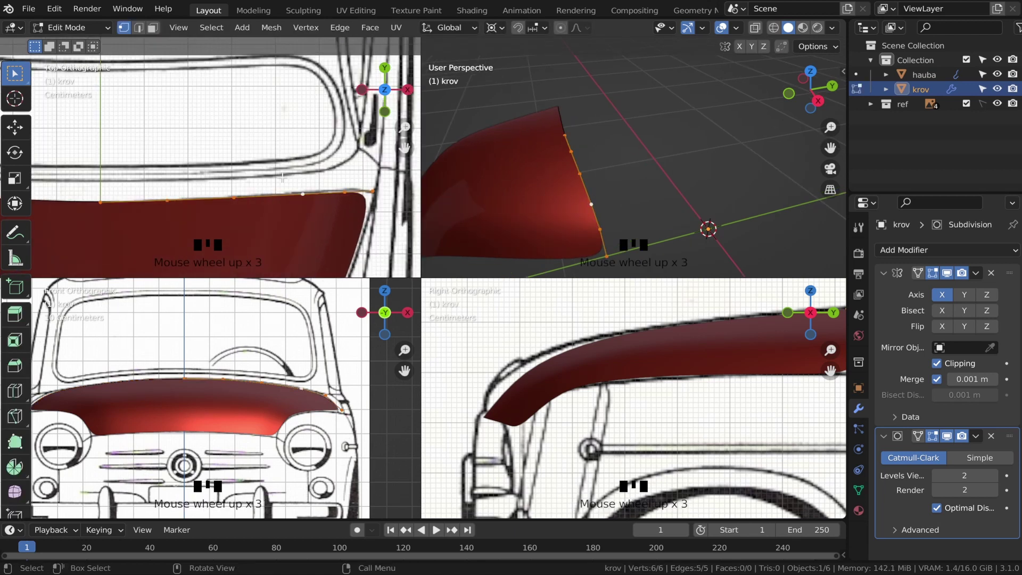
{"action": "key", "text": "e"}
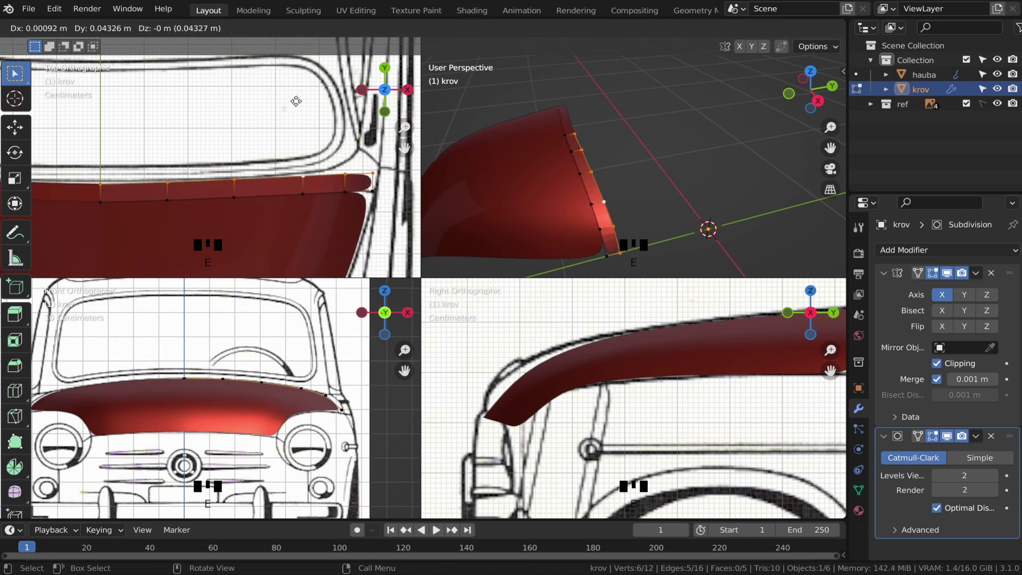
- Move the outer vertices of the new strip's rear edge onto the blueprint's cowl outline in the top view
{"action": "scroll", "coordinate": [224, 173], "scroll_direction": "up", "scroll_amount": 2}
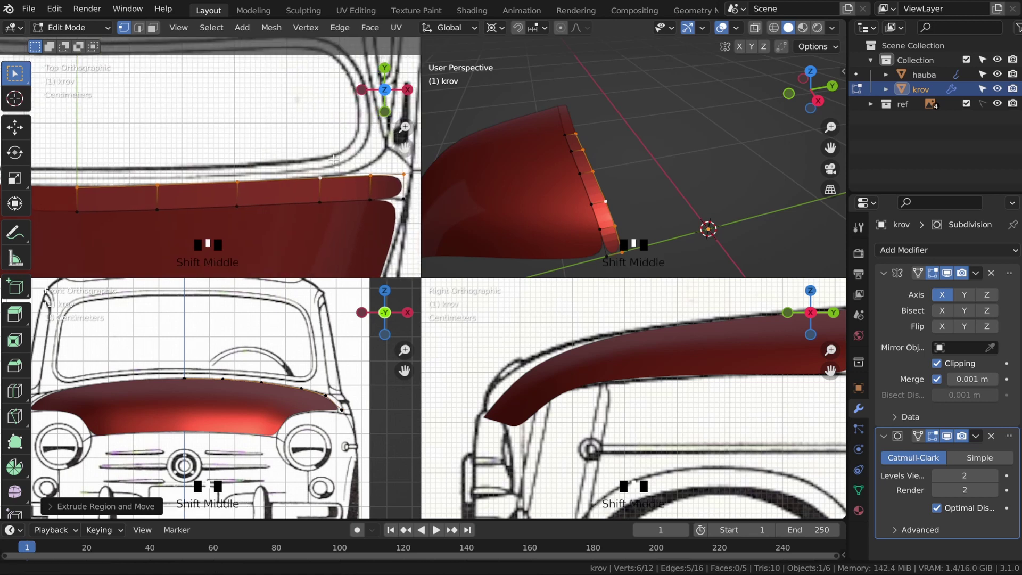
{"action": "left_click", "coordinate": [312, 197]}
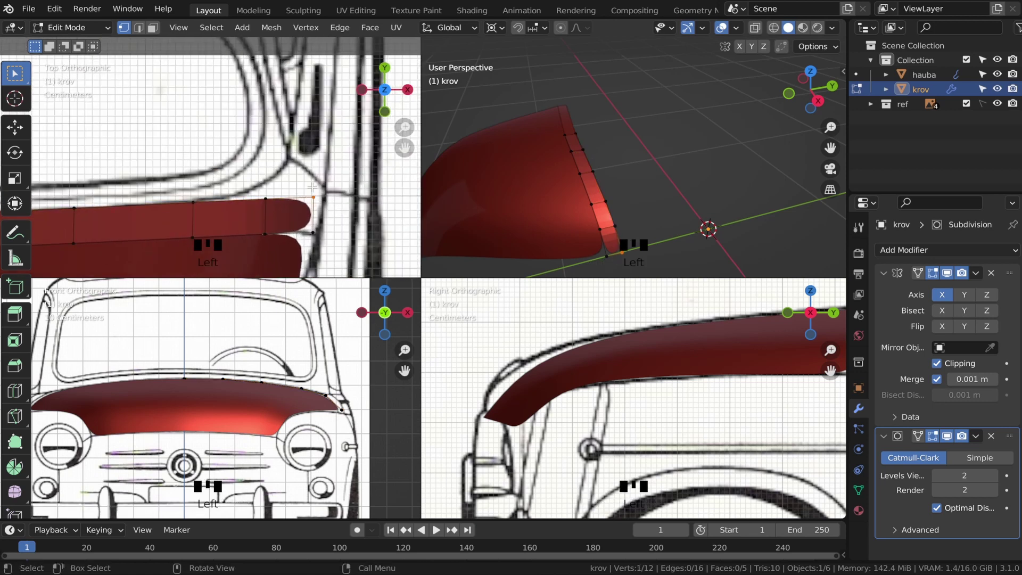
{"action": "key", "text": "g"}
{"action": "left_click", "coordinate": [324, 183]}
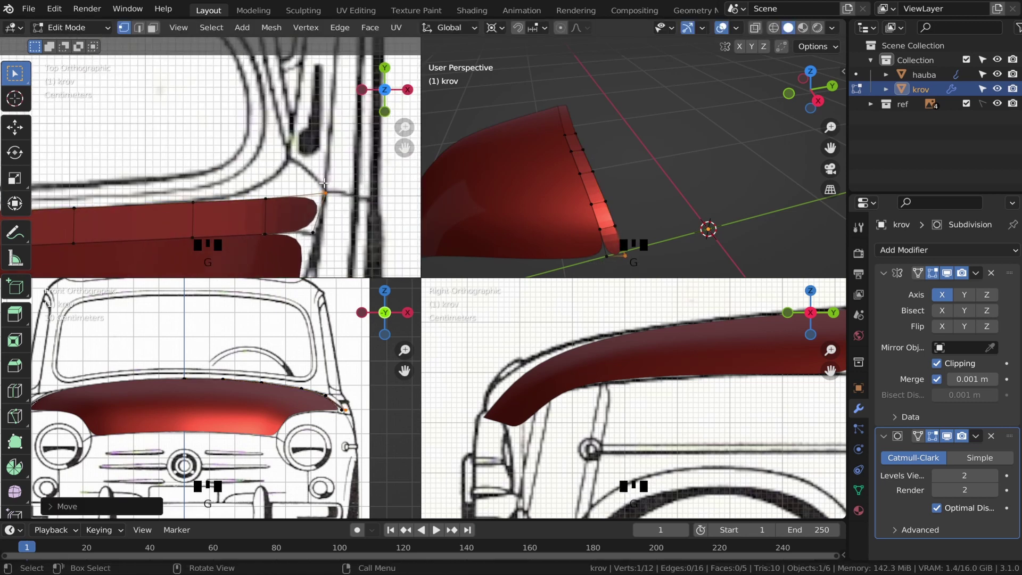
{"action": "left_click", "coordinate": [261, 193]}
{"action": "key", "text": "g"}
{"action": "left_click", "coordinate": [276, 190]}
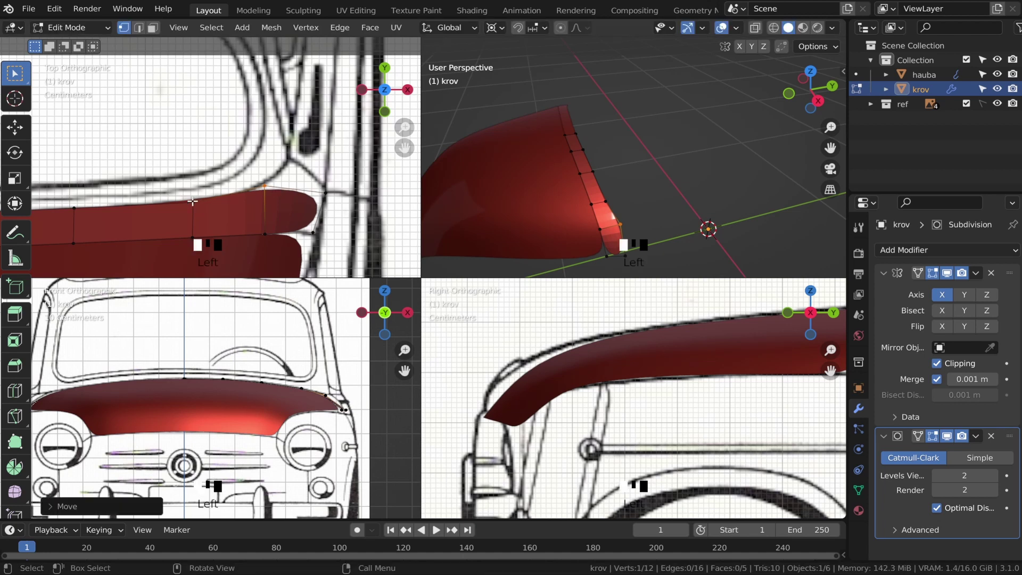
{"action": "left_click", "coordinate": [193, 201]}
{"action": "key", "text": "g"}
{"action": "left_click", "coordinate": [287, 213]}
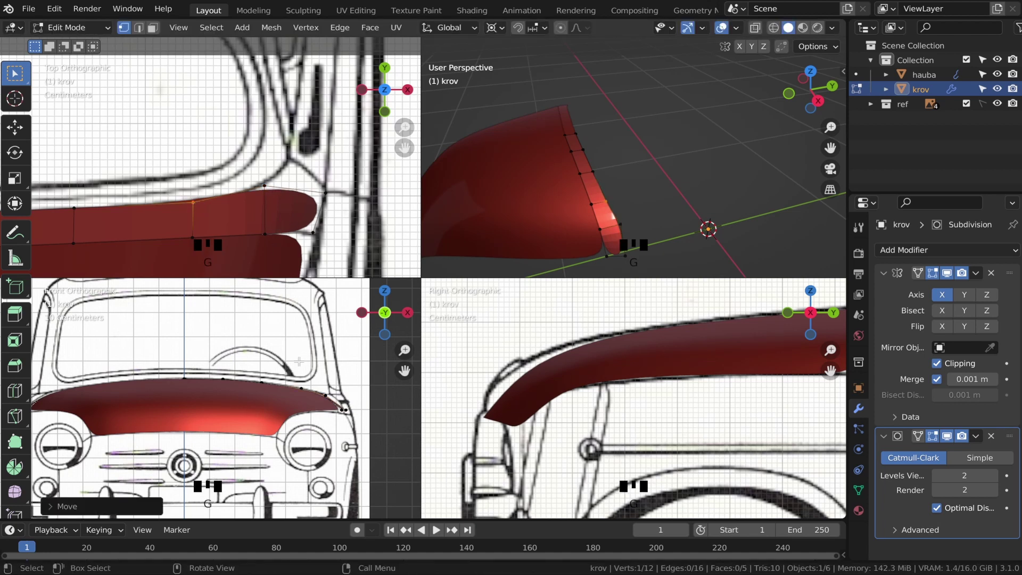
- Reposition the strip's outer corner vertices in the front and side views to match the pillar base on the blueprint
{"action": "scroll", "coordinate": [327, 372], "scroll_direction": "up", "scroll_amount": 6}
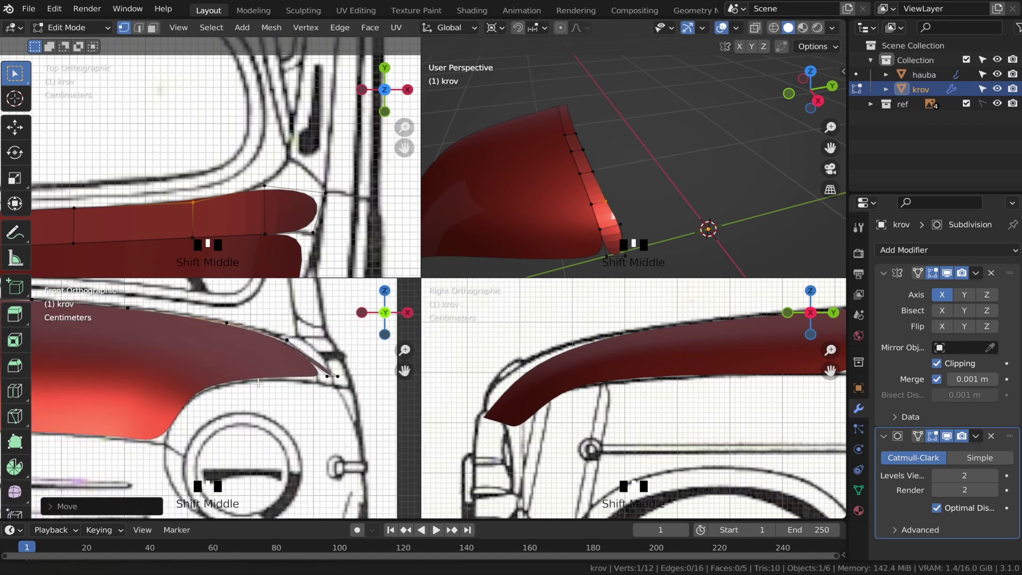
{"action": "left_click", "coordinate": [295, 382]}
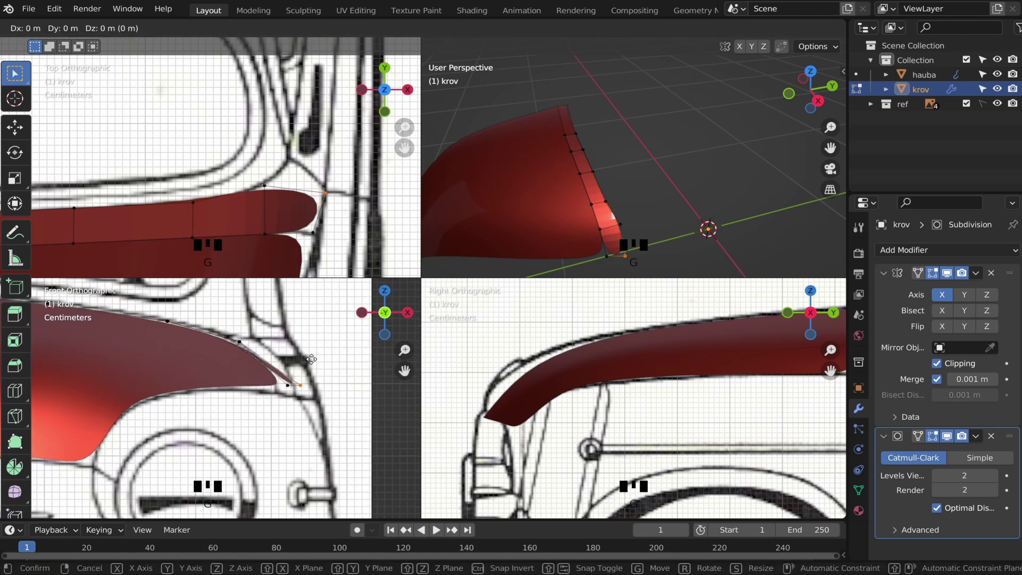
{"action": "key", "text": "KP_Decimal"}
{"action": "key", "text": "g"}
{"action": "left_click", "coordinate": [565, 397]}
{"action": "left_click", "coordinate": [619, 317]}
{"action": "key", "text": "g"}
{"action": "left_click", "coordinate": [669, 309]}
{"action": "scroll", "coordinate": [665, 314], "scroll_direction": "down", "scroll_amount": 1}
{"action": "middle_click_drag", "start_coordinate": [663, 314], "coordinate": [661, 337], "text": "shift"}
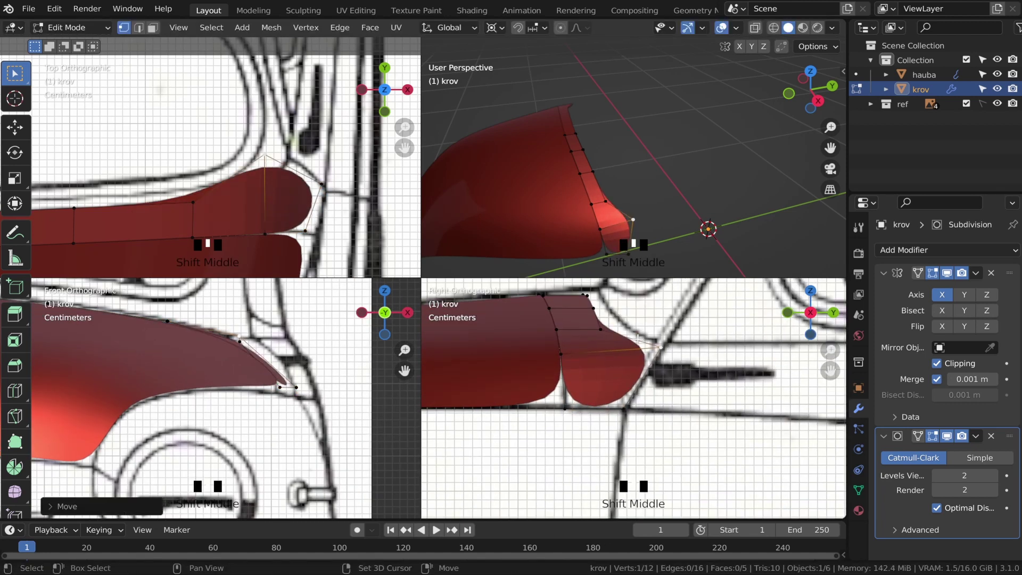
- Move the strip's remaining rear vertices towards the centre onto the windshield base line in the side view
{"action": "key", "text": "Tab"}
{"action": "key", "text": "Tab"}
{"action": "left_click", "coordinate": [602, 303]}
{"action": "key", "text": "g"}
{"action": "scroll", "coordinate": [490, 303], "scroll_direction": "down", "scroll_amount": 2}
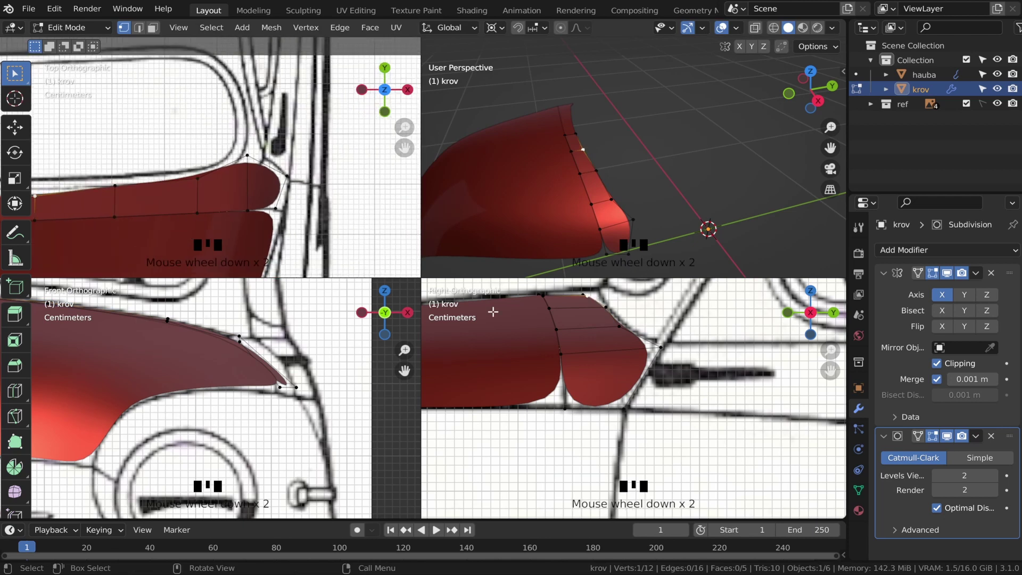
{"action": "left_click", "coordinate": [506, 299]}
{"action": "middle_click_drag", "start_coordinate": [617, 339], "coordinate": [584, 399], "text": "shift"}
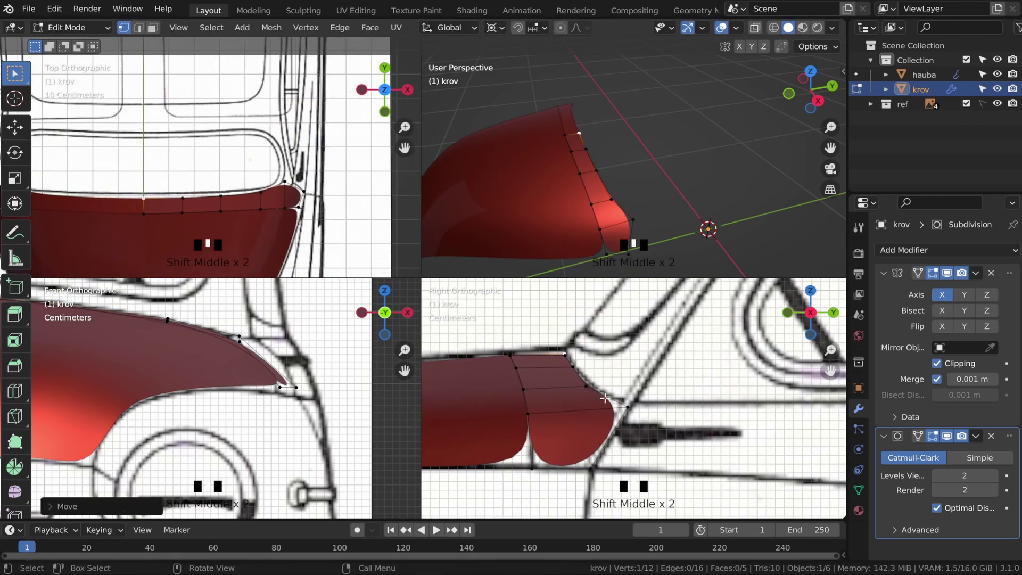
- Extrude the strip's rear edge, without its outermost vertex, about 0.03 m up and back in the side view
{"action": "left_click", "coordinate": [608, 398], "text": "alt"}
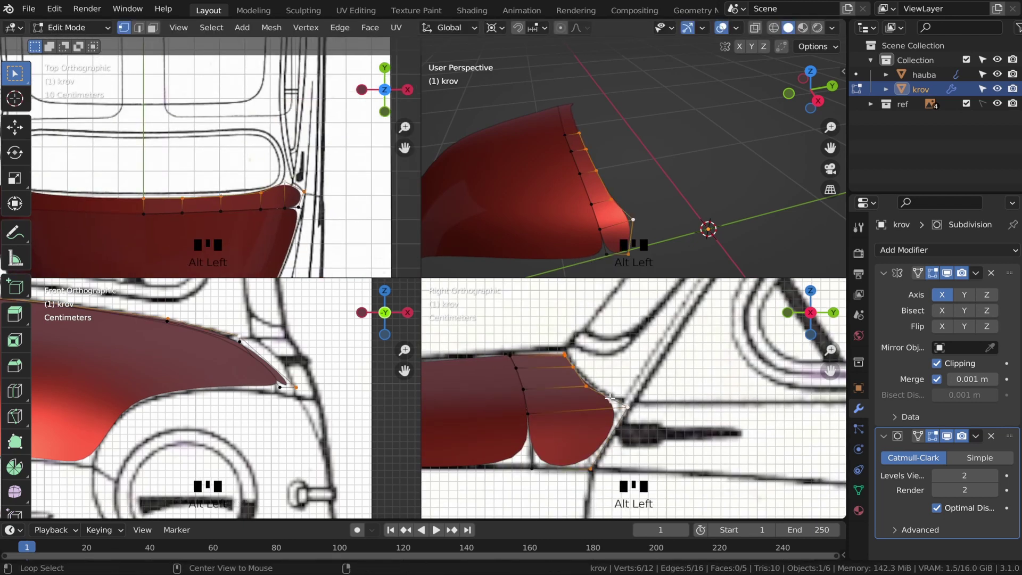
{"action": "left_click", "coordinate": [575, 369], "text": "ctrl"}
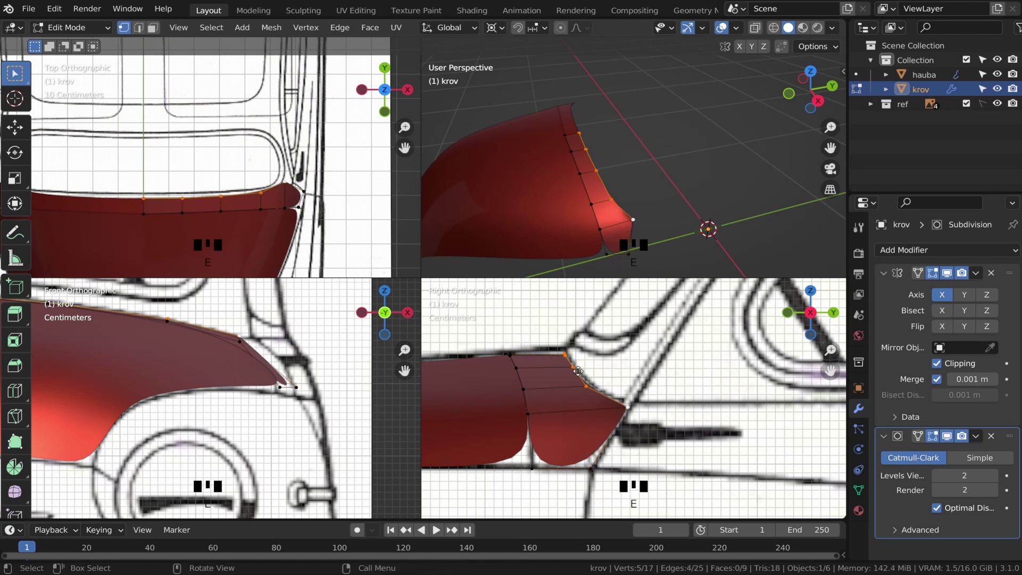
{"action": "key", "text": "g"}
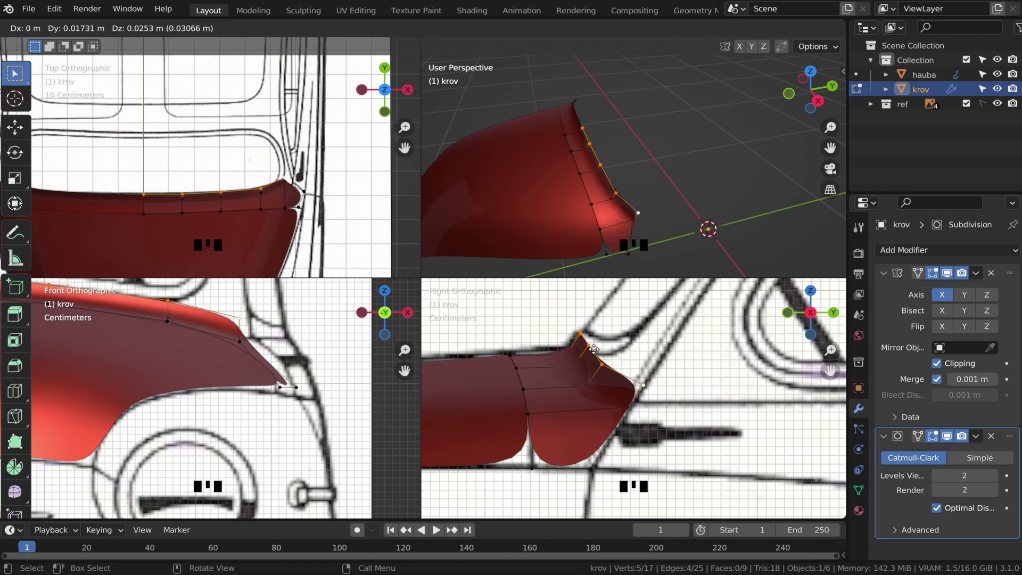
{"action": "left_click", "coordinate": [593, 348]}
- Turn on X-ray display so the blueprint shows through the mesh
{"action": "scroll", "coordinate": [152, 184], "scroll_direction": "up", "scroll_amount": 3}
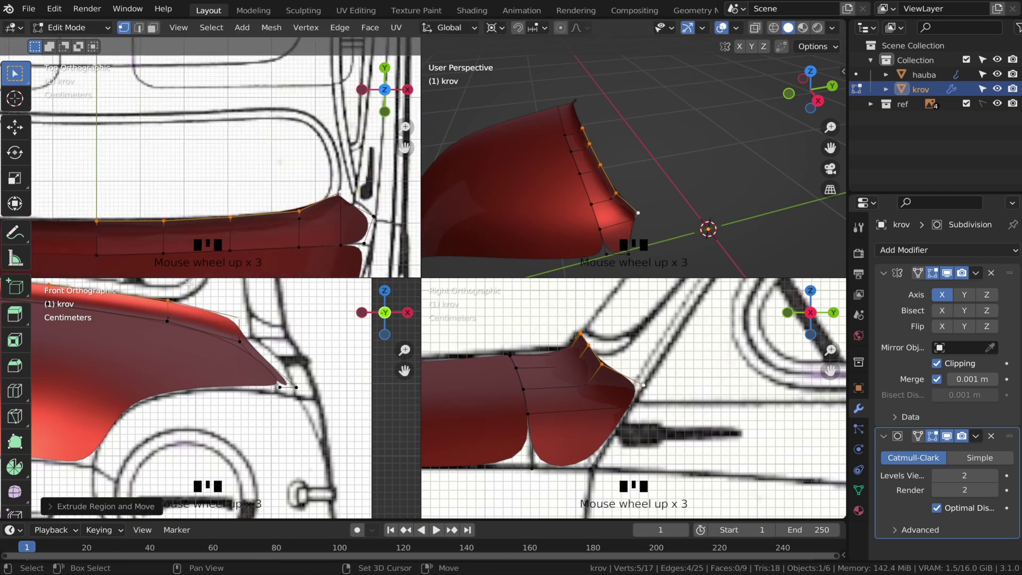
{"action": "scroll", "coordinate": [190, 283], "scroll_direction": "down", "scroll_amount": 2}
{"action": "middle_click_drag", "start_coordinate": [190, 284], "coordinate": [210, 403], "text": "shift"}
{"action": "scroll", "coordinate": [224, 340], "scroll_direction": "up", "scroll_amount": 3}
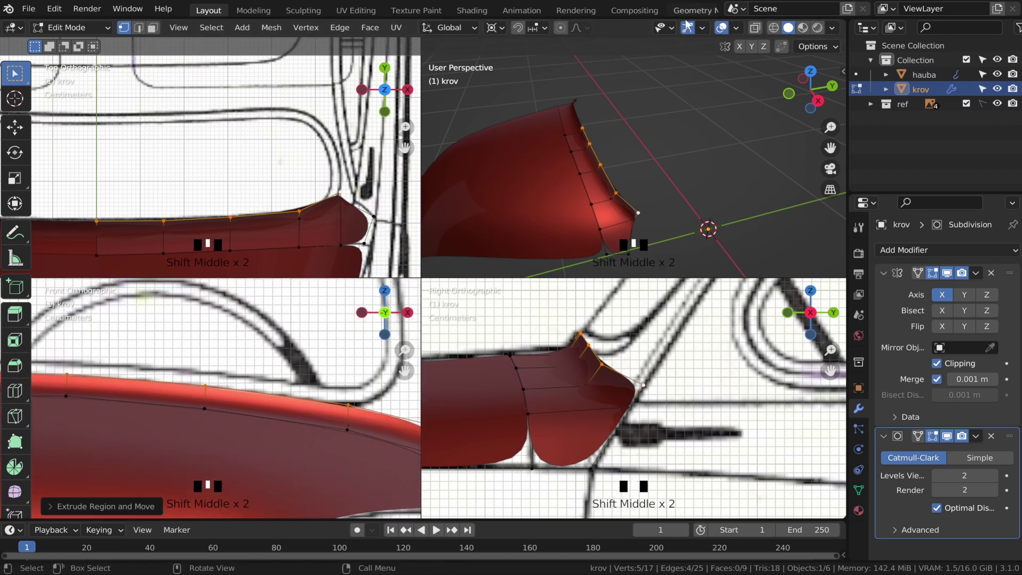
{"action": "left_click", "coordinate": [757, 31]}
{"action": "middle_click_drag", "start_coordinate": [213, 341], "coordinate": [276, 313], "text": "shift"}
{"action": "scroll", "coordinate": [176, 558], "scroll_direction": "up", "scroll_amount": 1}
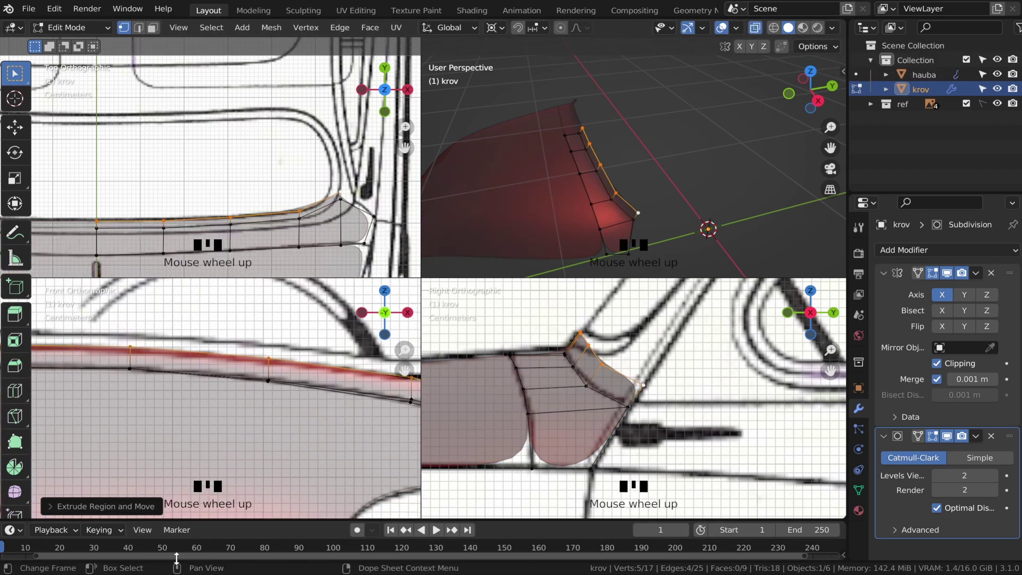
- Adjust the extruded edge's vertices from the centre outwards to the windshield's lower frame line in the front and top views
{"action": "scroll", "coordinate": [169, 398], "scroll_direction": "down", "scroll_amount": 3}
{"action": "scroll", "coordinate": [169, 398], "scroll_direction": "up", "scroll_amount": 2}
{"action": "scroll", "coordinate": [176, 394], "scroll_direction": "up", "scroll_amount": 1}
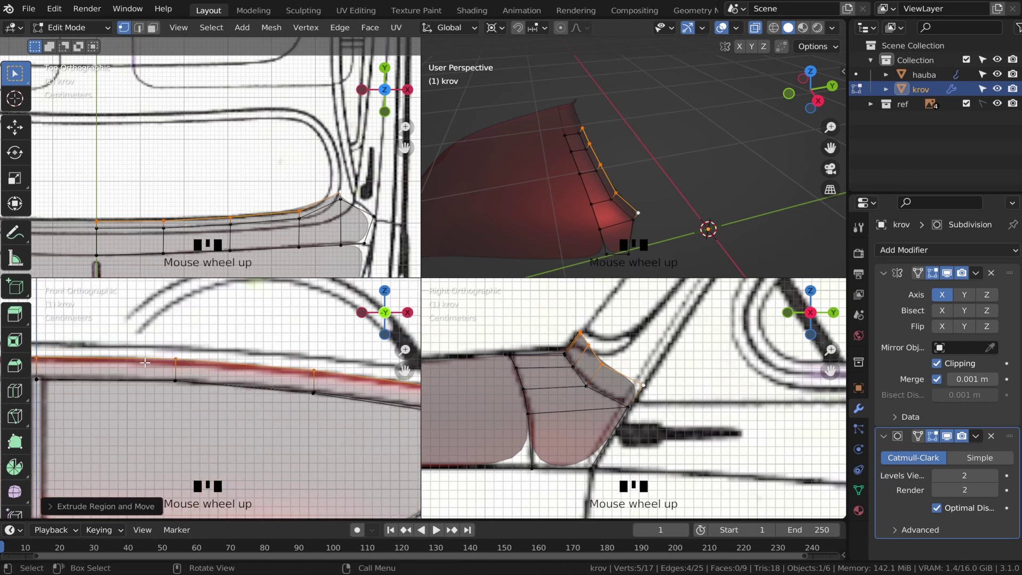
{"action": "middle_click_drag", "start_coordinate": [176, 394], "coordinate": [248, 371], "text": "shift"}
{"action": "left_click", "coordinate": [148, 358]}
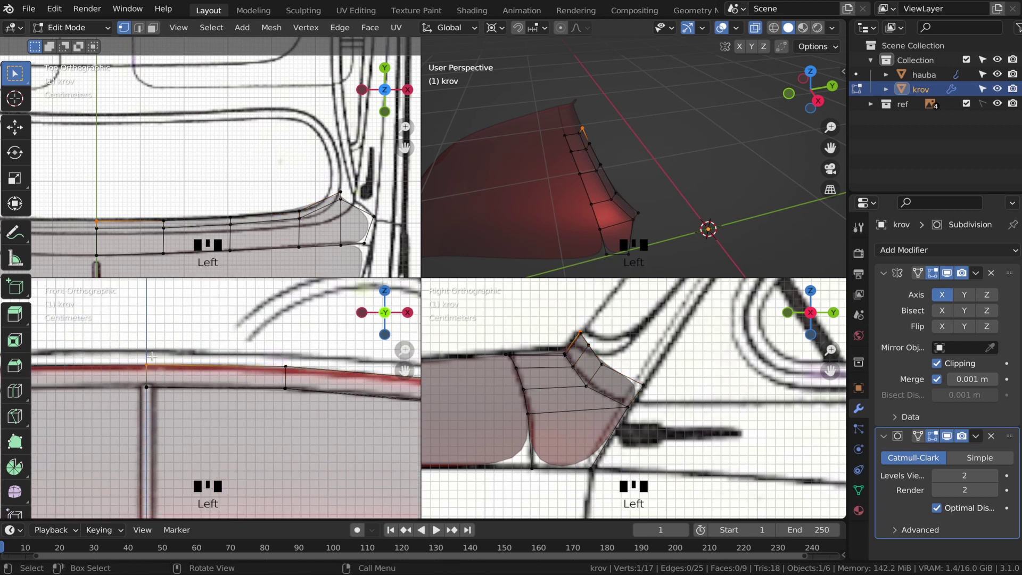
{"action": "key", "text": "g"}
{"action": "left_click", "coordinate": [151, 360]}
{"action": "middle_click_drag", "start_coordinate": [330, 394], "coordinate": [106, 367], "text": "shift"}
{"action": "left_click", "coordinate": [80, 336]}
{"action": "key", "text": "g"}
{"action": "left_click", "coordinate": [81, 338]}
{"action": "key", "text": "g"}
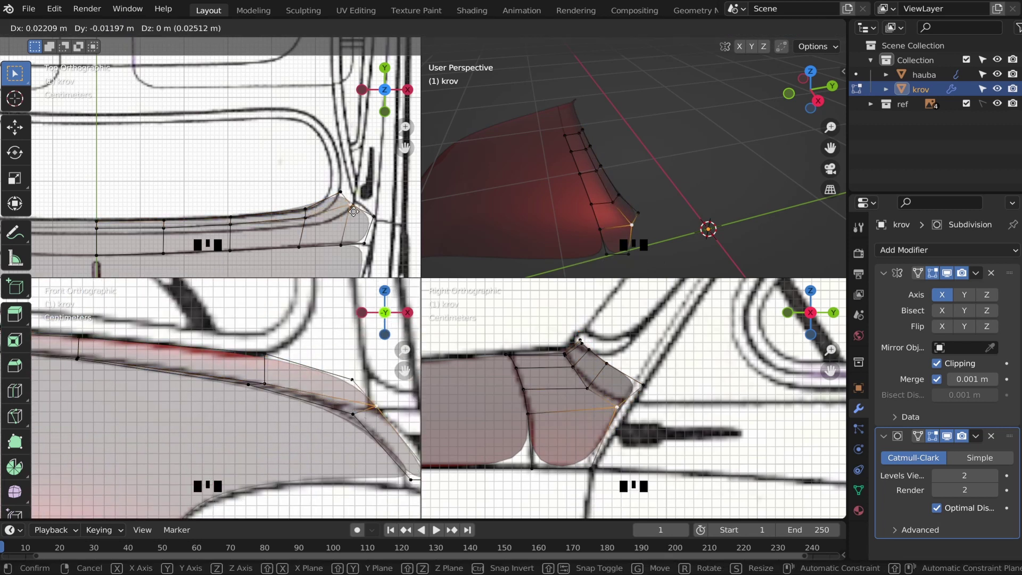
- Extrude the outer two vertices of the windshield-base edge about 0.40 m up along the windshield pillar in the side view
{"action": "left_click", "coordinate": [352, 379]}
{"action": "scroll", "coordinate": [602, 383], "scroll_direction": "up", "scroll_amount": 7}
{"action": "scroll", "coordinate": [486, 420], "scroll_direction": "up", "scroll_amount": 2}
{"action": "middle_click_drag", "start_coordinate": [486, 421], "coordinate": [582, 375], "text": "shift"}
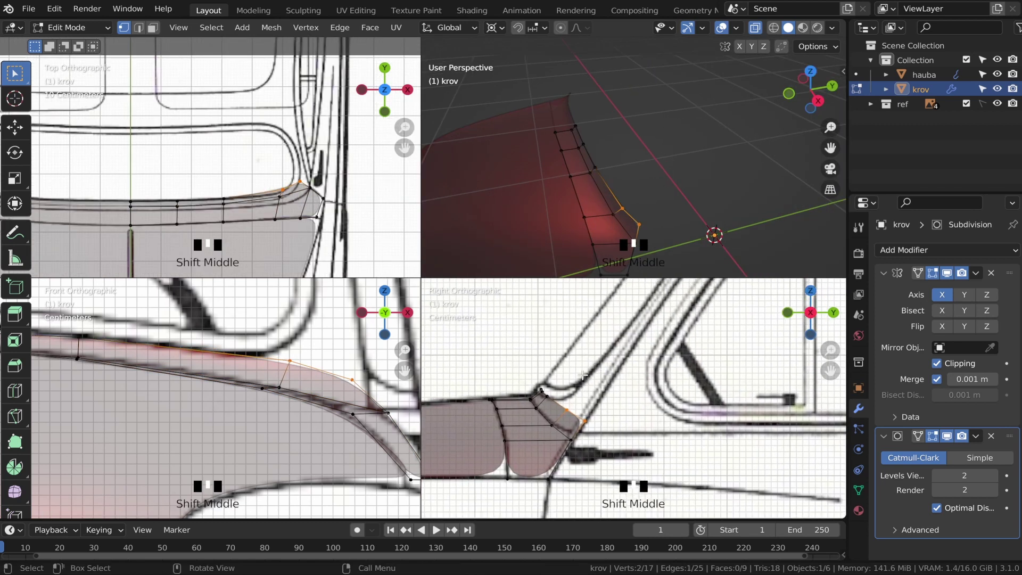
{"action": "left_click_drag", "start_coordinate": [561, 404], "coordinate": [574, 411]}
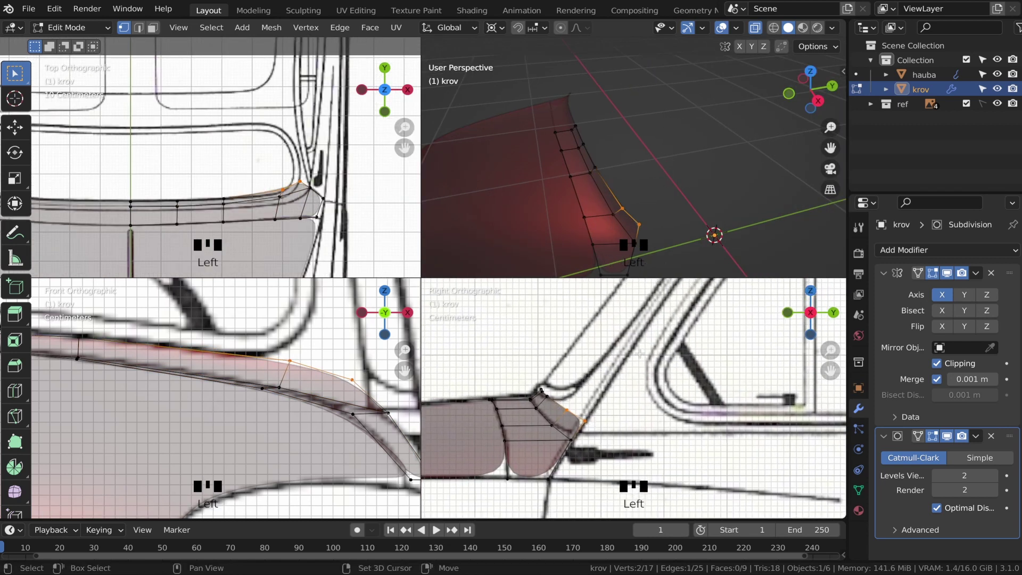
{"action": "scroll", "coordinate": [601, 403], "scroll_direction": "down", "scroll_amount": 3}
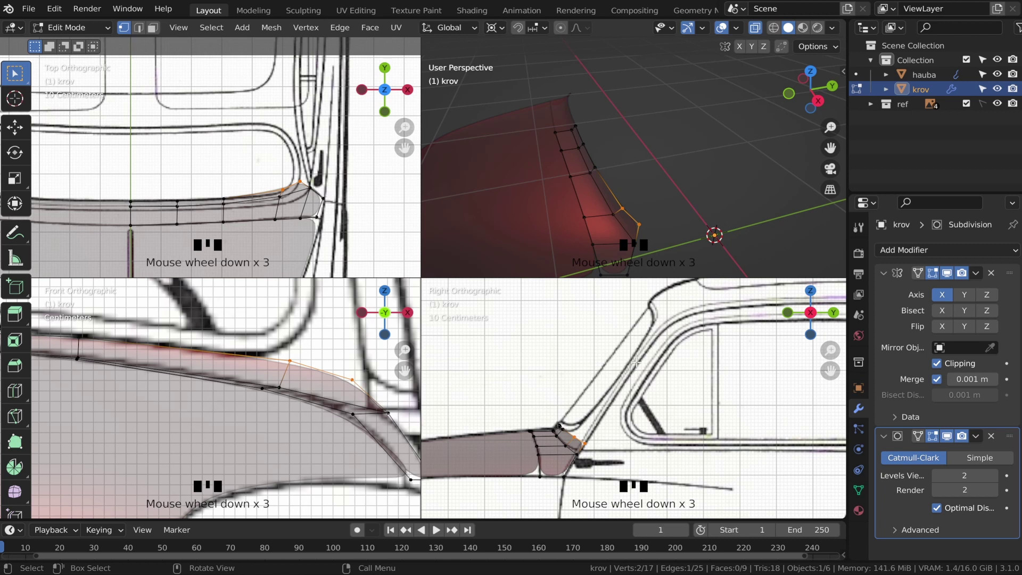
{"action": "key", "text": "e"}
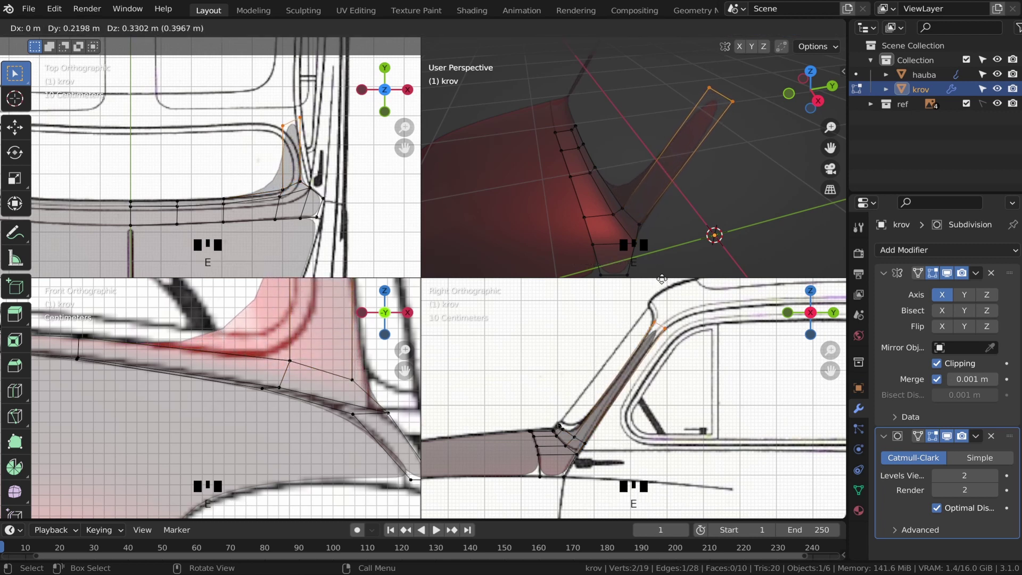
{"action": "left_click", "coordinate": [663, 514]}
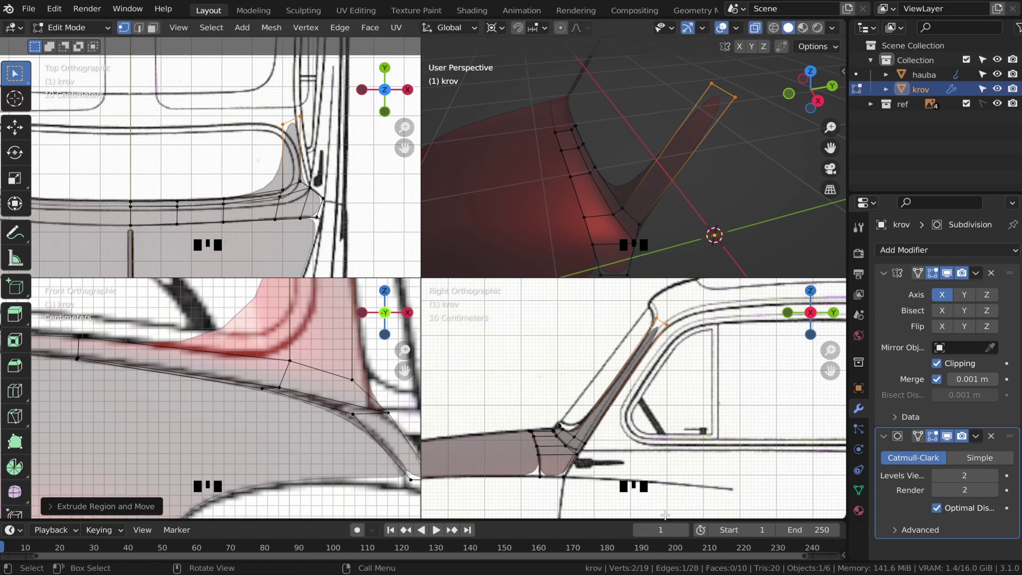
- Align the pillar's two top vertices with the windshield's upper corner in the front view
{"action": "scroll", "coordinate": [285, 309], "scroll_direction": "down", "scroll_amount": 4}
{"action": "middle_click_drag", "start_coordinate": [285, 309], "coordinate": [290, 426], "text": "shift"}
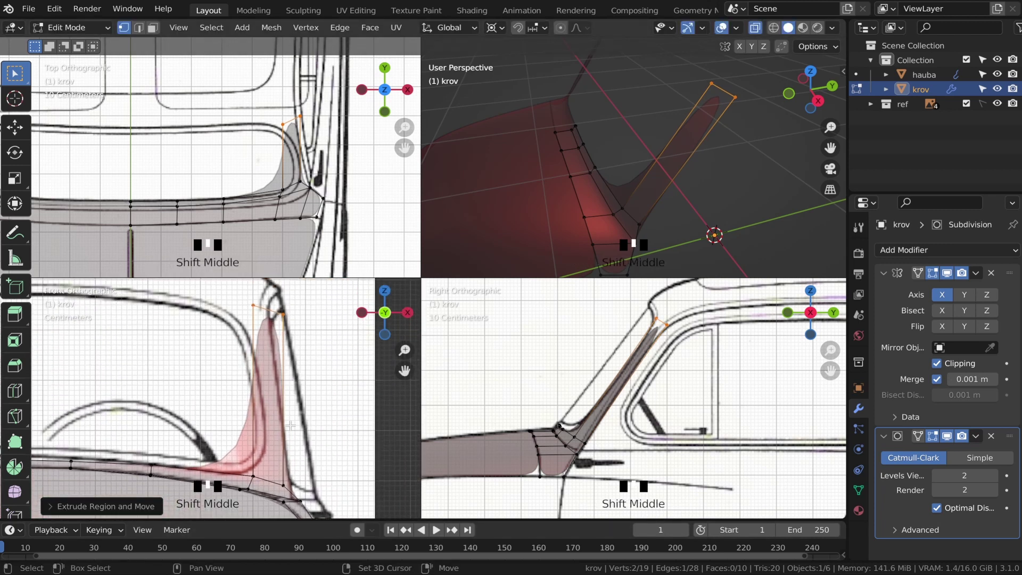
{"action": "middle_click_drag", "start_coordinate": [231, 313], "coordinate": [235, 353], "text": "shift"}
{"action": "left_click_drag", "start_coordinate": [235, 332], "coordinate": [268, 357]}
{"action": "scroll", "coordinate": [269, 357], "scroll_direction": "up", "scroll_amount": 1}
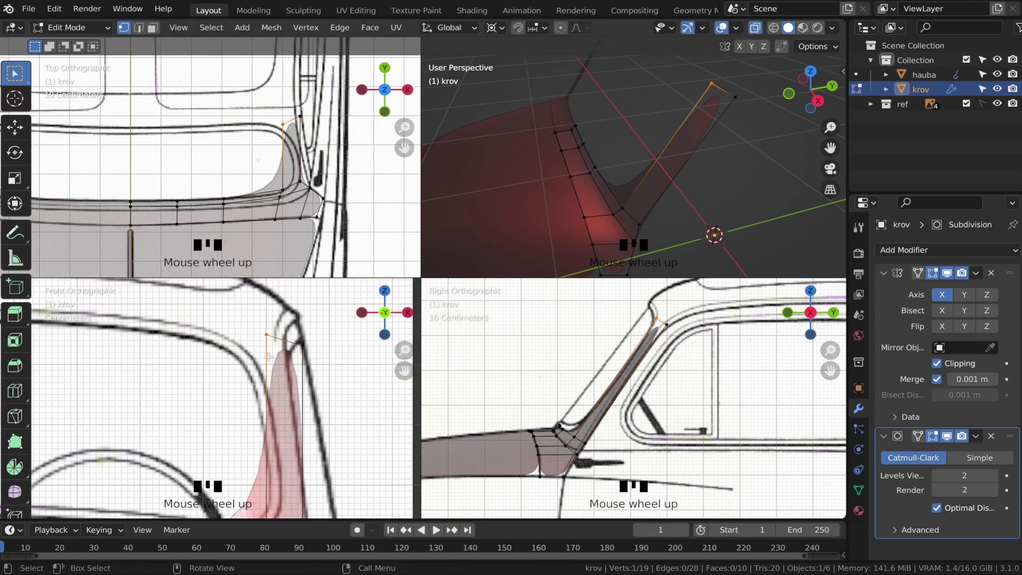
{"action": "key", "text": "g"}
{"action": "left_click", "coordinate": [256, 370]}
{"action": "left_click", "coordinate": [301, 347]}
{"action": "key", "text": "g"}
{"action": "left_click", "coordinate": [293, 345]}
- Reposition the pillar's two base vertices around the windshield's lower corner in the top view
{"action": "scroll", "coordinate": [321, 177], "scroll_direction": "up", "scroll_amount": 6}
{"action": "left_click", "coordinate": [259, 191]}
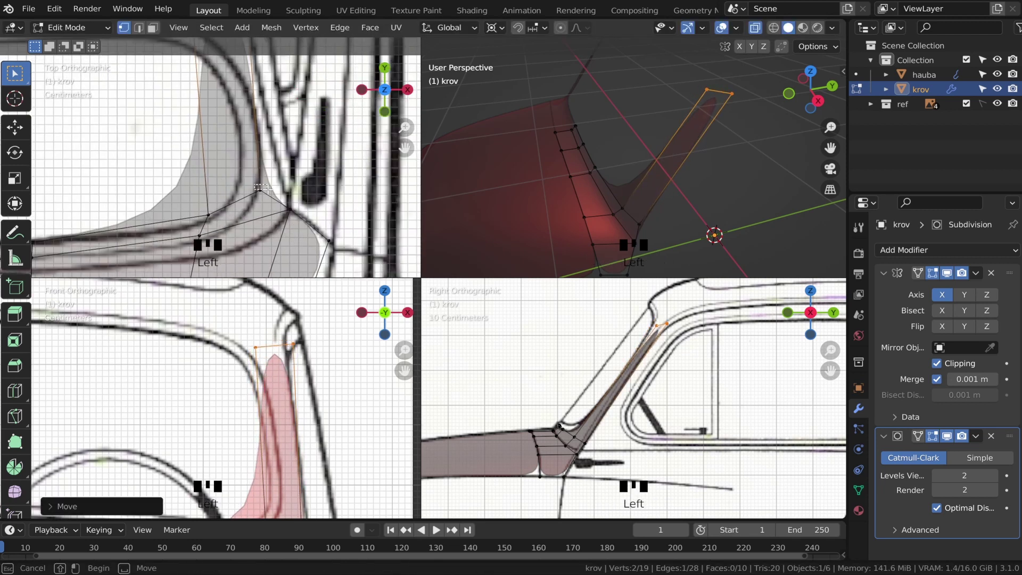
{"action": "key", "text": "g"}
{"action": "left_click", "coordinate": [208, 215]}
{"action": "key", "text": "g"}
{"action": "key", "text": "g"}
{"action": "scroll", "coordinate": [222, 209], "scroll_direction": "down", "scroll_amount": 2}
- Fit the pillar's base and top vertices to the windshield pillar outline in the side view
{"action": "scroll", "coordinate": [575, 425], "scroll_direction": "up", "scroll_amount": 5}
{"action": "left_click", "coordinate": [504, 426]}
{"action": "key", "text": "g"}
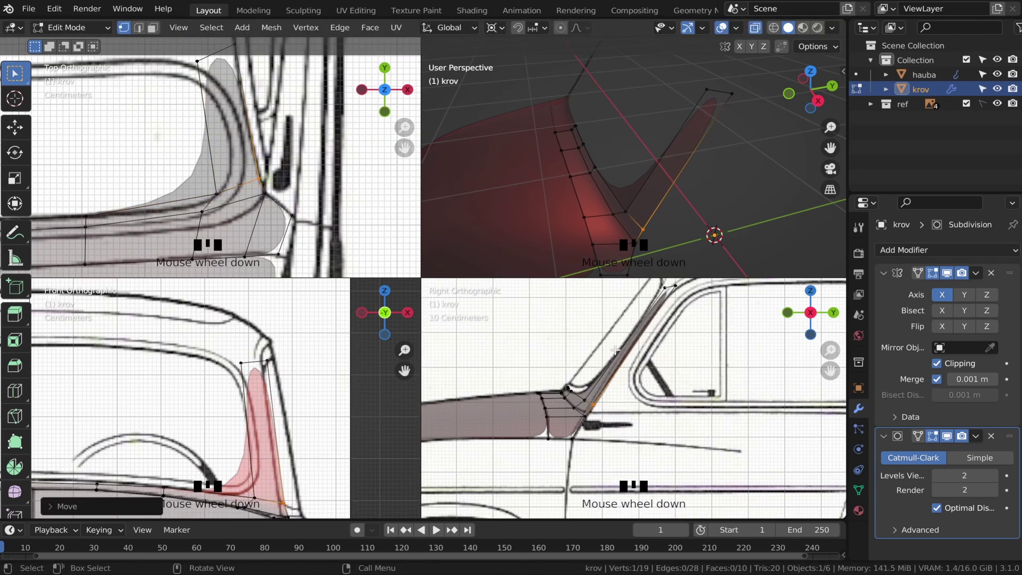
{"action": "left_click", "coordinate": [618, 344]}
{"action": "key", "text": "g"}
{"action": "left_click", "coordinate": [644, 359]}
- Add four evenly spaced loop cuts across the windshield pillar between its base and top
{"action": "scroll", "coordinate": [319, 390], "scroll_direction": "down", "scroll_amount": 2}
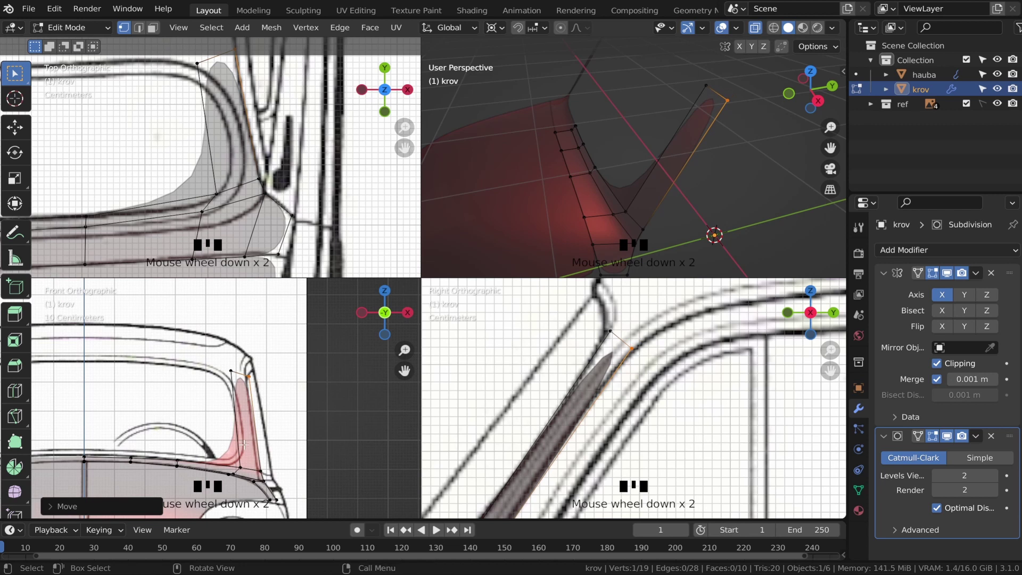
{"action": "scroll", "coordinate": [245, 443], "scroll_direction": "up", "scroll_amount": 3}
{"action": "middle_click_drag", "start_coordinate": [245, 443], "coordinate": [257, 401], "text": "shift"}
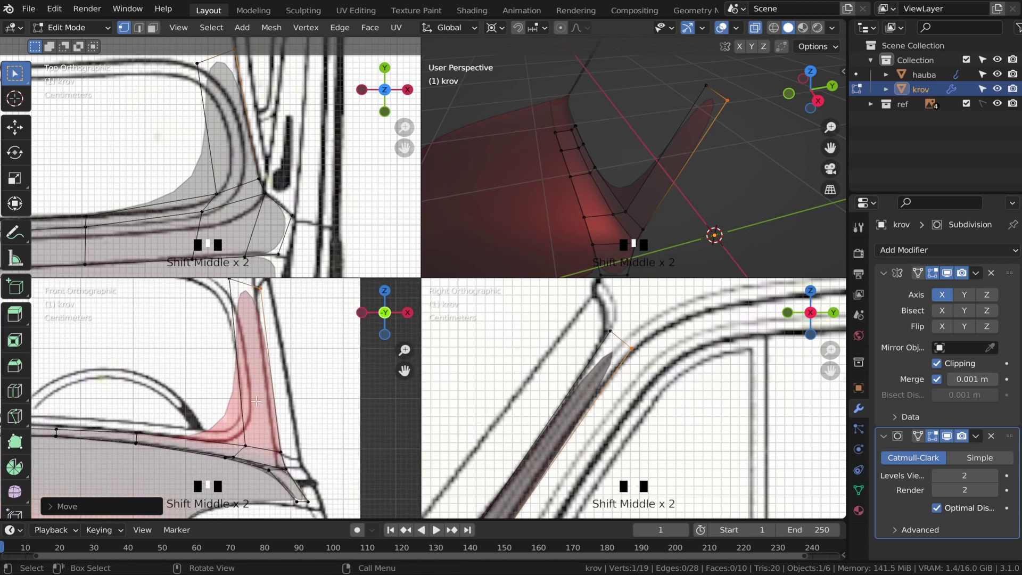
{"action": "key", "text": "ctrl+r"}
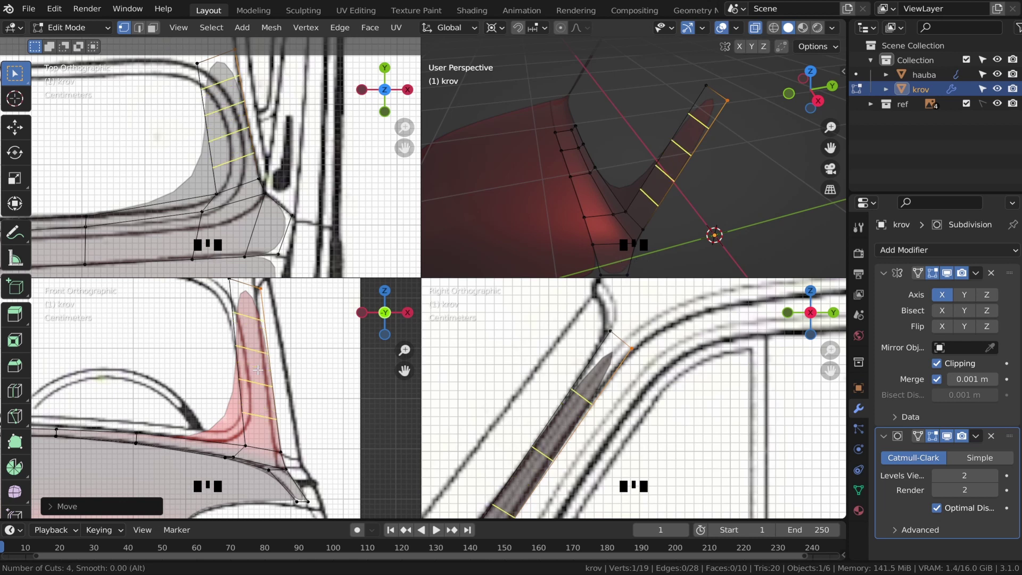
{"action": "left_click", "coordinate": [258, 369]}
{"action": "right_click", "coordinate": [257, 370]}
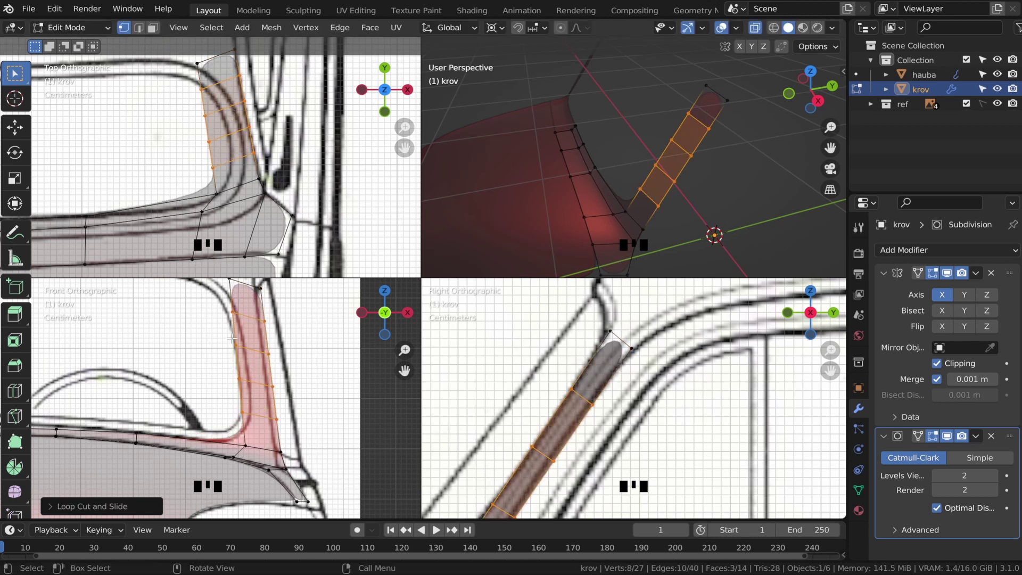
- Fit the inner and outer vertices of the pillar's uppermost loop cut to the pillar outline in the front view
{"action": "left_click_drag", "start_coordinate": [246, 318], "coordinate": [241, 314]}
{"action": "scroll", "coordinate": [245, 319], "scroll_direction": "up", "scroll_amount": 1}
{"action": "middle_click_drag", "start_coordinate": [245, 320], "coordinate": [265, 368], "text": "shift"}
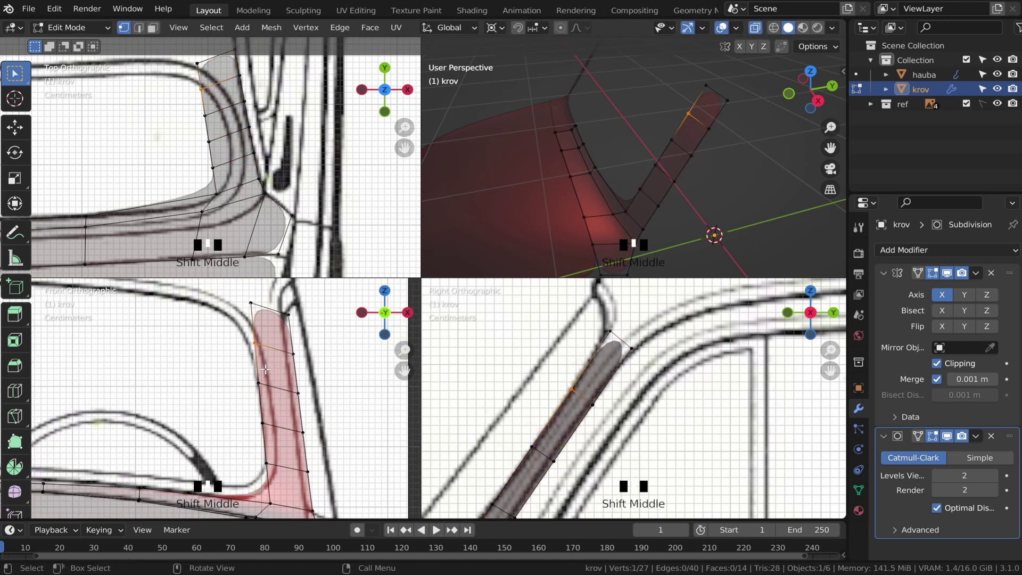
{"action": "key", "text": "g"}
{"action": "left_click", "coordinate": [236, 361]}
{"action": "left_click", "coordinate": [293, 354]}
{"action": "key", "text": "g"}
{"action": "left_click", "coordinate": [288, 355]}
- Align the pillar's middle loop vertices and its top corner vertices with the pillar outline in the front view
{"action": "left_click", "coordinate": [298, 393]}
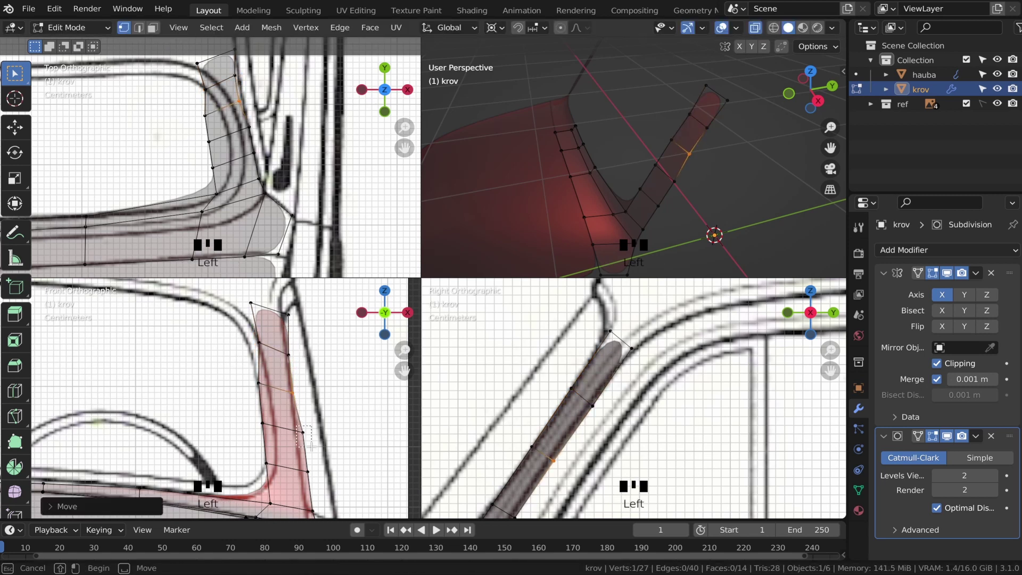
{"action": "key", "text": "g"}
{"action": "key", "text": "g"}
{"action": "left_click", "coordinate": [272, 422]}
{"action": "left_click", "coordinate": [258, 382]}
{"action": "key", "text": "g"}
{"action": "left_click", "coordinate": [267, 383]}
{"action": "key", "text": "g"}
{"action": "left_click", "coordinate": [245, 308]}
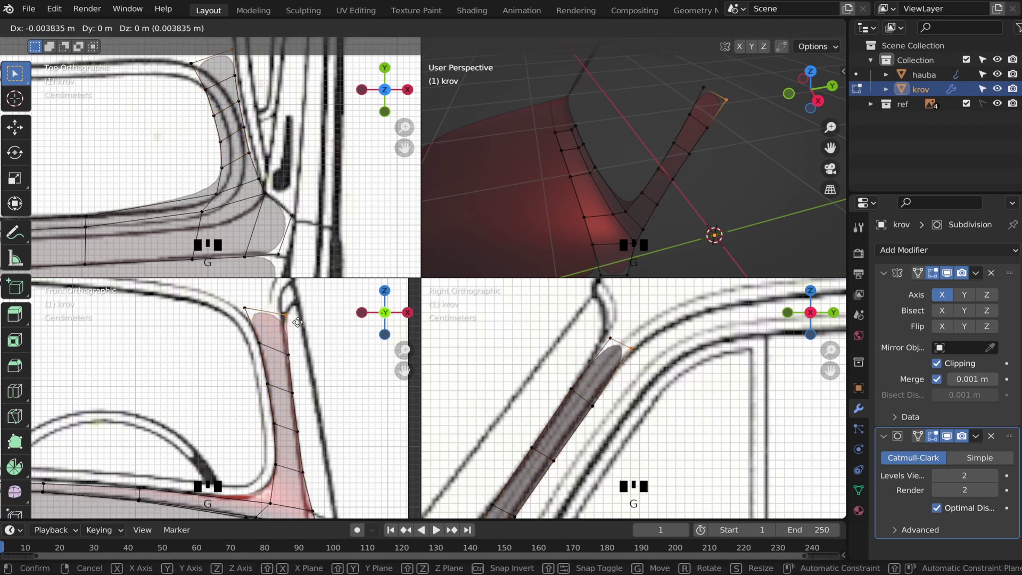
{"action": "left_click", "coordinate": [283, 314]}
- Fit the pillar's inner vertices near the base to the windshield's lower corner in the side view
{"action": "middle_click_drag", "start_coordinate": [555, 487], "coordinate": [606, 410], "text": "shift"}
{"action": "scroll", "coordinate": [563, 419], "scroll_direction": "up", "scroll_amount": 2}
{"action": "scroll", "coordinate": [563, 420], "scroll_direction": "up", "scroll_amount": 2}
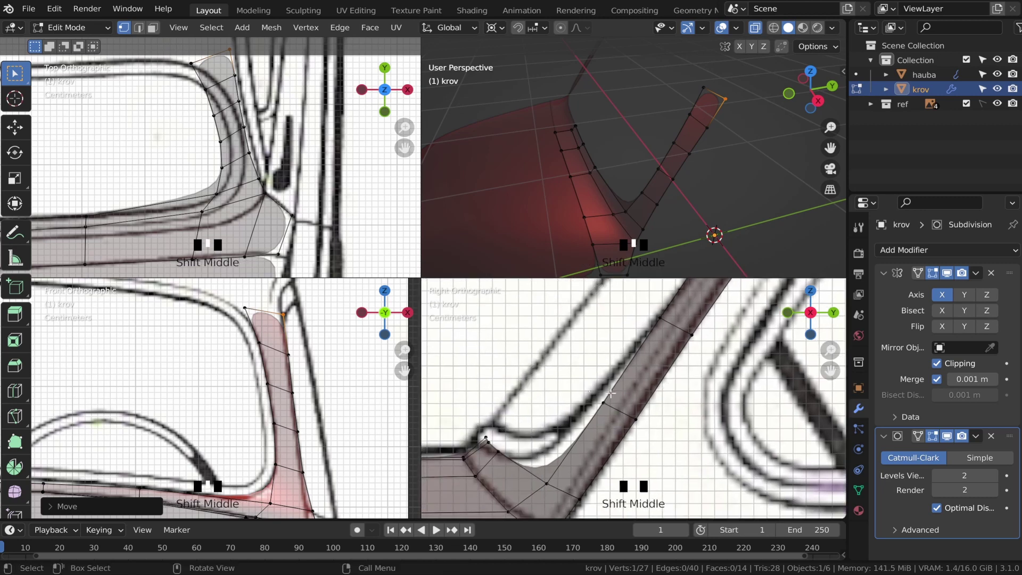
{"action": "left_click", "coordinate": [615, 415]}
{"action": "key", "text": "g"}
{"action": "left_click", "coordinate": [581, 402]}
{"action": "scroll", "coordinate": [636, 176], "scroll_direction": "down", "scroll_amount": 2}
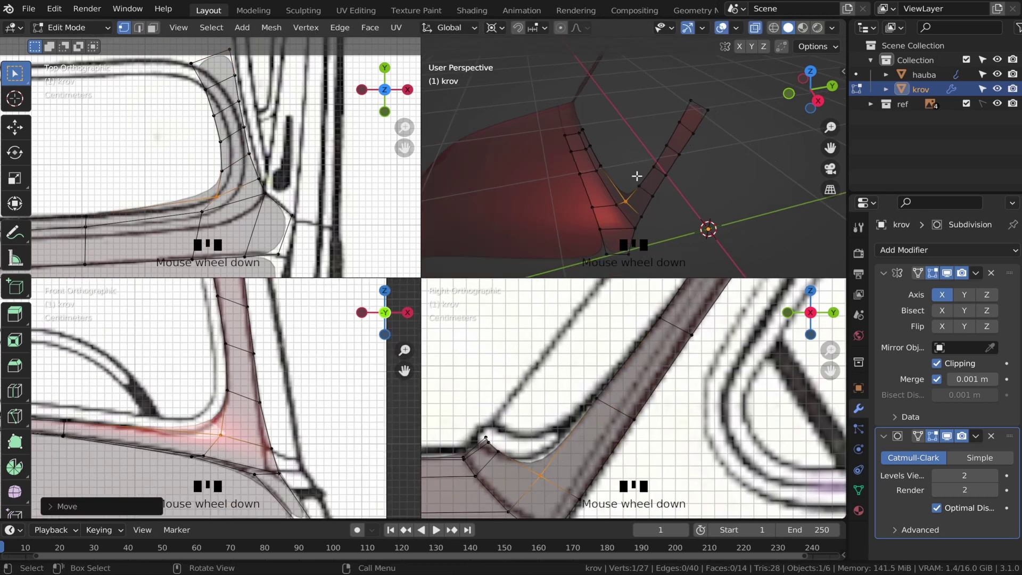
- Refine the pillar's inner edge vertices against the windshield outline in the front view
{"action": "key", "text": "g"}
{"action": "left_click", "coordinate": [258, 373]}
{"action": "scroll", "coordinate": [266, 364], "scroll_direction": "up", "scroll_amount": 2}
{"action": "key", "text": "g"}
{"action": "left_click", "coordinate": [234, 331]}
{"action": "key", "text": "Tab"}
{"action": "middle_click_drag", "start_coordinate": [633, 160], "coordinate": [595, 186]}
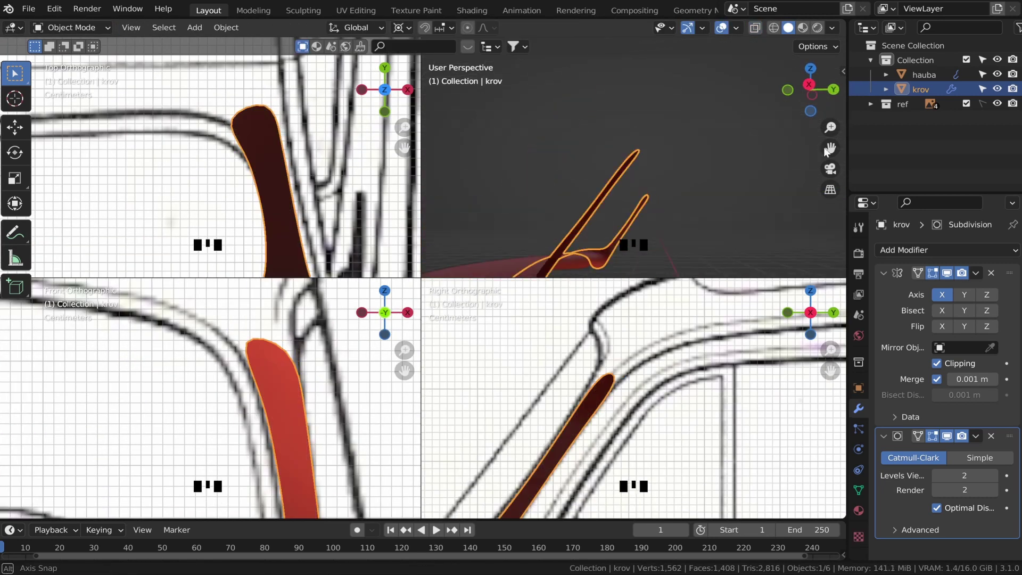
- Adjust the pillar's vertex position against the windshield outline in the top view
{"action": "key", "text": "Tab"}
{"action": "key", "text": "g"}
{"action": "scroll", "coordinate": [258, 159], "scroll_direction": "up", "scroll_amount": 3}
{"action": "key", "text": "g"}
{"action": "left_click", "coordinate": [258, 158]}
{"action": "key", "text": "Tab"}
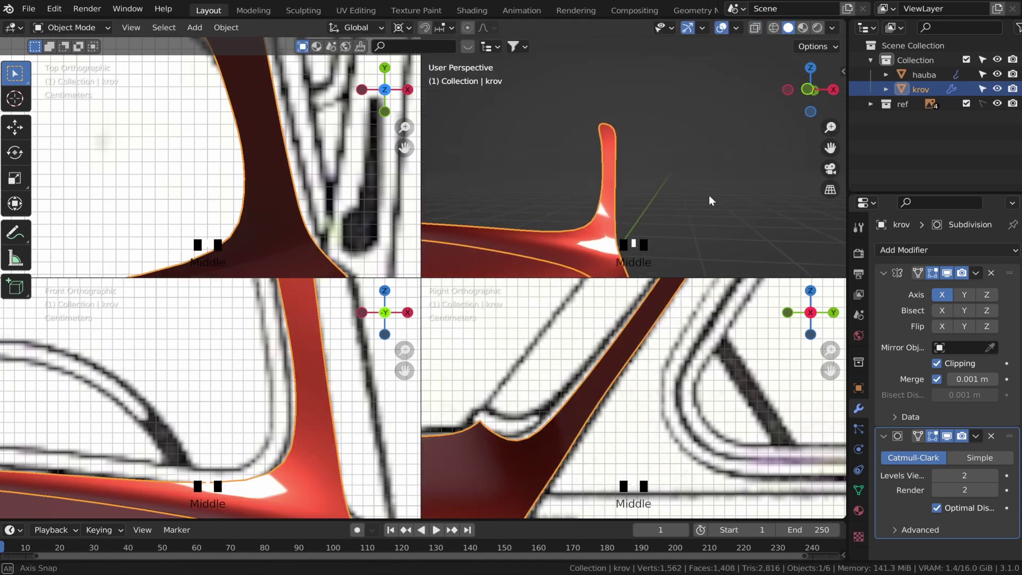
- Inspect the smoothed pillar and windshield base from several angles and against the side blueprint
{"action": "mouse_move", "coordinate": [708, 195]}
{"action": "middle_mouse_down"}
{"action": "mouse_move", "coordinate": [643, 208]}
{"action": "mouse_move", "coordinate": [694, 171]}
{"action": "mouse_move", "coordinate": [669, 156]}
{"action": "mouse_move", "coordinate": [712, 150]}
{"action": "mouse_move", "coordinate": [707, 179]}
{"action": "mouse_move", "coordinate": [644, 190]}
{"action": "mouse_move", "coordinate": [592, 216]}
{"action": "mouse_move", "coordinate": [611, 205]}
{"action": "mouse_move", "coordinate": [650, 142]}
{"action": "mouse_move", "coordinate": [603, 204]}
{"action": "middle_mouse_up"}
{"action": "scroll", "coordinate": [622, 161], "scroll_direction": "up", "scroll_amount": 4}
{"action": "scroll", "coordinate": [650, 148], "scroll_direction": "down", "scroll_amount": 1}
{"action": "middle_click_drag", "start_coordinate": [650, 149], "coordinate": [600, 182]}
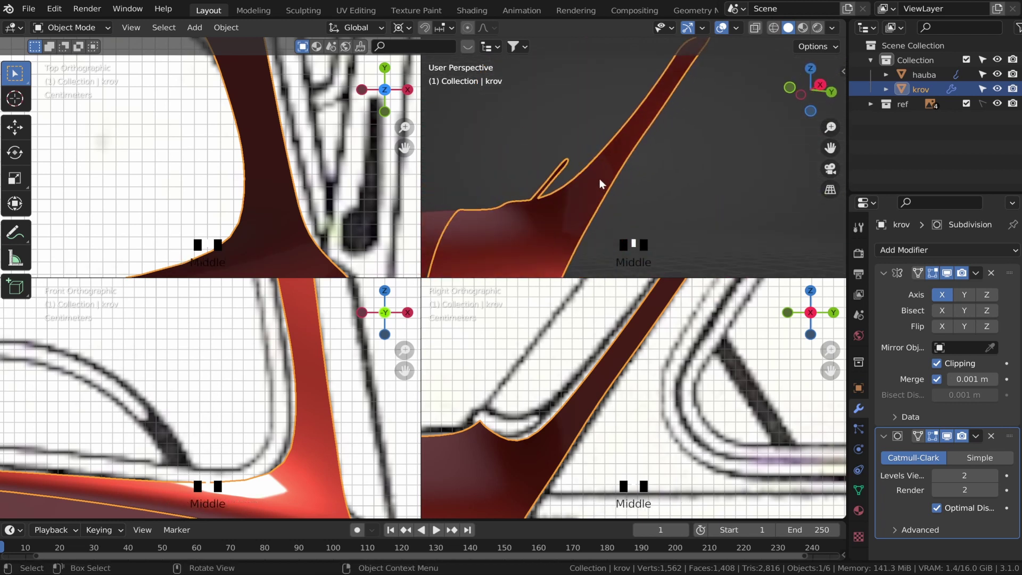
{"action": "scroll", "coordinate": [637, 331], "scroll_direction": "down", "scroll_amount": 3}
{"action": "scroll", "coordinate": [637, 331], "scroll_direction": "down", "scroll_amount": 4}
{"action": "scroll", "coordinate": [637, 331], "scroll_direction": "up", "scroll_amount": 4}
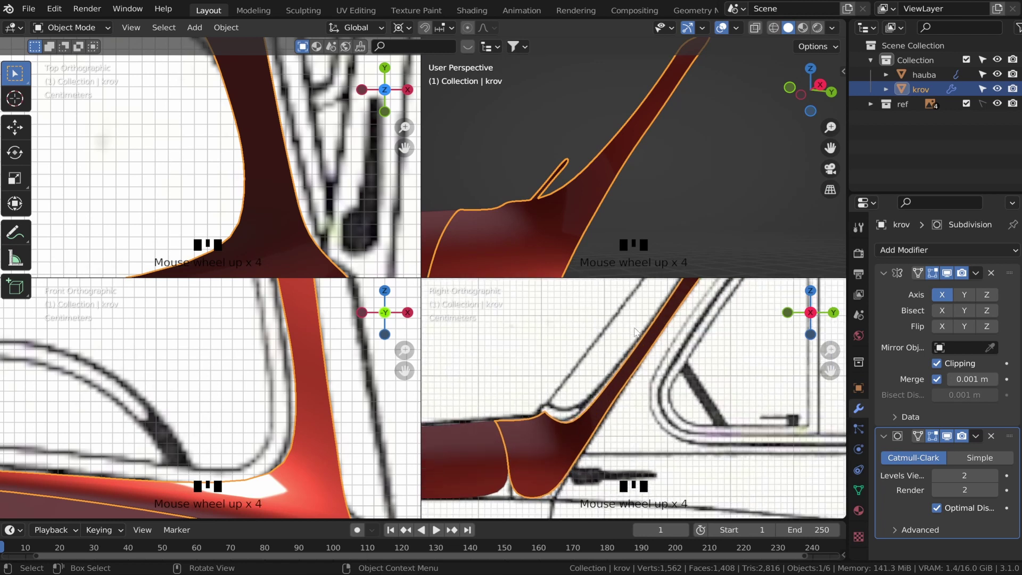
{"action": "middle_click_drag", "start_coordinate": [590, 138], "coordinate": [640, 148]}
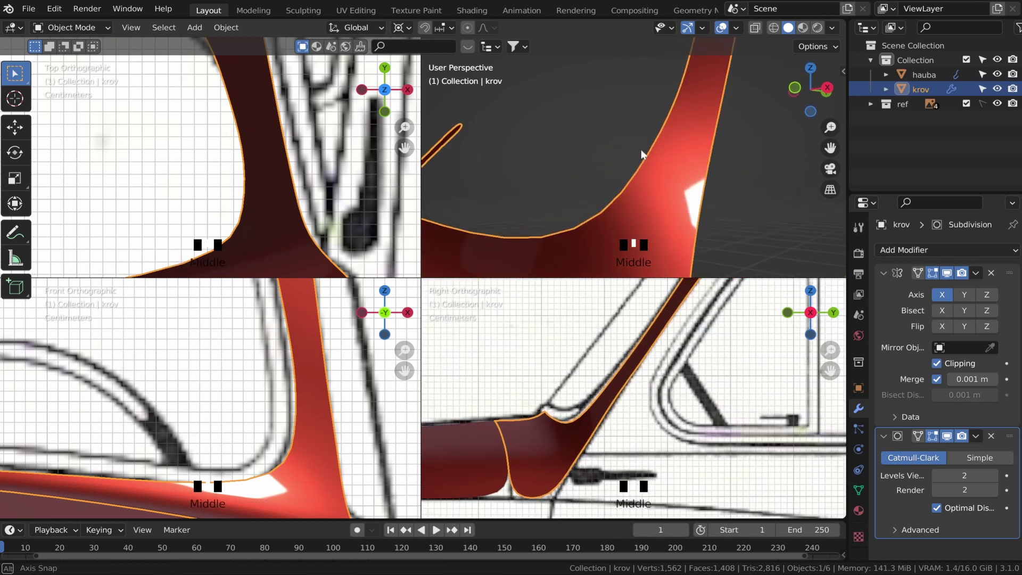
{"action": "scroll", "coordinate": [639, 326], "scroll_direction": "down", "scroll_amount": 3}
{"action": "scroll", "coordinate": [639, 326], "scroll_direction": "down", "scroll_amount": 2}
{"action": "scroll", "coordinate": [638, 325], "scroll_direction": "up", "scroll_amount": 2}
{"action": "scroll", "coordinate": [657, 194], "scroll_direction": "down", "scroll_amount": 4}
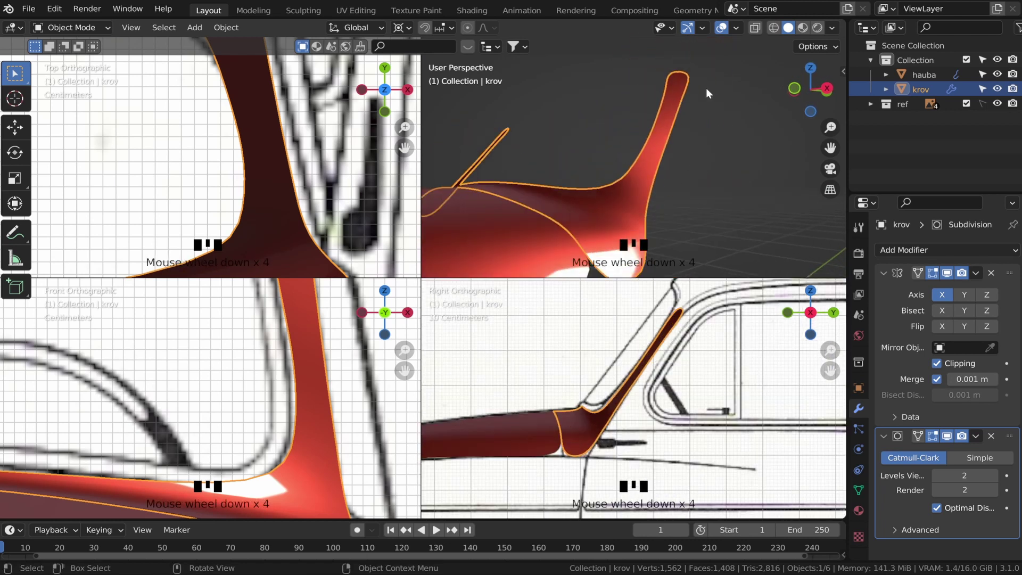
{"action": "middle_click_drag", "start_coordinate": [705, 89], "coordinate": [655, 171]}
{"action": "scroll", "coordinate": [652, 354], "scroll_direction": "down", "scroll_amount": 2}
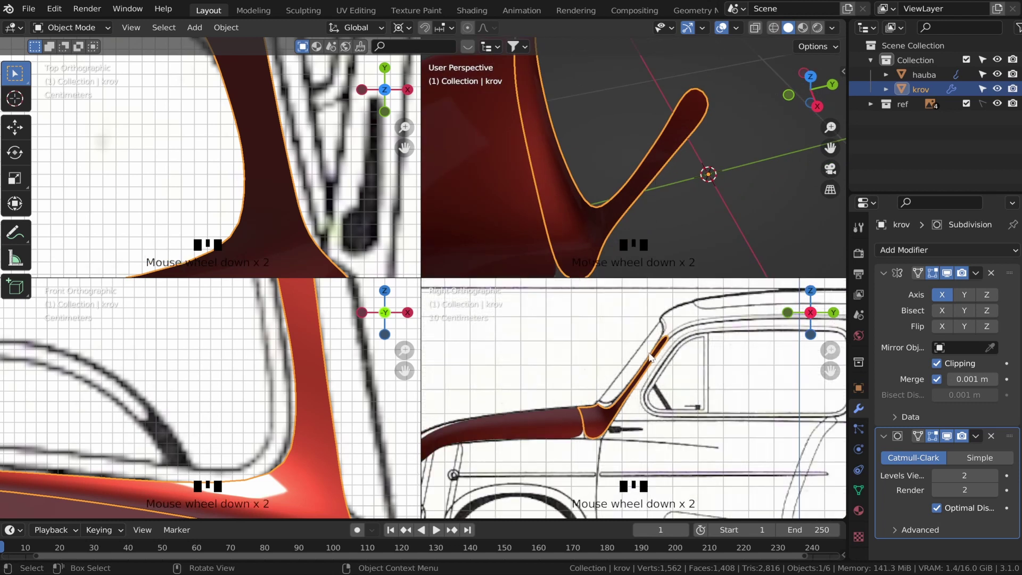
{"action": "scroll", "coordinate": [268, 238], "scroll_direction": "down", "scroll_amount": 4}
- Extrude the pillar's inner top vertex along the windshield's upper edge to the car's centre line in the top view
{"action": "key", "text": "Tab"}
{"action": "middle_click_drag", "start_coordinate": [268, 223], "coordinate": [317, 201], "text": "shift"}
{"action": "scroll", "coordinate": [276, 167], "scroll_direction": "up", "scroll_amount": 2}
{"action": "scroll", "coordinate": [316, 154], "scroll_direction": "down", "scroll_amount": 2}
{"action": "key", "text": "e"}
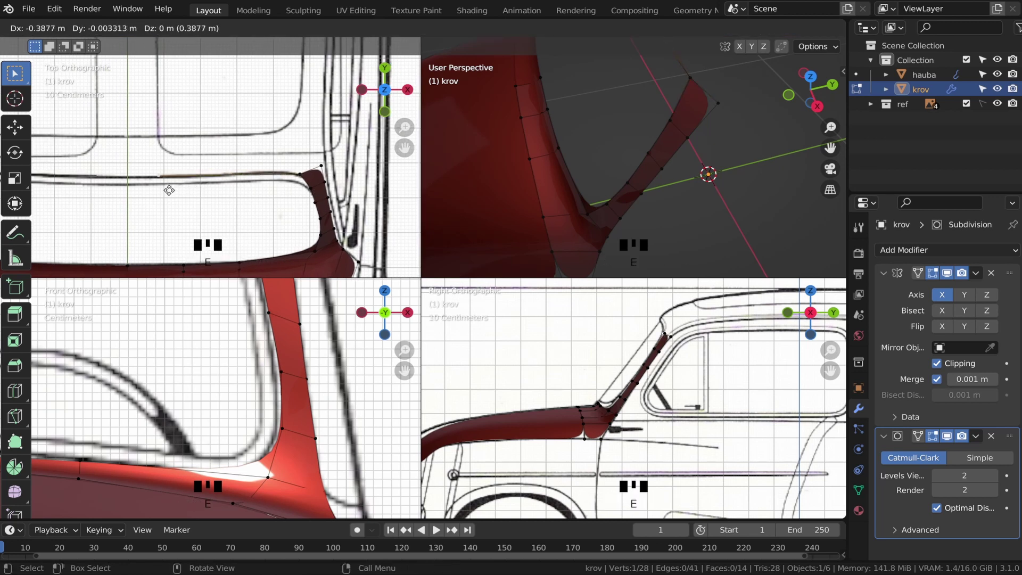
{"action": "left_click", "coordinate": [125, 184]}
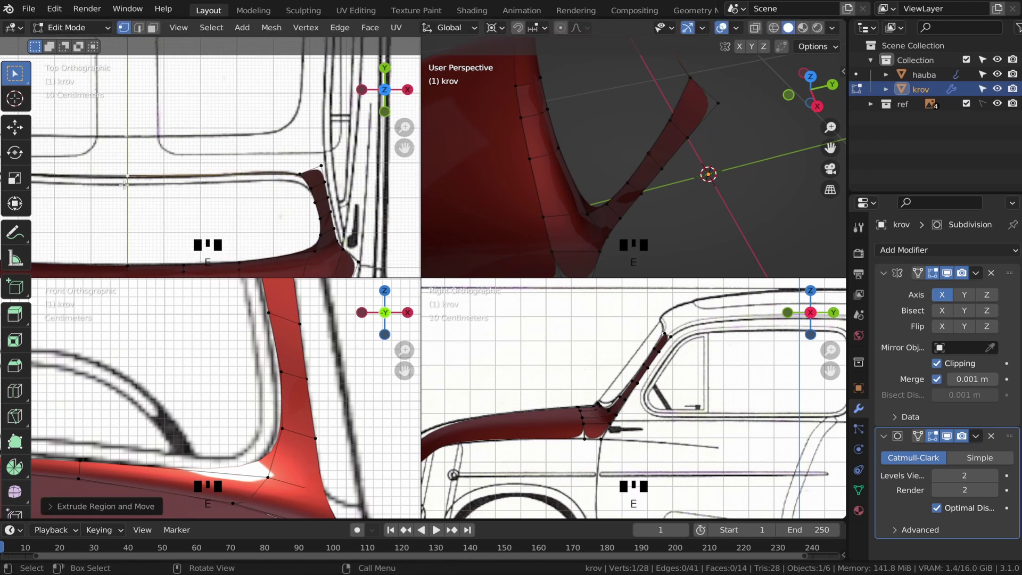
- Extrude the three vertices along the windshield's upper edge about 0.66 m toward the rear in the top view
{"action": "middle_click_drag", "start_coordinate": [188, 174], "coordinate": [201, 182], "text": "shift"}
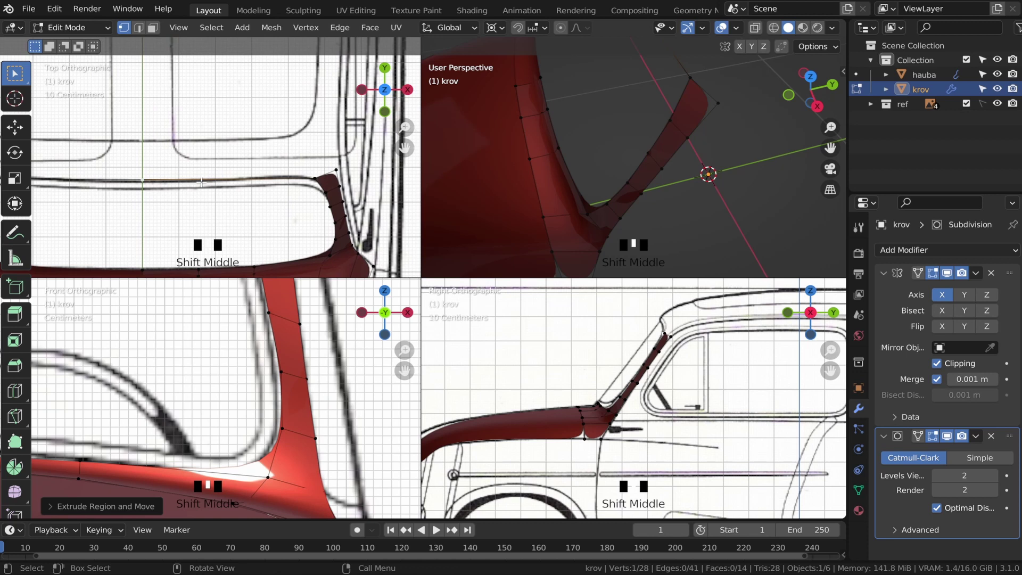
{"action": "left_click", "coordinate": [142, 176], "text": "shift"}
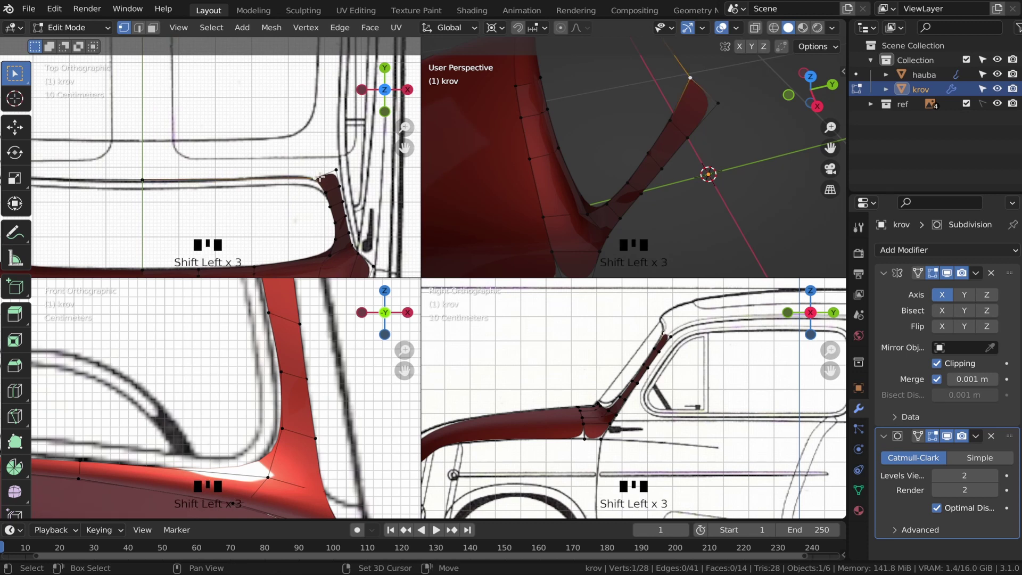
{"action": "scroll", "coordinate": [334, 168], "scroll_direction": "down", "scroll_amount": 2}
{"action": "left_click", "coordinate": [163, 173], "text": "shift"}
{"action": "scroll", "coordinate": [164, 173], "scroll_direction": "down", "scroll_amount": 2}
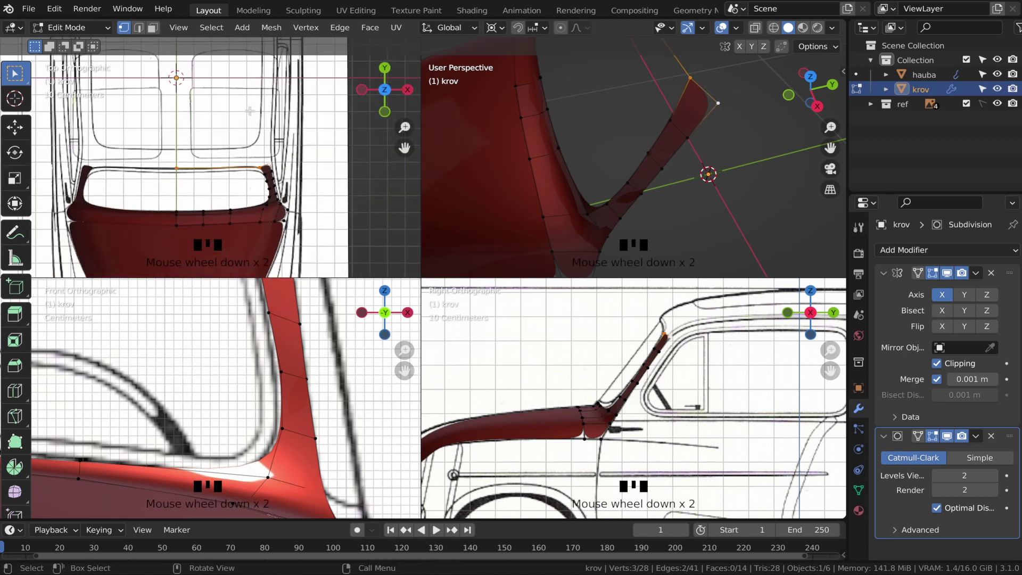
{"action": "middle_click_drag", "start_coordinate": [263, 117], "coordinate": [265, 173], "text": "shift"}
{"action": "key", "text": "e"}
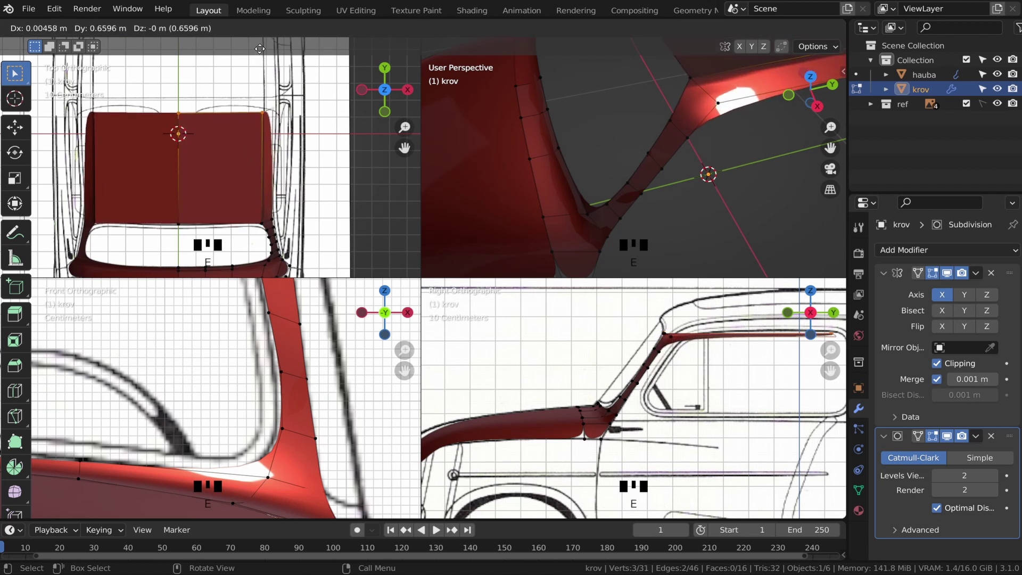
{"action": "left_click", "coordinate": [263, 266]}
- Move the roof's extruded rear edge about 0.59 m farther back, just ahead of the rear window in the top view
{"action": "middle_click_drag", "start_coordinate": [253, 218], "coordinate": [245, 254], "text": "shift"}
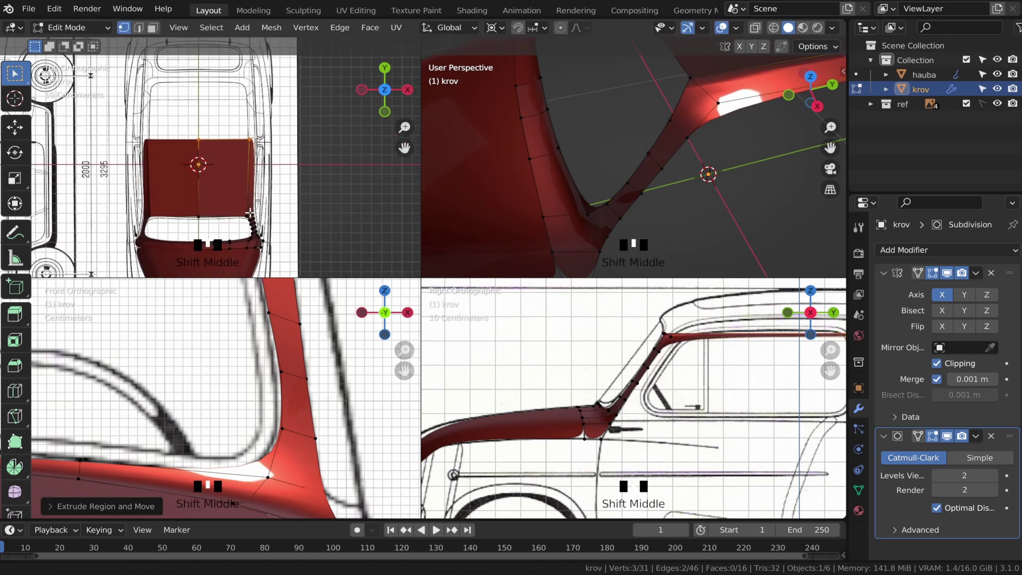
{"action": "scroll", "coordinate": [244, 254], "scroll_direction": "up", "scroll_amount": 2}
{"action": "key", "text": "g"}
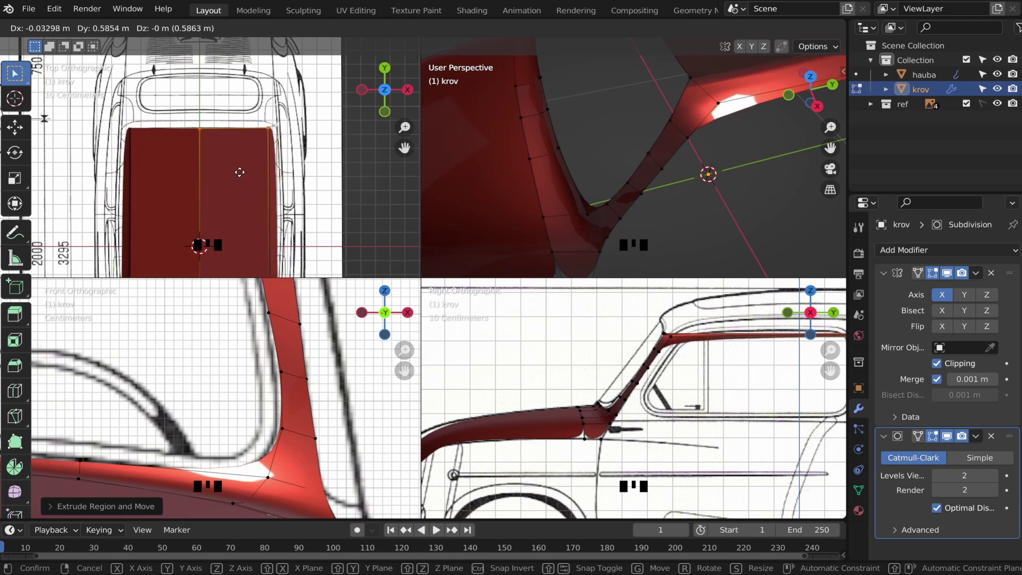
{"action": "left_click", "coordinate": [240, 172]}
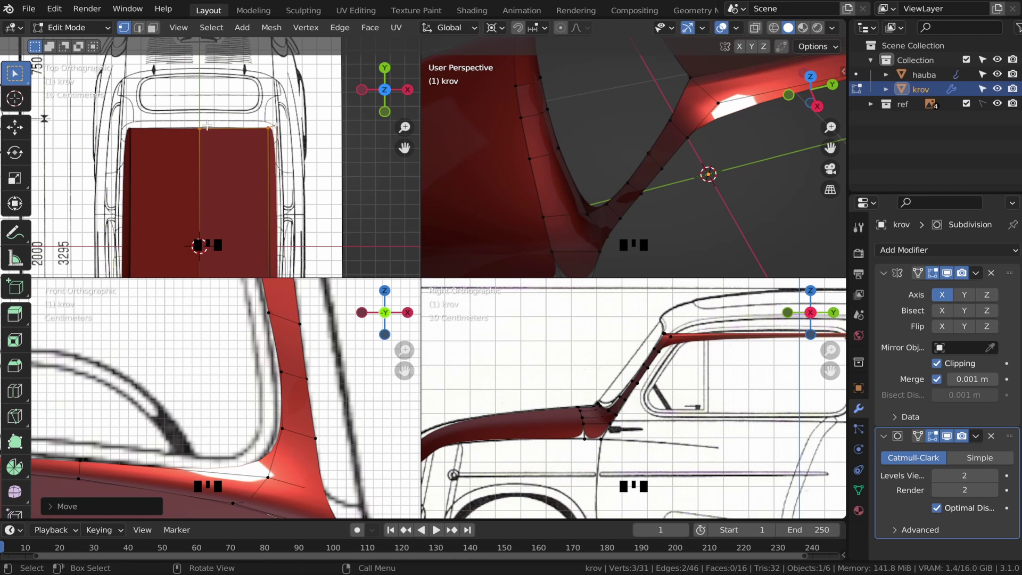
{"action": "scroll", "coordinate": [206, 126], "scroll_direction": "down", "scroll_amount": 5}
{"action": "scroll", "coordinate": [206, 125], "scroll_direction": "up", "scroll_amount": 3}
{"action": "middle_click_drag", "start_coordinate": [206, 133], "coordinate": [203, 121], "text": "shift"}
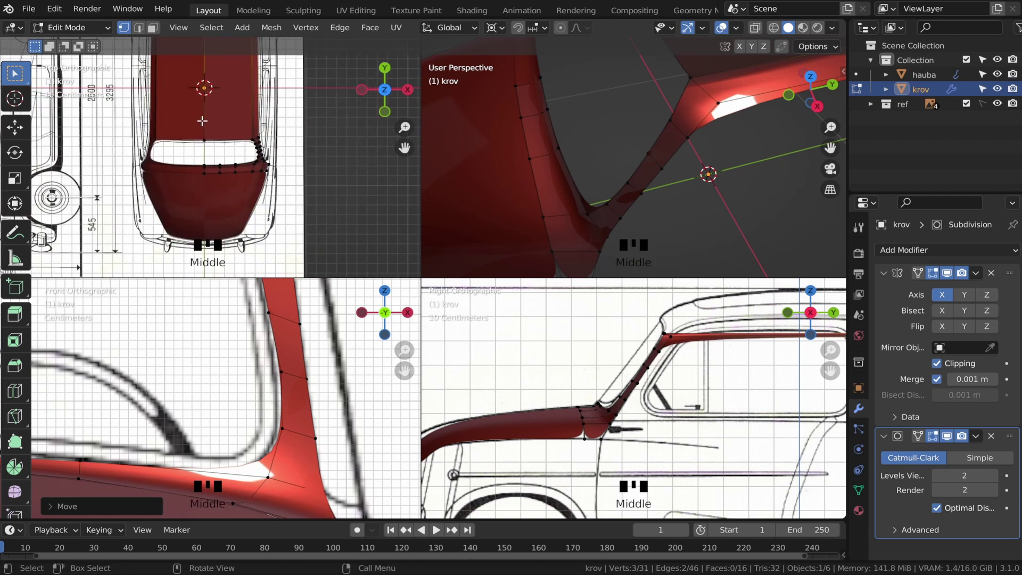
- Recalculate the normals of the entire krov mesh
{"action": "scroll", "coordinate": [547, 114], "scroll_direction": "down", "scroll_amount": 3}
{"action": "middle_click_drag", "start_coordinate": [547, 115], "coordinate": [687, 128], "text": "shift"}
{"action": "key", "text": "Tab"}
{"action": "middle_click_drag", "start_coordinate": [605, 127], "coordinate": [627, 180]}
{"action": "scroll", "coordinate": [615, 174], "scroll_direction": "down", "scroll_amount": 2}
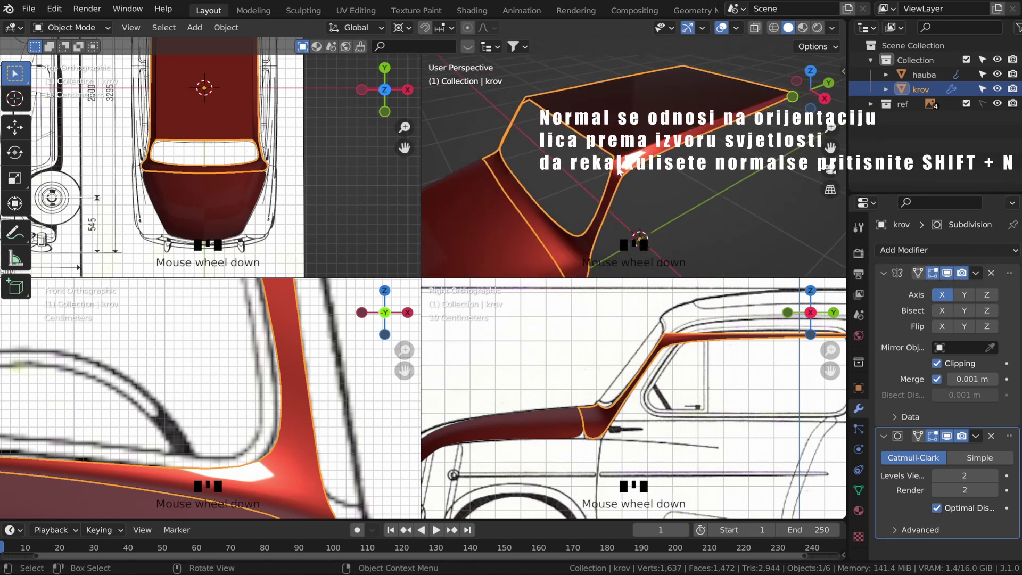
{"action": "key", "text": "Tab"}
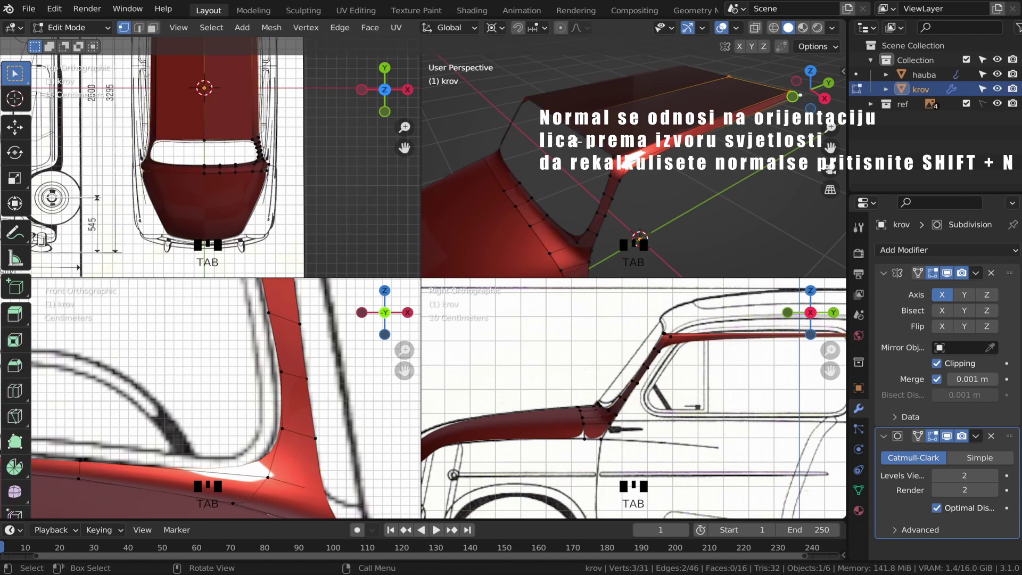
{"action": "key", "text": "a"}
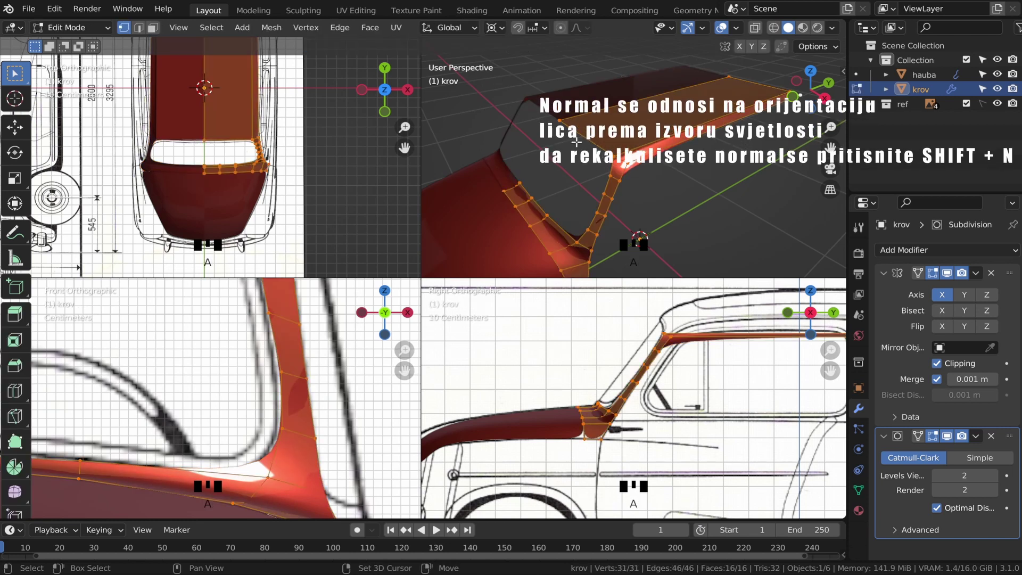
{"action": "key", "text": "shift+n"}
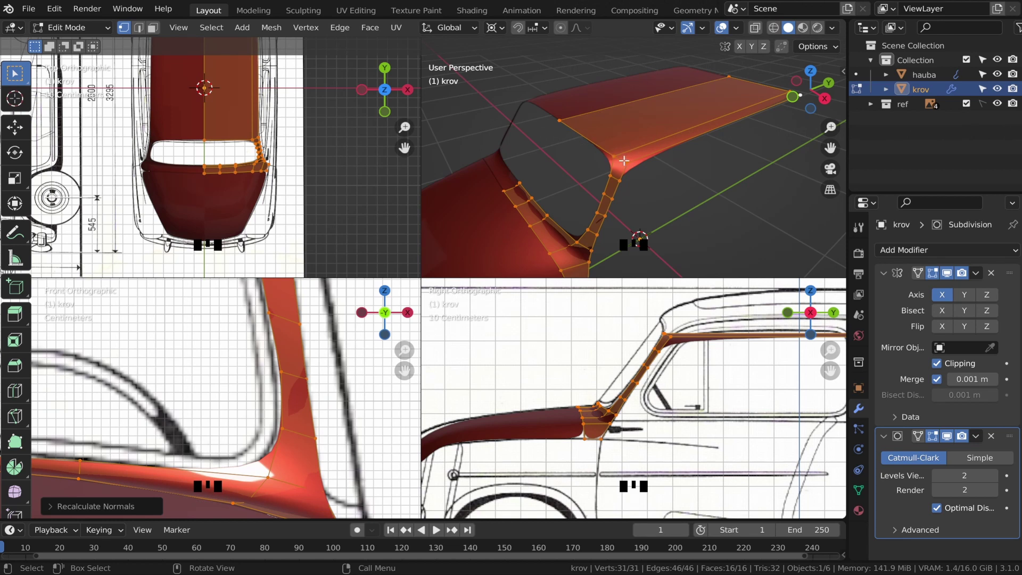
{"action": "key", "text": "Tab"}
{"action": "right_click", "coordinate": [621, 138]}
{"action": "left_click", "coordinate": [619, 138]}
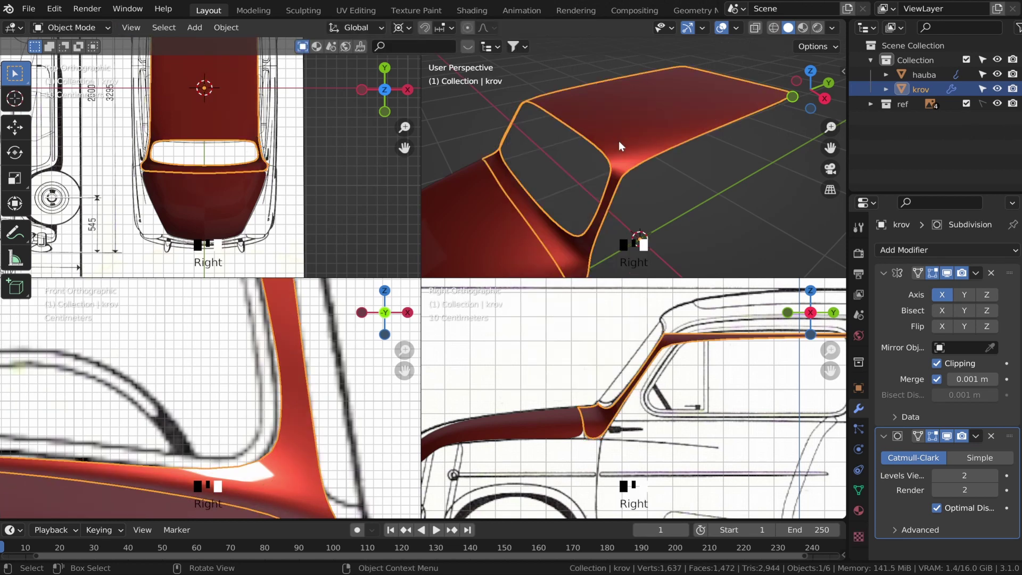
- Raise the roof's centre-line vertex along Z toward the roof curve in the front view
{"action": "mouse_move", "coordinate": [619, 140]}
{"action": "middle_mouse_down"}
{"action": "mouse_move", "coordinate": [688, 143]}
{"action": "mouse_move", "coordinate": [624, 123]}
{"action": "mouse_move", "coordinate": [535, 138]}
{"action": "mouse_move", "coordinate": [588, 98]}
{"action": "mouse_move", "coordinate": [643, 117]}
{"action": "mouse_move", "coordinate": [601, 133]}
{"action": "middle_mouse_up"}
{"action": "middle_click_drag", "start_coordinate": [691, 128], "coordinate": [612, 154], "text": "shift"}
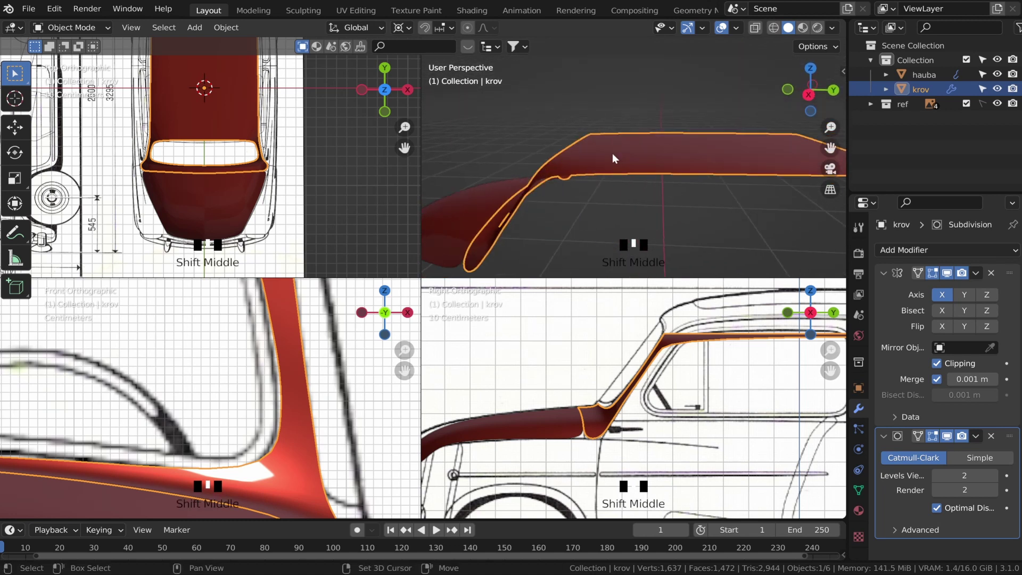
{"action": "middle_click_drag", "start_coordinate": [670, 352], "coordinate": [489, 358], "text": "shift"}
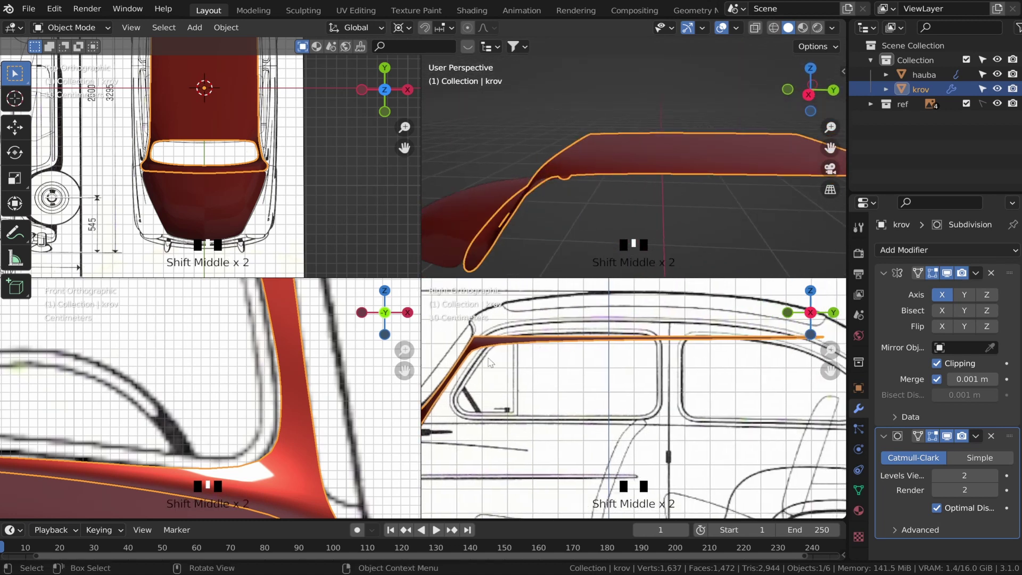
{"action": "scroll", "coordinate": [544, 352], "scroll_direction": "down", "scroll_amount": 3}
{"action": "middle_click_drag", "start_coordinate": [590, 368], "coordinate": [611, 372], "text": "shift"}
{"action": "key", "text": "Tab"}
{"action": "scroll", "coordinate": [586, 364], "scroll_direction": "up", "scroll_amount": 1}
{"action": "scroll", "coordinate": [585, 364], "scroll_direction": "up", "scroll_amount": 3}
{"action": "left_click", "coordinate": [509, 356]}
{"action": "scroll", "coordinate": [208, 156], "scroll_direction": "up", "scroll_amount": 4}
{"action": "left_click", "coordinate": [200, 122]}
{"action": "middle_click_drag", "start_coordinate": [160, 319], "coordinate": [372, 410], "text": "shift"}
{"action": "key", "text": "g"}
{"action": "key", "text": "z"}
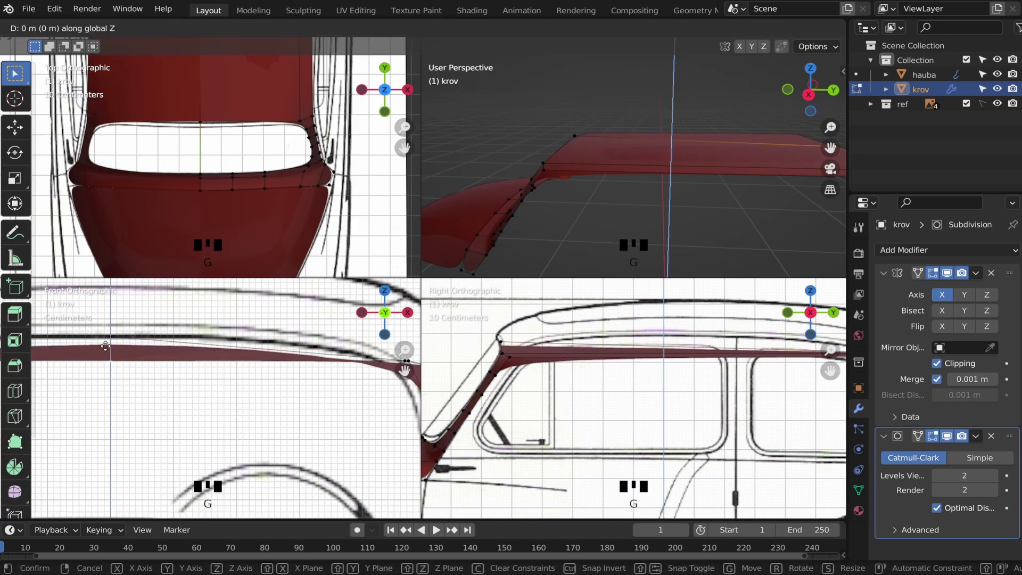
{"action": "left_click", "coordinate": [165, 250]}
- Raise the roof's rear centre vertex along Z to the roof outline in the side view
{"action": "middle_click_drag", "start_coordinate": [788, 357], "coordinate": [583, 367], "text": "shift"}
{"action": "scroll", "coordinate": [590, 370], "scroll_direction": "up", "scroll_amount": 3}
{"action": "left_click", "coordinate": [595, 373]}
{"action": "key", "text": "g"}
{"action": "key", "text": "z"}
{"action": "left_click", "coordinate": [595, 356]}
- Move the roof's front centre vertex onto the windshield's upper outline in the side view and turn on X-ray display
{"action": "middle_click_drag", "start_coordinate": [442, 367], "coordinate": [568, 364], "text": "shift"}
{"action": "scroll", "coordinate": [568, 365], "scroll_direction": "up", "scroll_amount": 3}
{"action": "left_click", "coordinate": [531, 357]}
{"action": "key", "text": "g"}
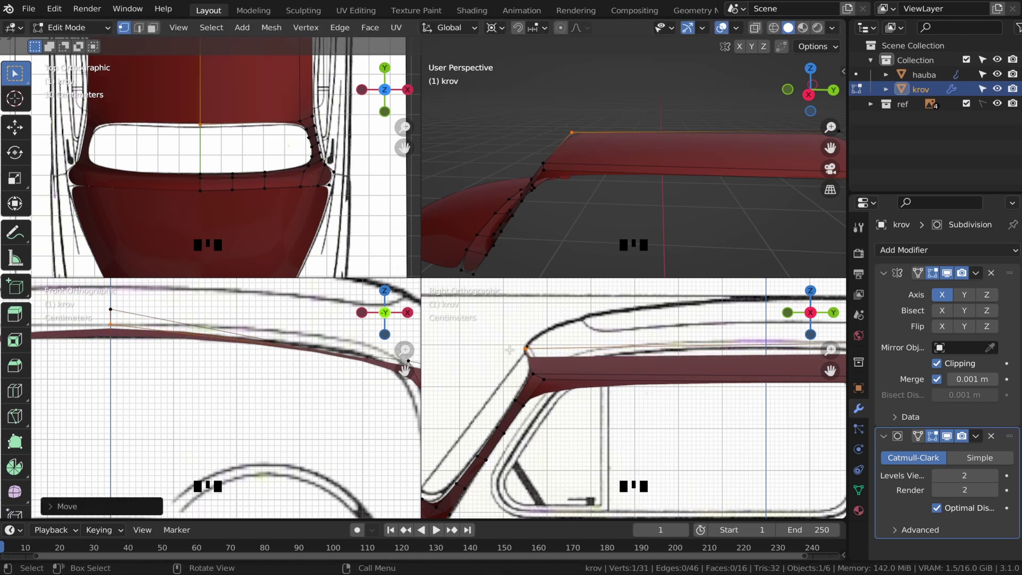
{"action": "key", "text": "alt+z"}
{"action": "middle_click_drag", "start_coordinate": [96, 304], "coordinate": [184, 354], "text": "shift"}
{"action": "key", "text": "g"}
- Add a lengthwise loop cut between the roof's centre line and side edge, and lower its vertices toward the roof curve
{"action": "key", "text": "ctrl+r"}
{"action": "left_click", "coordinate": [241, 378]}
{"action": "key", "text": "g"}
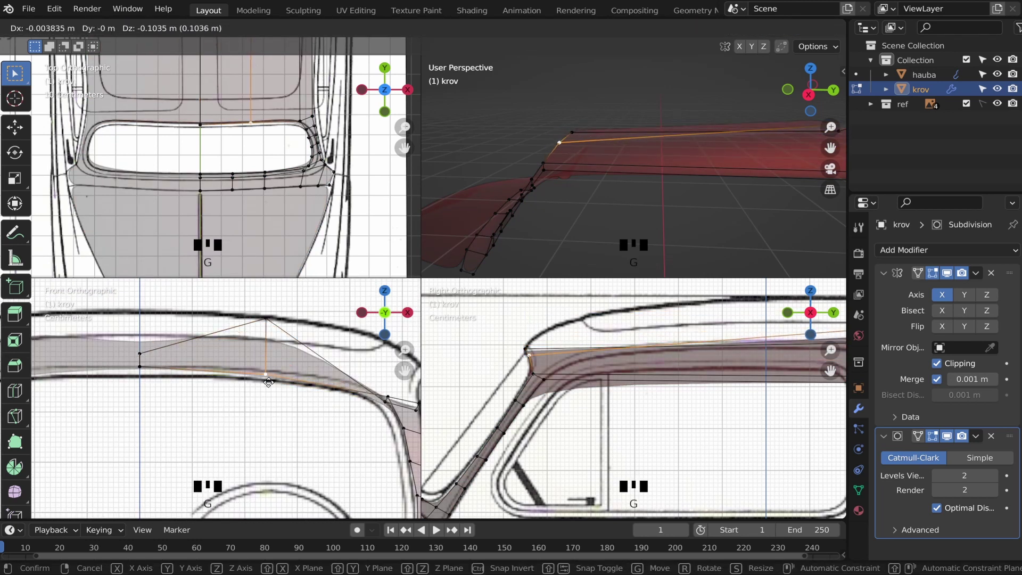
{"action": "left_click", "coordinate": [245, 358]}
- Add a crosswise loop cut at mid-roof and raise it about 0.1 m to the roof outline in the side view
{"action": "middle_click_drag", "start_coordinate": [694, 373], "coordinate": [596, 374], "text": "shift"}
{"action": "key", "text": "ctrl+r"}
{"action": "left_click", "coordinate": [596, 373]}
{"action": "right_click", "coordinate": [596, 374]}
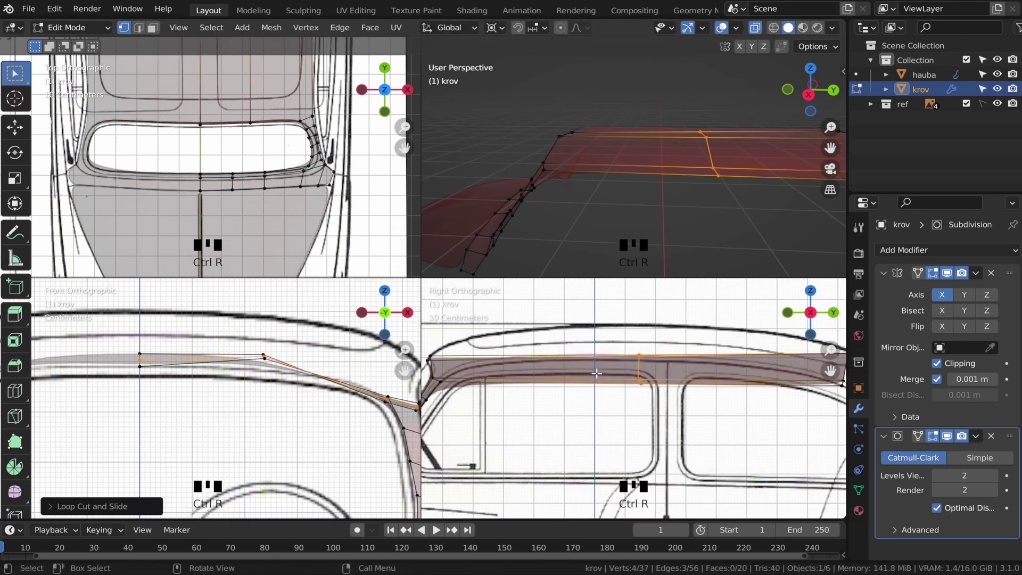
{"action": "key", "text": "g"}
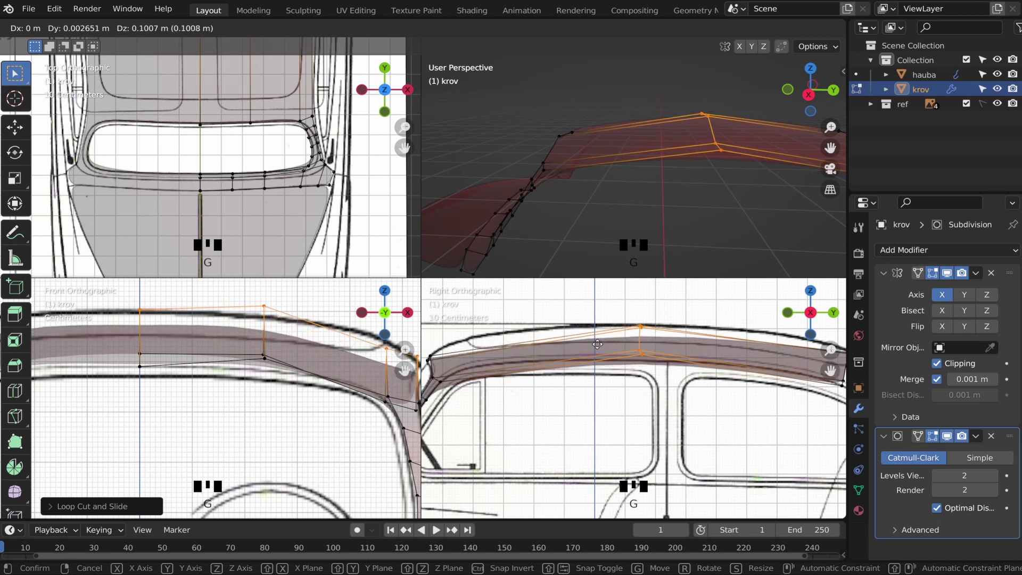
{"action": "left_click", "coordinate": [598, 344]}
- Add a crosswise loop cut between the windshield and the mid-roof loop, and raise it to the roof outline in the side view
{"action": "middle_click_drag", "start_coordinate": [597, 344], "coordinate": [564, 352], "text": "shift"}
{"action": "scroll", "coordinate": [564, 352], "scroll_direction": "down", "scroll_amount": 2}
{"action": "key", "text": "ctrl+r"}
{"action": "left_click", "coordinate": [554, 367]}
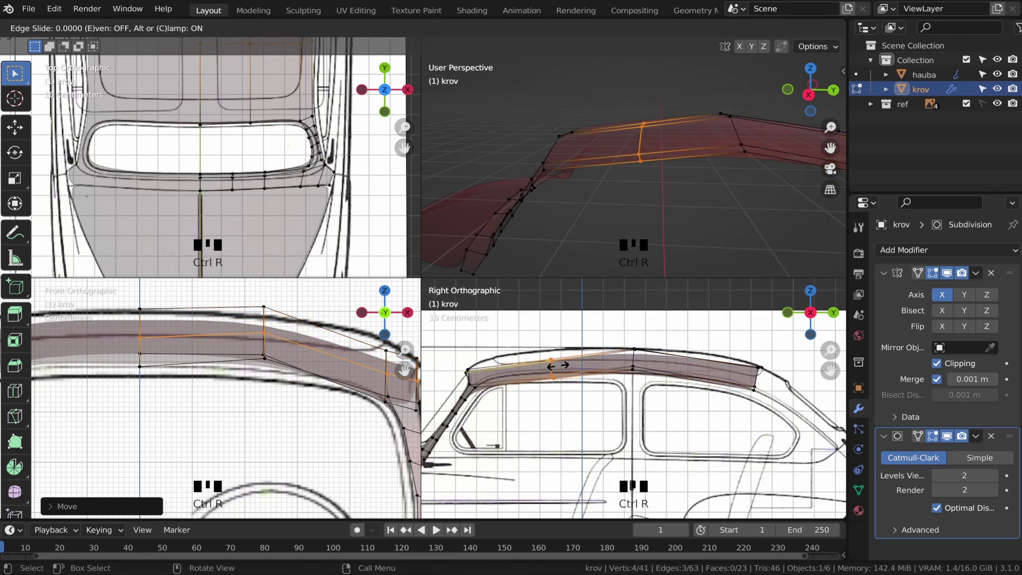
{"action": "left_click", "coordinate": [558, 365]}
{"action": "scroll", "coordinate": [573, 368], "scroll_direction": "up", "scroll_amount": 2}
{"action": "key", "text": "g"}
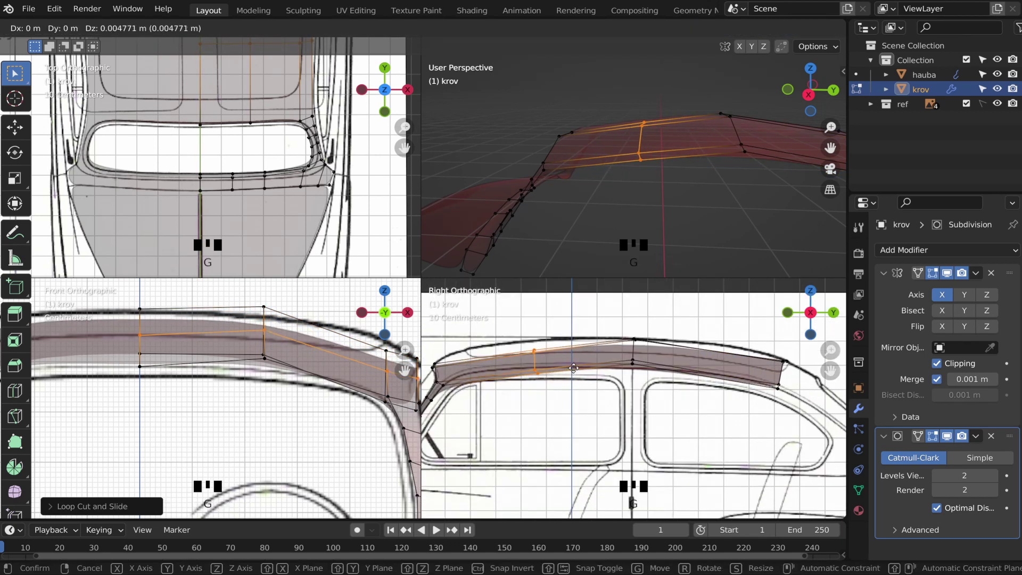
{"action": "left_click", "coordinate": [573, 359]}
- Cut two more crosswise loops into the roof's front half, raising the foremost one to the roof outline in the side view
{"action": "key", "text": "ctrl+r"}
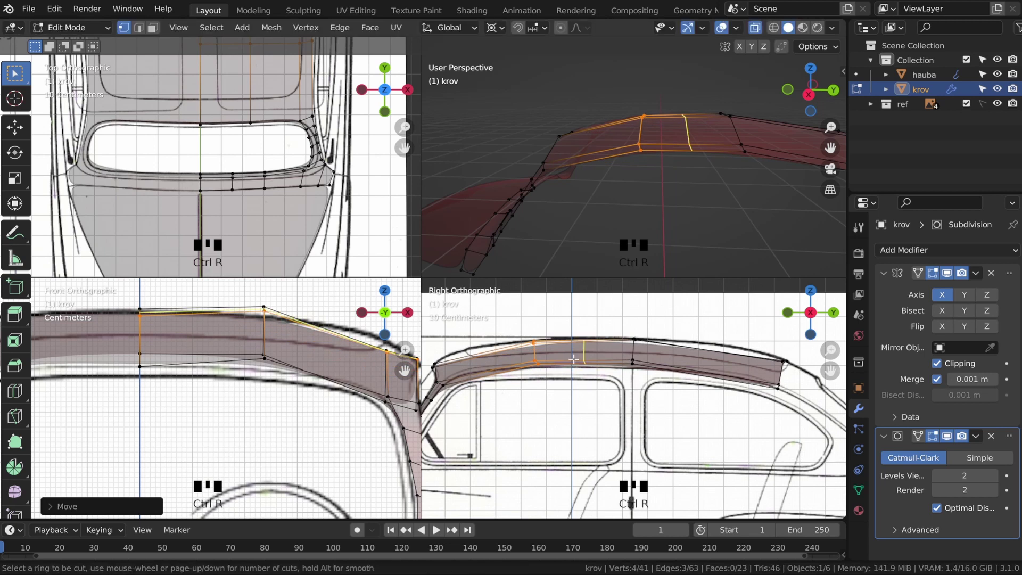
{"action": "left_click", "coordinate": [574, 359]}
{"action": "right_click", "coordinate": [573, 359]}
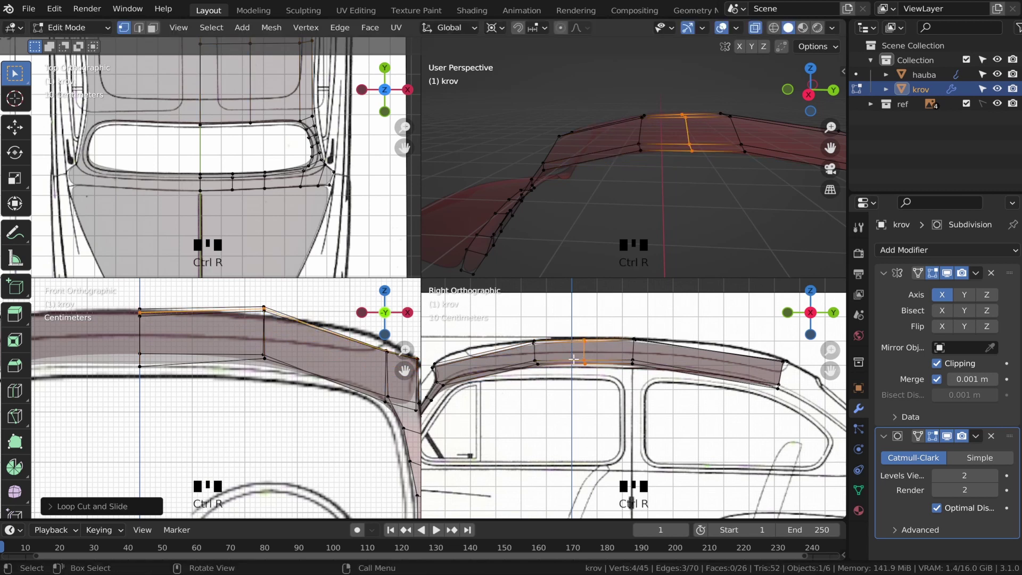
{"action": "key", "text": "ctrl+r"}
{"action": "left_click", "coordinate": [493, 356]}
{"action": "right_click", "coordinate": [491, 357]}
{"action": "key", "text": "g"}
{"action": "left_click", "coordinate": [488, 349]}
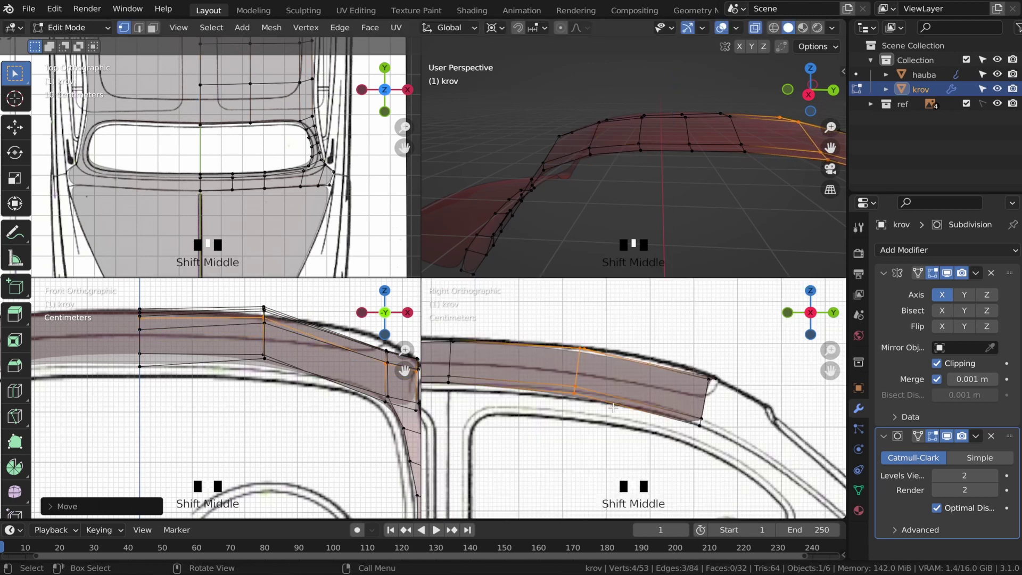
- Add a lengthwise loop cut next to the roof's centre line and move it along Z to the roof curve in the front view
{"action": "key", "text": "ctrl+r"}
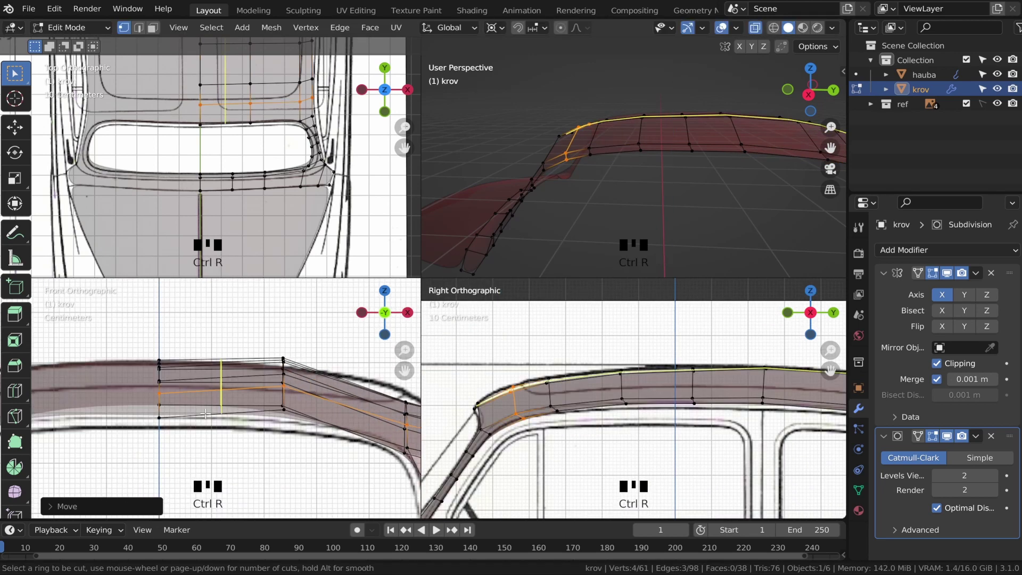
{"action": "left_click", "coordinate": [205, 414]}
{"action": "key", "text": "g"}
{"action": "key", "text": "z"}
{"action": "left_click", "coordinate": [280, 329]}
- Move a vertex on the roof's lower side edge onto the blueprint line above the door window in the side view
{"action": "middle_click_drag", "start_coordinate": [585, 404], "coordinate": [647, 355], "text": "shift"}
{"action": "scroll", "coordinate": [585, 383], "scroll_direction": "up", "scroll_amount": 5}
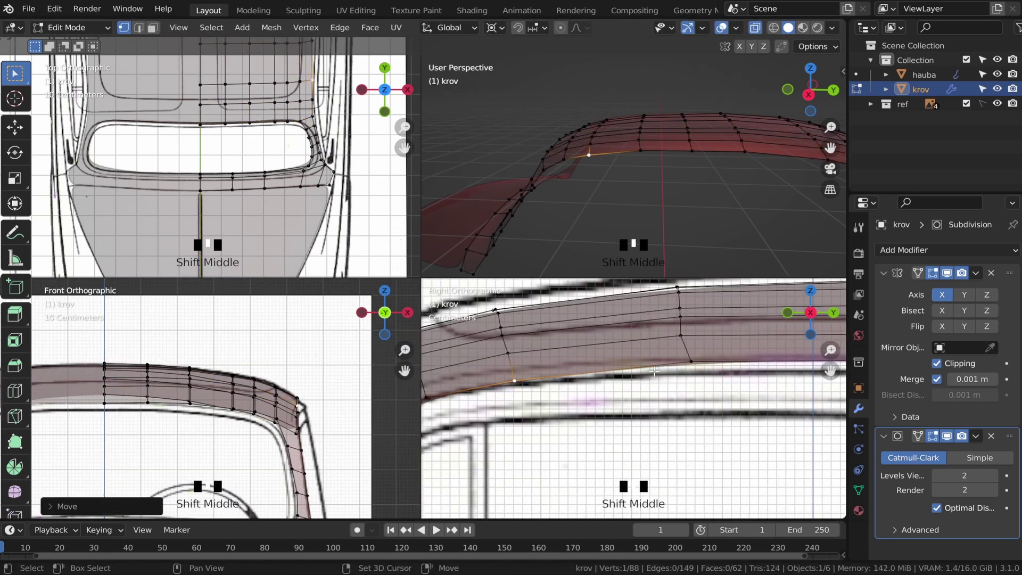
{"action": "left_click", "coordinate": [612, 389]}
{"action": "key", "text": "g"}
{"action": "left_click", "coordinate": [585, 392]}
{"action": "middle_click_drag", "start_coordinate": [585, 393], "coordinate": [527, 351], "text": "shift"}
- Slide two vertices near the roof's lower side edge along their edges to even out the spacing in the side view
{"action": "left_click", "coordinate": [519, 341]}
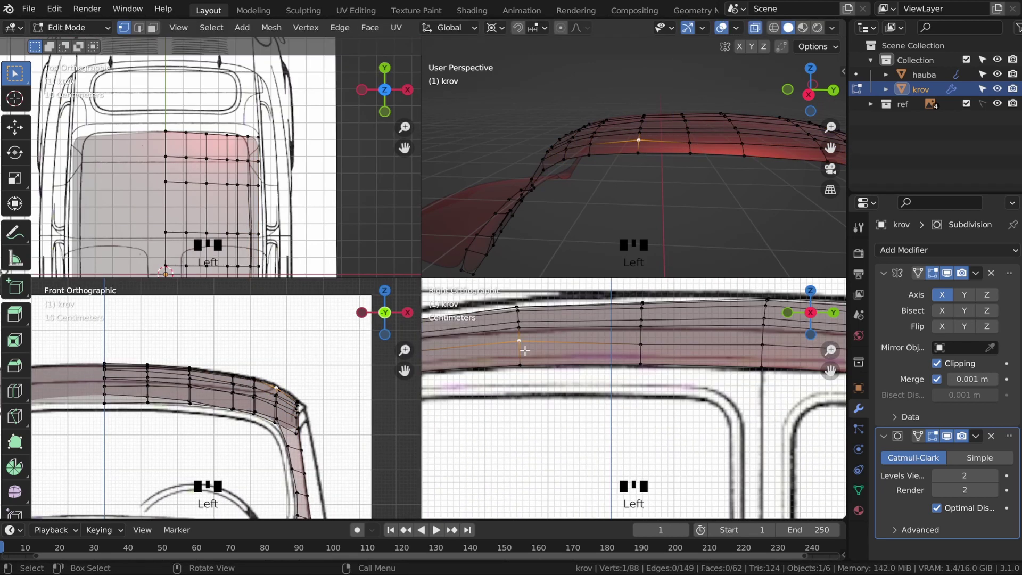
{"action": "key", "text": "g"}
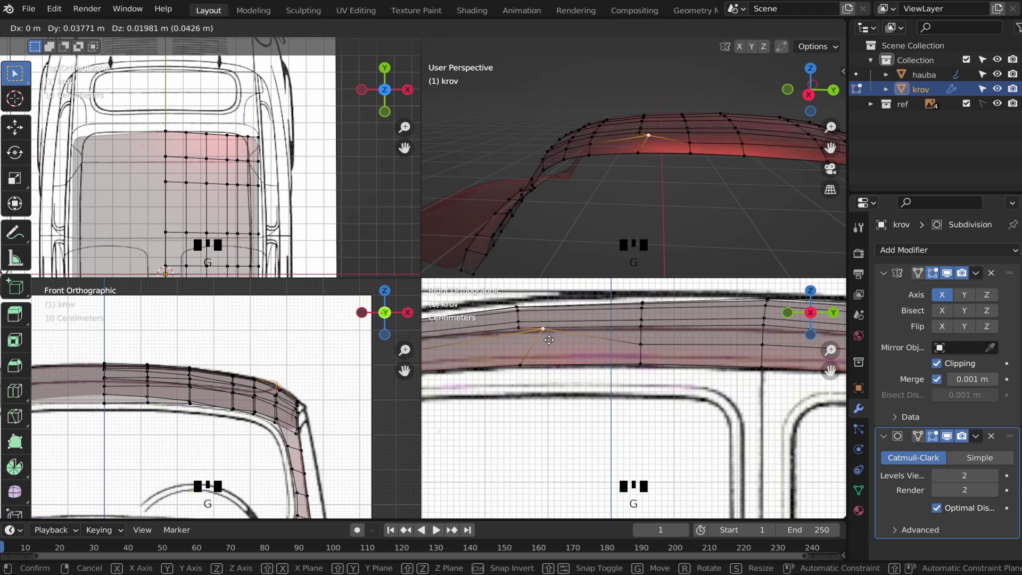
{"action": "right_click", "coordinate": [545, 342]}
{"action": "key", "text": "g"}
{"action": "key", "text": "g"}
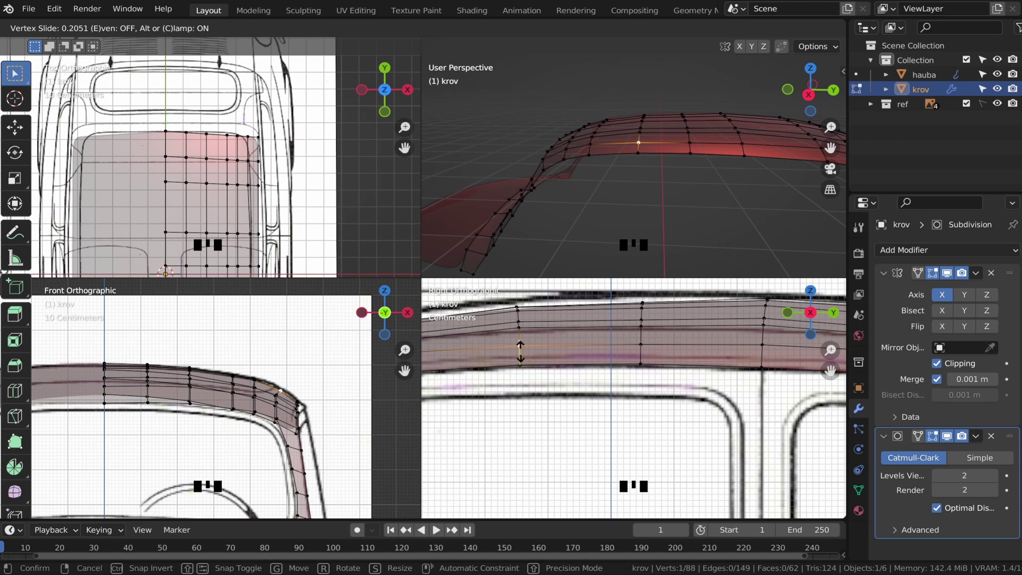
{"action": "left_click", "coordinate": [520, 353]}
{"action": "middle_click_drag", "start_coordinate": [523, 351], "coordinate": [633, 333], "text": "shift"}
{"action": "left_click", "coordinate": [456, 392]}
{"action": "key", "text": "g"}
{"action": "key", "text": "g"}
{"action": "left_click", "coordinate": [458, 395]}
- Nudge the crosswise edge loops at the roof's front onto the blueprint outline above the windshield in the side view
{"action": "middle_click_drag", "start_coordinate": [463, 395], "coordinate": [643, 356], "text": "shift"}
{"action": "left_click", "coordinate": [576, 379]}
{"action": "scroll", "coordinate": [252, 148], "scroll_direction": "up", "scroll_amount": 3}
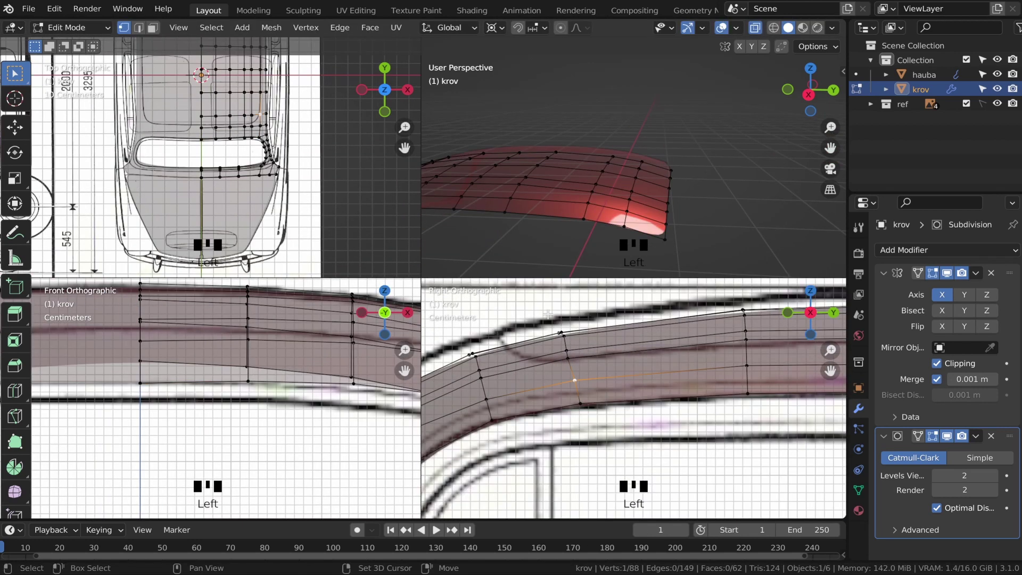
{"action": "left_click", "coordinate": [501, 375], "text": "alt"}
{"action": "key", "text": "g"}
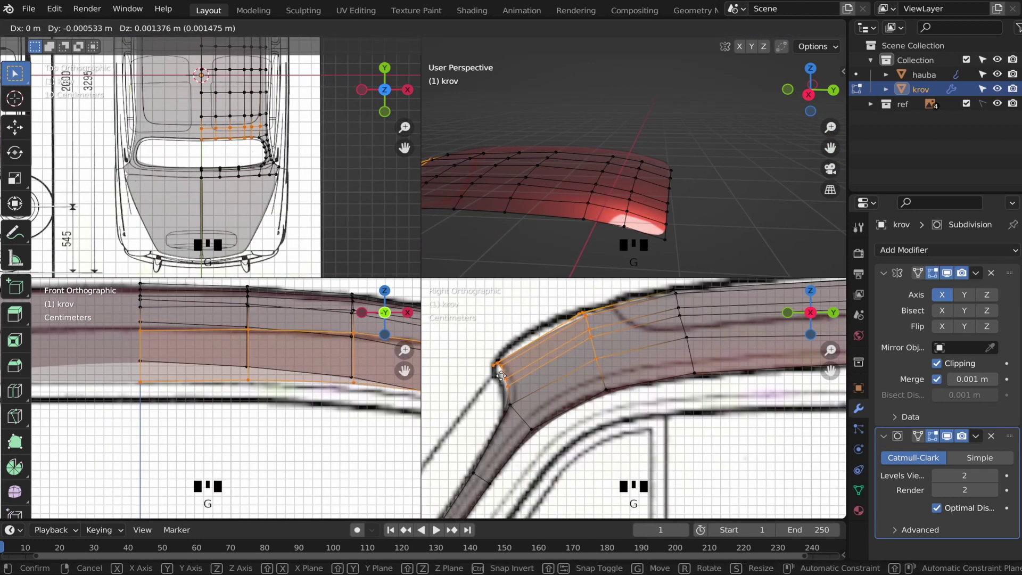
{"action": "left_click", "coordinate": [501, 376]}
{"action": "scroll", "coordinate": [547, 319], "scroll_direction": "down", "scroll_amount": 2}
{"action": "left_click", "coordinate": [475, 356], "text": "alt"}
{"action": "key", "text": "g"}
{"action": "left_click", "coordinate": [475, 357]}
- Select the roof's rear edge and inspect the smoothed krov surface in Object Mode from several angles
{"action": "left_click", "coordinate": [589, 412], "text": "alt"}
{"action": "key", "text": "Tab"}
{"action": "middle_click_drag", "start_coordinate": [591, 234], "coordinate": [686, 269]}
{"action": "scroll", "coordinate": [685, 255], "scroll_direction": "up", "scroll_amount": 2}
{"action": "middle_click_drag", "start_coordinate": [684, 256], "coordinate": [673, 175], "text": "shift"}
{"action": "scroll", "coordinate": [633, 372], "scroll_direction": "down", "scroll_amount": 9}
{"action": "key", "text": "Tab"}
- Show the LoopTools functions and select a crosswise edge loop on the roof in the top view
{"action": "scroll", "coordinate": [191, 82], "scroll_direction": "up", "scroll_amount": 1}
{"action": "middle_click_drag", "start_coordinate": [191, 82], "coordinate": [181, 145], "text": "shift"}
{"action": "scroll", "coordinate": [180, 138], "scroll_direction": "down", "scroll_amount": 1, "text": "shift"}
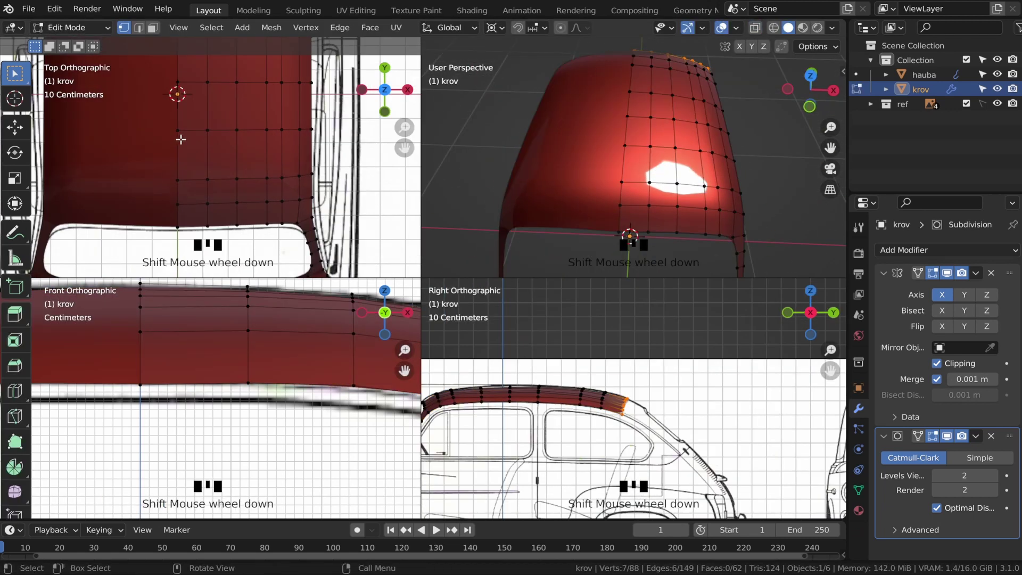
{"action": "key", "text": "n"}
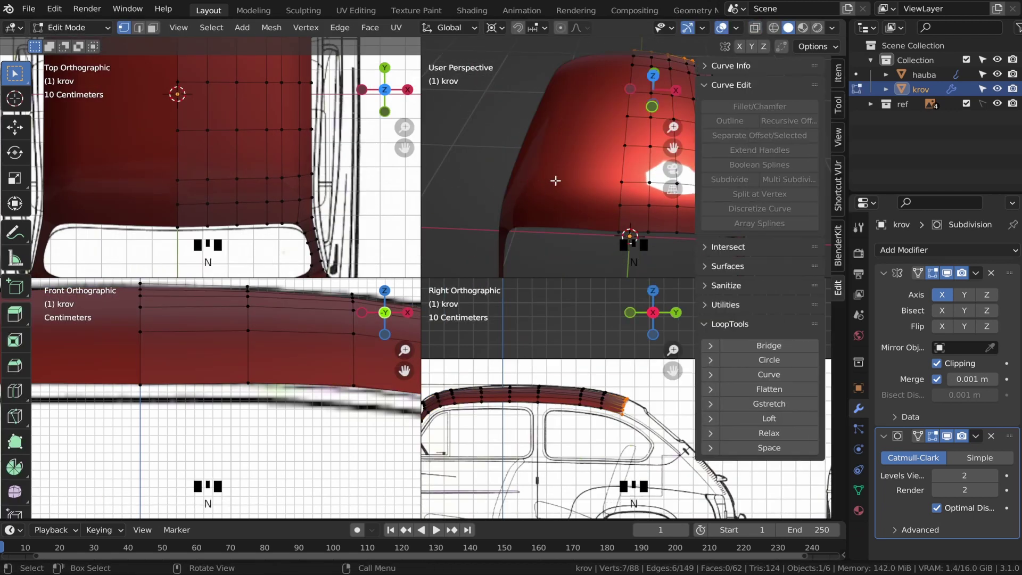
{"action": "left_click", "coordinate": [193, 179], "text": "alt"}
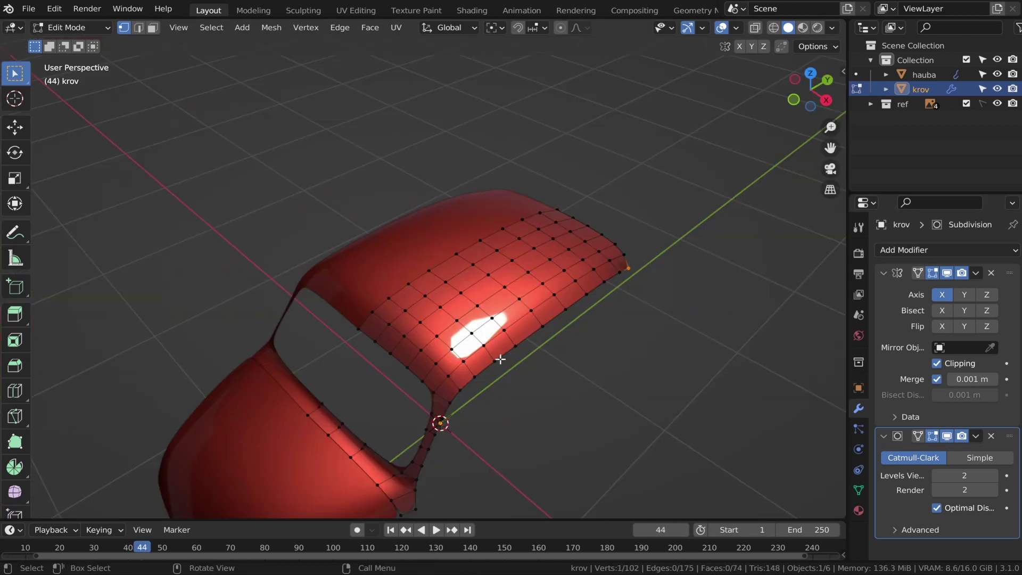
- Inspect the roof and windshield pillar mesh from several angles for smooth shading and thin edges
{"action": "middle_click_drag", "start_coordinate": [499, 358], "coordinate": [456, 287]}
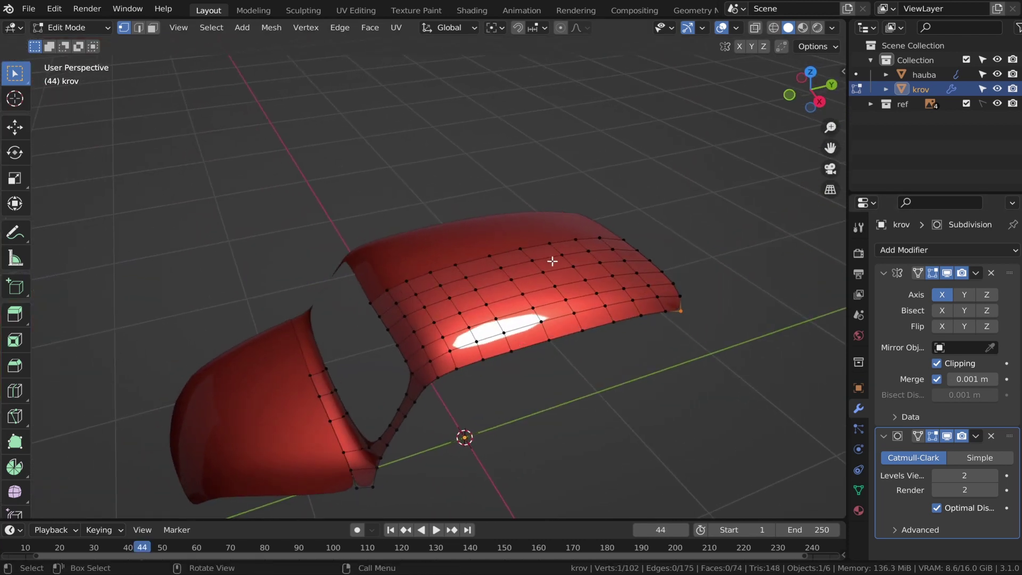
{"action": "middle_click_drag", "start_coordinate": [552, 260], "coordinate": [524, 262]}
{"action": "scroll", "coordinate": [491, 310], "scroll_direction": "up", "scroll_amount": 3}
{"action": "scroll", "coordinate": [496, 317], "scroll_direction": "down", "scroll_amount": 3}
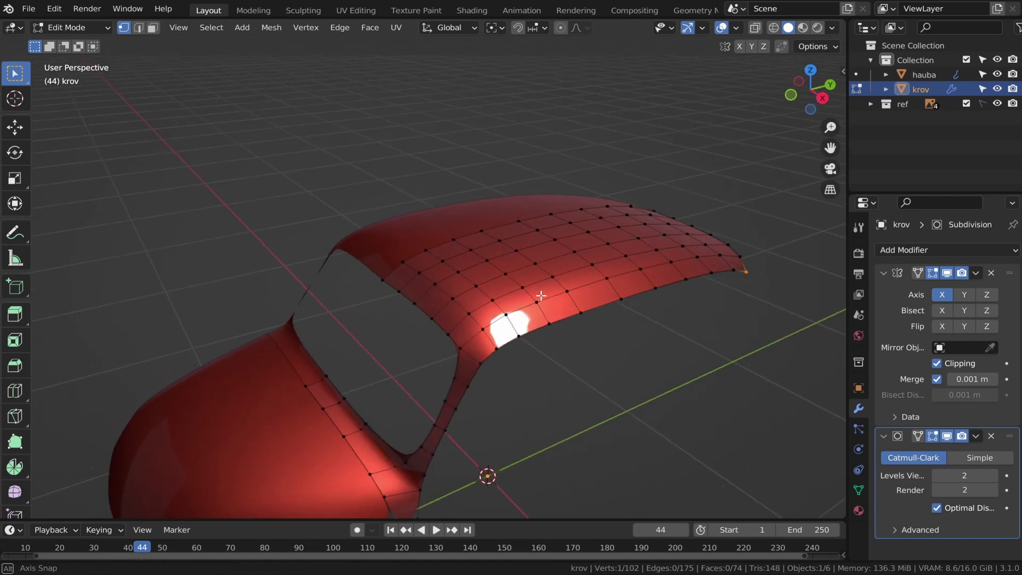
{"action": "middle_click_drag", "start_coordinate": [538, 299], "coordinate": [485, 283]}
{"action": "scroll", "coordinate": [526, 292], "scroll_direction": "up", "scroll_amount": 1}
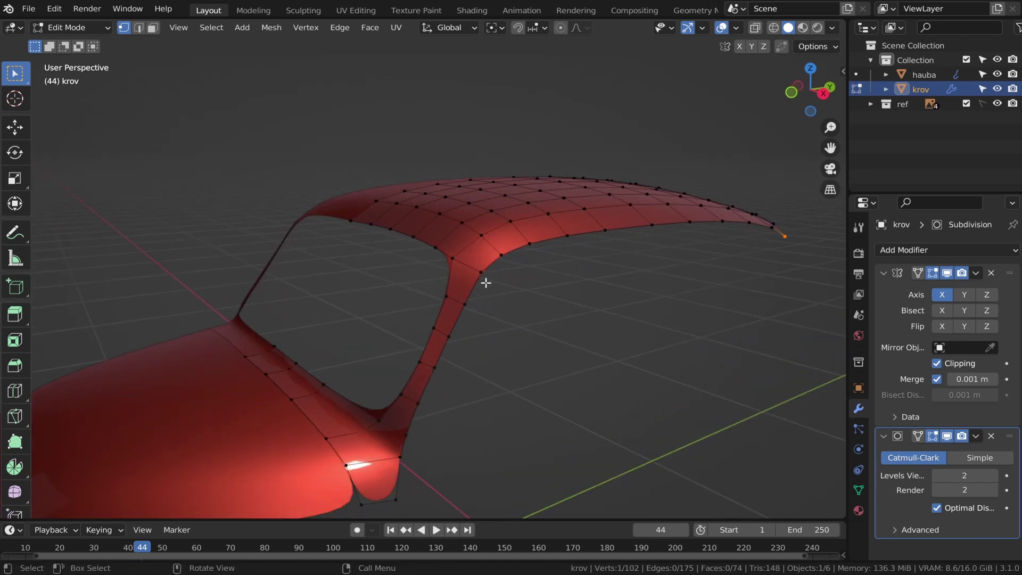
{"action": "middle_click_drag", "start_coordinate": [724, 211], "coordinate": [654, 282]}
- Add a Solidify modifier to krov above the Subdivision modifier and enable Only Rim
{"action": "left_click", "coordinate": [941, 249]}
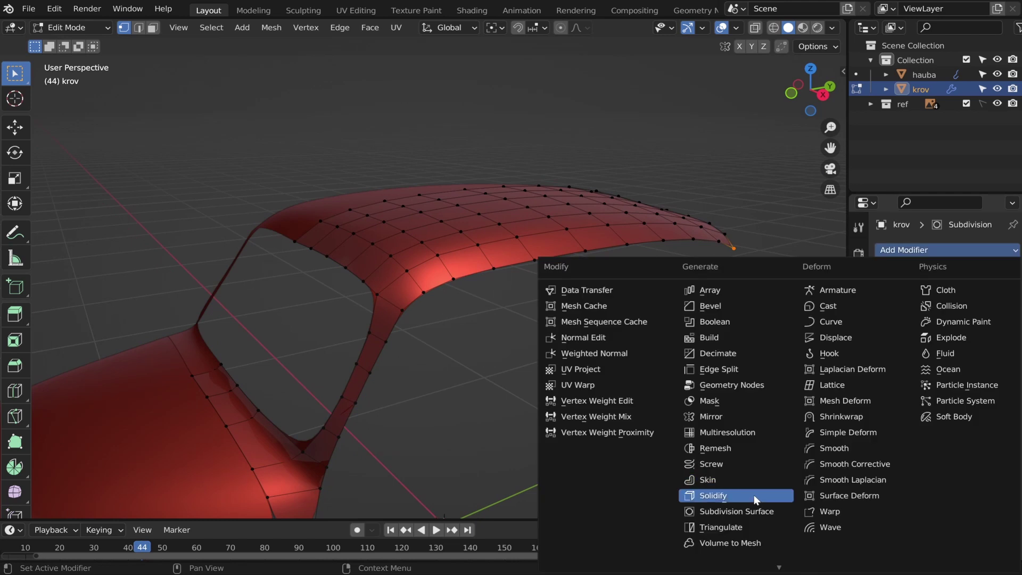
{"action": "left_click", "coordinate": [755, 496]}
{"action": "scroll", "coordinate": [1019, 426], "scroll_direction": "down", "scroll_amount": 5}
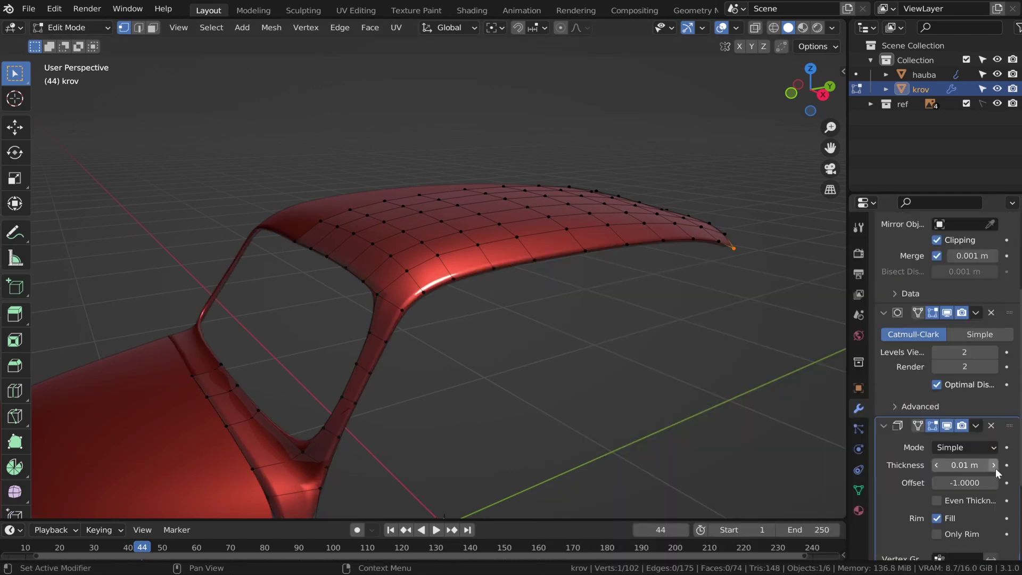
{"action": "left_click_drag", "start_coordinate": [1013, 425], "coordinate": [999, 303]}
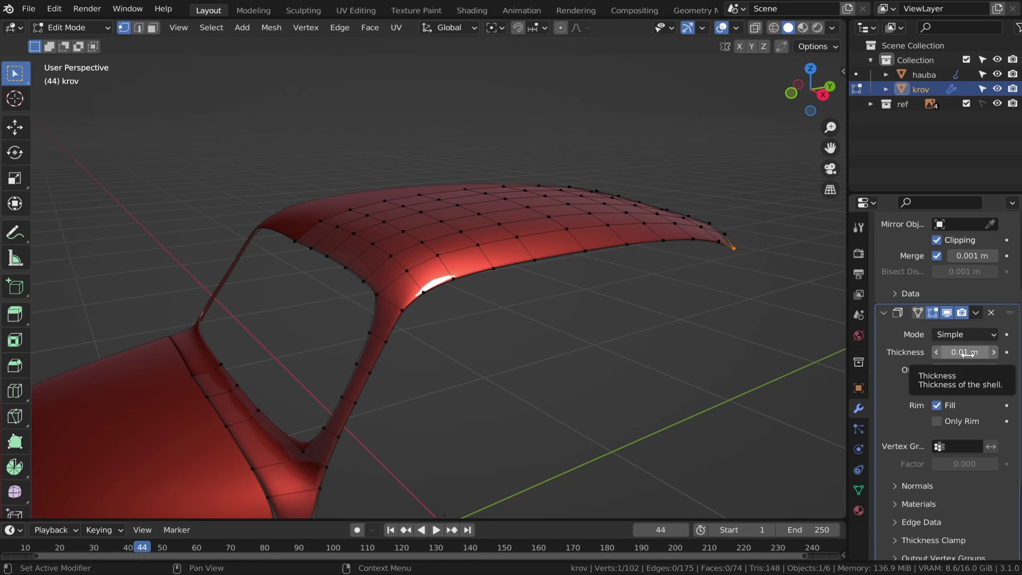
{"action": "left_click", "coordinate": [937, 420]}
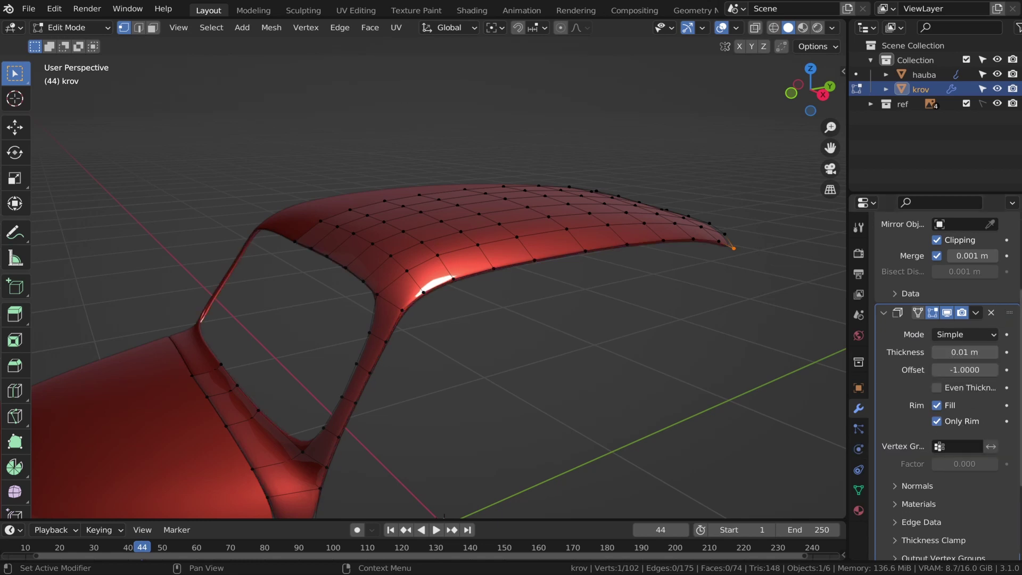
- Duplicate the Solidify modifier, disable Only Rim on the copy and set its thickness to 0.001 m
{"action": "left_click", "coordinate": [976, 312]}
{"action": "left_click", "coordinate": [936, 343]}
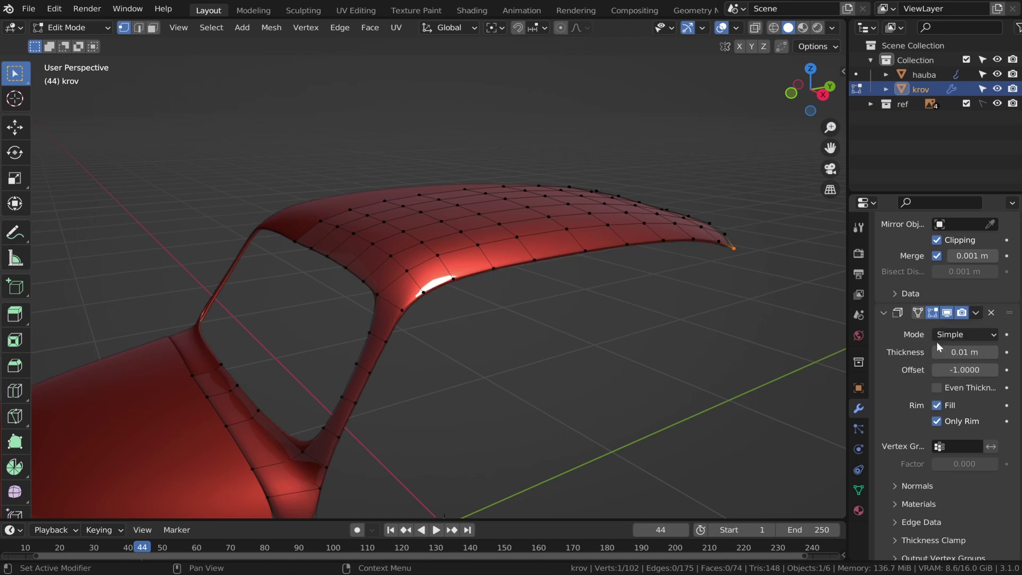
{"action": "scroll", "coordinate": [942, 379], "scroll_direction": "down", "scroll_amount": 7}
{"action": "scroll", "coordinate": [947, 465], "scroll_direction": "down", "scroll_amount": 2}
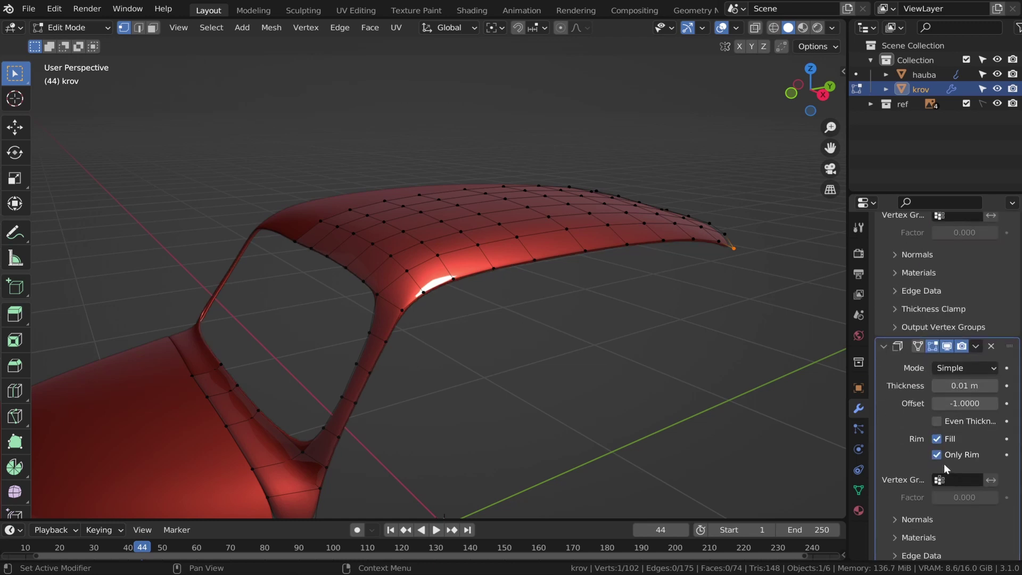
{"action": "left_click", "coordinate": [936, 455]}
{"action": "left_click", "coordinate": [959, 386]}
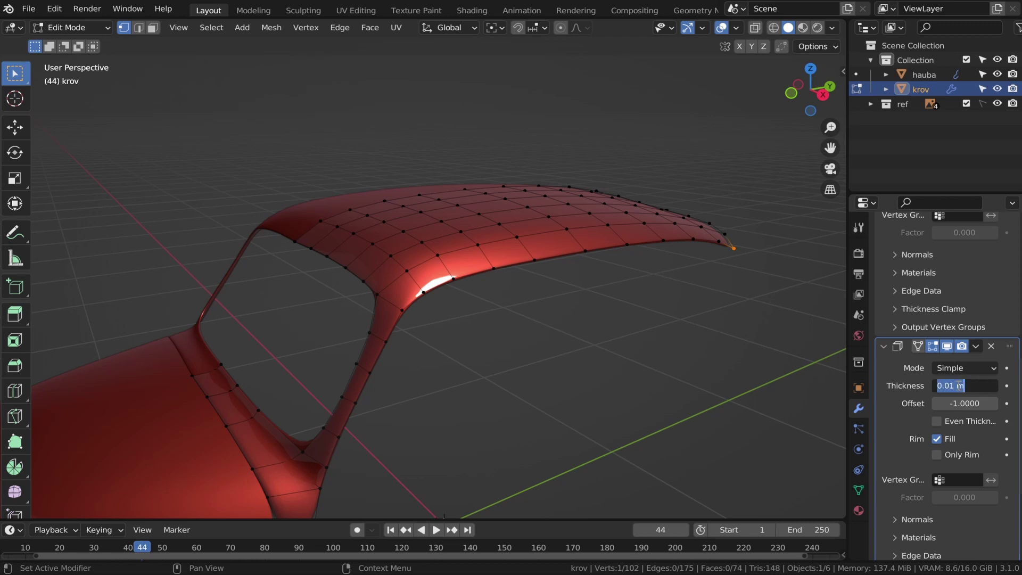
{"action": "type", "text": "0.001"}
{"action": "key", "text": "Return"}
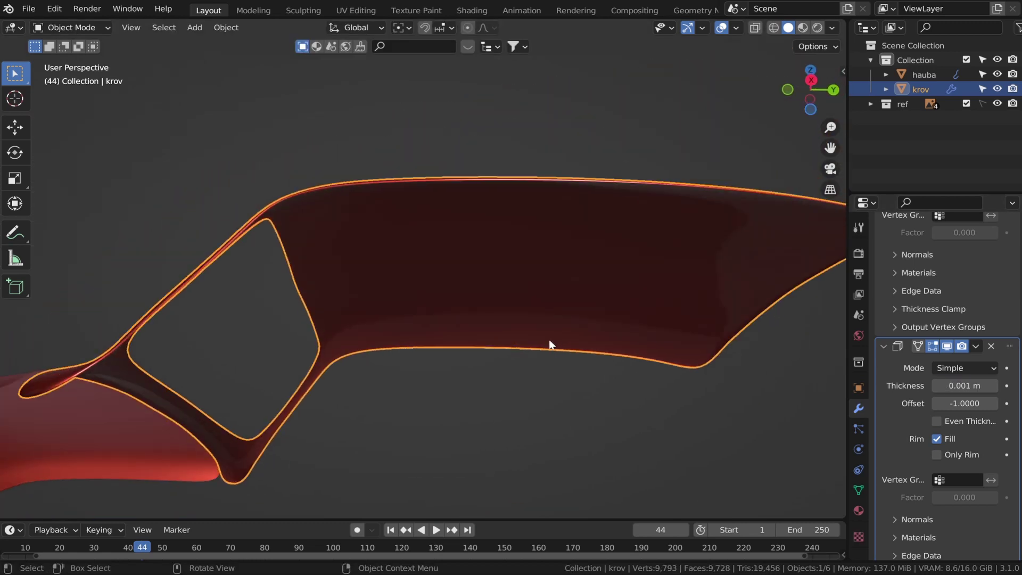
- Inspect the thickened edges around the windshield opening, pillar and roof from inside and outside in Object Mode
{"action": "middle_click_drag", "start_coordinate": [548, 340], "coordinate": [606, 318]}
{"action": "scroll", "coordinate": [413, 354], "scroll_direction": "up", "scroll_amount": 6}
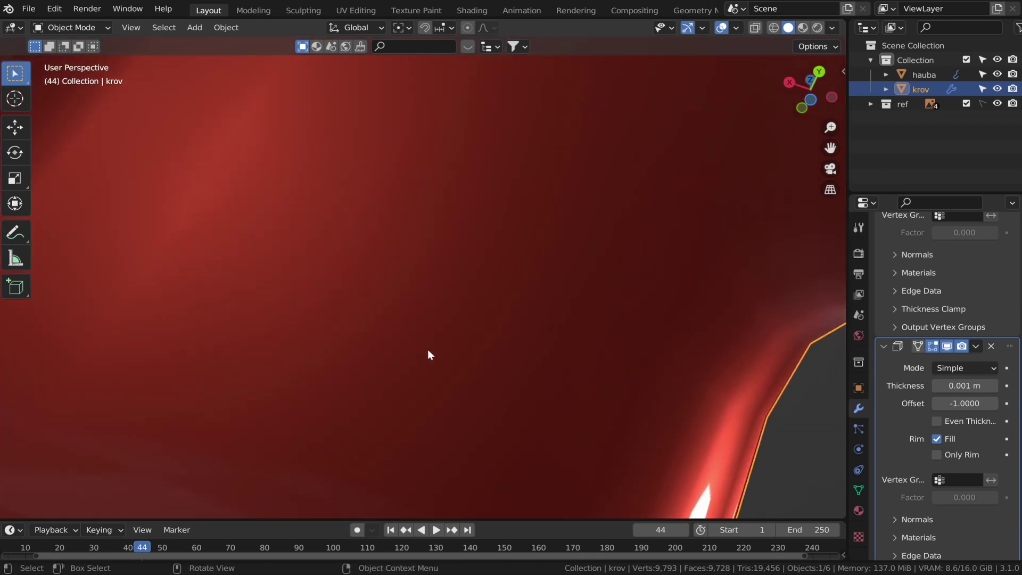
{"action": "scroll", "coordinate": [429, 351], "scroll_direction": "down", "scroll_amount": 3}
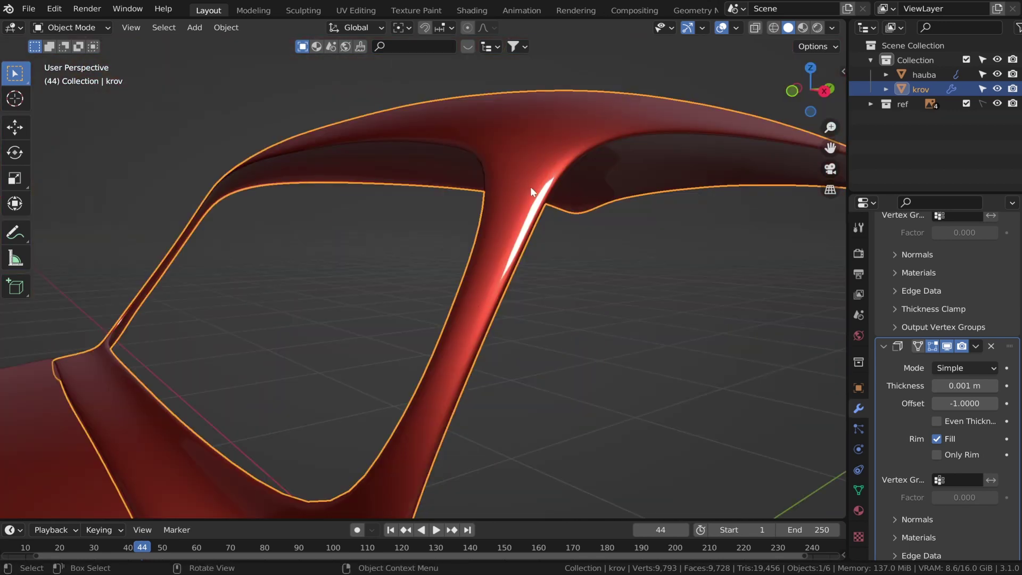
{"action": "scroll", "coordinate": [510, 199], "scroll_direction": "up", "scroll_amount": 5}
{"action": "middle_click_drag", "start_coordinate": [539, 167], "coordinate": [518, 187]}
{"action": "scroll", "coordinate": [540, 225], "scroll_direction": "down", "scroll_amount": 4}
{"action": "middle_click_drag", "start_coordinate": [539, 224], "coordinate": [532, 187]}
{"action": "scroll", "coordinate": [540, 187], "scroll_direction": "down", "scroll_amount": 1}
- Extrude the edge loop along krov's side and windshield pillar upward by about 0.007 m
{"action": "key", "text": "Tab"}
{"action": "middle_click_drag", "start_coordinate": [497, 314], "coordinate": [487, 293]}
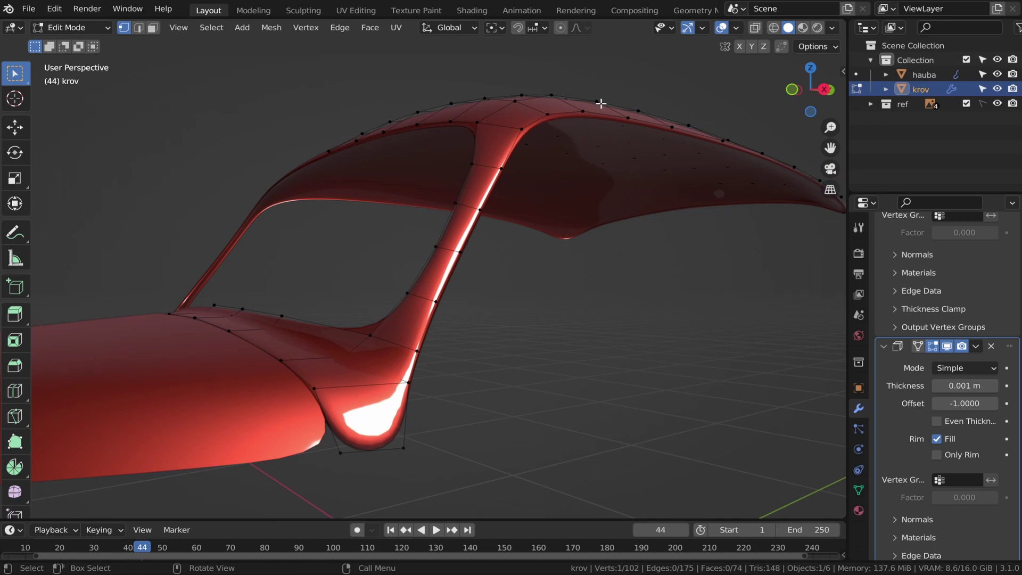
{"action": "middle_click_drag", "start_coordinate": [600, 103], "coordinate": [517, 309]}
{"action": "left_click", "coordinate": [517, 310], "text": "alt"}
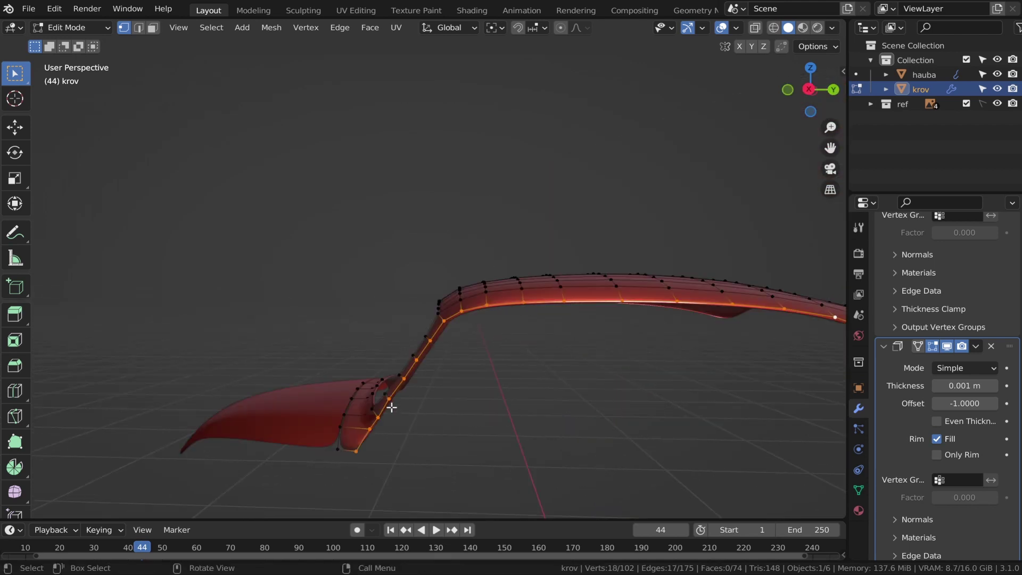
{"action": "middle_click_drag", "start_coordinate": [762, 322], "coordinate": [609, 277]}
{"action": "key", "text": "e"}
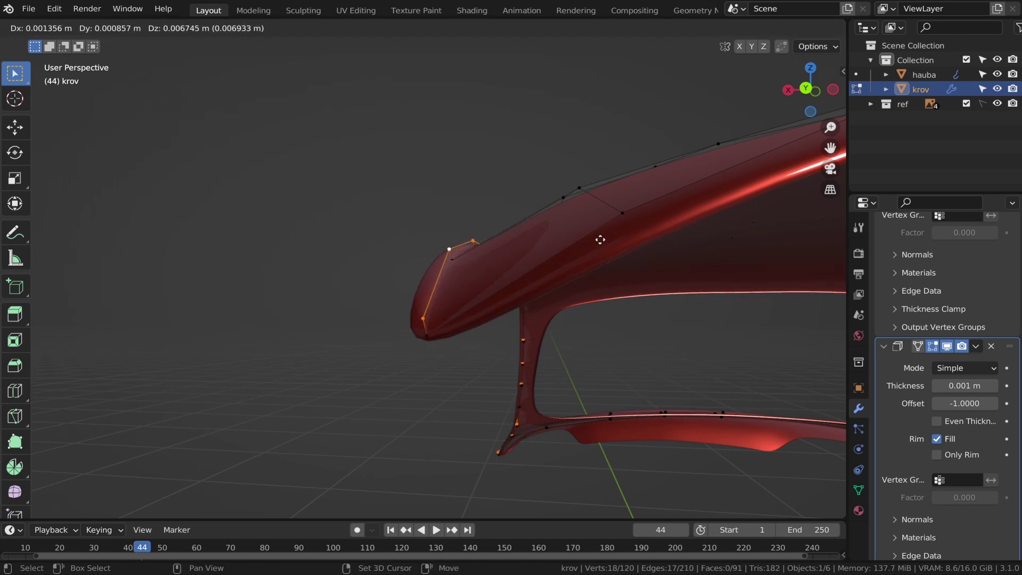
{"action": "left_click", "coordinate": [600, 239]}
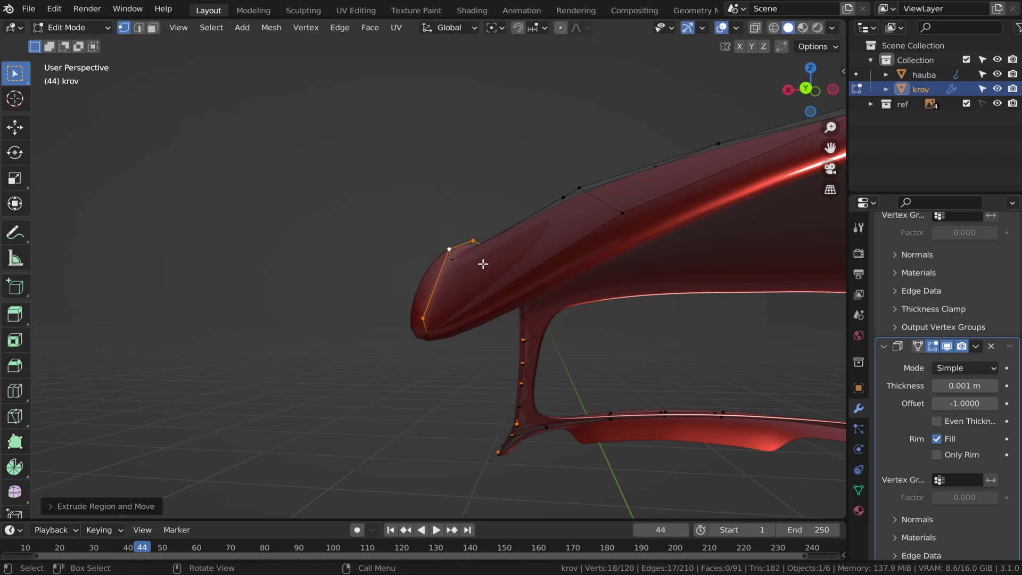
- Fold the extruded side edge by extruding it about 0.0045 m inward and about 0.0025 m back down
{"action": "key", "text": "e"}
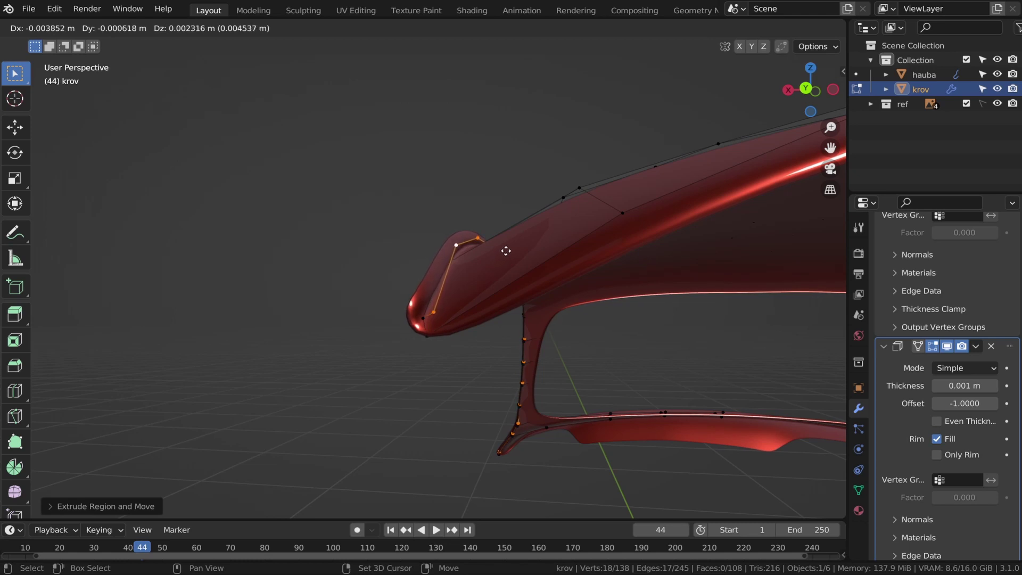
{"action": "left_click", "coordinate": [509, 250]}
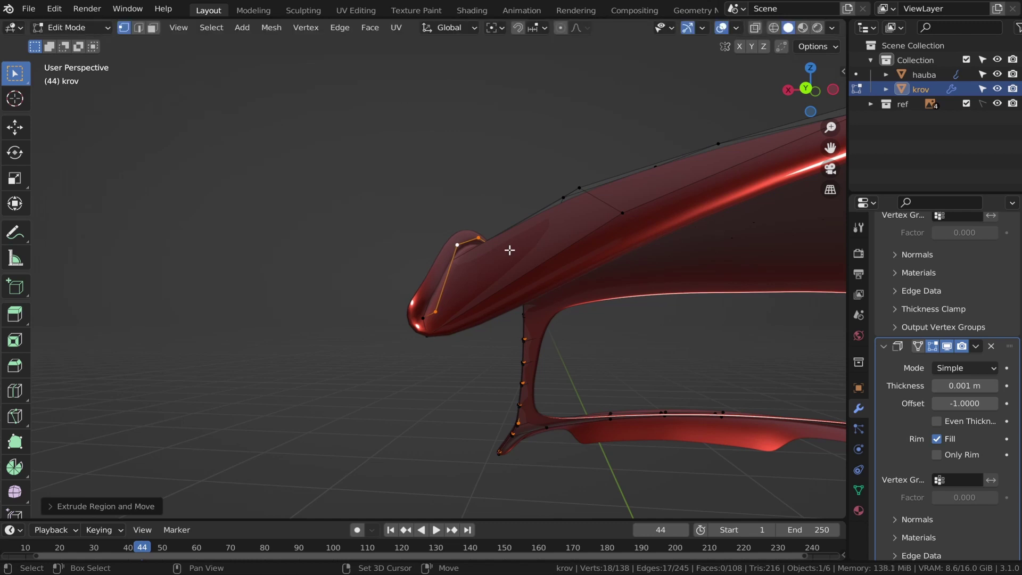
{"action": "key", "text": "e"}
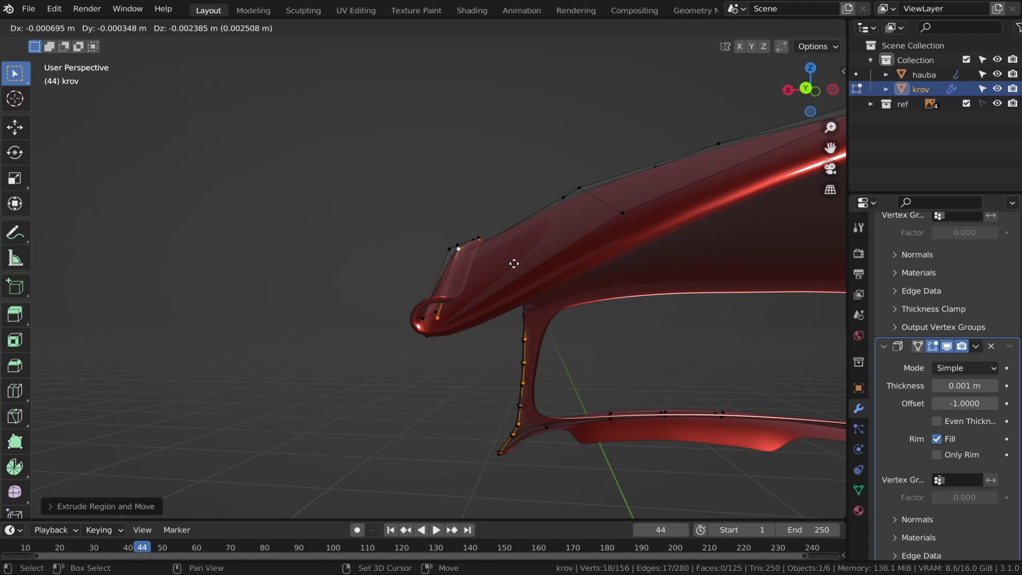
{"action": "left_click", "coordinate": [513, 263]}
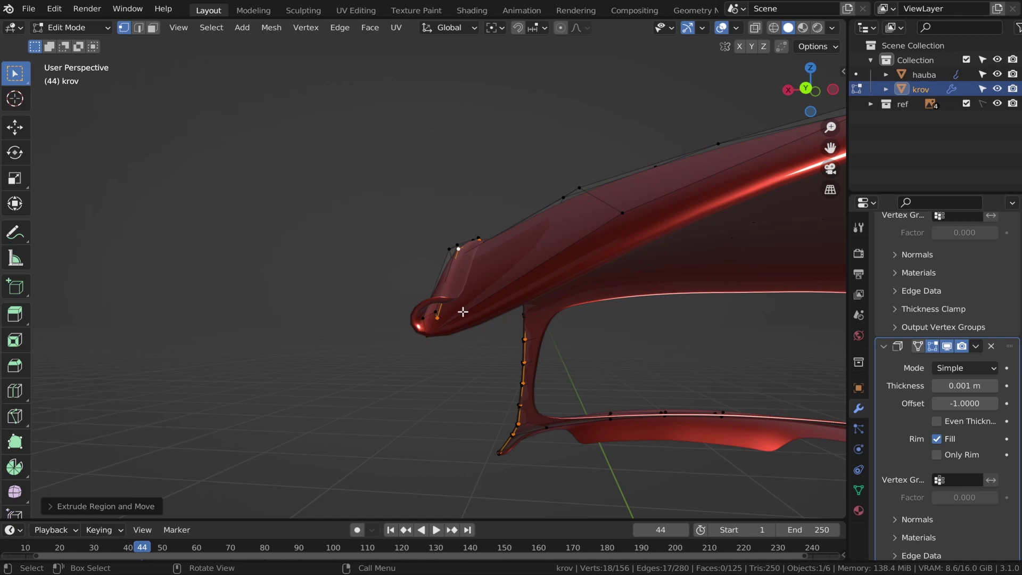
{"action": "key", "text": "Tab"}
{"action": "middle_click_drag", "start_coordinate": [536, 291], "coordinate": [536, 292]}
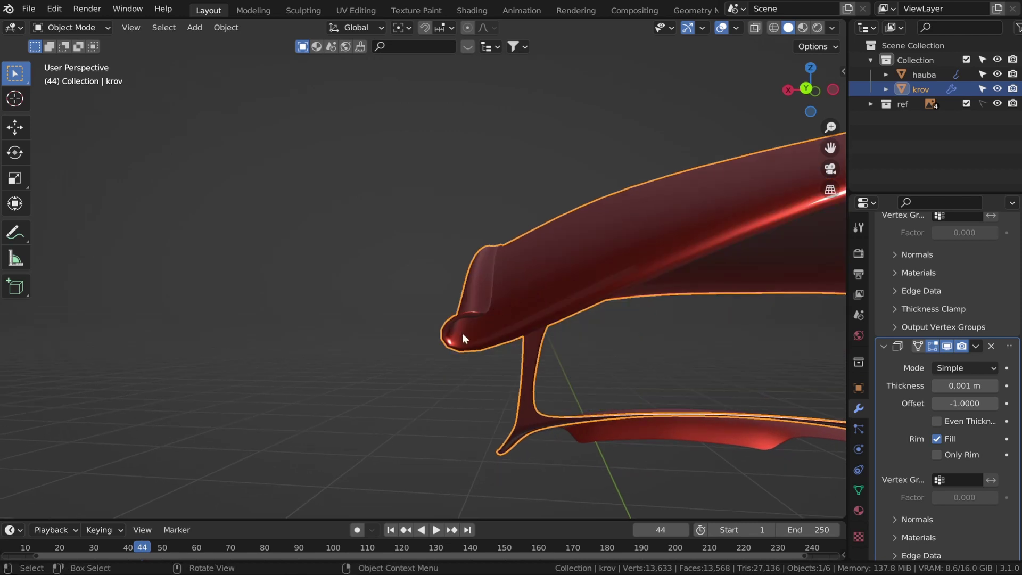
- Add a vertex group for the vertices outside the folded side edge by growing the edge selection three times and inverting it
{"action": "key", "text": "Tab"}
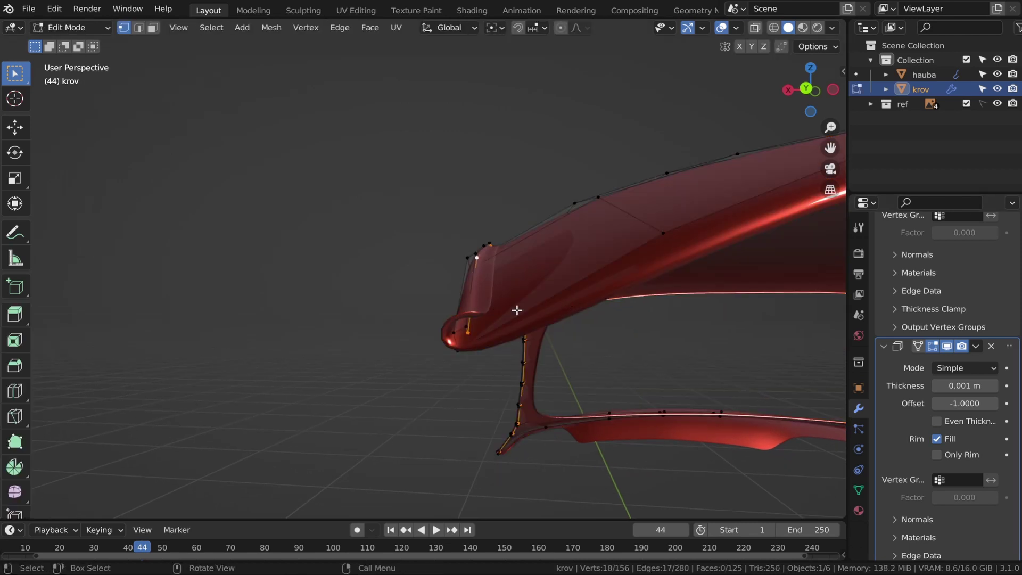
{"action": "key", "text": "ctrl+KP_Add"}
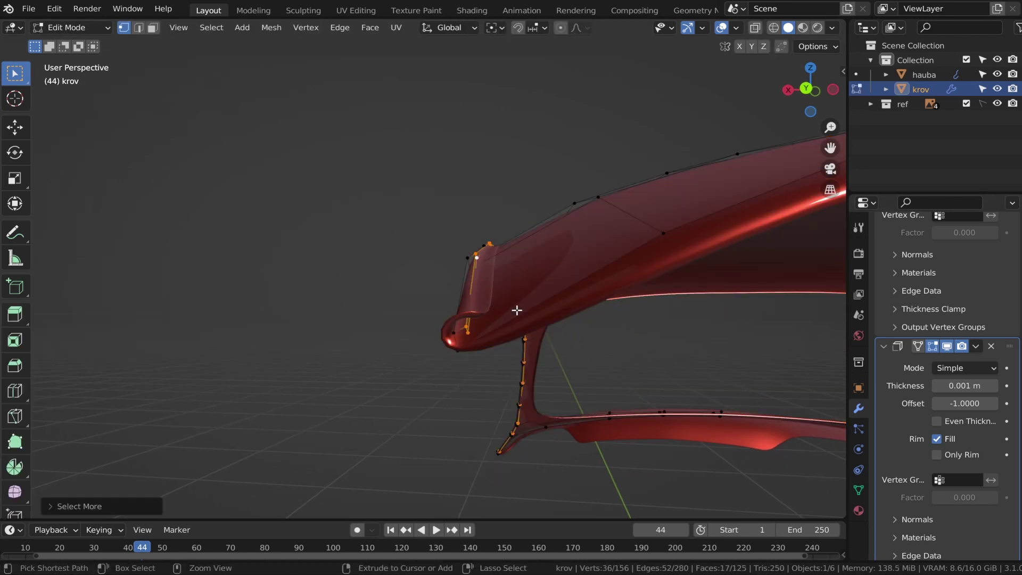
{"action": "key", "text": "ctrl+KP_Add"}
{"action": "key", "text": "ctrl+KP_Add"}
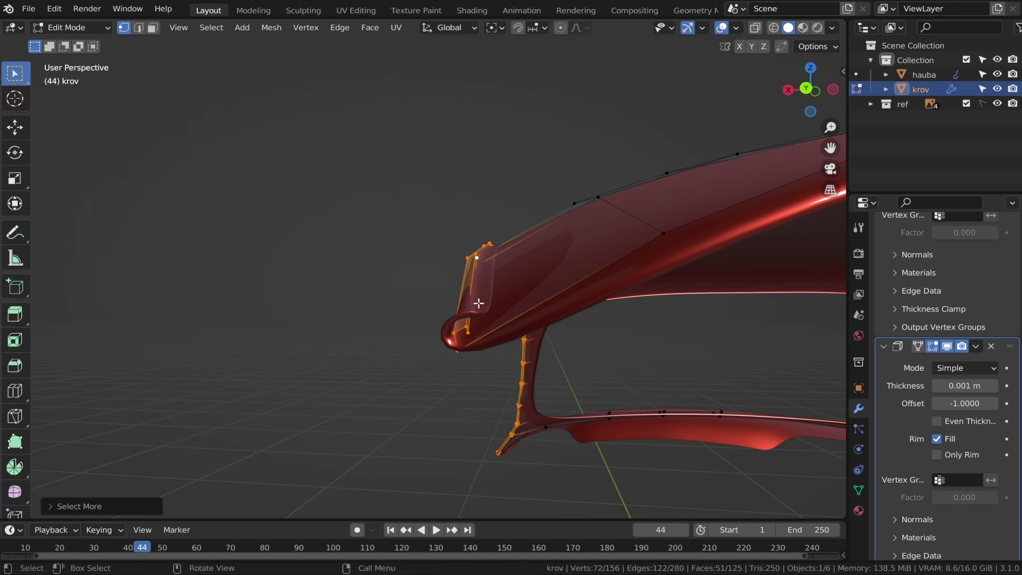
{"action": "left_click", "coordinate": [858, 492]}
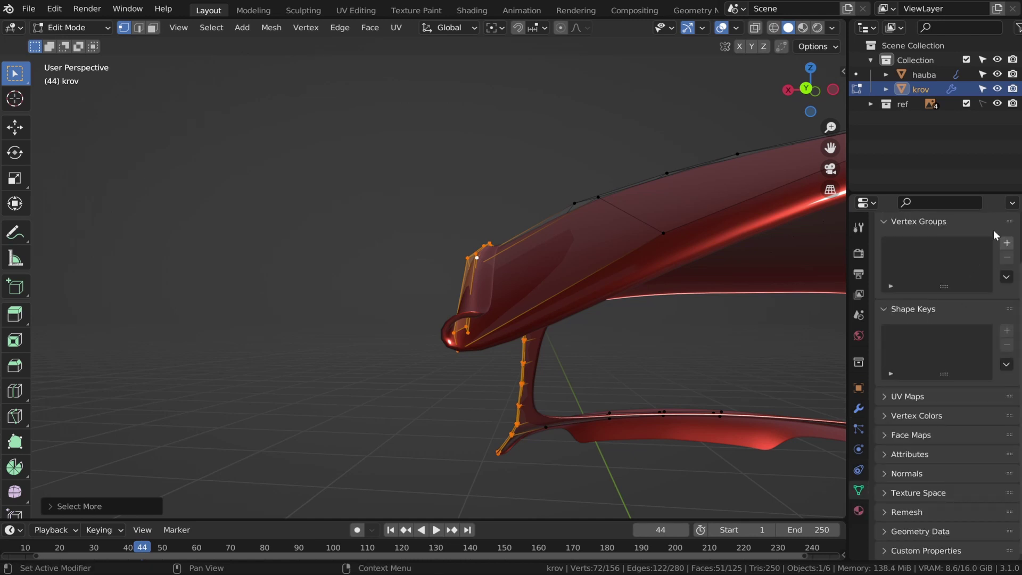
{"action": "left_click", "coordinate": [1006, 244]}
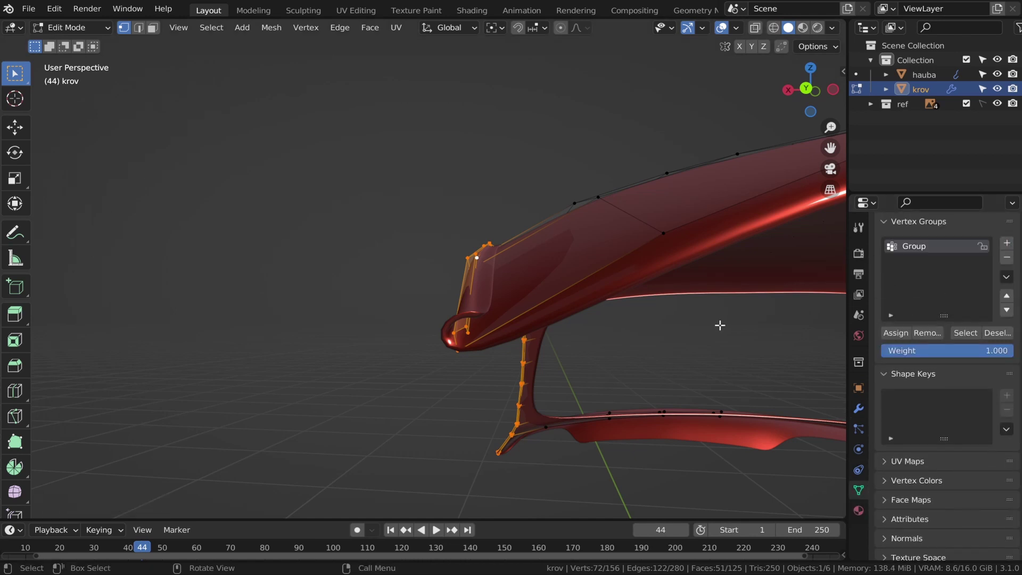
{"action": "key", "text": "ctrl+i"}
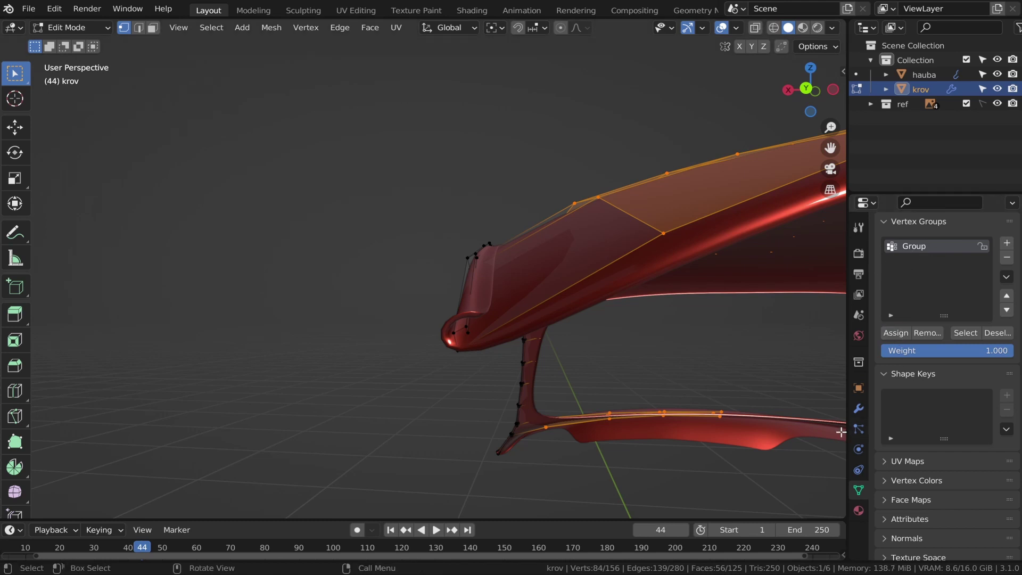
- Set Group as the vertex group of both Solidify modifiers on krov and inspect the folded edge in Object Mode
{"action": "left_click", "coordinate": [859, 409]}
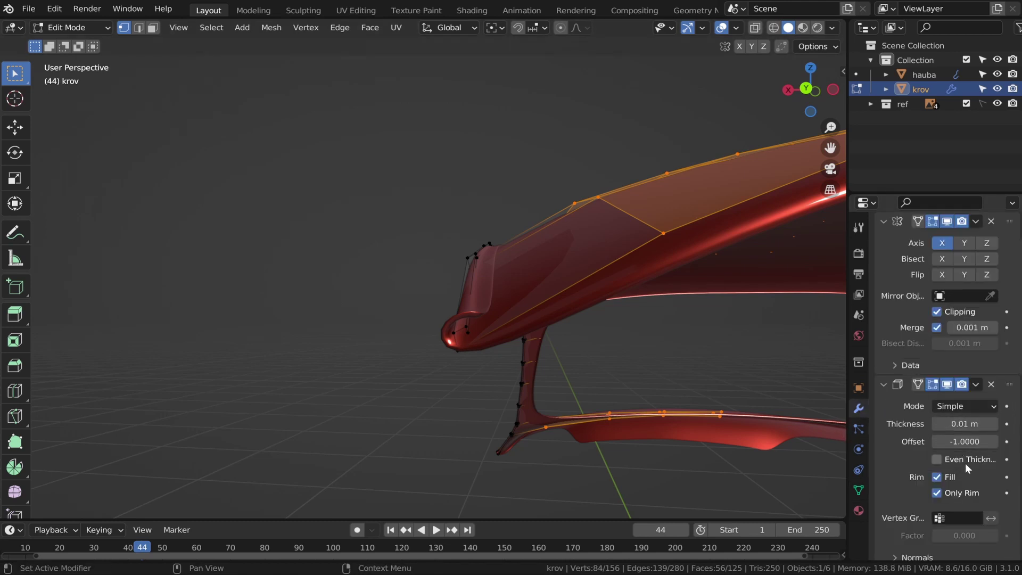
{"action": "left_click", "coordinate": [955, 515]}
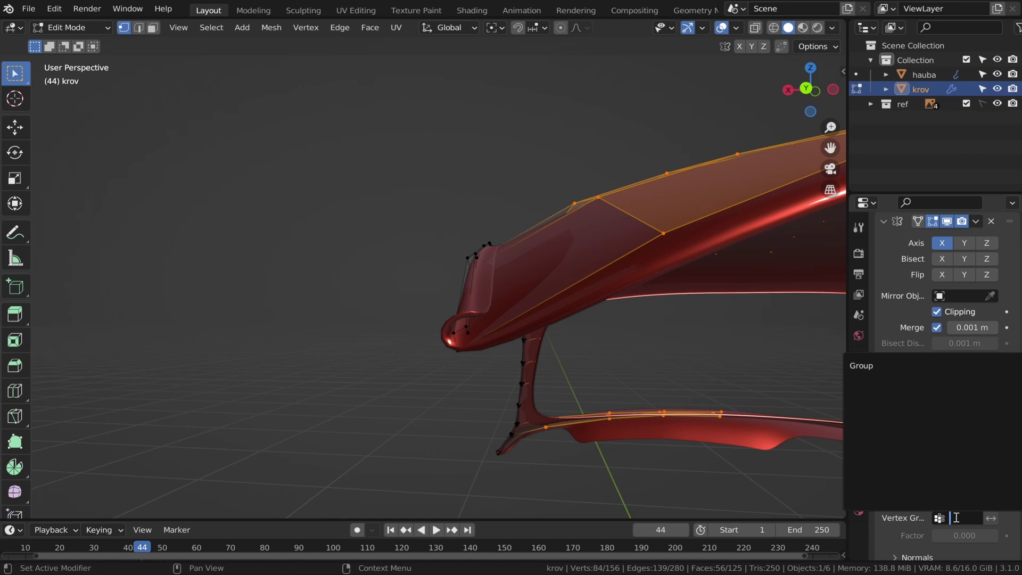
{"action": "left_click", "coordinate": [941, 365]}
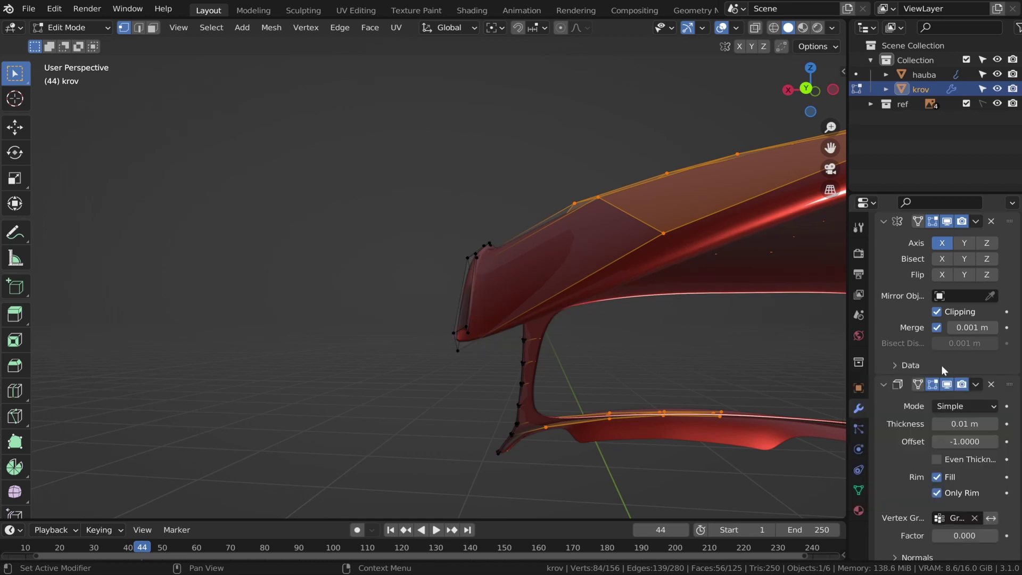
{"action": "scroll", "coordinate": [960, 380], "scroll_direction": "up", "scroll_amount": 2}
{"action": "scroll", "coordinate": [955, 396], "scroll_direction": "down", "scroll_amount": 6}
{"action": "scroll", "coordinate": [957, 395], "scroll_direction": "down", "scroll_amount": 4}
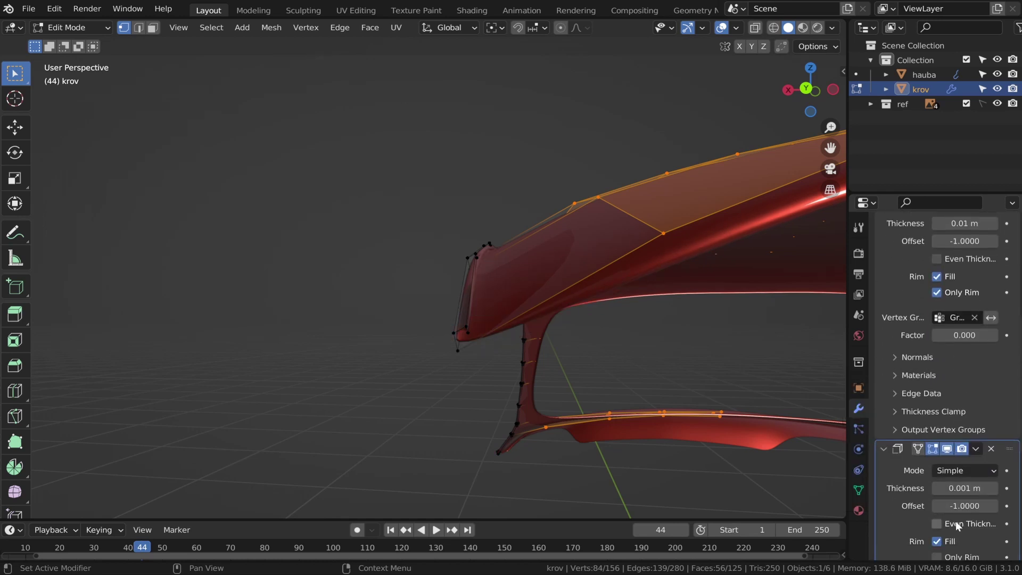
{"action": "left_click", "coordinate": [958, 505]}
{"action": "left_click", "coordinate": [862, 352]}
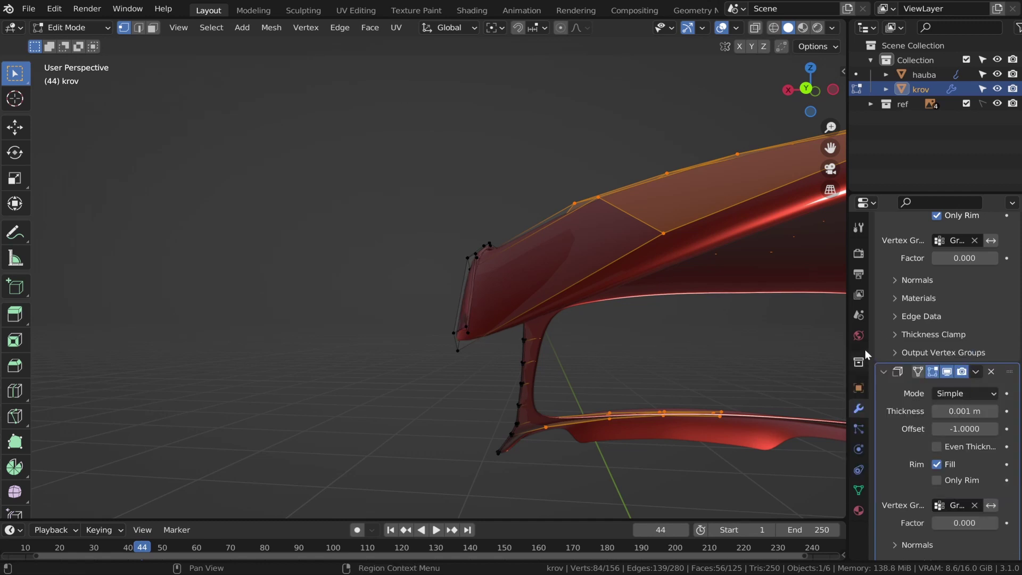
{"action": "key", "text": "Tab"}
{"action": "middle_click_drag", "start_coordinate": [611, 279], "coordinate": [581, 286]}
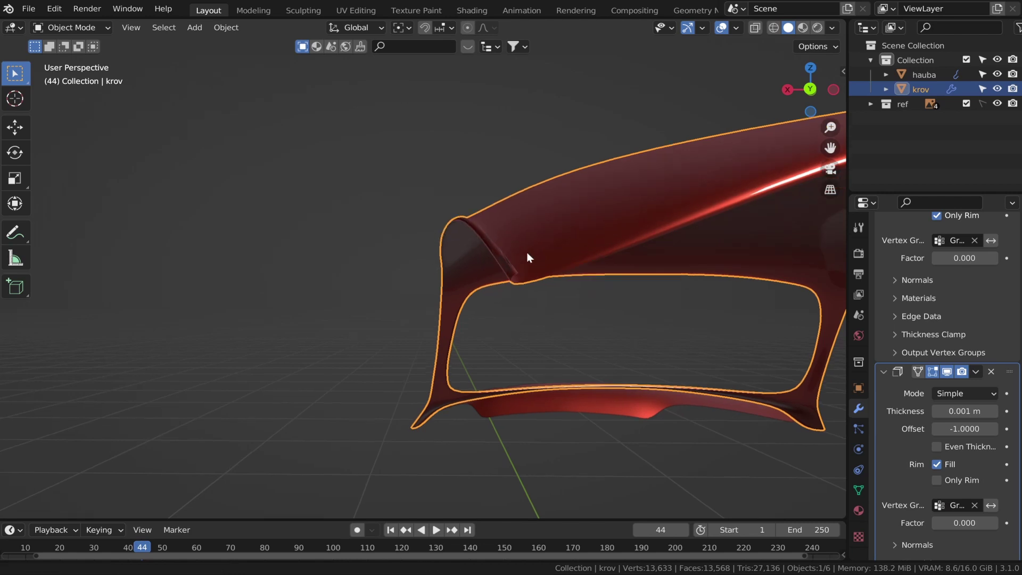
{"action": "middle_click_drag", "start_coordinate": [526, 251], "coordinate": [555, 297]}
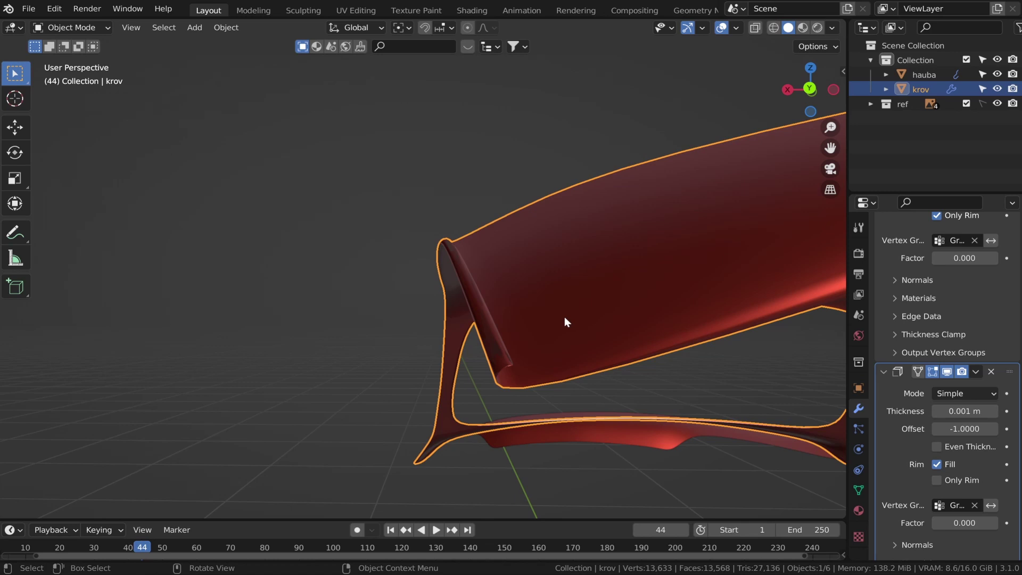
- Add a loop cut close to the roof's rear corner and two loop cuts lengthwise along the folded side edge
{"action": "key", "text": "Tab"}
{"action": "key", "text": "ctrl+r"}
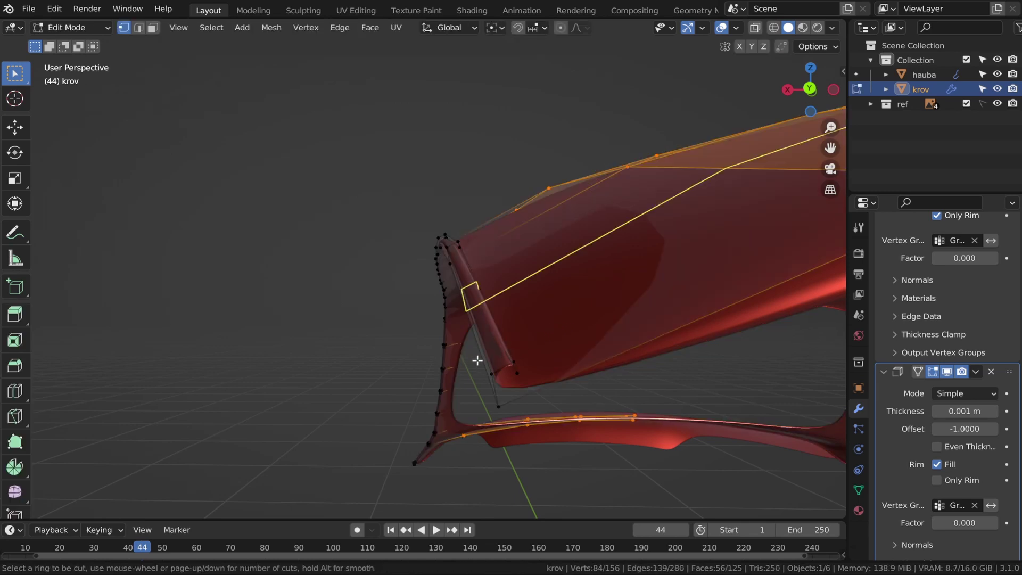
{"action": "left_click", "coordinate": [477, 360]}
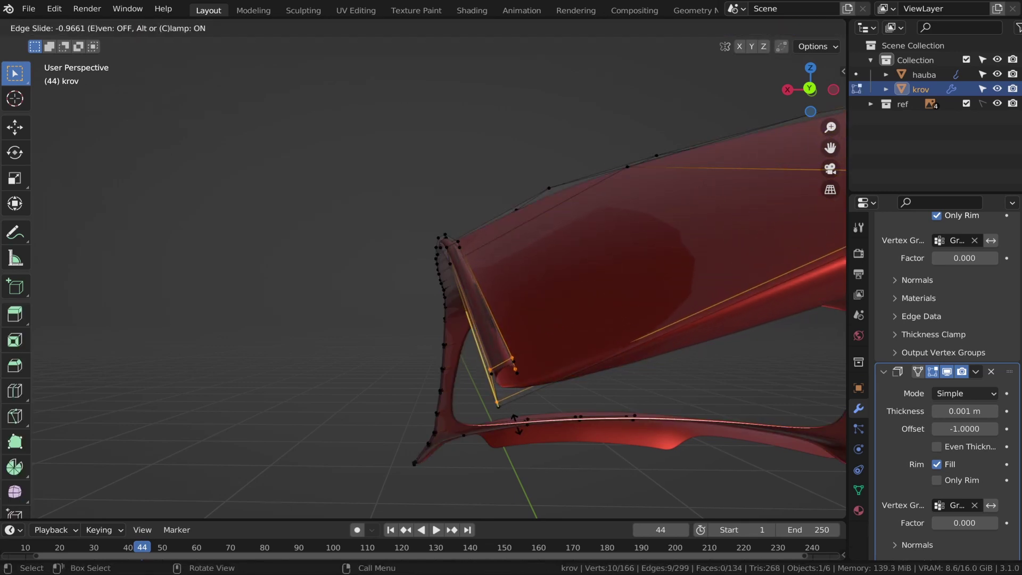
{"action": "left_click", "coordinate": [516, 424]}
{"action": "key", "text": "ctrl+r"}
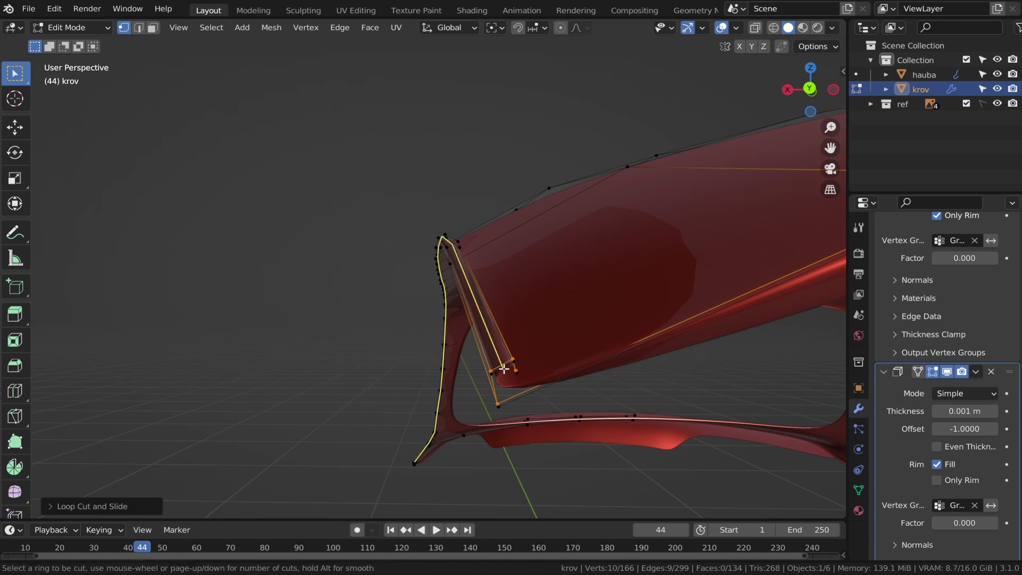
{"action": "left_click", "coordinate": [505, 369]}
{"action": "left_click", "coordinate": [512, 368]}
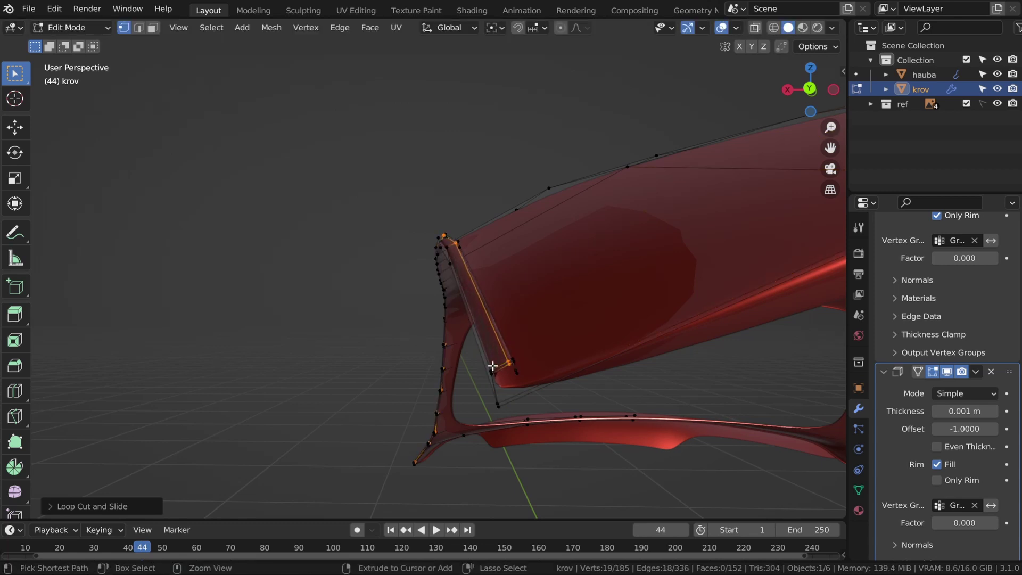
{"action": "key", "text": "ctrl+r"}
{"action": "left_click", "coordinate": [488, 365]}
{"action": "left_click", "coordinate": [487, 367]}
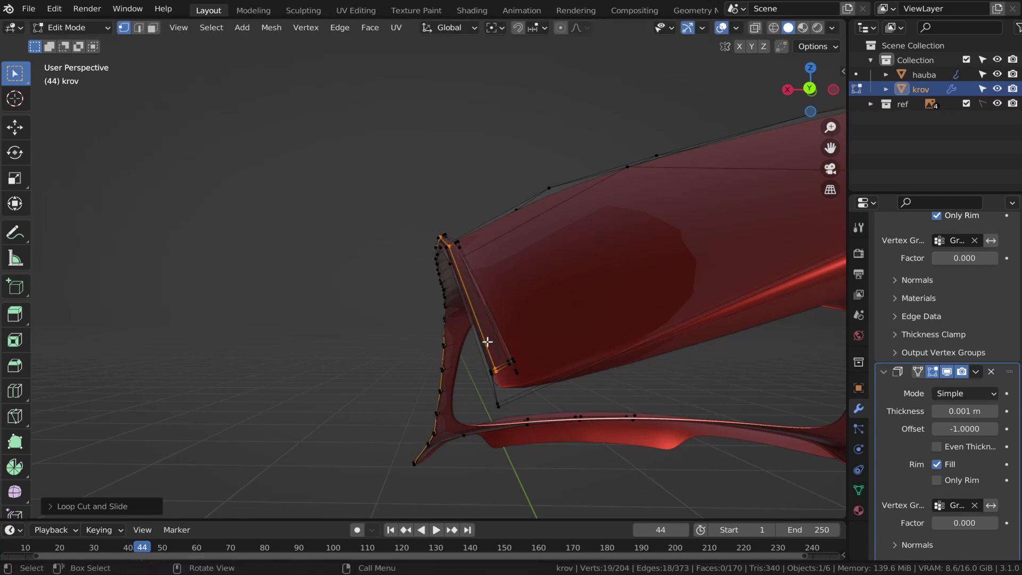
- Add a loop cut across the windshield pillar's base and slide it close to the lower end
{"action": "key", "text": "Tab"}
{"action": "middle_click_drag", "start_coordinate": [530, 376], "coordinate": [484, 278]}
{"action": "key", "text": "Tab"}
{"action": "key", "text": "ctrl+r"}
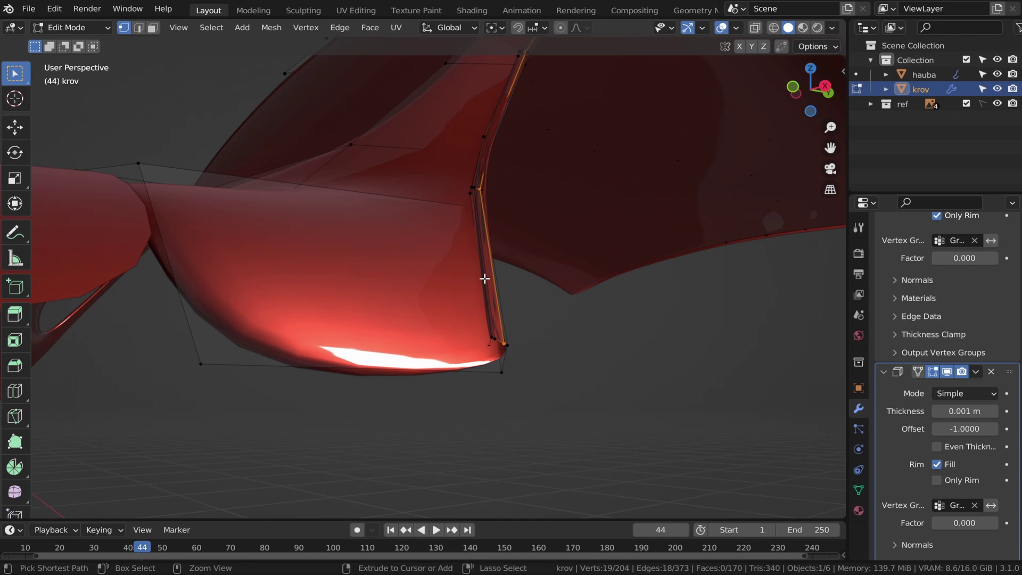
{"action": "left_click", "coordinate": [484, 278]}
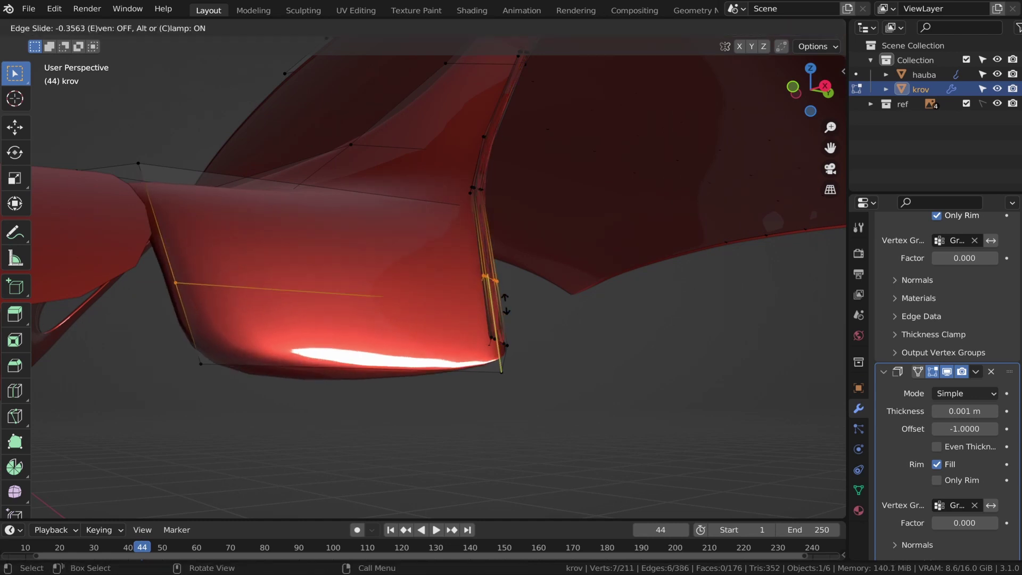
{"action": "left_click", "coordinate": [531, 344]}
{"action": "middle_click_drag", "start_coordinate": [531, 347], "coordinate": [909, 429]}
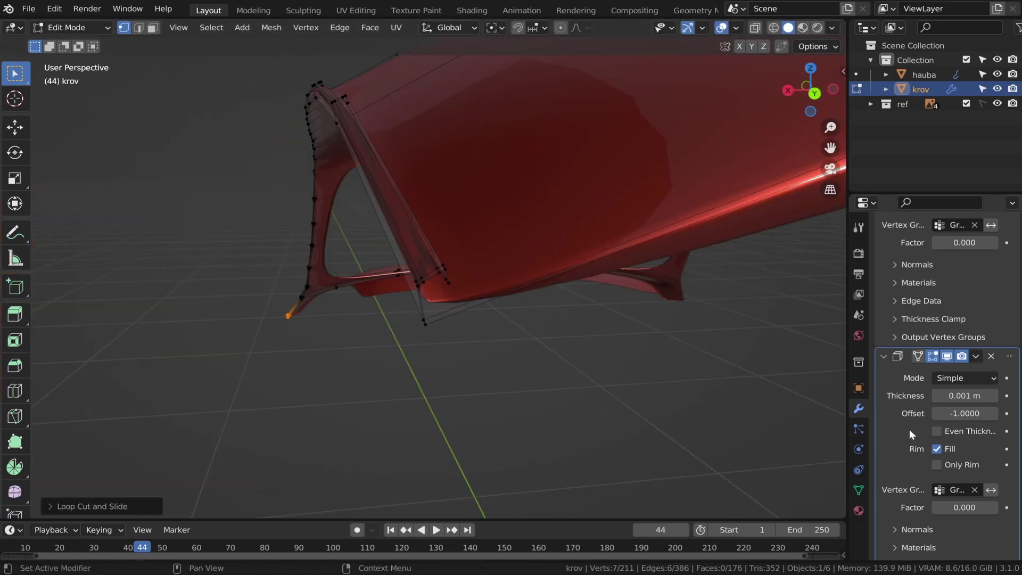
- Set the vertex group factor of the 0.001 m Solidify modifier to 0.05 and check the mesh edges
{"action": "left_click", "coordinate": [960, 508]}
{"action": "type", "text": "0"}
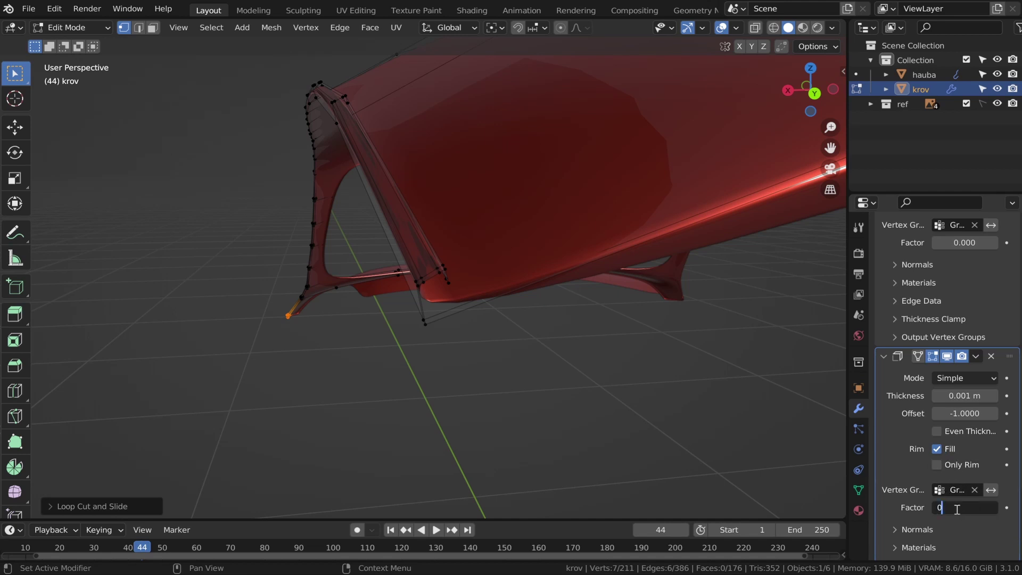
{"action": "key", "text": "Return"}
{"action": "scroll", "coordinate": [950, 479], "scroll_direction": "up", "scroll_amount": 8}
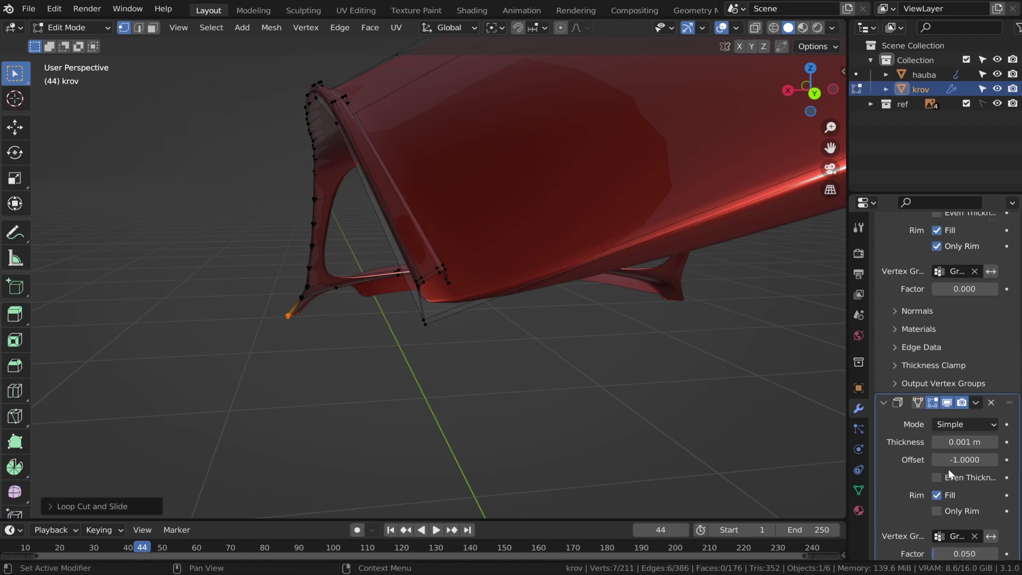
{"action": "scroll", "coordinate": [952, 430], "scroll_direction": "down", "scroll_amount": 2}
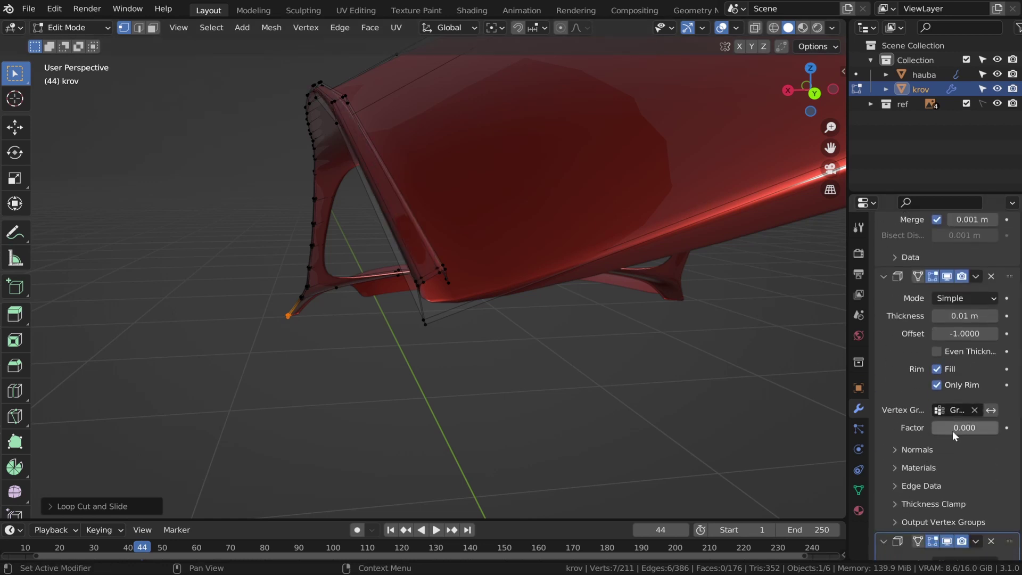
{"action": "scroll", "coordinate": [425, 278], "scroll_direction": "up", "scroll_amount": 1}
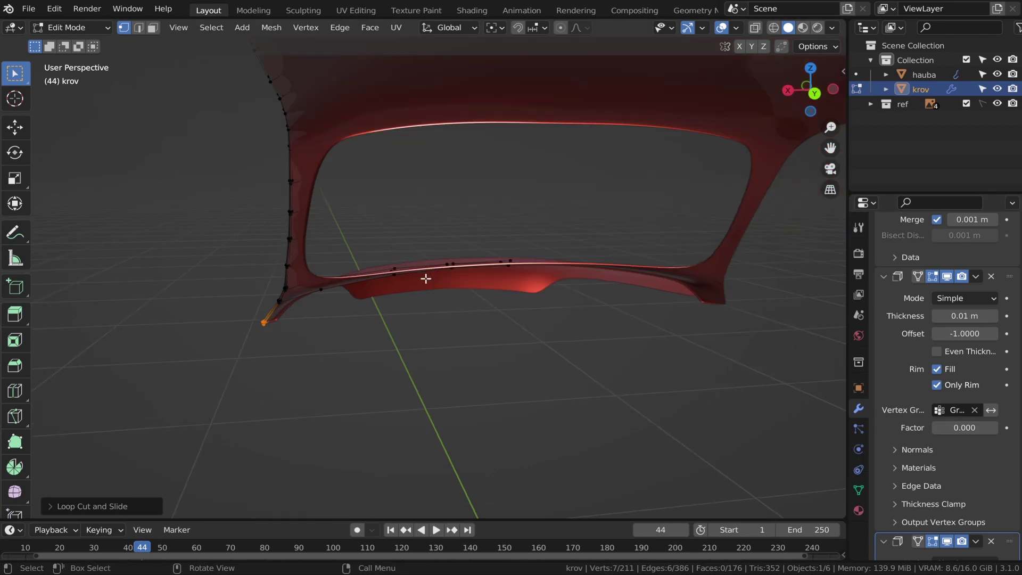
{"action": "scroll", "coordinate": [429, 301], "scroll_direction": "down", "scroll_amount": 1}
{"action": "scroll", "coordinate": [429, 301], "scroll_direction": "up", "scroll_amount": 1}
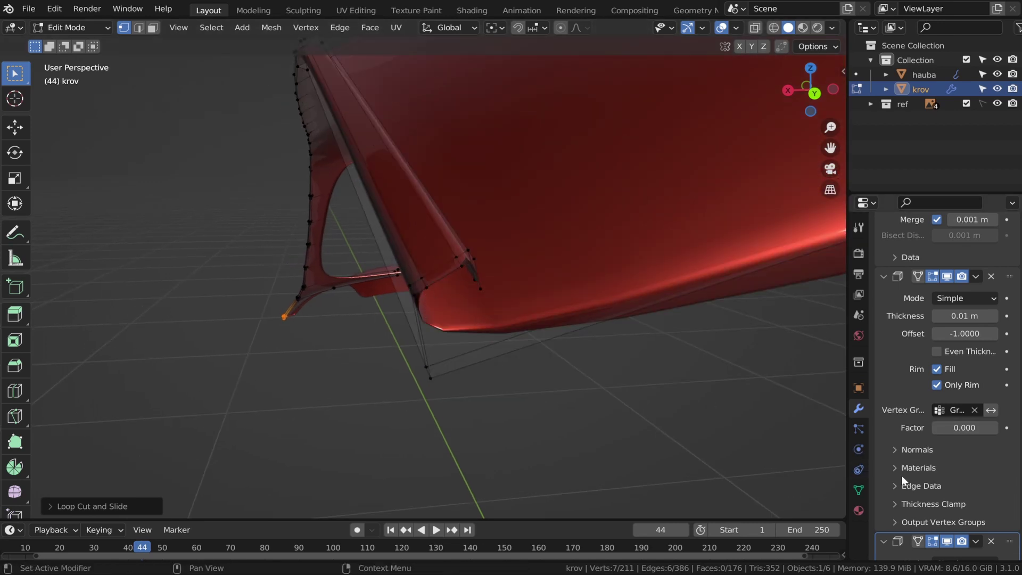
- Set the vertex group factor of krov's 0.01 m Solidify modifier to 0.021, judging the folded roof edge in Object Mode
{"action": "left_click_drag", "start_coordinate": [957, 433], "coordinate": [965, 427]}
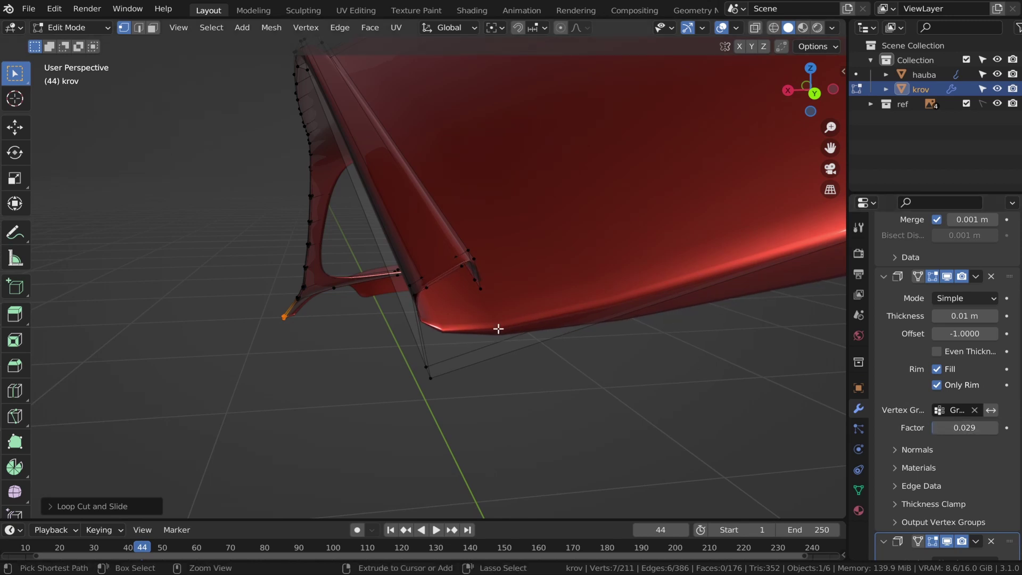
{"action": "scroll", "coordinate": [486, 314], "scroll_direction": "down", "scroll_amount": 3}
{"action": "scroll", "coordinate": [490, 320], "scroll_direction": "up", "scroll_amount": 2}
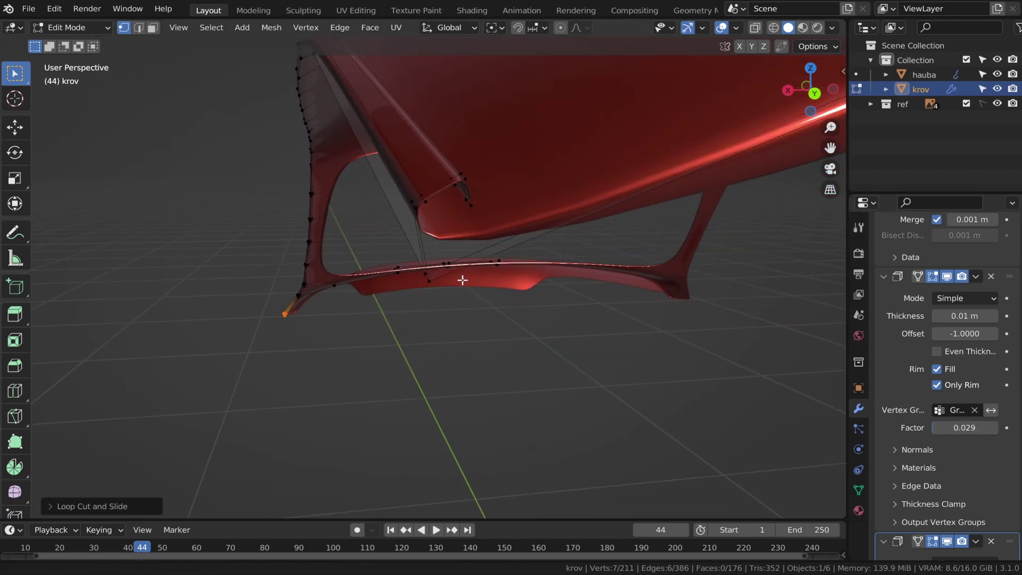
{"action": "key", "text": "Tab"}
{"action": "middle_click_drag", "start_coordinate": [477, 292], "coordinate": [474, 291], "text": "shift"}
{"action": "scroll", "coordinate": [474, 292], "scroll_direction": "up", "scroll_amount": 2}
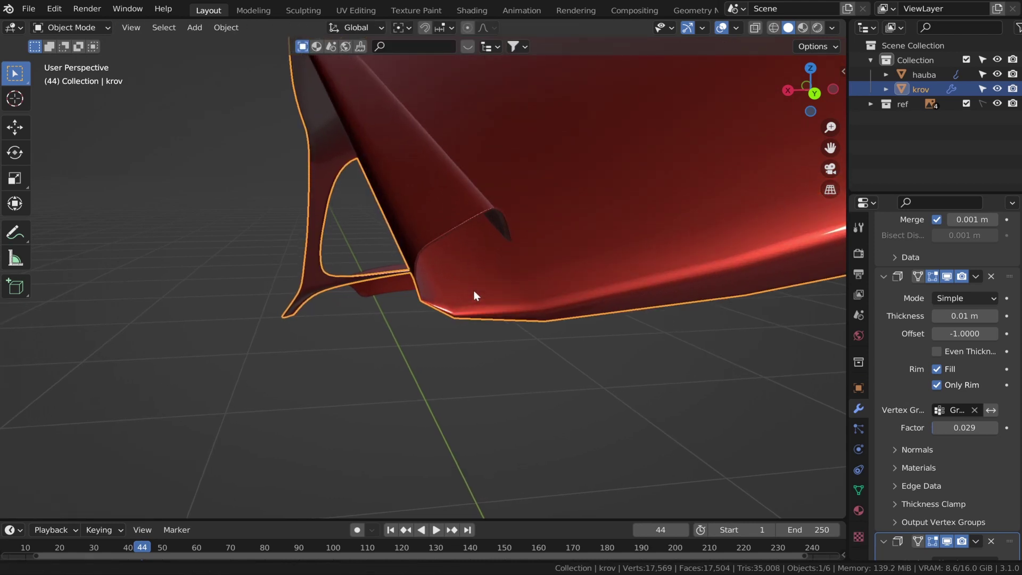
{"action": "scroll", "coordinate": [474, 290], "scroll_direction": "up", "scroll_amount": 1}
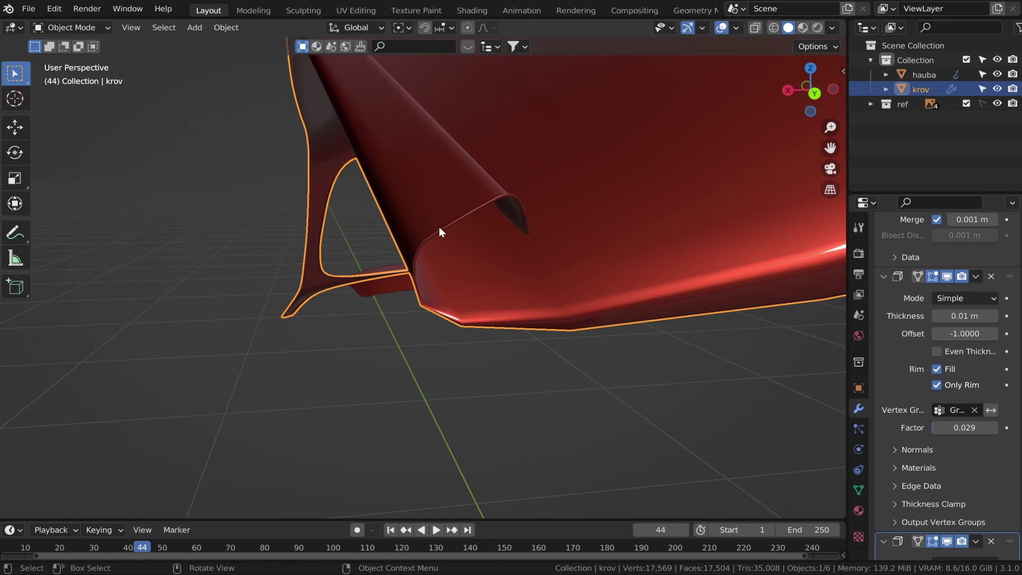
{"action": "scroll", "coordinate": [490, 196], "scroll_direction": "down", "scroll_amount": 8}
{"action": "middle_click_drag", "start_coordinate": [422, 271], "coordinate": [567, 247]}
{"action": "scroll", "coordinate": [503, 286], "scroll_direction": "up", "scroll_amount": 7}
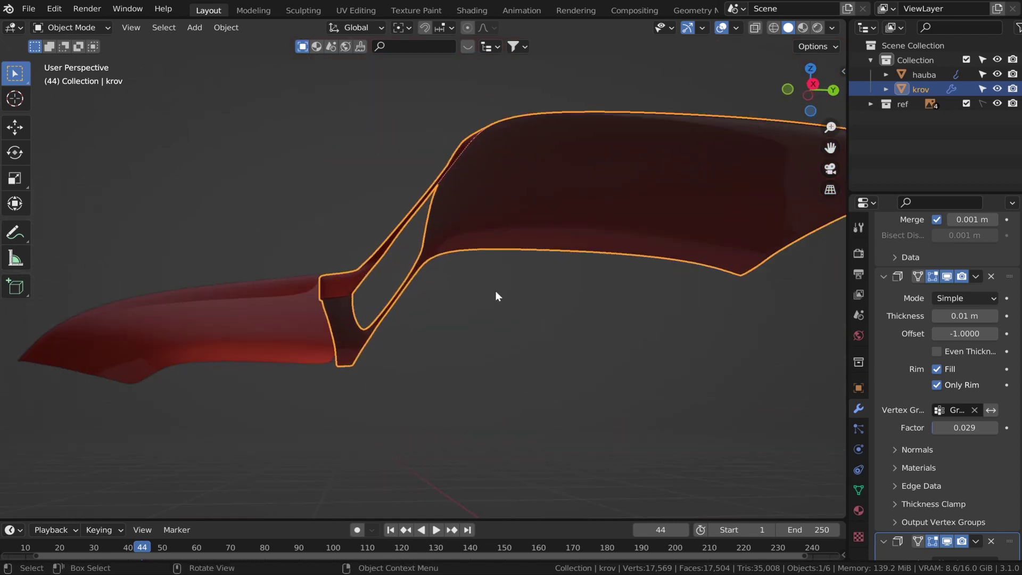
{"action": "middle_click_drag", "start_coordinate": [495, 290], "coordinate": [442, 351]}
{"action": "scroll", "coordinate": [442, 351], "scroll_direction": "up", "scroll_amount": 3}
{"action": "left_click_drag", "start_coordinate": [966, 427], "coordinate": [962, 427]}
- Add a lengthwise loop cut through krov's windshield pillar base and slide it close to the edge beside the hood
{"action": "middle_click_drag", "start_coordinate": [479, 404], "coordinate": [525, 34]}
{"action": "middle_click_drag", "start_coordinate": [478, 207], "coordinate": [419, 282]}
{"action": "scroll", "coordinate": [465, 274], "scroll_direction": "up", "scroll_amount": 3}
{"action": "key", "text": "Tab"}
{"action": "key", "text": "ctrl+r"}
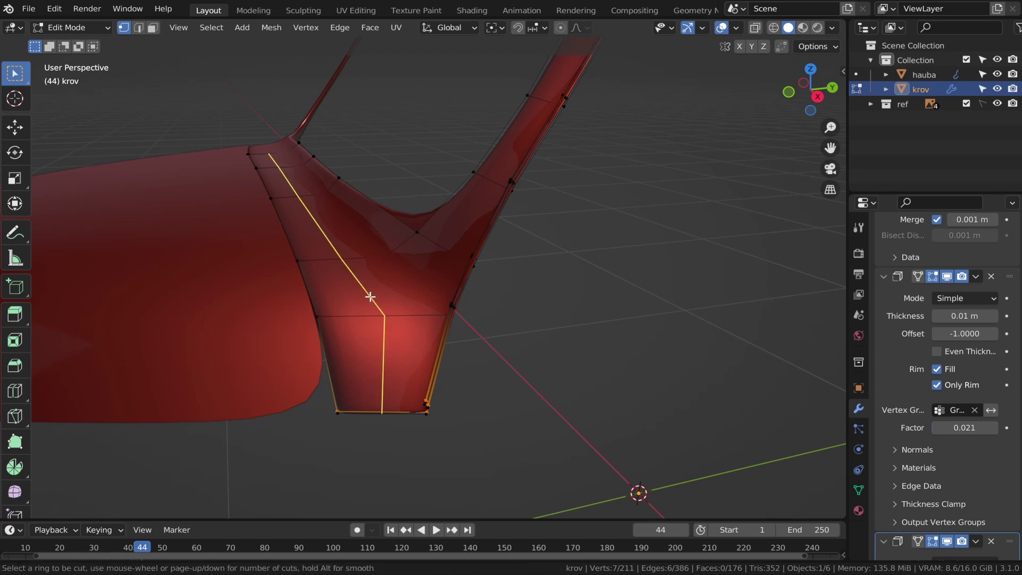
{"action": "left_click", "coordinate": [370, 297]}
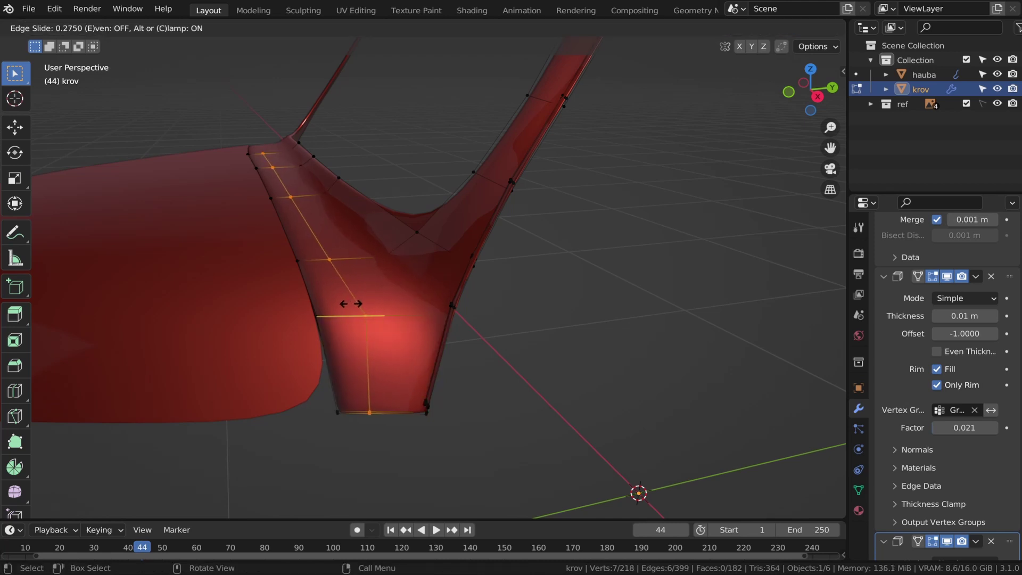
{"action": "left_click", "coordinate": [311, 312]}
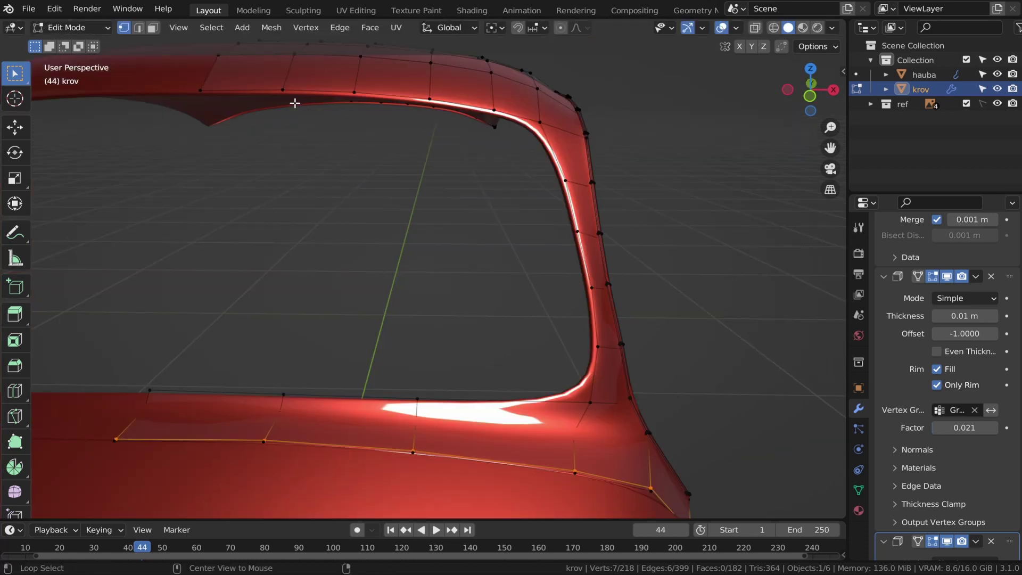
- Extrude the windshield opening's edge loop in place and offset it inward by about 0.013 m with Shrink/Fatten
{"action": "left_click", "coordinate": [264, 89], "text": "alt"}
{"action": "middle_click_drag", "start_coordinate": [516, 119], "coordinate": [488, 145], "text": "shift"}
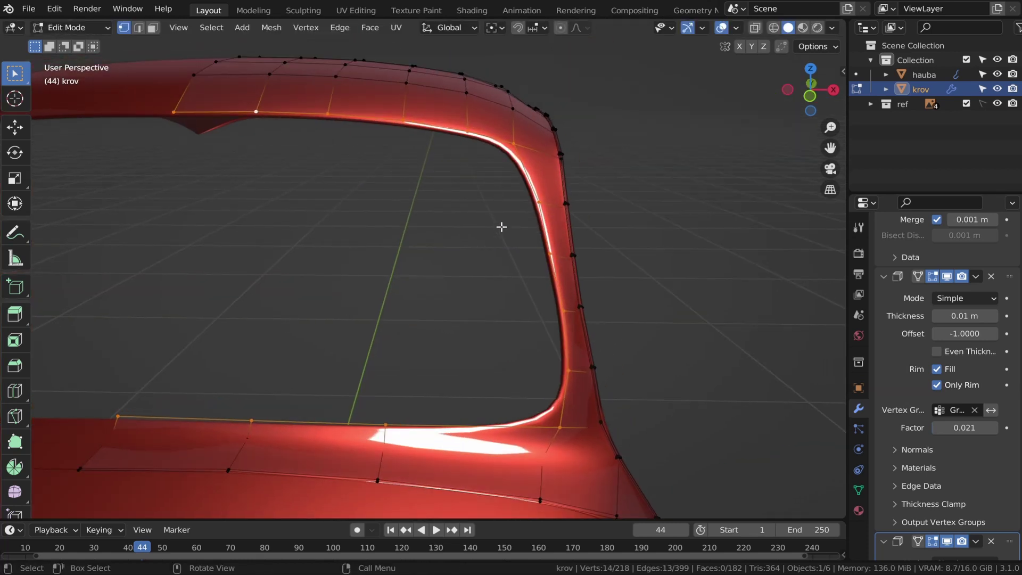
{"action": "key", "text": "e"}
{"action": "right_click", "coordinate": [502, 227]}
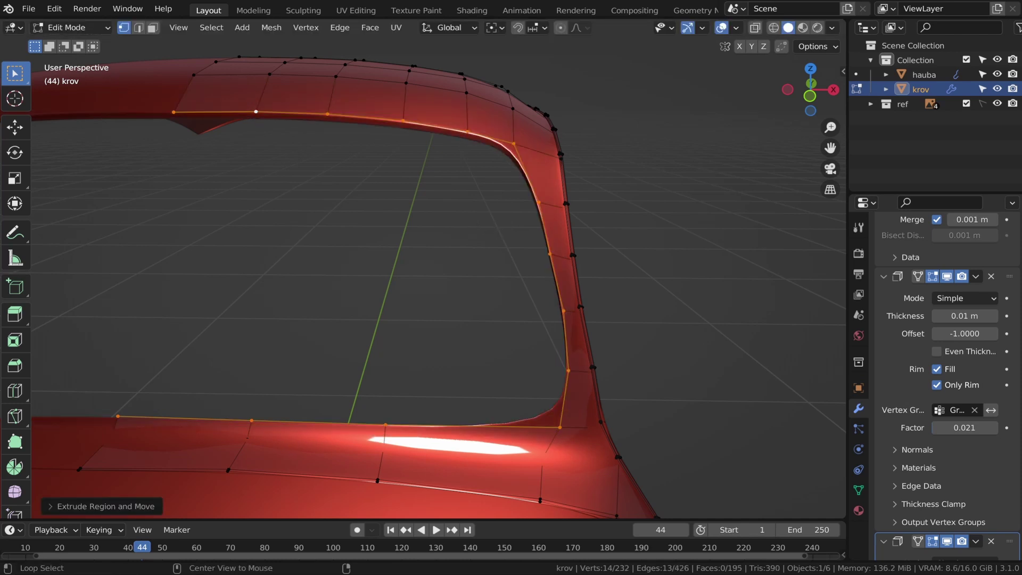
{"action": "key", "text": "alt+s"}
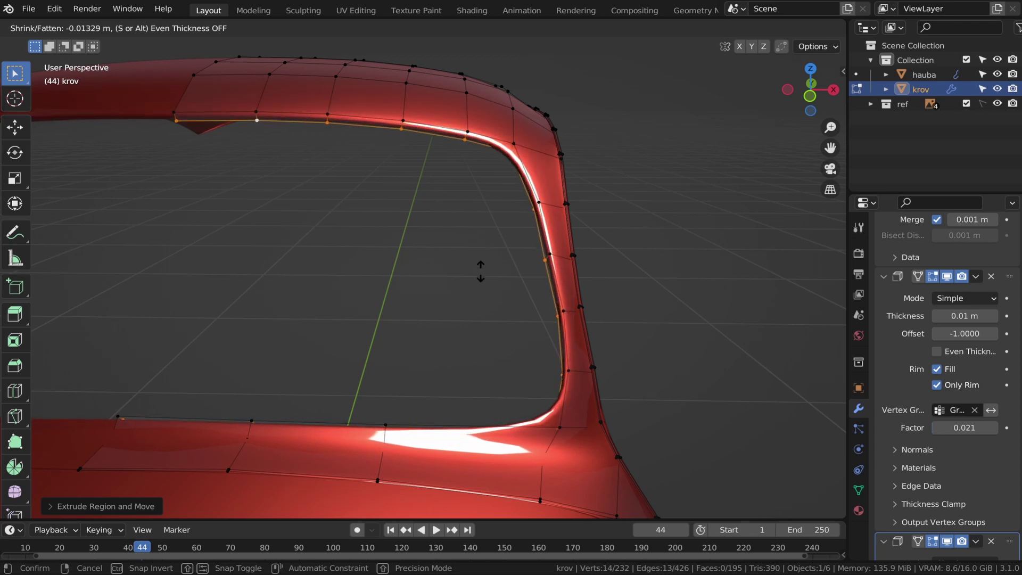
{"action": "left_click", "coordinate": [481, 271]}
- Add two loop cuts along the extruded windshield rim, one near each border, and check the rim in Object Mode
{"action": "middle_click_drag", "start_coordinate": [392, 255], "coordinate": [412, 257]}
{"action": "middle_click_drag", "start_coordinate": [160, 137], "coordinate": [202, 193]}
{"action": "scroll", "coordinate": [188, 106], "scroll_direction": "up", "scroll_amount": 4}
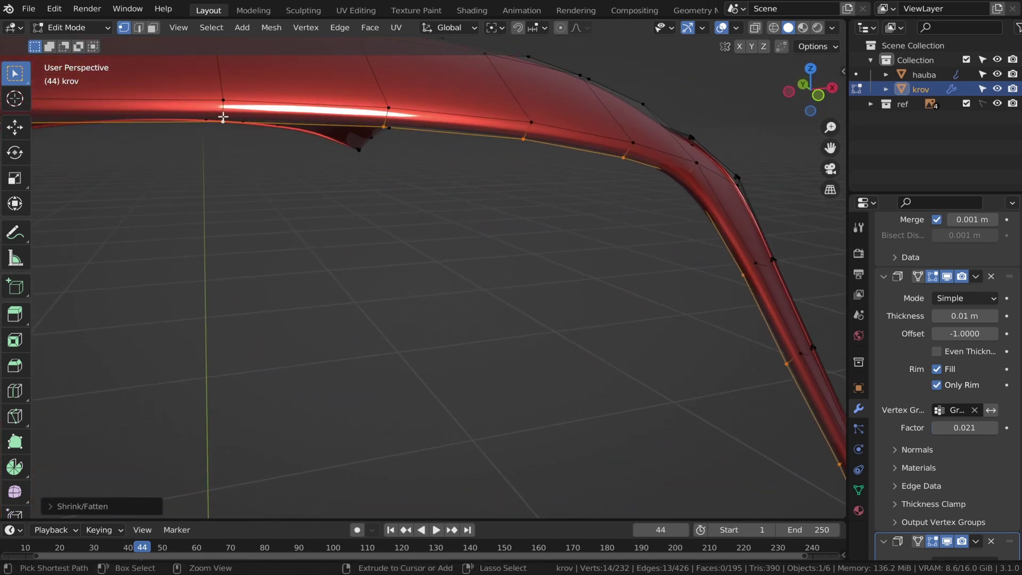
{"action": "key", "text": "ctrl+r"}
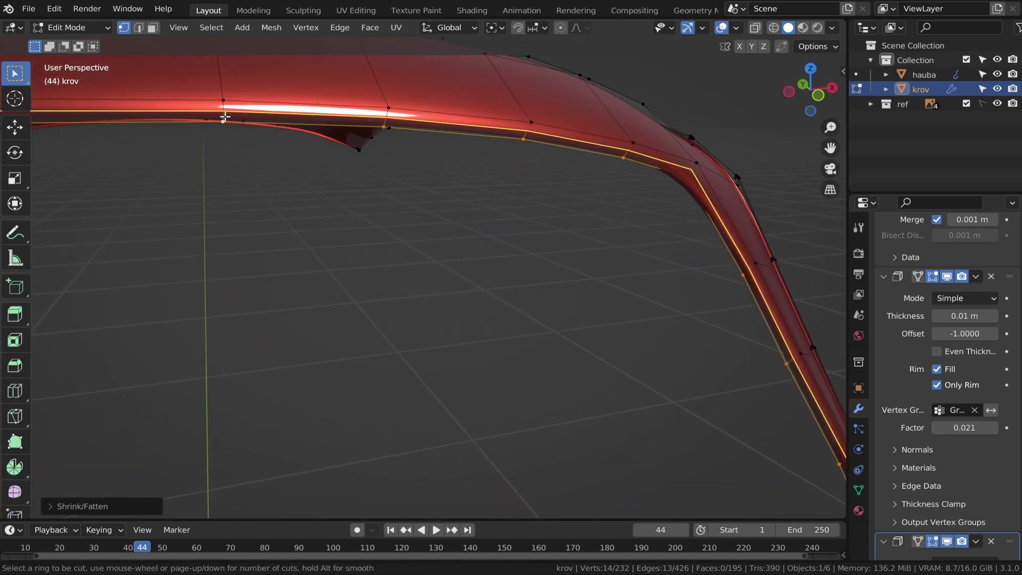
{"action": "left_click", "coordinate": [225, 117]}
{"action": "left_click", "coordinate": [229, 123]}
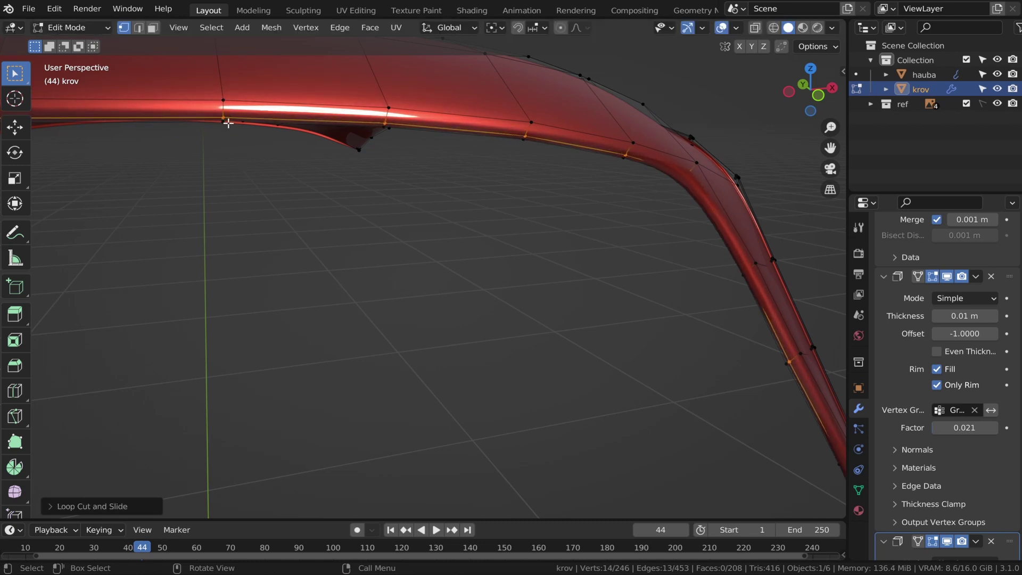
{"action": "key", "text": "ctrl+r"}
{"action": "left_click", "coordinate": [224, 104]}
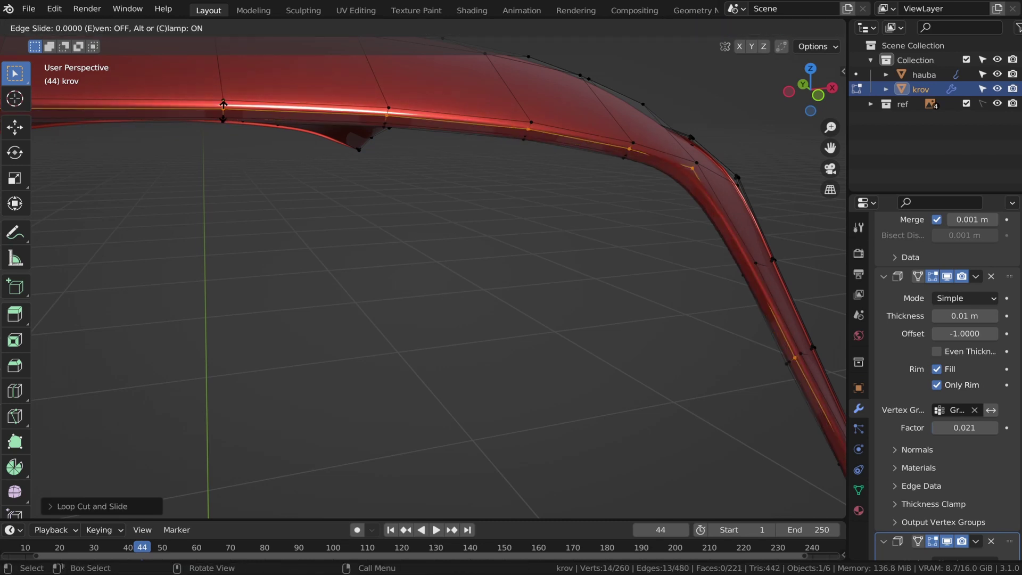
{"action": "left_click", "coordinate": [224, 105]}
{"action": "key", "text": "Tab"}
{"action": "middle_click_drag", "start_coordinate": [263, 113], "coordinate": [330, 110]}
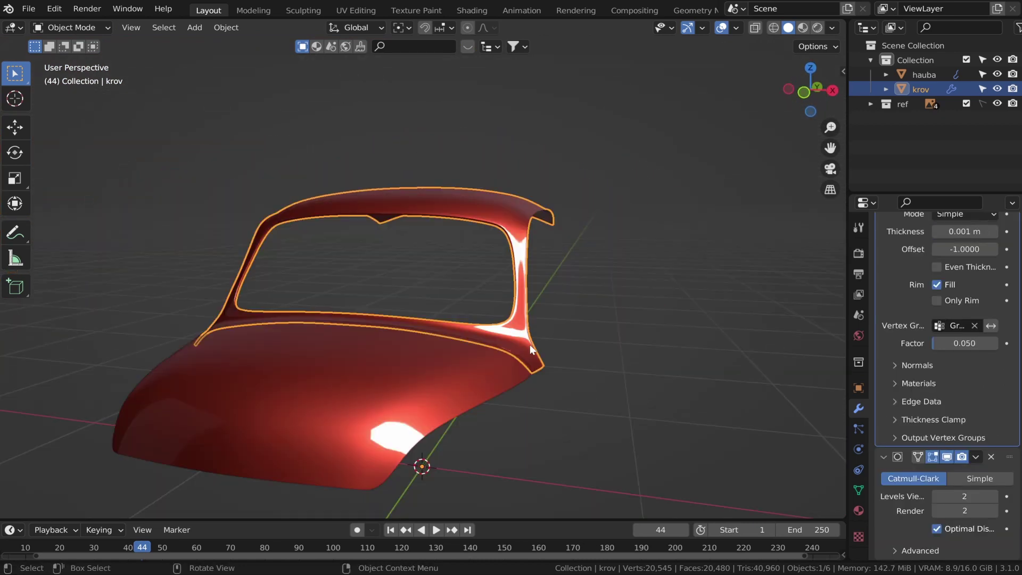
- In the front view, add a centred loop cut across the strip below the windshield, in the segment nearest the mirror axis
{"action": "key", "text": "KP_1"}
{"action": "key", "text": "Tab"}
{"action": "scroll", "coordinate": [462, 291], "scroll_direction": "up", "scroll_amount": 5}
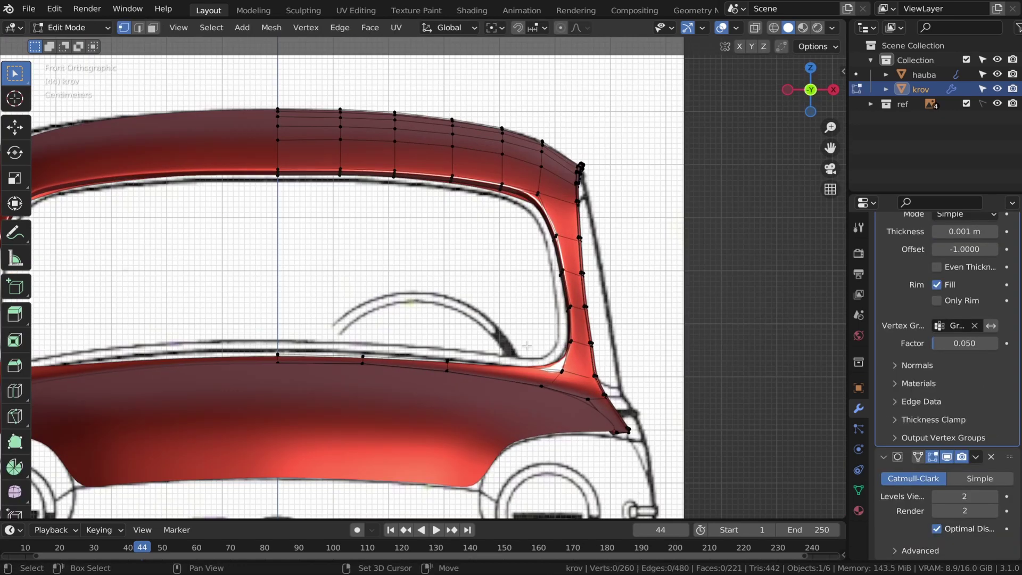
{"action": "middle_click_drag", "start_coordinate": [466, 302], "coordinate": [522, 352], "text": "shift"}
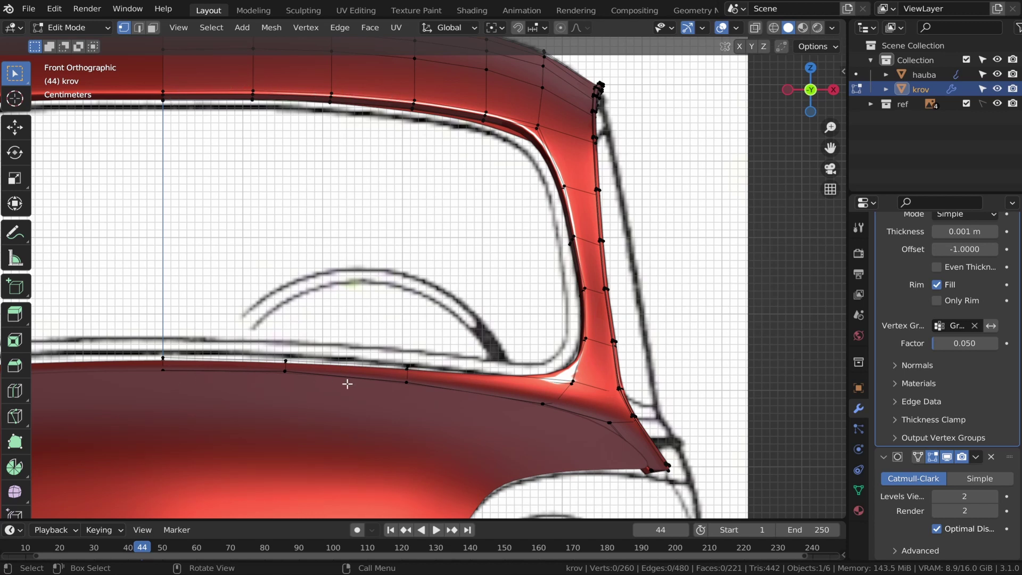
{"action": "middle_click_drag", "start_coordinate": [450, 366], "coordinate": [459, 331], "text": "shift"}
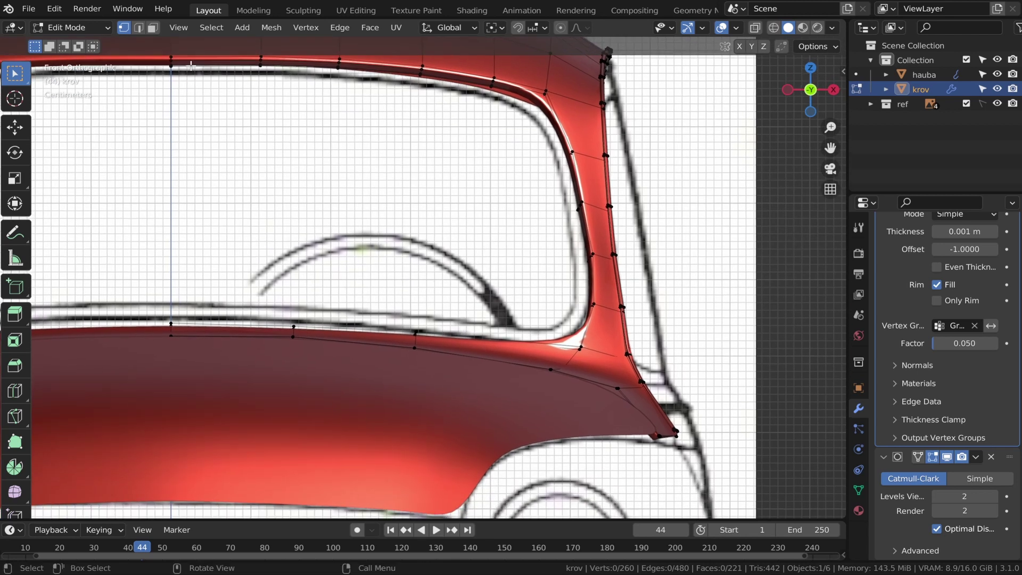
{"action": "middle_click_drag", "start_coordinate": [264, 65], "coordinate": [264, 88], "text": "shift"}
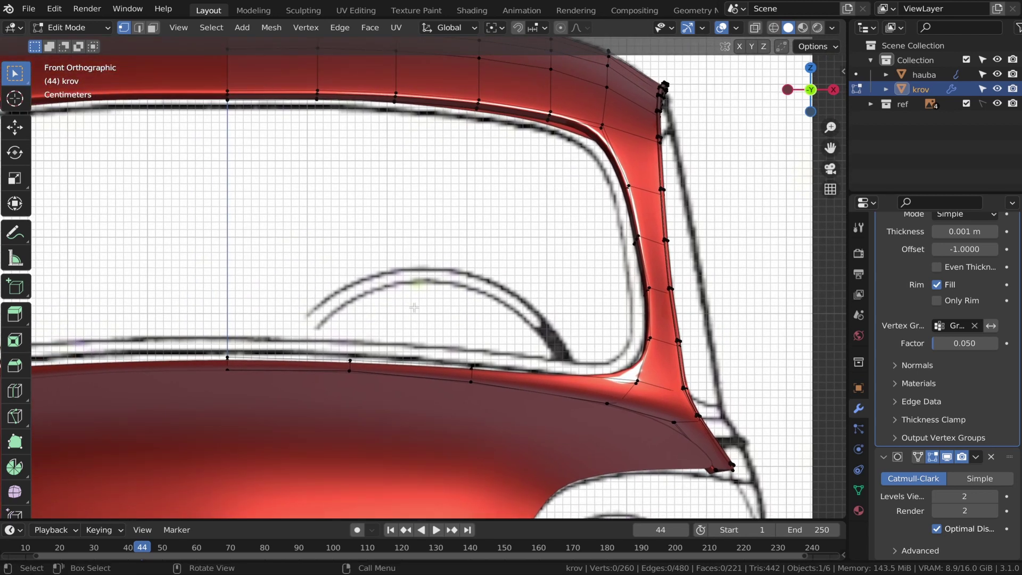
{"action": "key", "text": "ctrl+r"}
{"action": "left_click", "coordinate": [309, 343]}
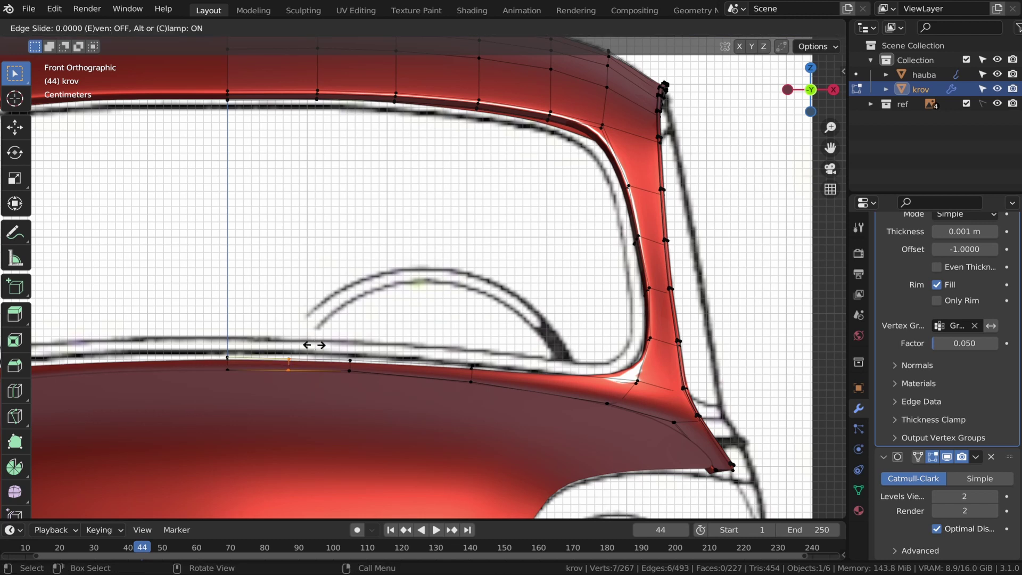
{"action": "right_click", "coordinate": [332, 346]}
- With X-ray on, slide the two outer edge loops of the strip below the windshield outward toward the pillar
{"action": "left_click", "coordinate": [471, 375]}
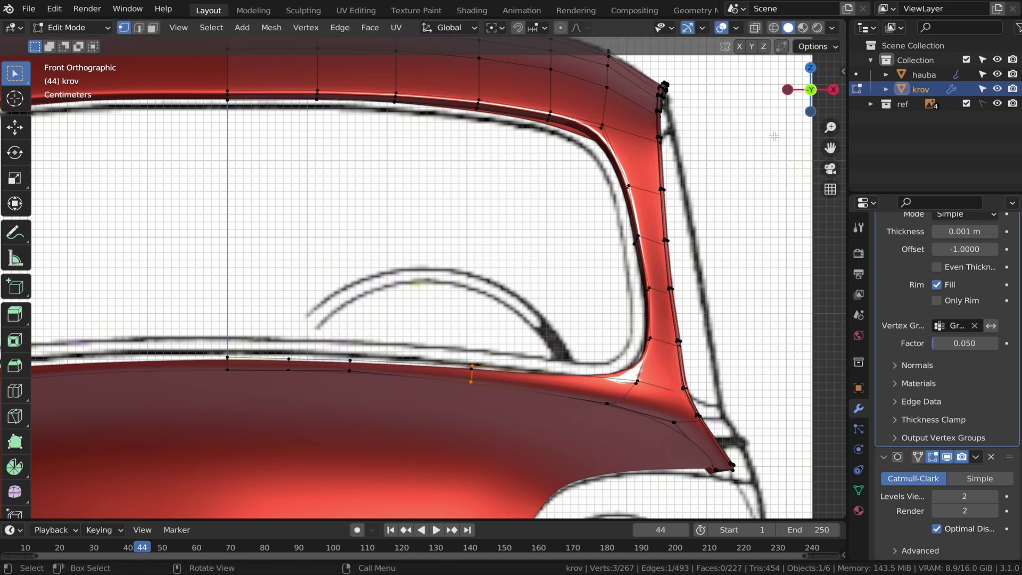
{"action": "left_click", "coordinate": [755, 28]}
{"action": "left_click", "coordinate": [515, 403], "text": "alt+shift"}
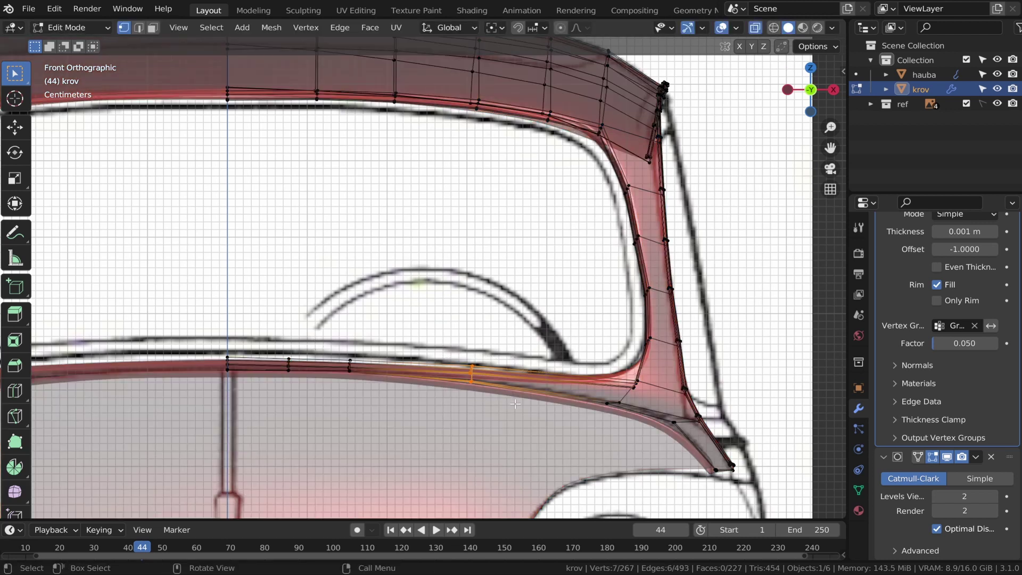
{"action": "key", "text": "g"}
{"action": "key", "text": "g"}
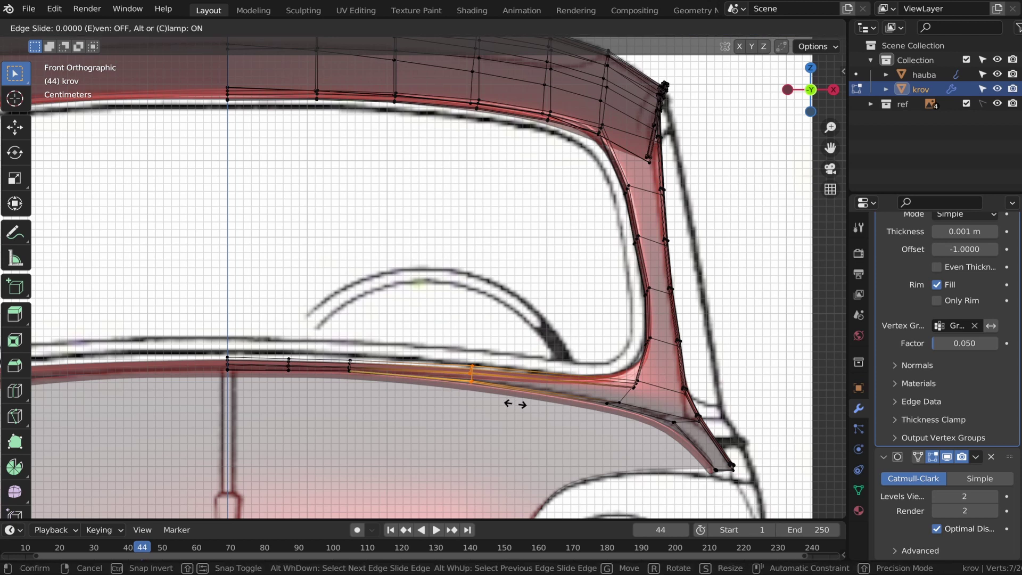
{"action": "left_click", "coordinate": [573, 407]}
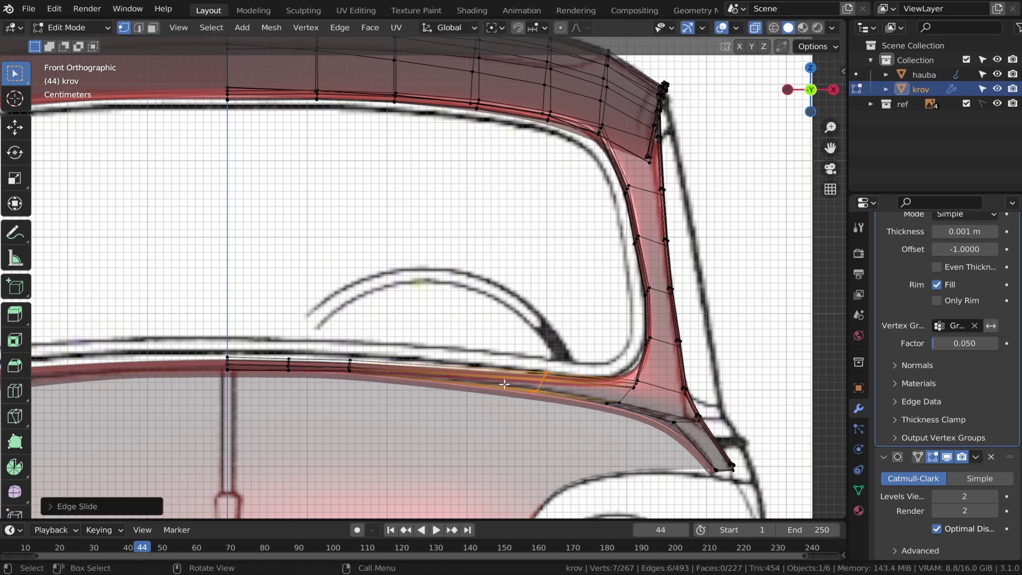
{"action": "left_click", "coordinate": [354, 367], "text": "alt"}
{"action": "key", "text": "g"}
{"action": "key", "text": "g"}
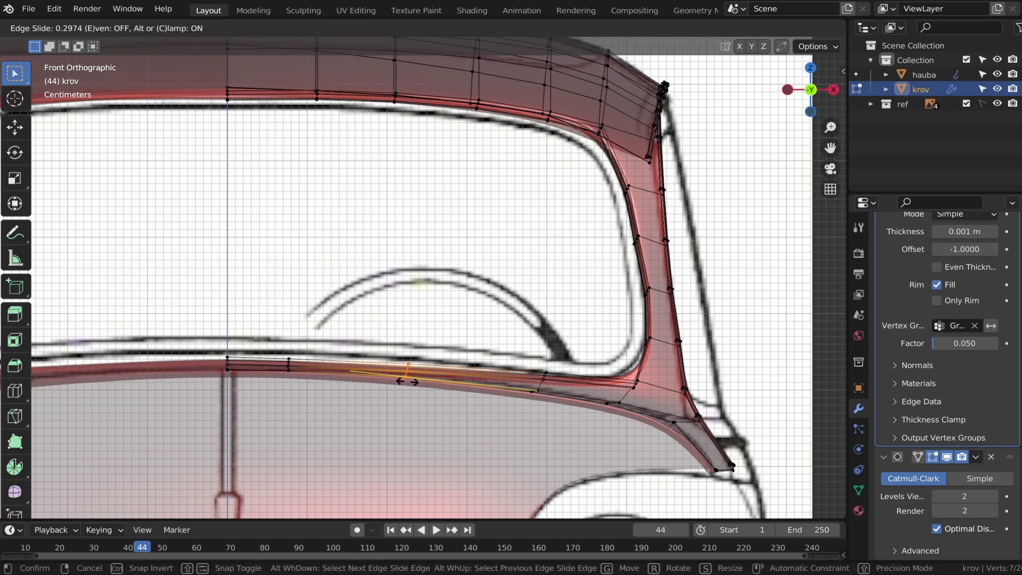
{"action": "left_click", "coordinate": [398, 378]}
- Add a loop cut between the two shifted edge loops below the windshield and adjust its position by edge sliding
{"action": "key", "text": "ctrl+r"}
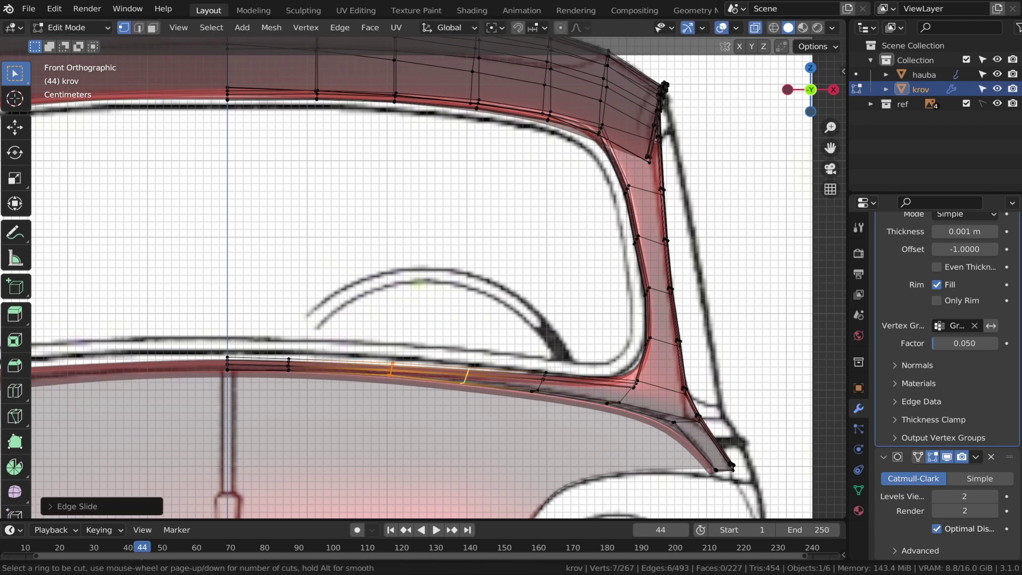
{"action": "left_click", "coordinate": [440, 377]}
{"action": "left_click", "coordinate": [442, 377]}
{"action": "key", "text": "g"}
{"action": "key", "text": "g"}
{"action": "left_click", "coordinate": [457, 376]}
- Slide the edge loop nearest the mirror axis outward to even out the loop spacing below the windshield
{"action": "left_click", "coordinate": [289, 365], "text": "alt"}
{"action": "key", "text": "g"}
{"action": "key", "text": "g"}
{"action": "left_click", "coordinate": [461, 337]}
{"action": "left_click", "coordinate": [312, 365], "text": "alt"}
{"action": "key", "text": "g"}
{"action": "key", "text": "g"}
{"action": "left_click", "coordinate": [319, 367]}
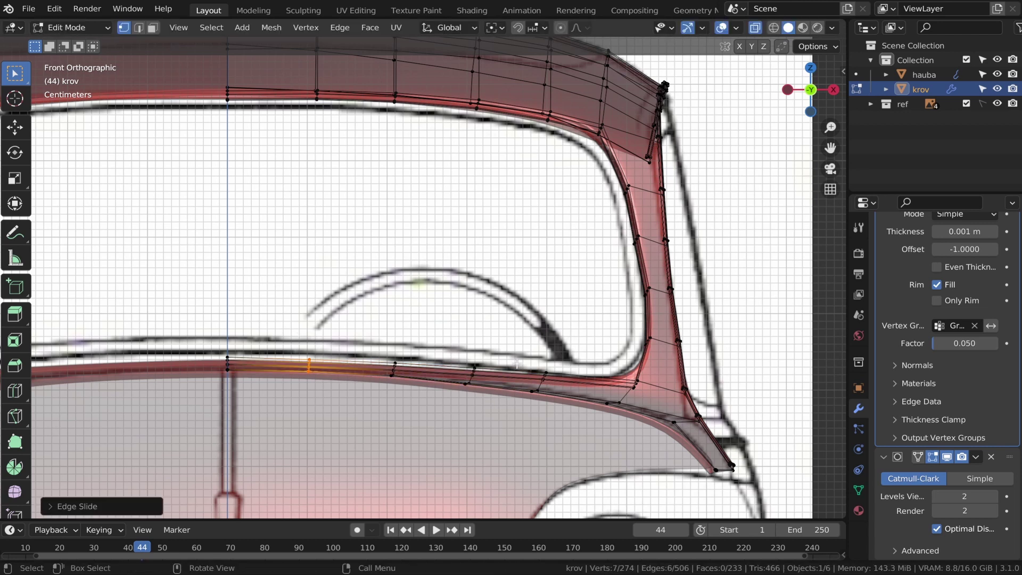
- Turn off X-ray, set krov's viewport subdivision level to 3 in Object Mode and inspect the body surfaces deselected
{"action": "middle_click_drag", "start_coordinate": [404, 340], "coordinate": [362, 352]}
{"action": "key", "text": "Tab"}
{"action": "left_click", "coordinate": [755, 27]}
{"action": "key", "text": "ctrl+3"}
{"action": "middle_click_drag", "start_coordinate": [532, 287], "coordinate": [390, 319]}
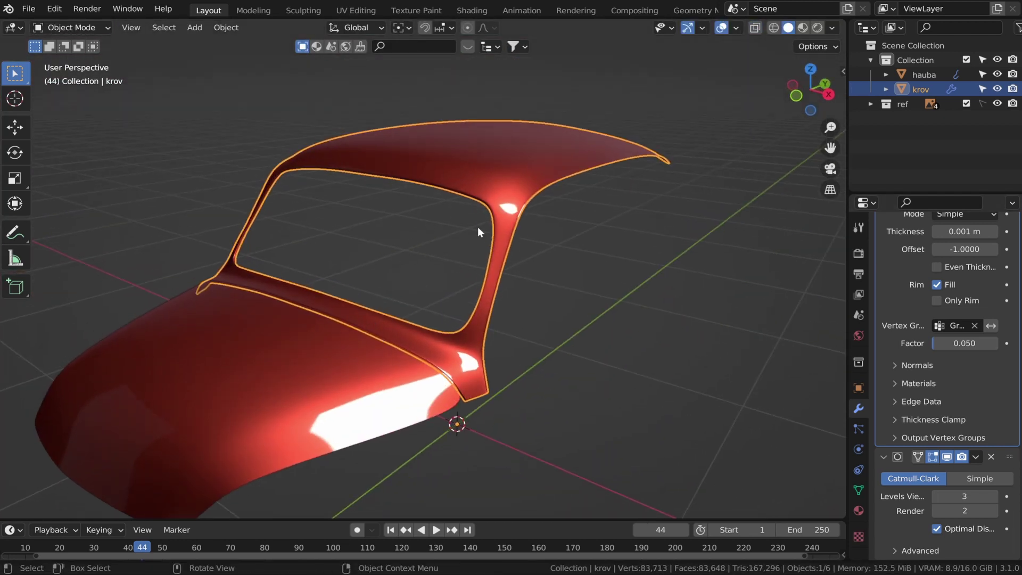
{"action": "left_click", "coordinate": [282, 391]}
{"action": "middle_click_drag", "start_coordinate": [282, 390], "coordinate": [318, 339], "text": "shift"}
{"action": "scroll", "coordinate": [478, 319], "scroll_direction": "up", "scroll_amount": 2}
{"action": "left_click", "coordinate": [595, 308]}
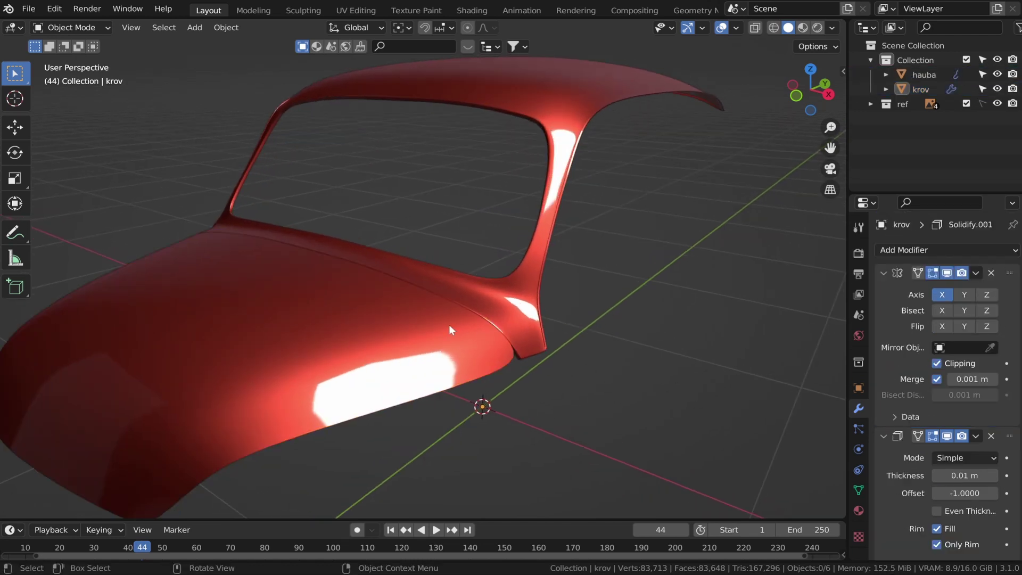
- Select hauba and krov with krov active and copy krov's 0.01 m Solidify modifier to hauba
{"action": "left_click", "coordinate": [381, 312]}
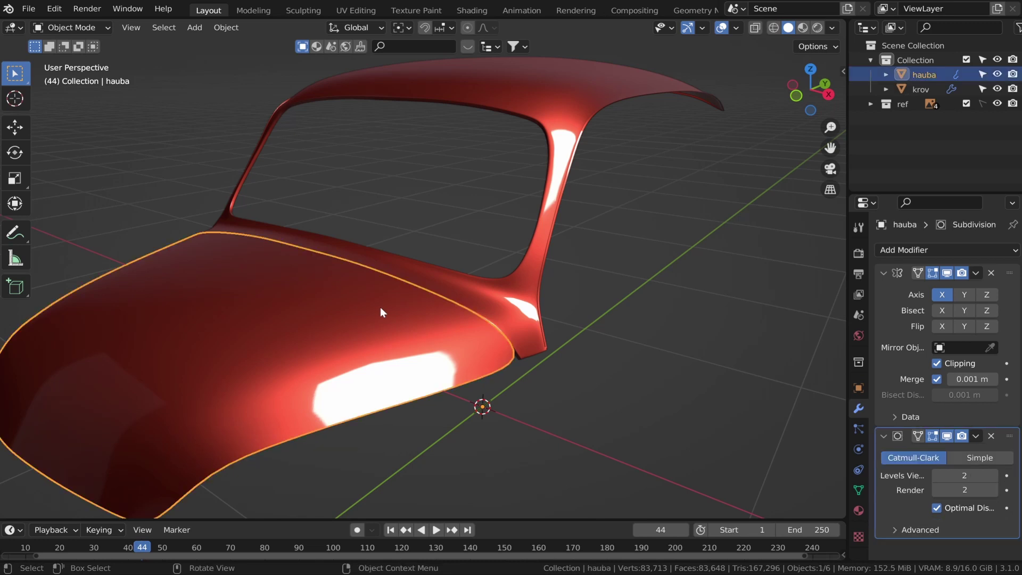
{"action": "left_click", "coordinate": [496, 288], "text": "shift"}
{"action": "scroll", "coordinate": [992, 346], "scroll_direction": "down", "scroll_amount": 5}
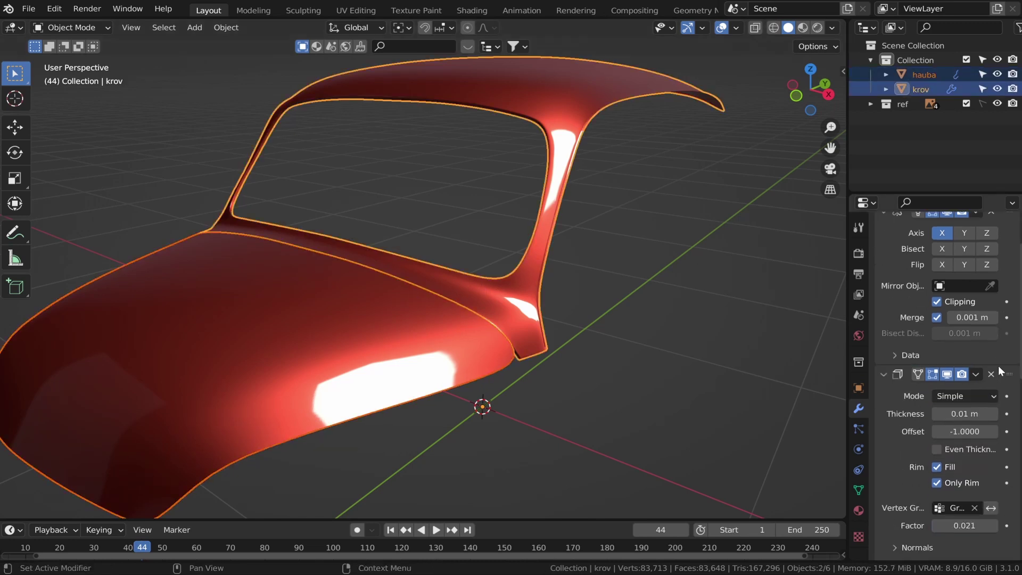
{"action": "left_click", "coordinate": [976, 327]}
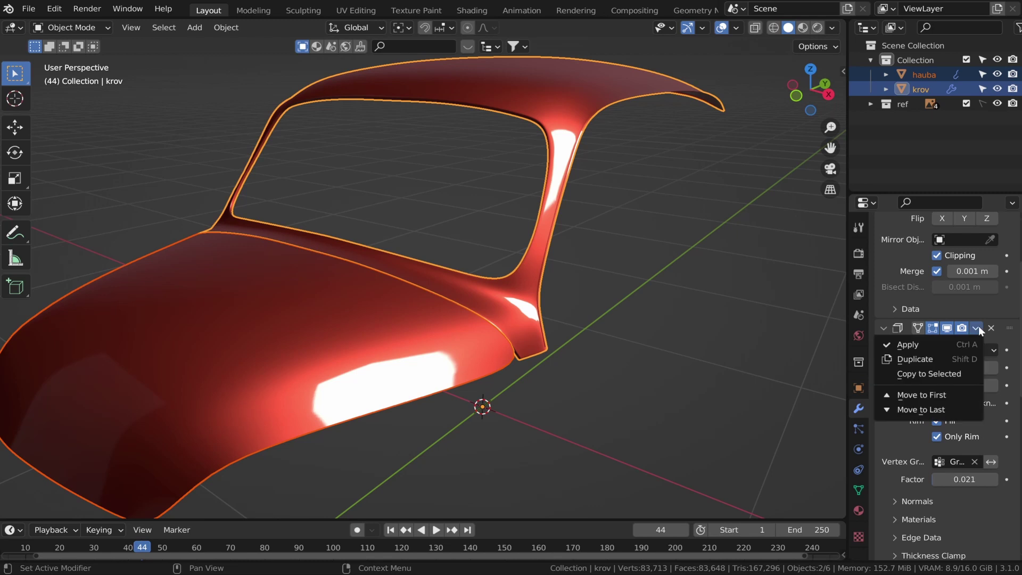
{"action": "left_click", "coordinate": [922, 374]}
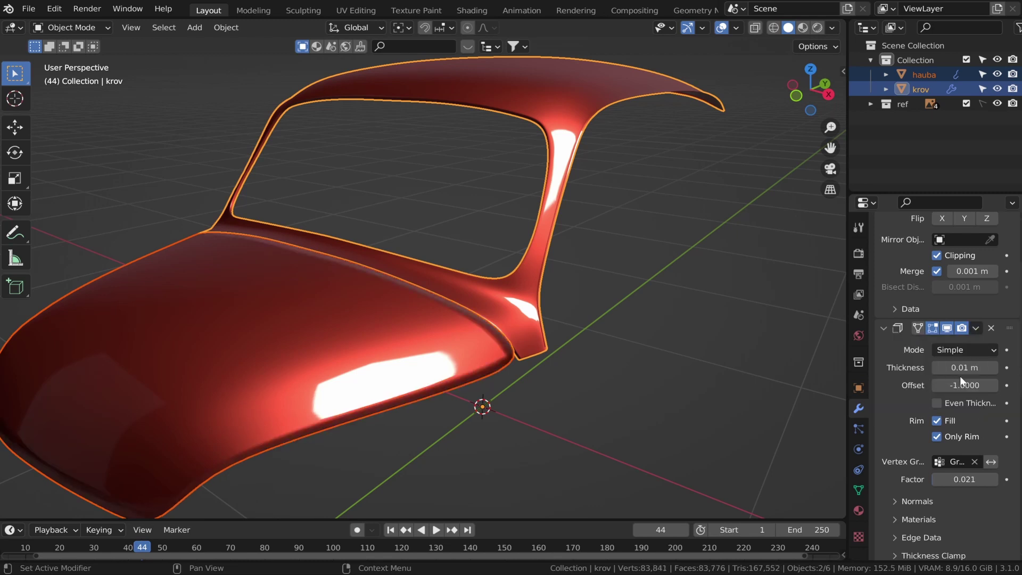
- Copy krov's second Solidify modifier, with 0.001 m thickness, to the selected hauba
{"action": "scroll", "coordinate": [960, 378], "scroll_direction": "down", "scroll_amount": 7}
{"action": "left_click", "coordinate": [977, 423]}
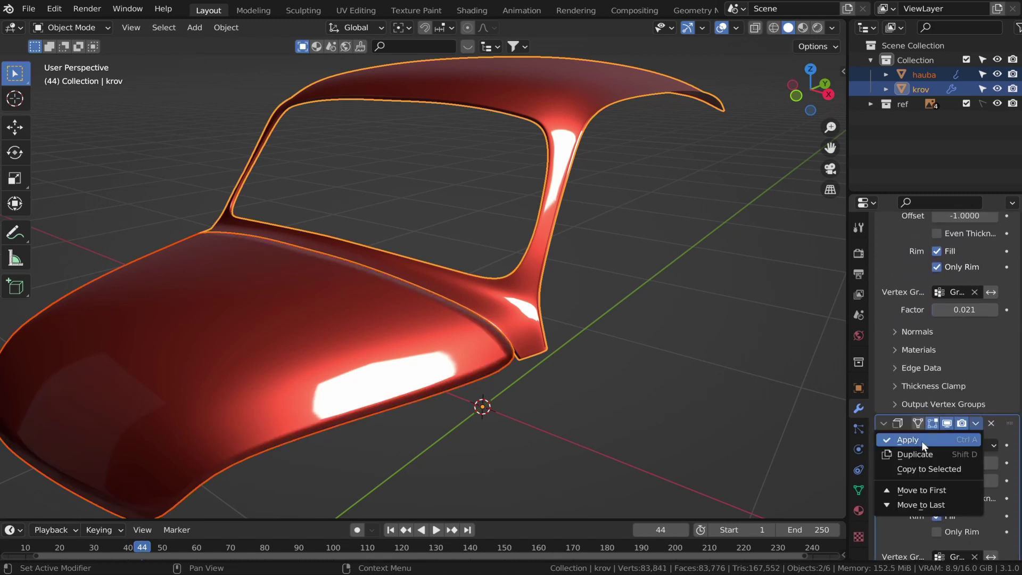
{"action": "left_click", "coordinate": [921, 467]}
{"action": "middle_click_drag", "start_coordinate": [688, 376], "coordinate": [469, 358]}
{"action": "key", "text": "Tab"}
{"action": "key", "text": "Tab"}
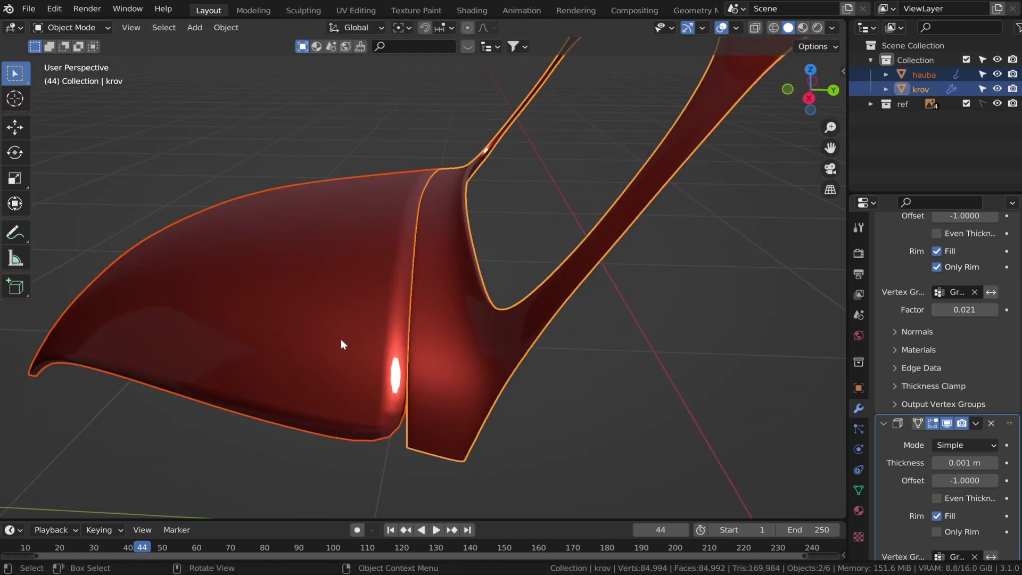
- Select hauba alone and add a loop cut in Edit Mode, slid close to its rear edge along the gap with krov
{"action": "left_click", "coordinate": [392, 335]}
{"action": "middle_click_drag", "start_coordinate": [392, 336], "coordinate": [433, 330]}
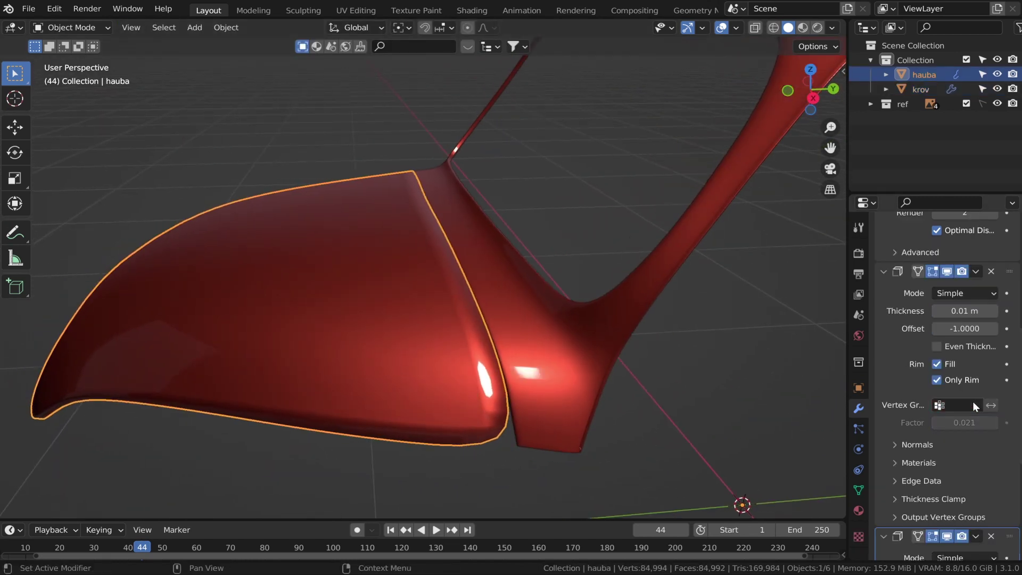
{"action": "scroll", "coordinate": [972, 402], "scroll_direction": "down", "scroll_amount": 8}
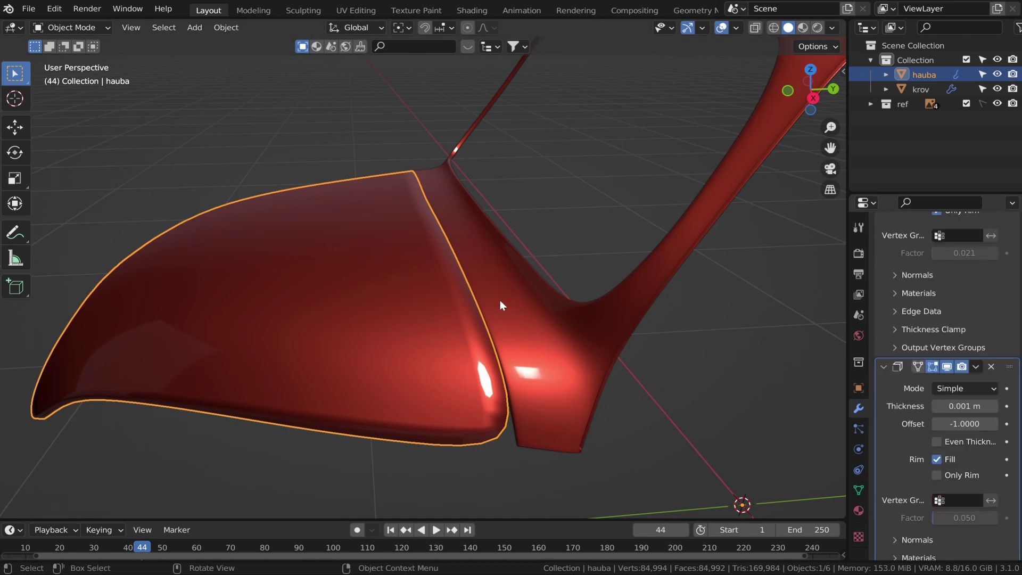
{"action": "key", "text": "Tab"}
{"action": "key", "text": "ctrl+r"}
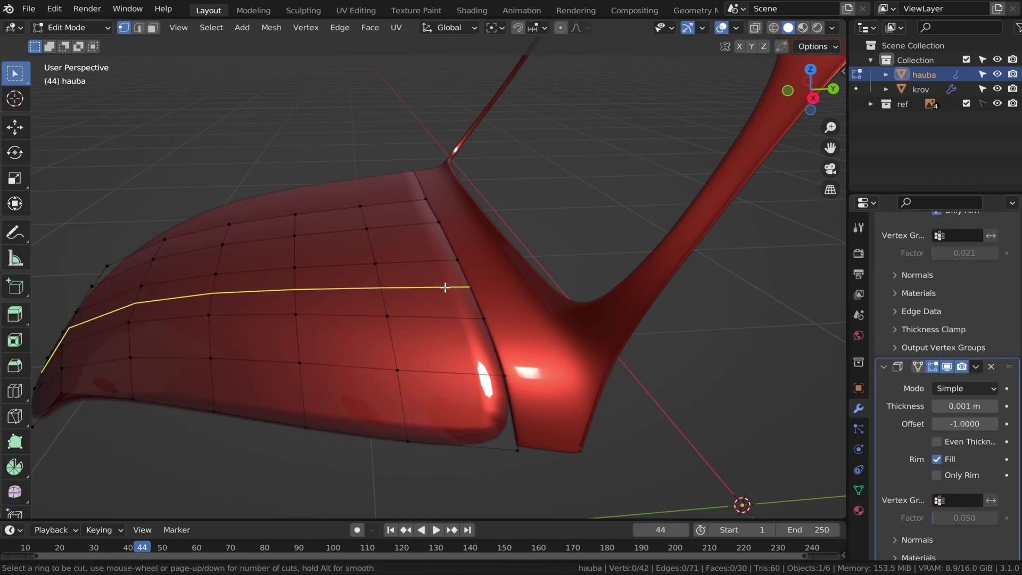
{"action": "left_click", "coordinate": [416, 218]}
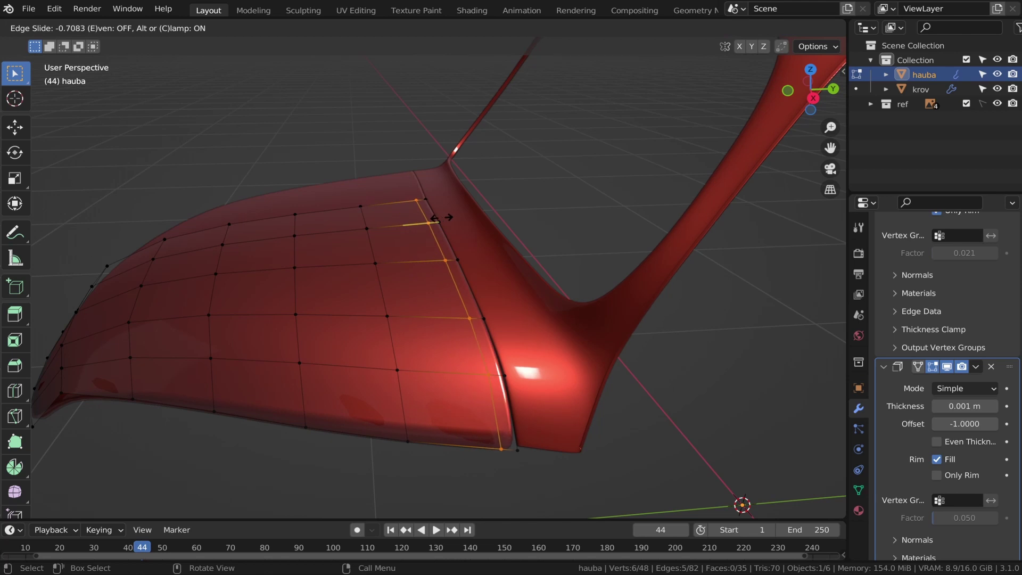
{"action": "left_click", "coordinate": [442, 219]}
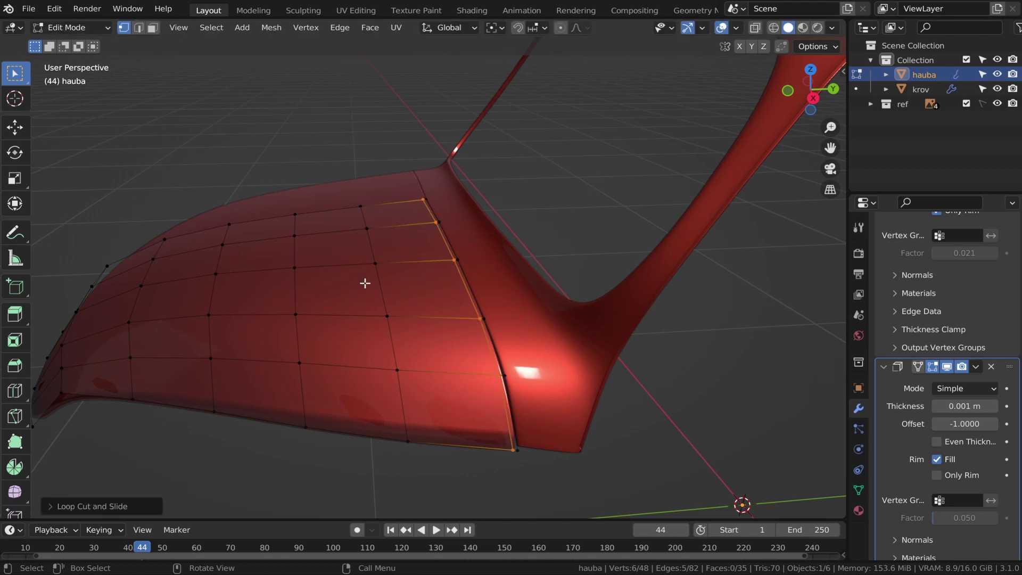
- Add a loop cut along hauba's lower side and slide it close to the outer edge
{"action": "key", "text": "ctrl+r"}
{"action": "left_click", "coordinate": [393, 398]}
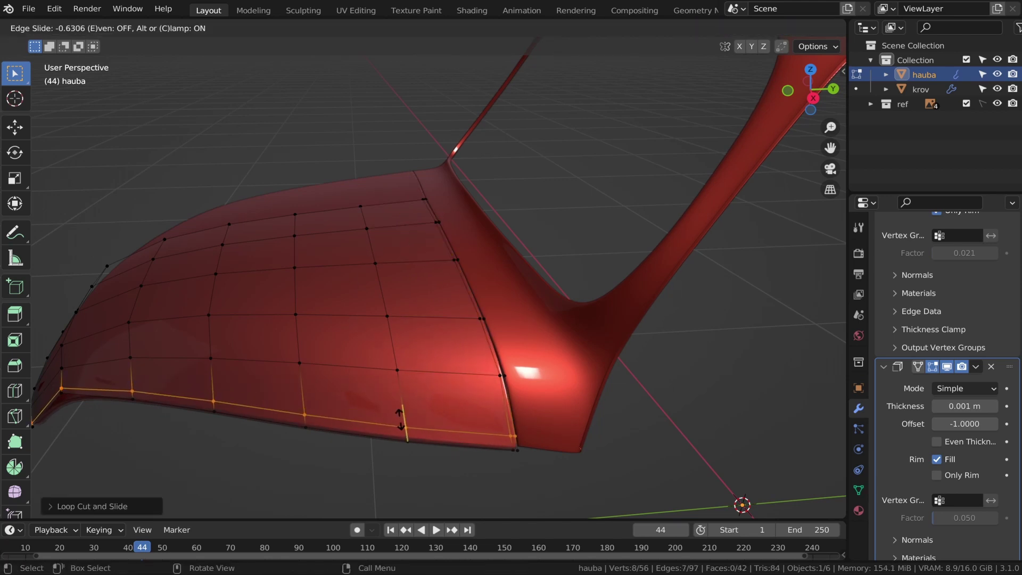
{"action": "left_click", "coordinate": [401, 428]}
{"action": "scroll", "coordinate": [304, 362], "scroll_direction": "down", "scroll_amount": 3}
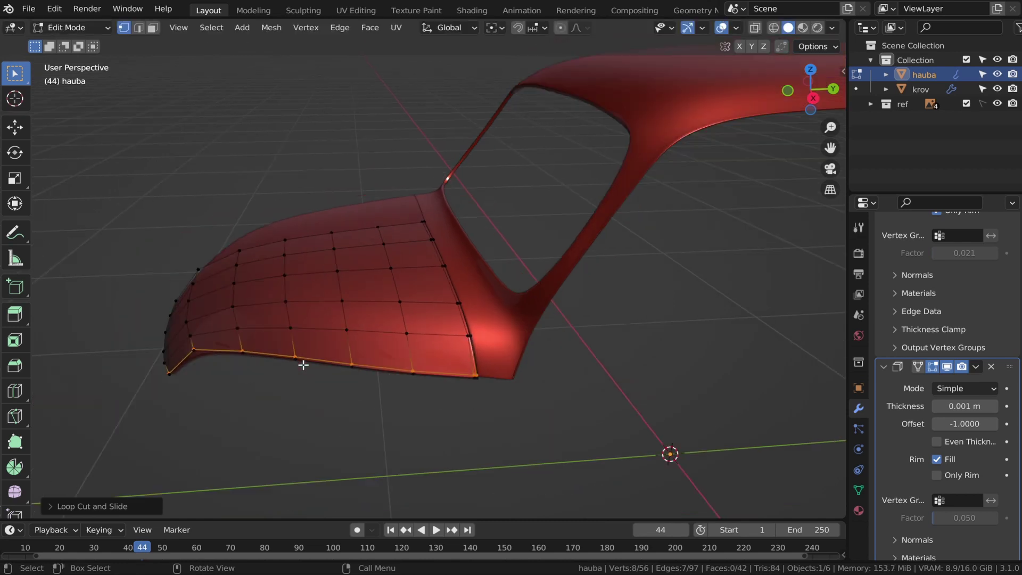
- Add a loop cut across hauba's nose and slide it close to the front edge
{"action": "scroll", "coordinate": [468, 340], "scroll_direction": "up", "scroll_amount": 4}
{"action": "middle_click_drag", "start_coordinate": [303, 363], "coordinate": [531, 312], "text": "shift"}
{"action": "scroll", "coordinate": [531, 312], "scroll_direction": "up", "scroll_amount": 4}
{"action": "key", "text": "ctrl+r"}
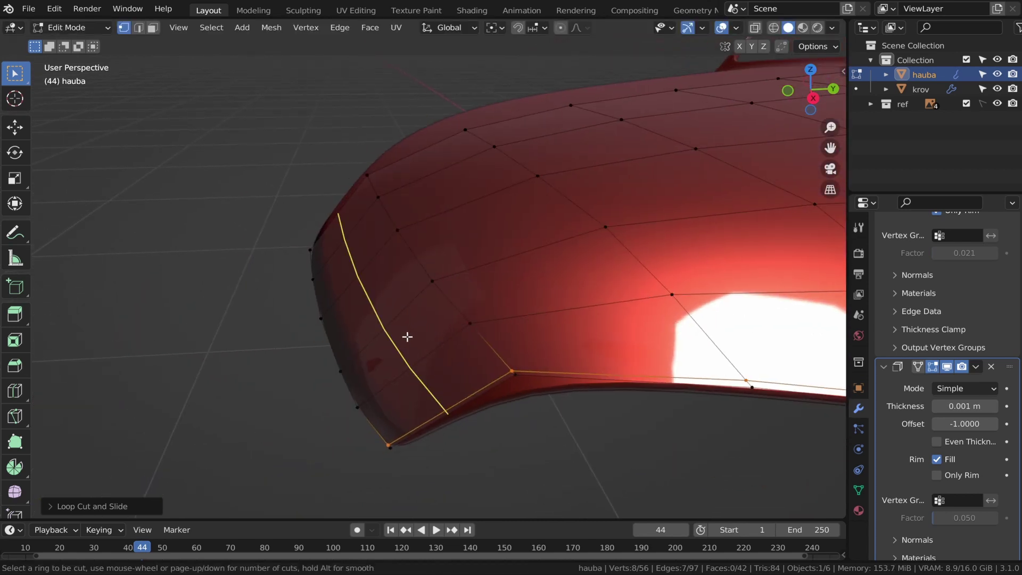
{"action": "left_click", "coordinate": [406, 335]}
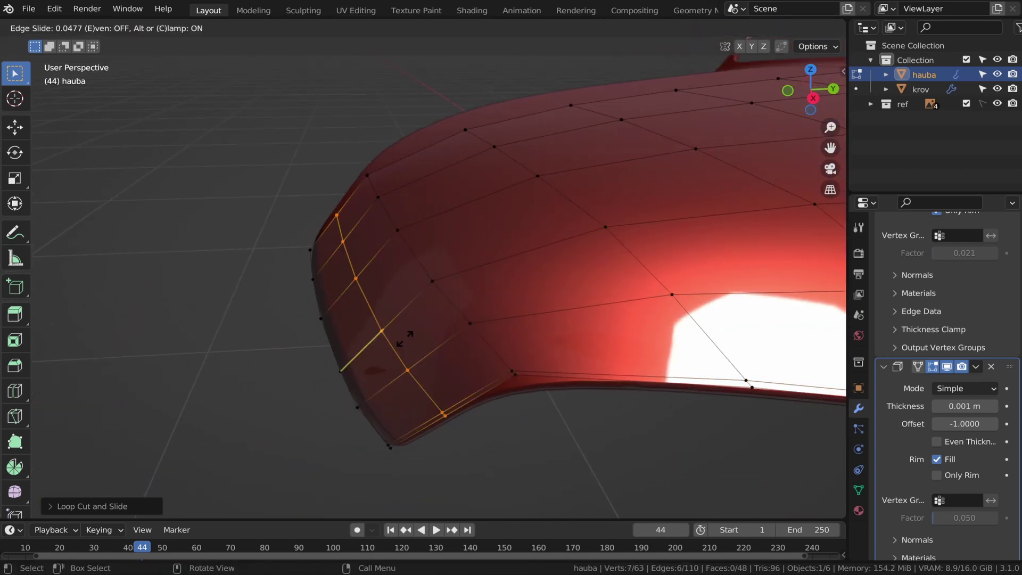
{"action": "left_click", "coordinate": [348, 357]}
- Edit krov in top view with X-ray on and move its lower front corner vertices outward along X, level with hauba's corner
{"action": "middle_click_drag", "start_coordinate": [477, 318], "coordinate": [356, 274]}
{"action": "scroll", "coordinate": [356, 273], "scroll_direction": "up", "scroll_amount": 2}
{"action": "scroll", "coordinate": [370, 271], "scroll_direction": "up", "scroll_amount": 2}
{"action": "scroll", "coordinate": [371, 271], "scroll_direction": "down", "scroll_amount": 1}
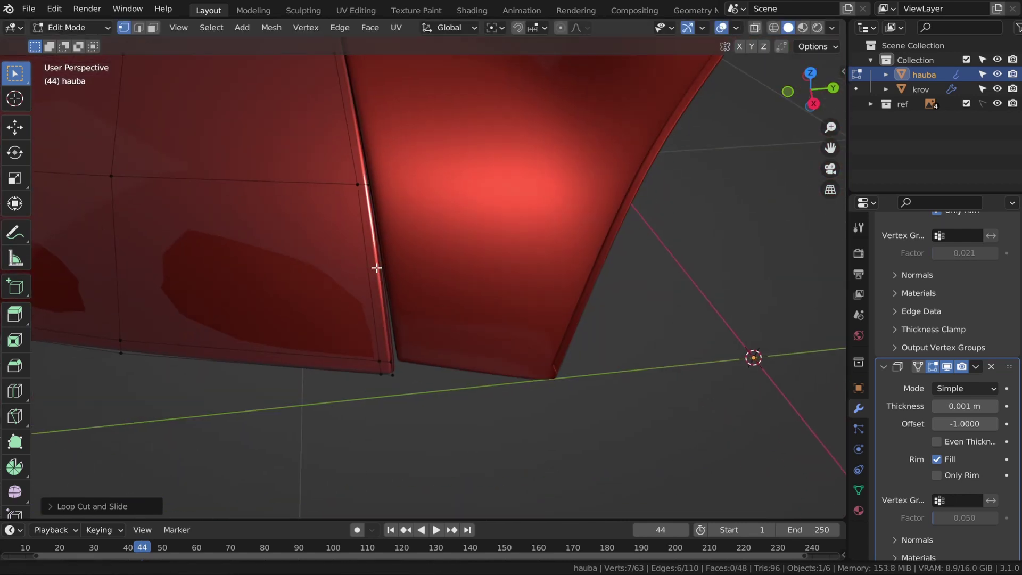
{"action": "key", "text": "Tab"}
{"action": "left_click", "coordinate": [458, 283]}
{"action": "key", "text": "Tab"}
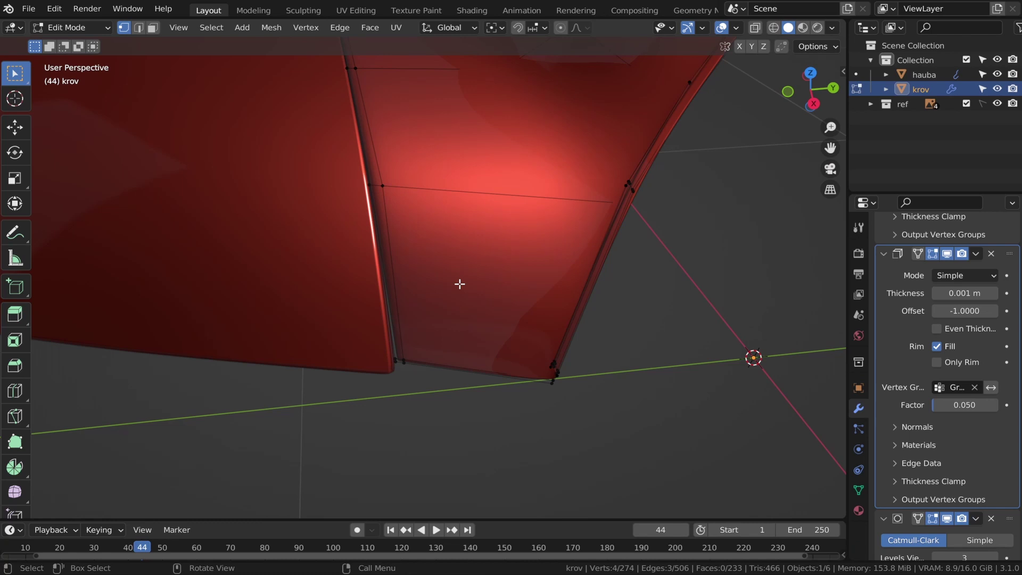
{"action": "key", "text": "KP_7"}
{"action": "scroll", "coordinate": [554, 276], "scroll_direction": "up", "scroll_amount": 4}
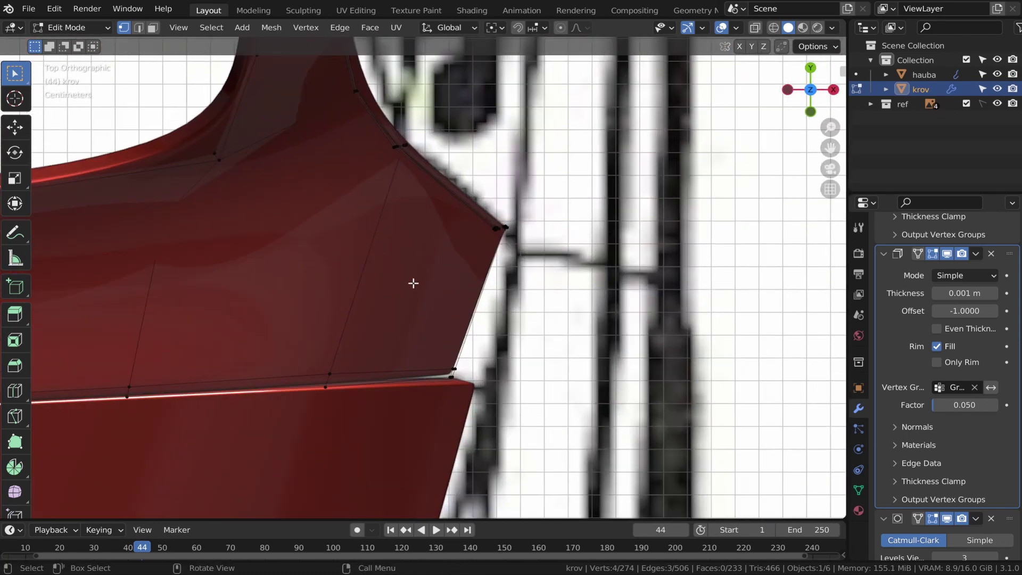
{"action": "middle_click_drag", "start_coordinate": [413, 283], "coordinate": [392, 285], "text": "shift"}
{"action": "key", "text": "alt+z"}
{"action": "left_click_drag", "start_coordinate": [407, 351], "coordinate": [440, 386]}
{"action": "scroll", "coordinate": [440, 386], "scroll_direction": "up", "scroll_amount": 3}
{"action": "middle_click_drag", "start_coordinate": [440, 385], "coordinate": [442, 345], "text": "shift"}
{"action": "key", "text": "g"}
{"action": "key", "text": "x"}
{"action": "left_click", "coordinate": [668, 329]}
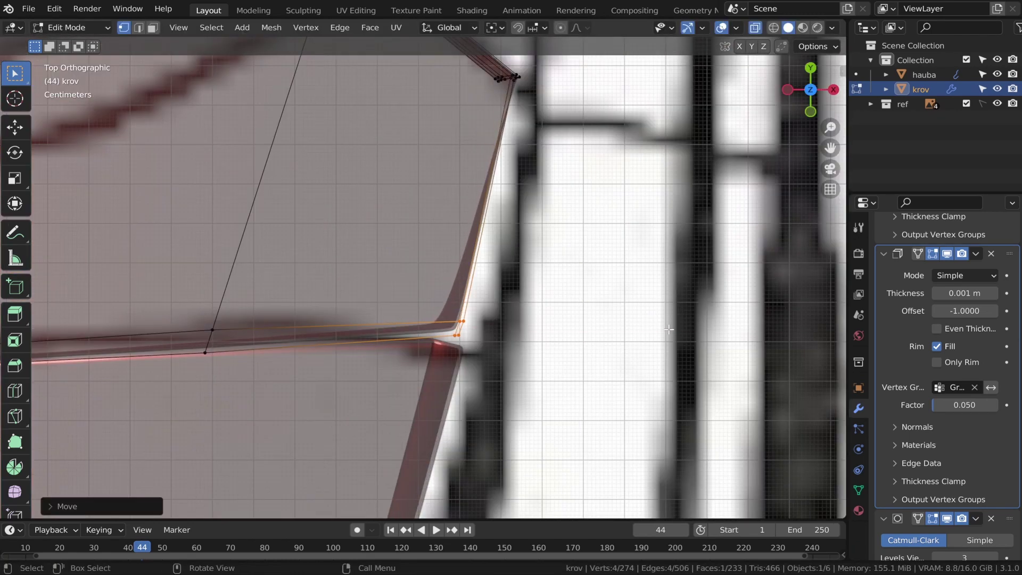
- Adjust the height of krov's lower front corner vertices along Z in side view and turn X-ray off
{"action": "key", "text": "KP_3"}
{"action": "scroll", "coordinate": [440, 278], "scroll_direction": "up", "scroll_amount": 4}
{"action": "key", "text": "g"}
{"action": "key", "text": "z"}
{"action": "left_click", "coordinate": [436, 123]}
{"action": "middle_click_drag", "start_coordinate": [447, 144], "coordinate": [559, 316]}
{"action": "key", "text": "alt+z"}
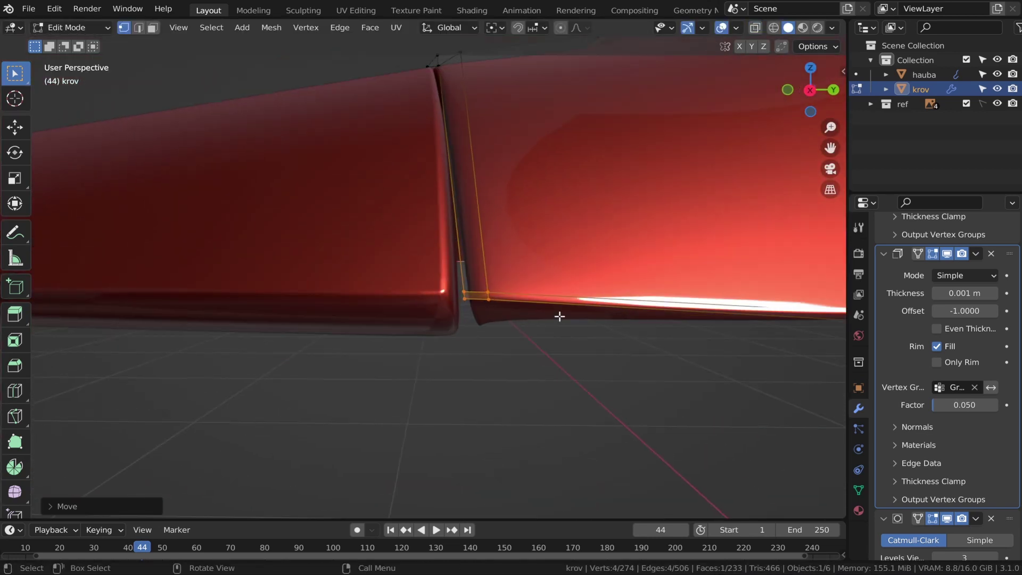
- Shift krov's lower front corner vertices along Y to adjust the gap to hauba and check the result in Object Mode
{"action": "key", "text": "g"}
{"action": "key", "text": "y"}
{"action": "left_click", "coordinate": [461, 314]}
{"action": "key", "text": "Tab"}
{"action": "middle_click_drag", "start_coordinate": [461, 314], "coordinate": [306, 297]}
{"action": "key", "text": "Tab"}
{"action": "key", "text": "Tab"}
{"action": "key", "text": "Tab"}
{"action": "key", "text": "Tab"}
{"action": "key", "text": "Tab"}
- Switch editing to hauba, select its lower rear corner vertices and move them slightly to line up with krov
{"action": "key", "text": "alt+q"}
{"action": "left_click_drag", "start_coordinate": [304, 288], "coordinate": [372, 326]}
{"action": "key", "text": "alt+z"}
{"action": "key", "text": "alt+z"}
{"action": "scroll", "coordinate": [364, 211], "scroll_direction": "up", "scroll_amount": 1}
{"action": "key", "text": "g"}
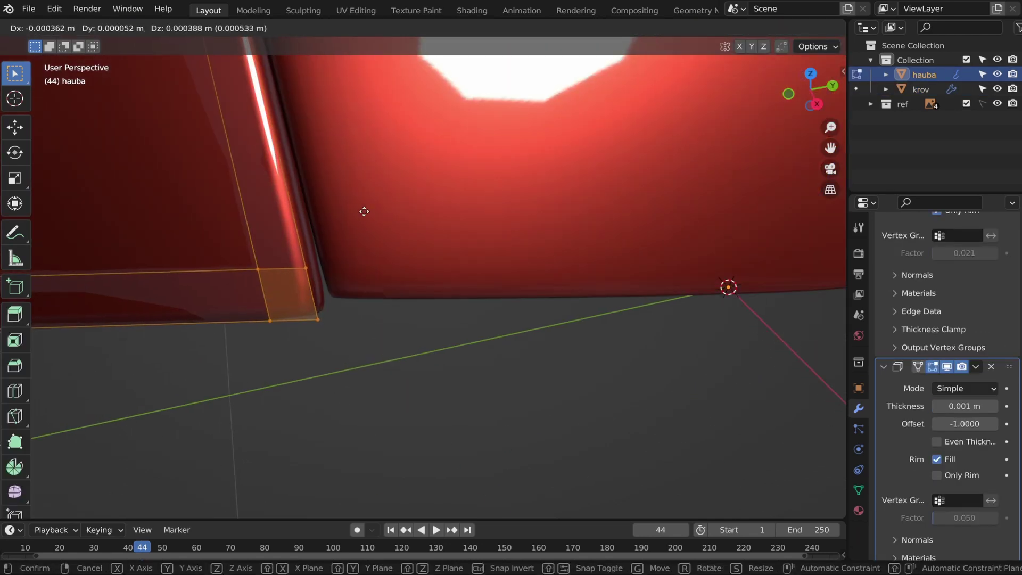
{"action": "left_click", "coordinate": [363, 203]}
- Return to Object Mode and move hauba's Subdivision modifier below its Solidify modifiers, checking the panel edges
{"action": "middle_click_drag", "start_coordinate": [361, 362], "coordinate": [396, 298]}
{"action": "key", "text": "Tab"}
{"action": "scroll", "coordinate": [1005, 461], "scroll_direction": "up", "scroll_amount": 3}
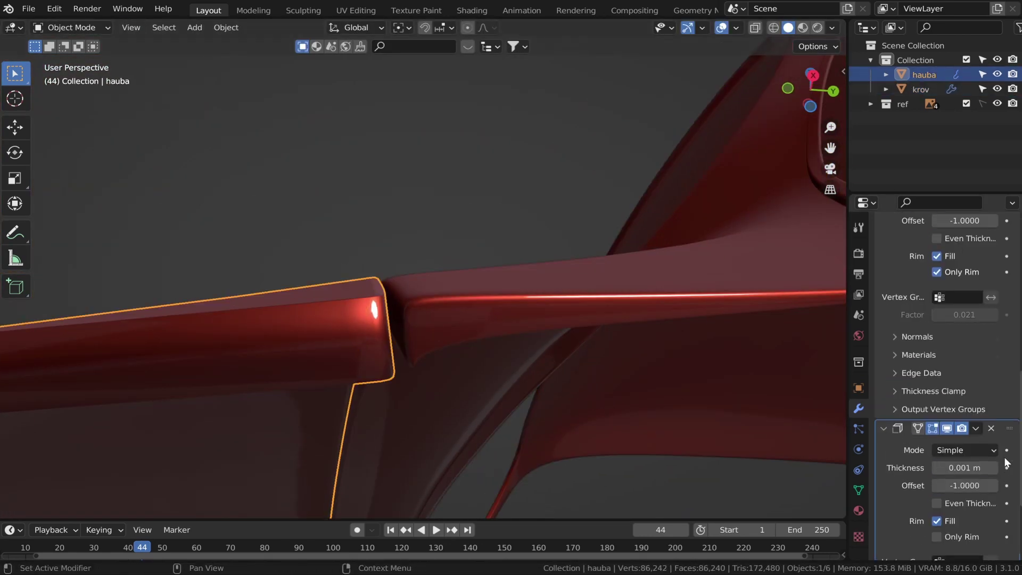
{"action": "scroll", "coordinate": [995, 415], "scroll_direction": "up", "scroll_amount": 10}
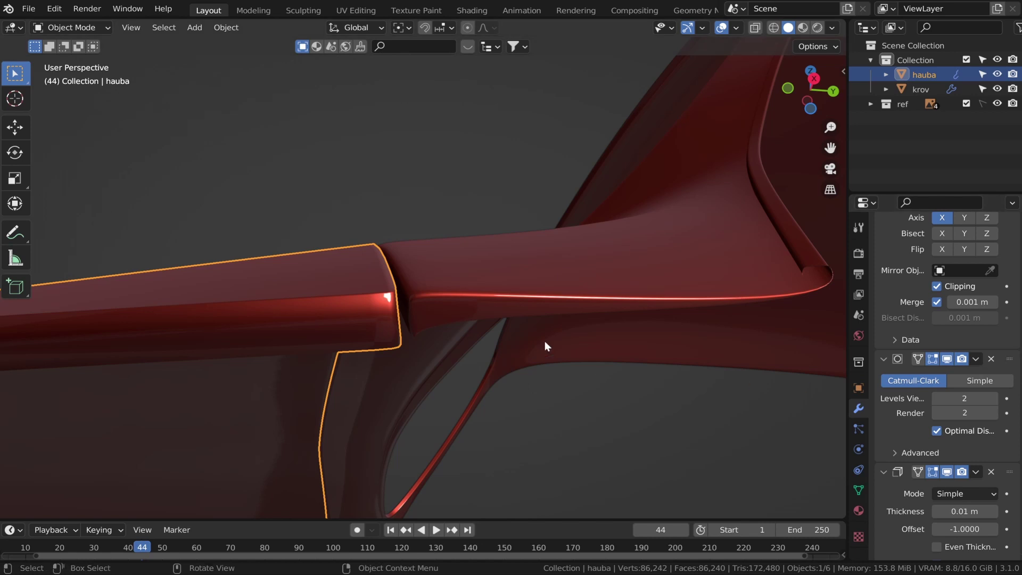
{"action": "left_click_drag", "start_coordinate": [1009, 359], "coordinate": [1008, 467]}
{"action": "middle_click_drag", "start_coordinate": [639, 390], "coordinate": [378, 330]}
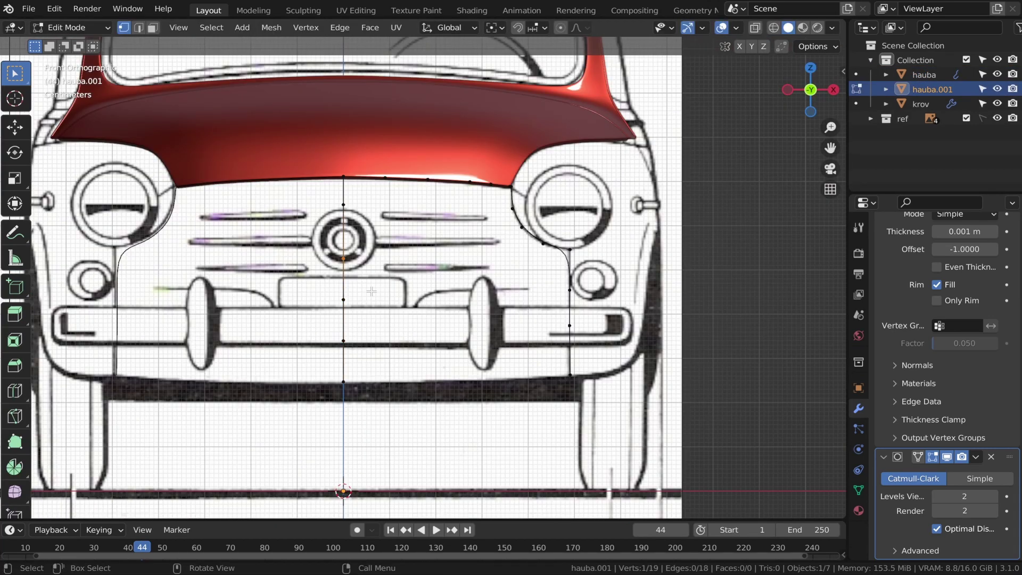